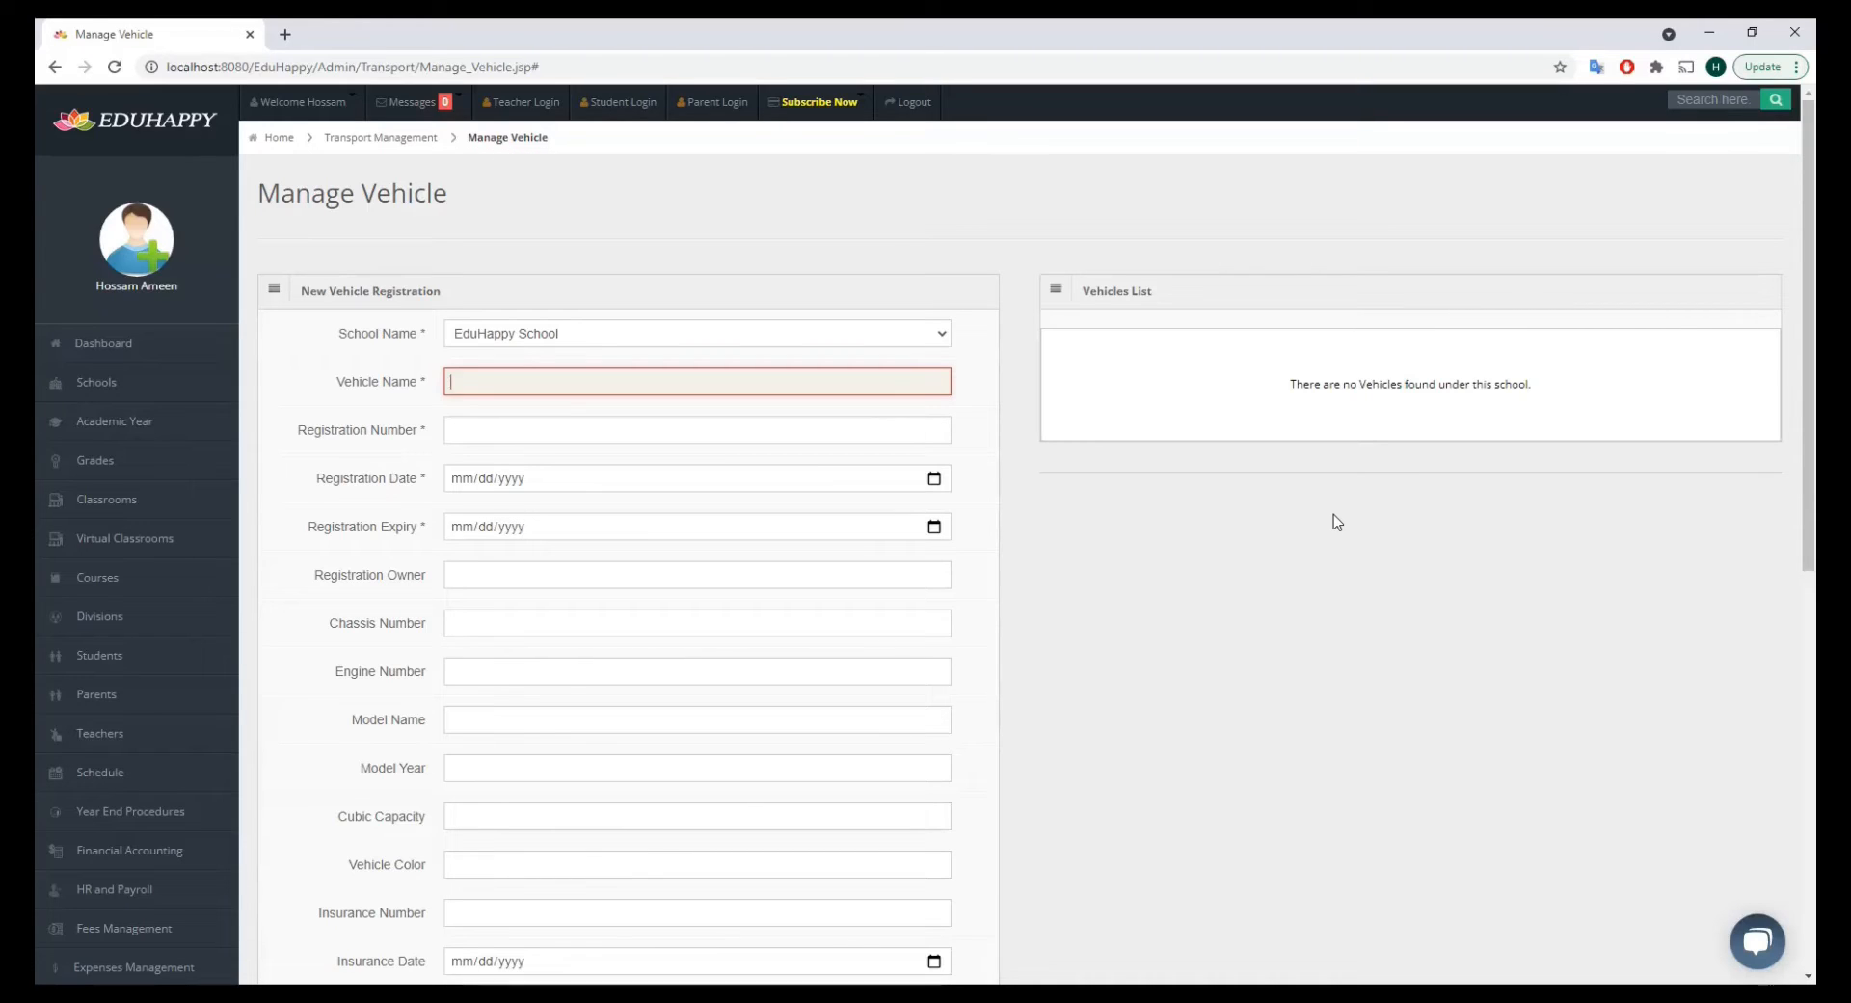
Expand Transport Management in the sidebar to reveal Manage Vehicle, Manage Route and Transport Fees.
scroll(1334, 521, "down", 2)
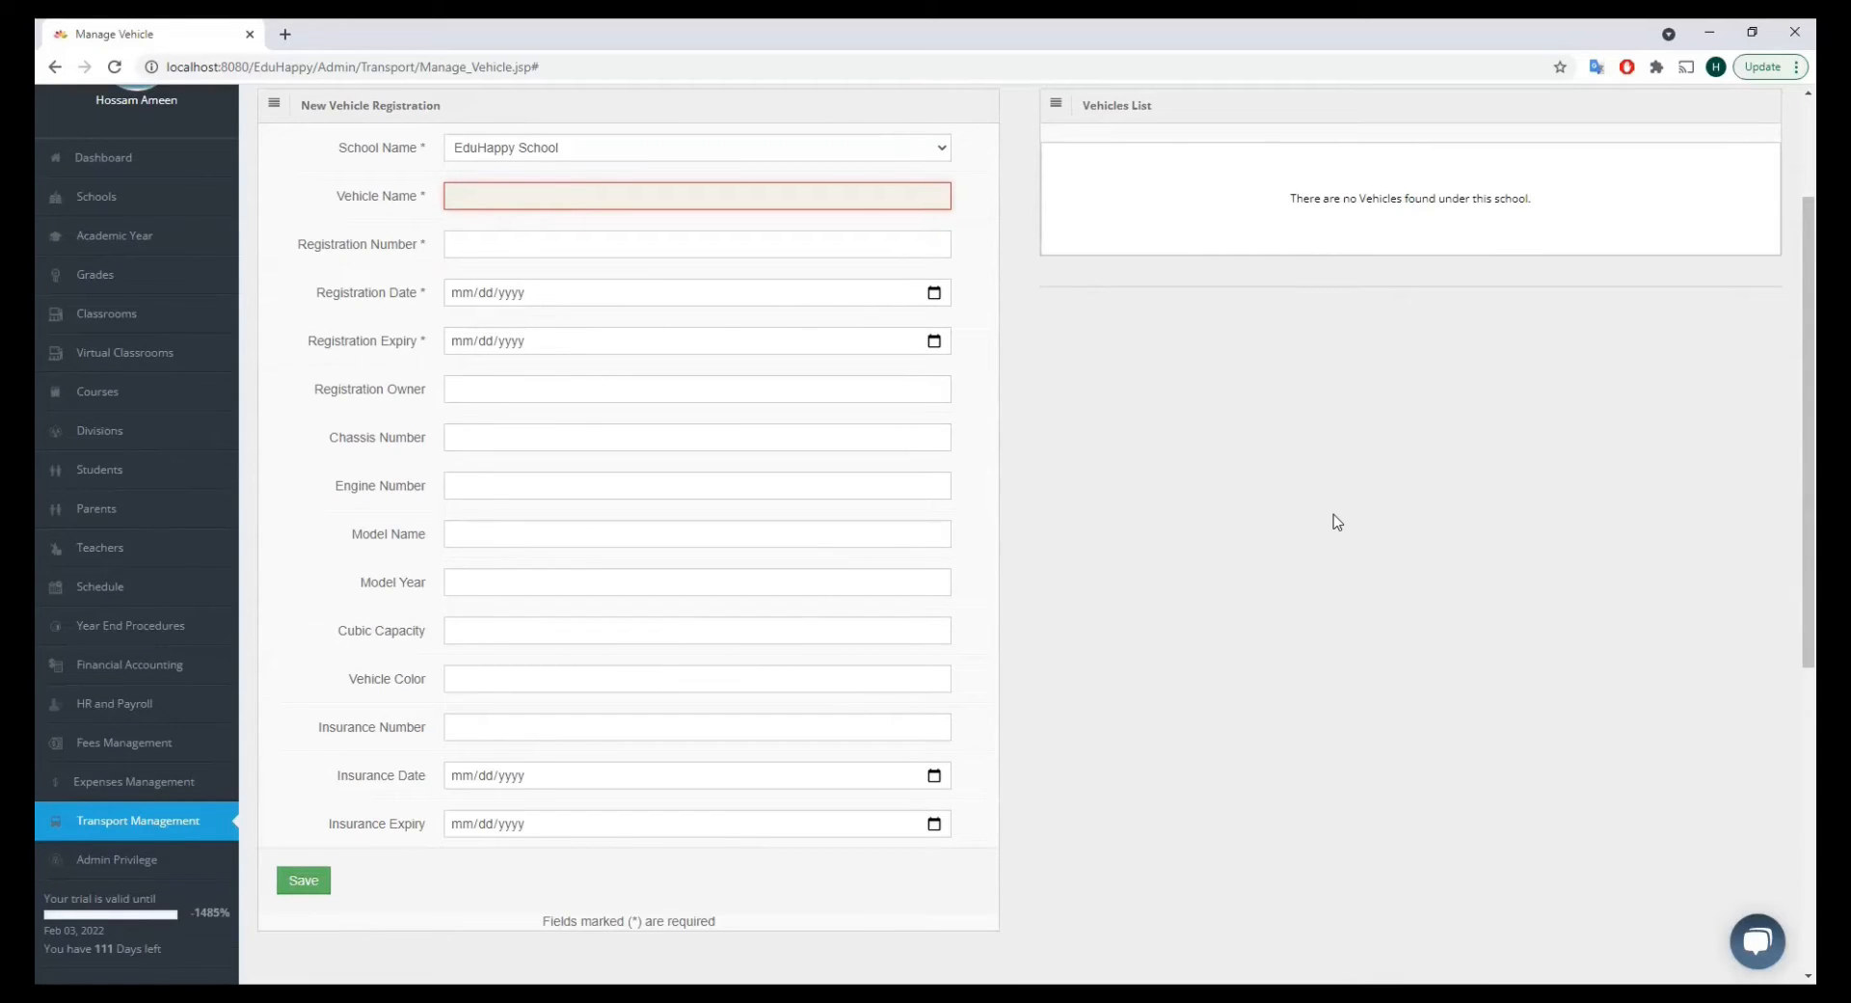
scroll(1333, 522, "down", 1)
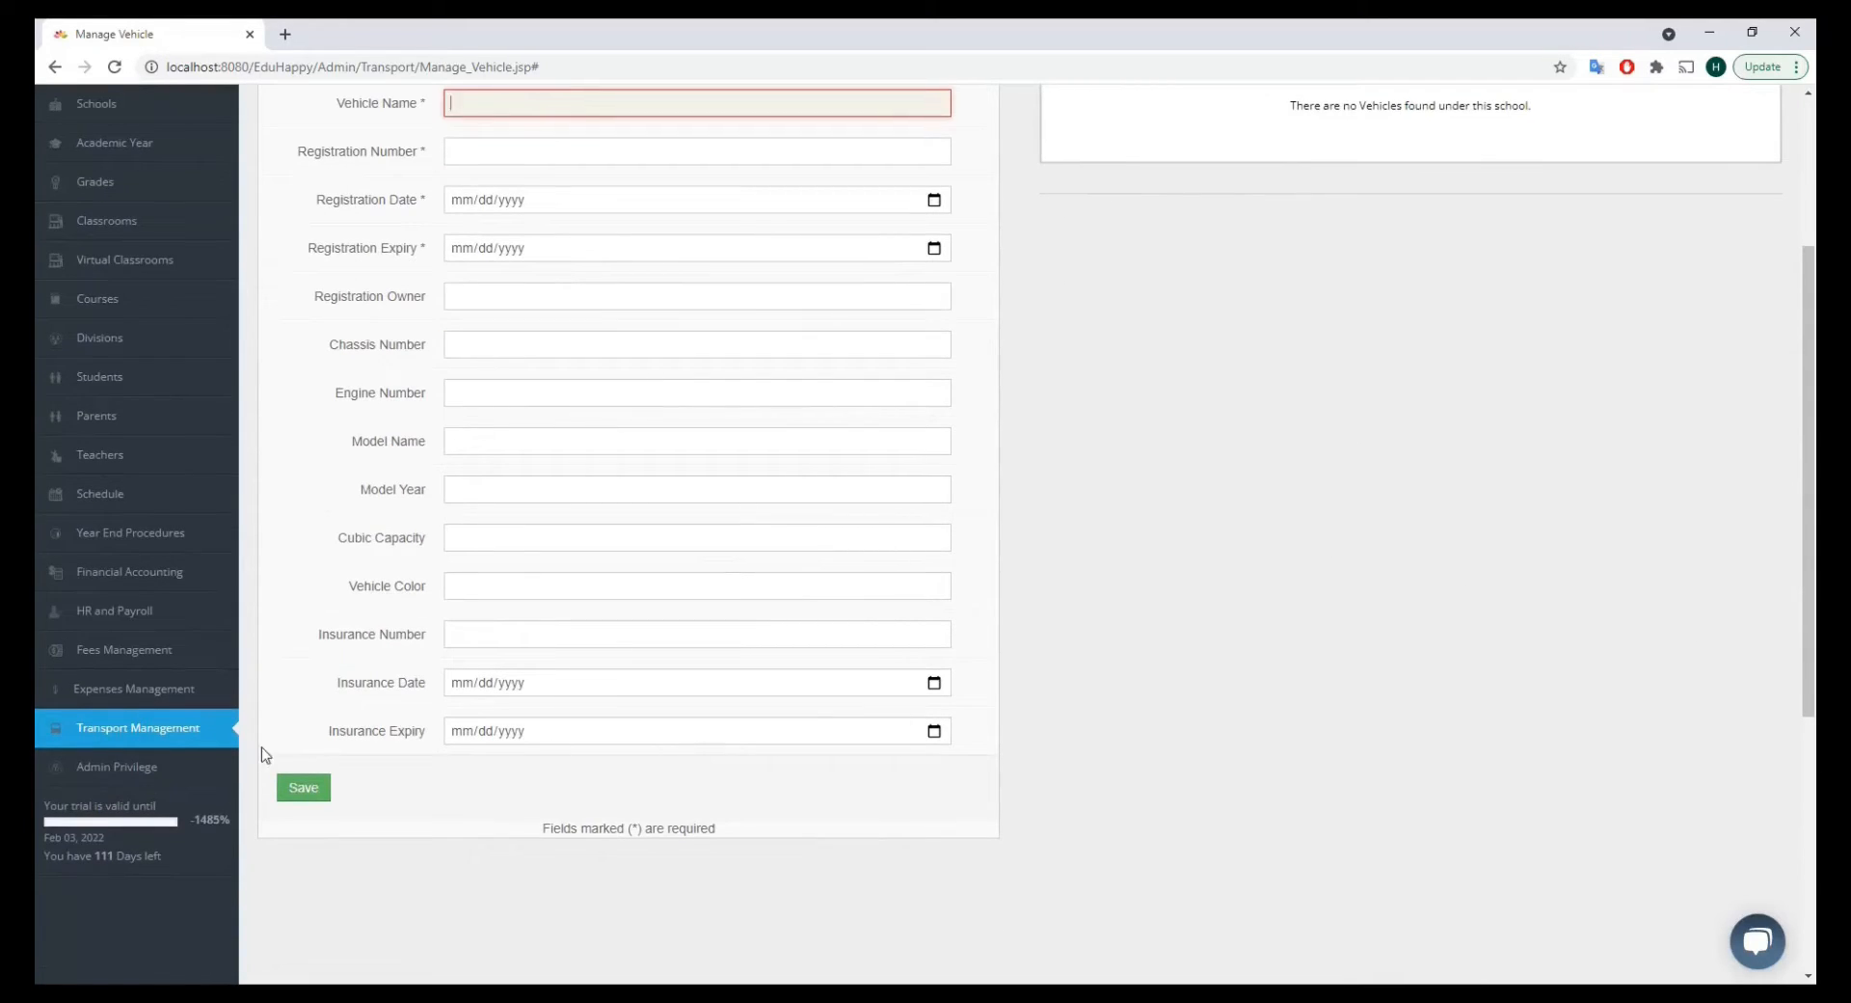
left_click(136, 736)
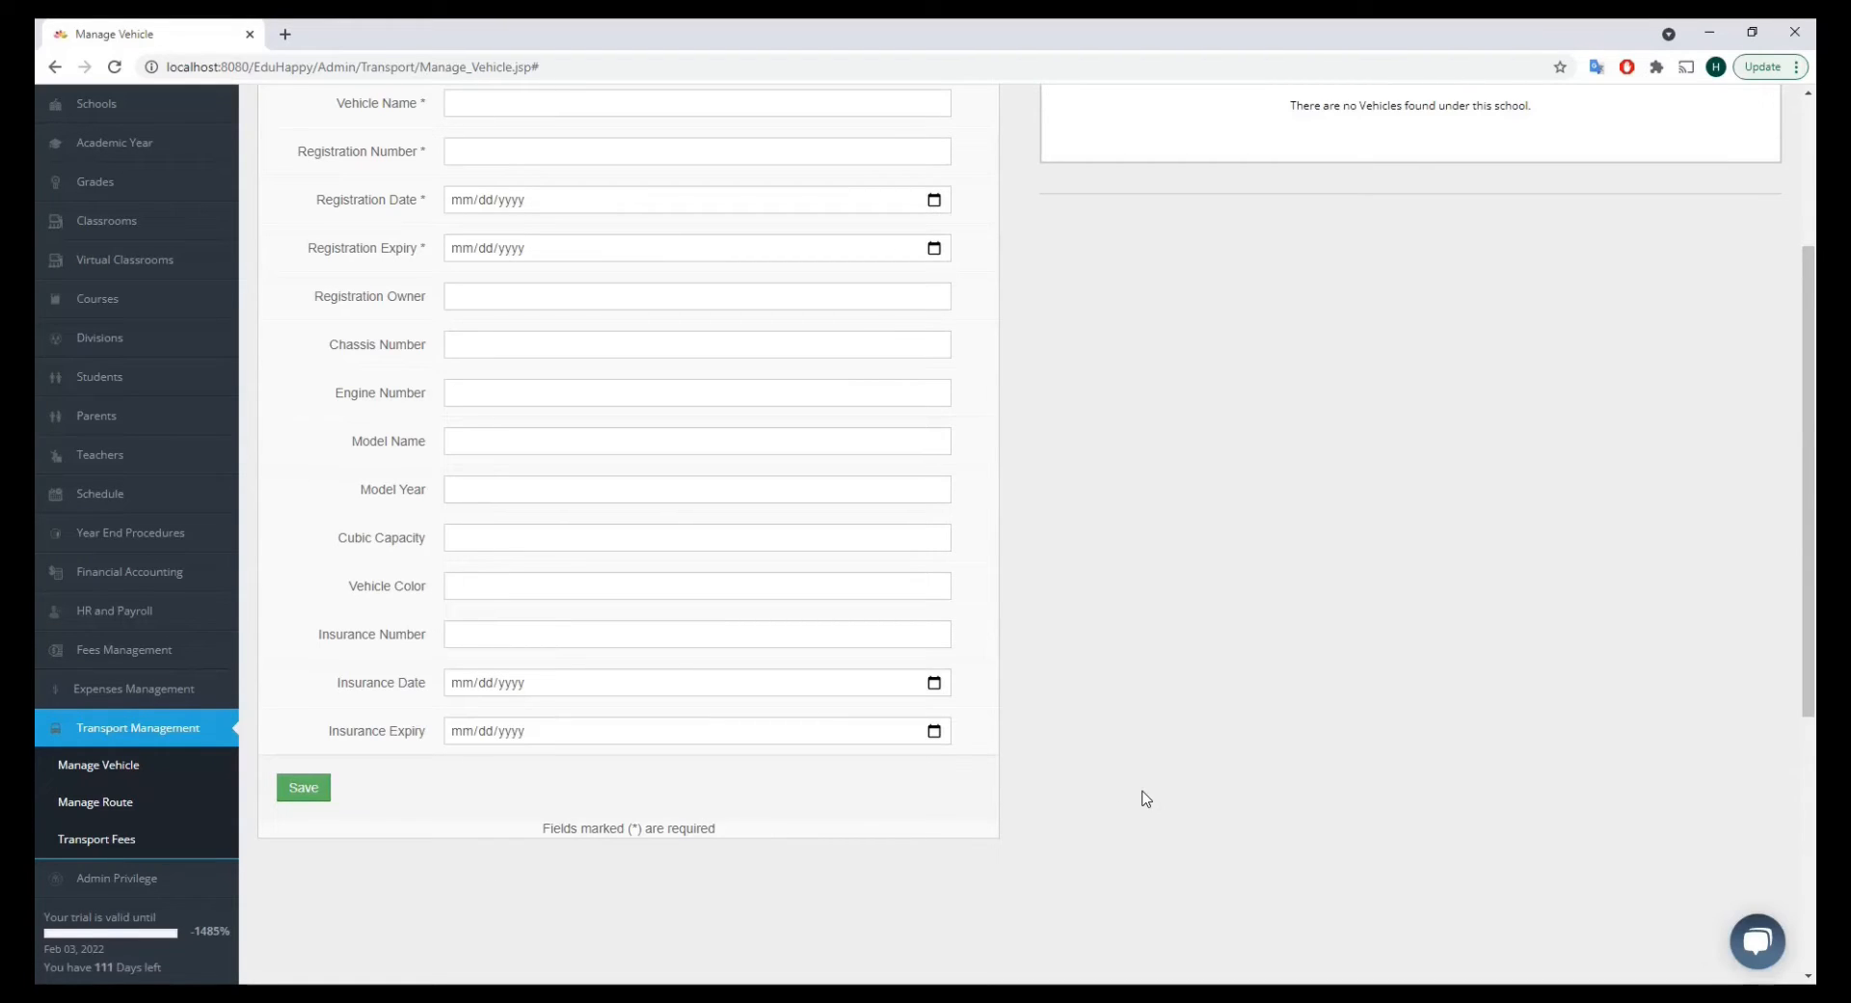
On Manage Vehicle, start a new vehicle named Bus 300 for EduHappy School.
left_click(85, 773)
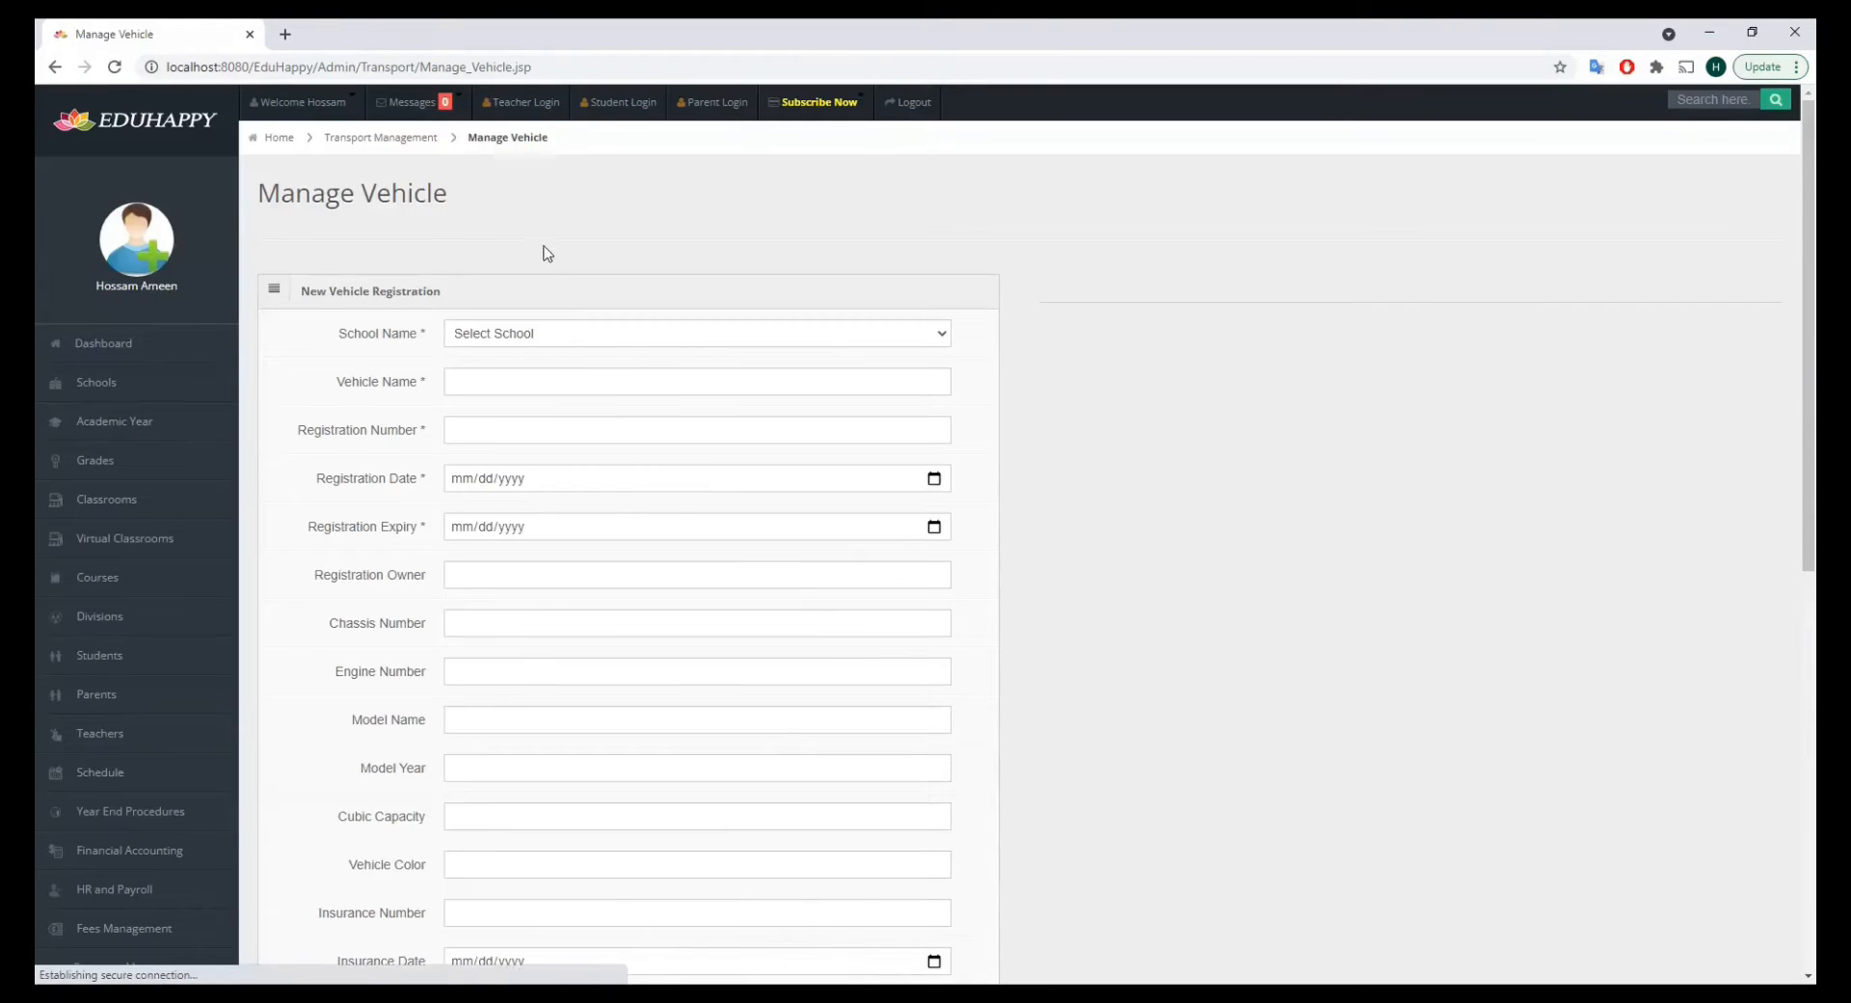
scroll(1148, 479, "down", 4)
scroll(1148, 479, "up", 4)
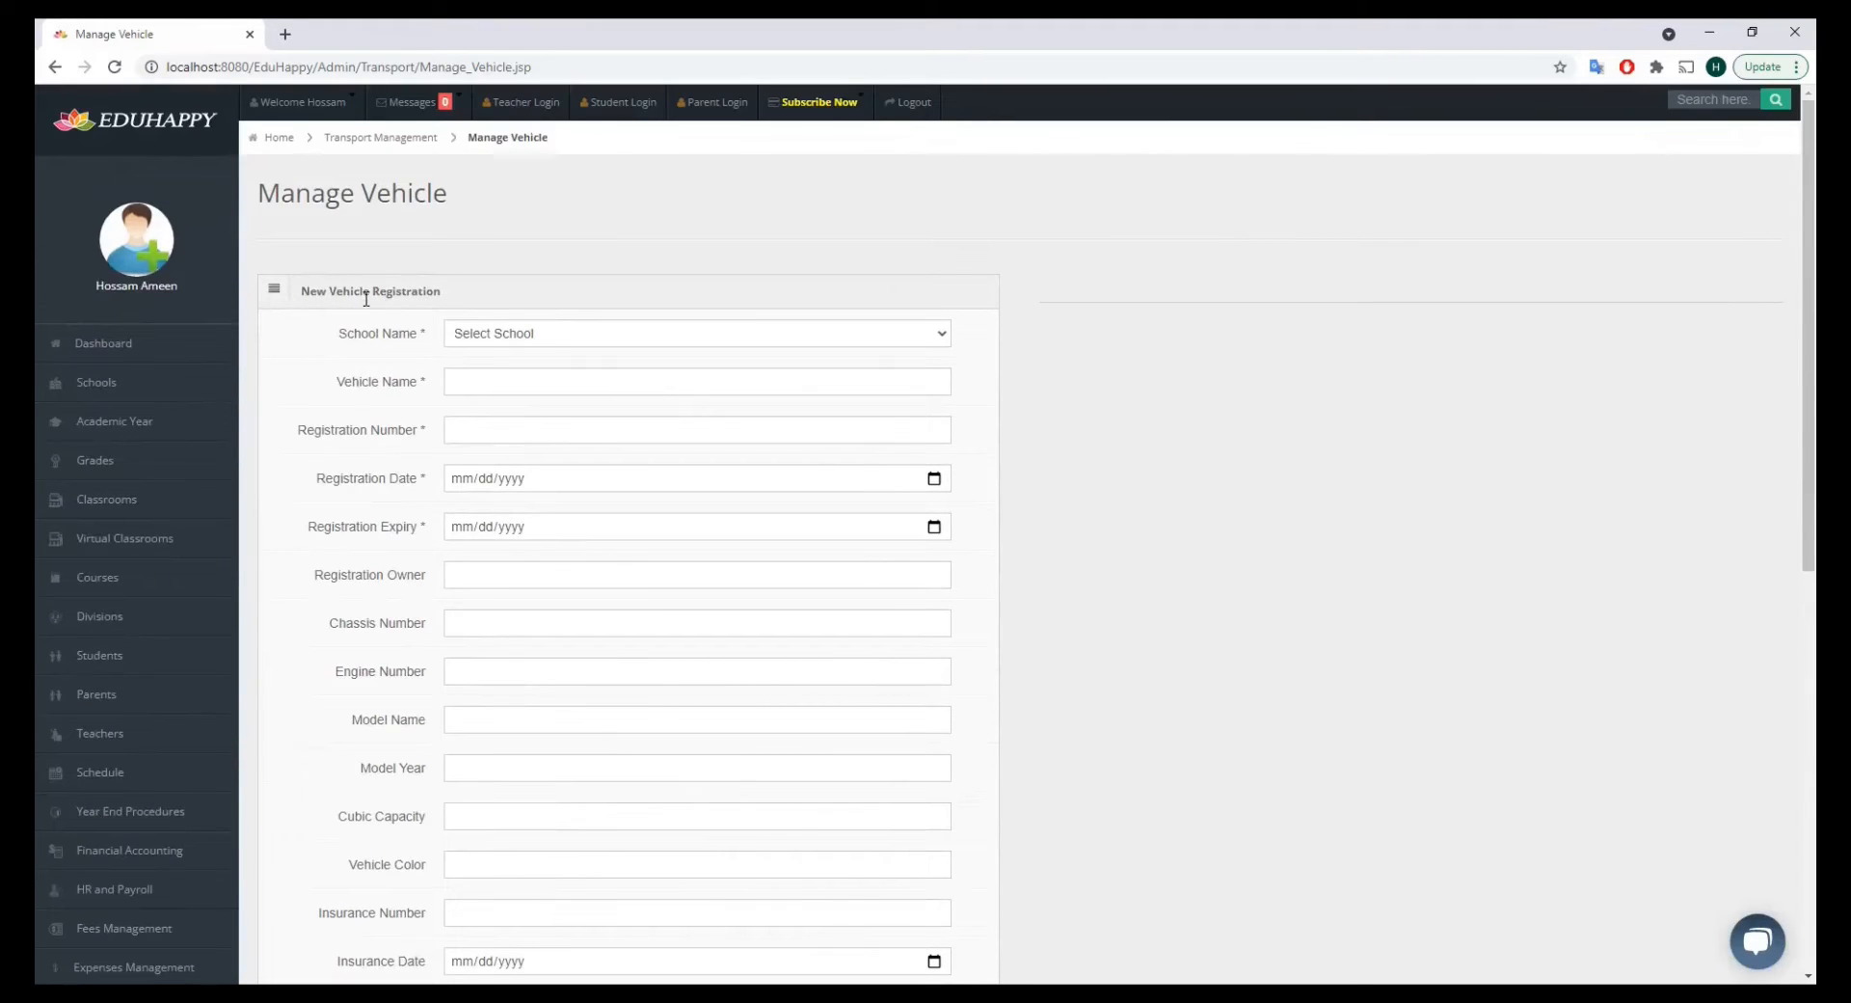
left_click(537, 337)
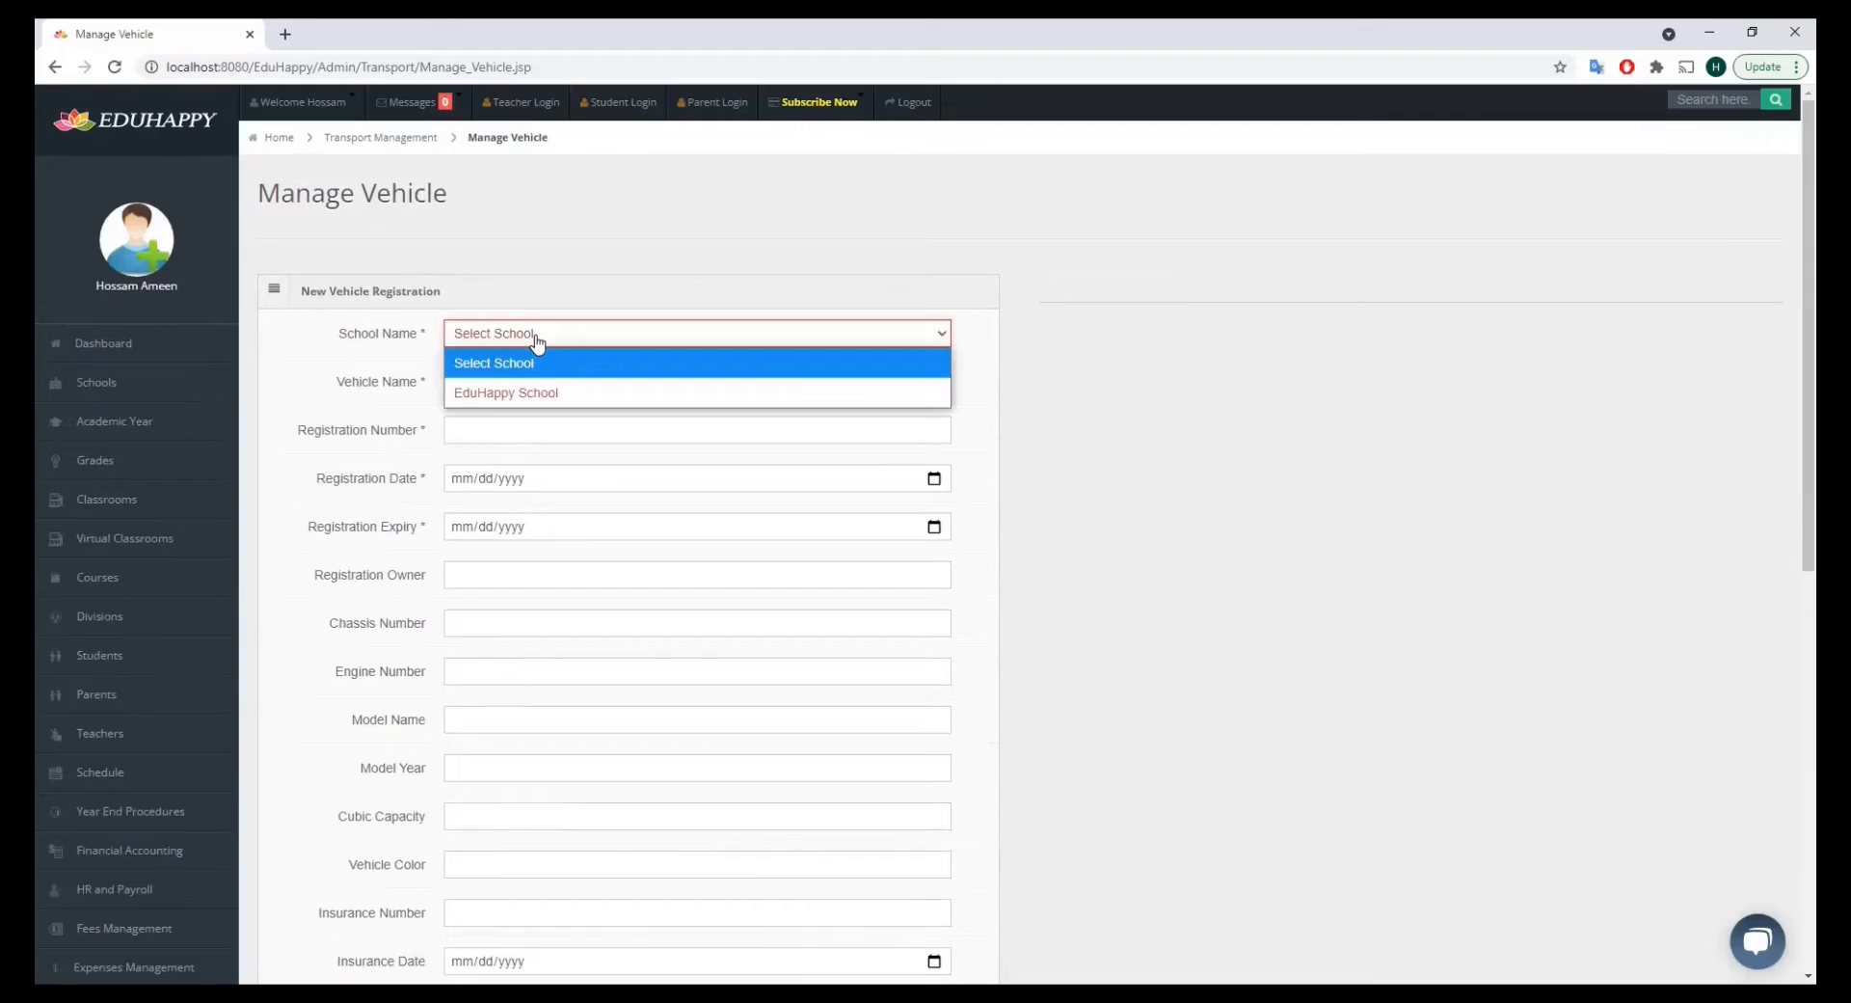
left_click(512, 393)
left_click(513, 383)
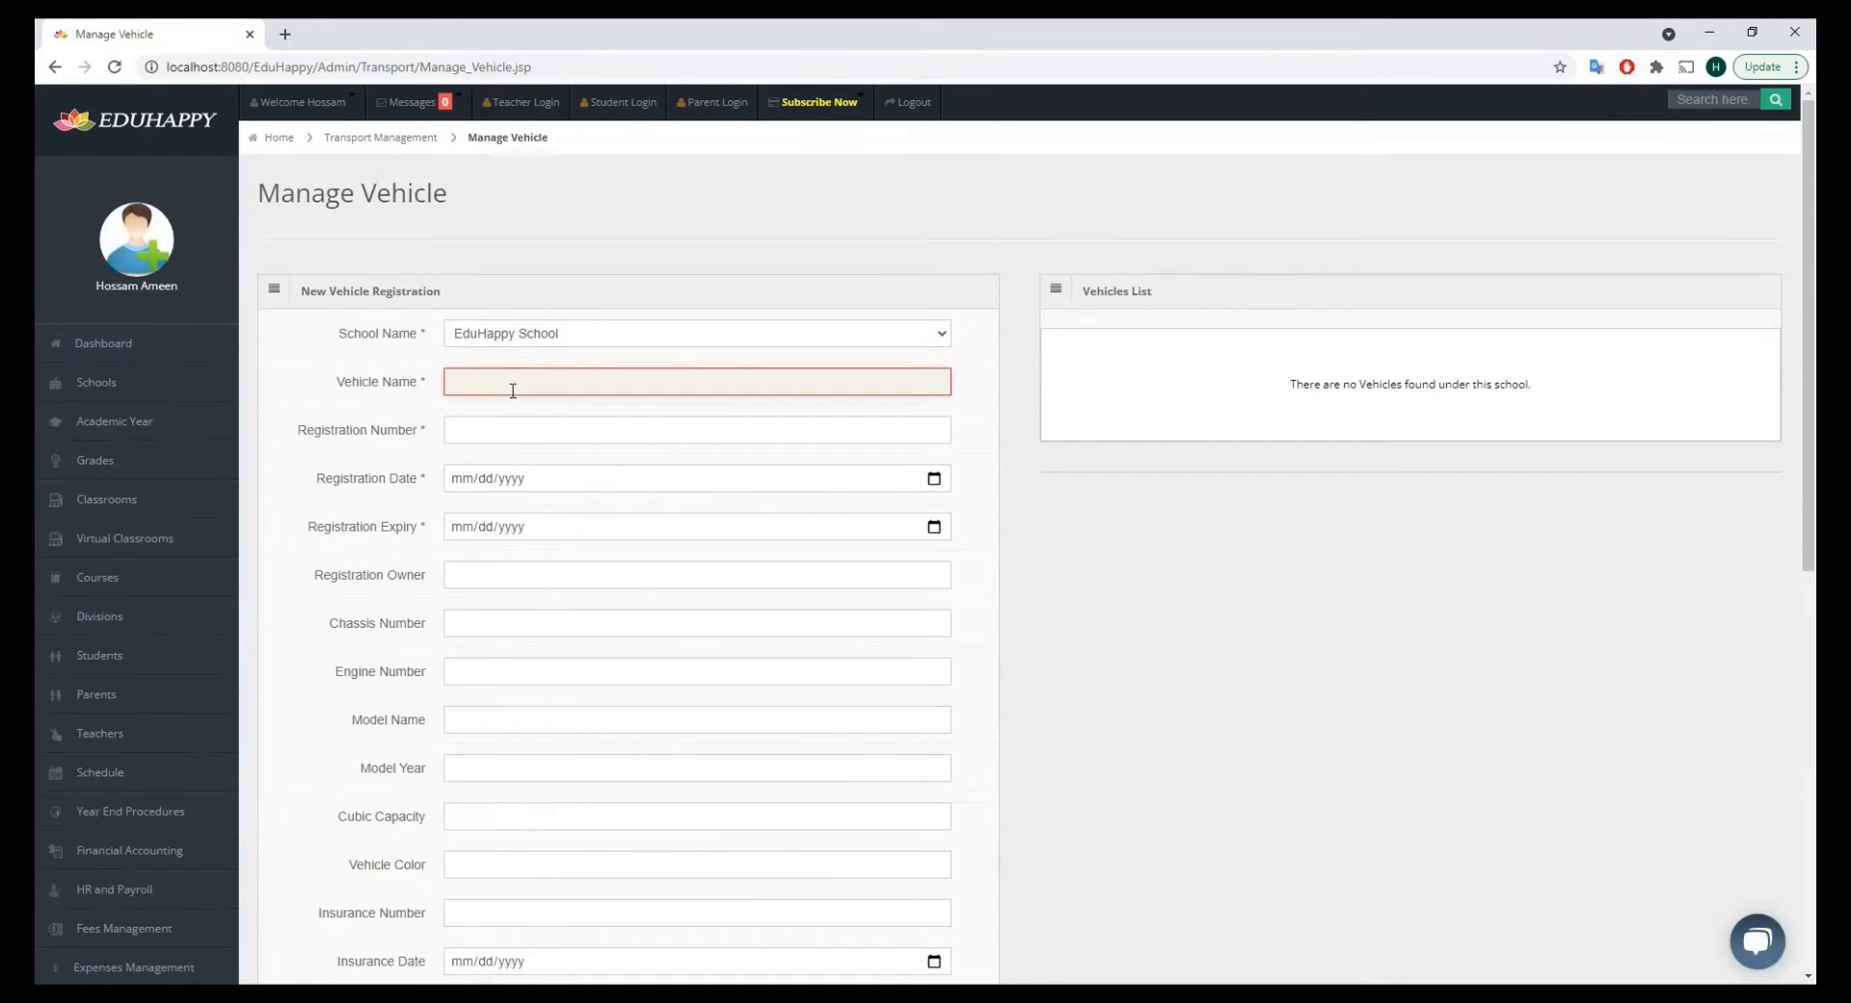
type("Bus ")
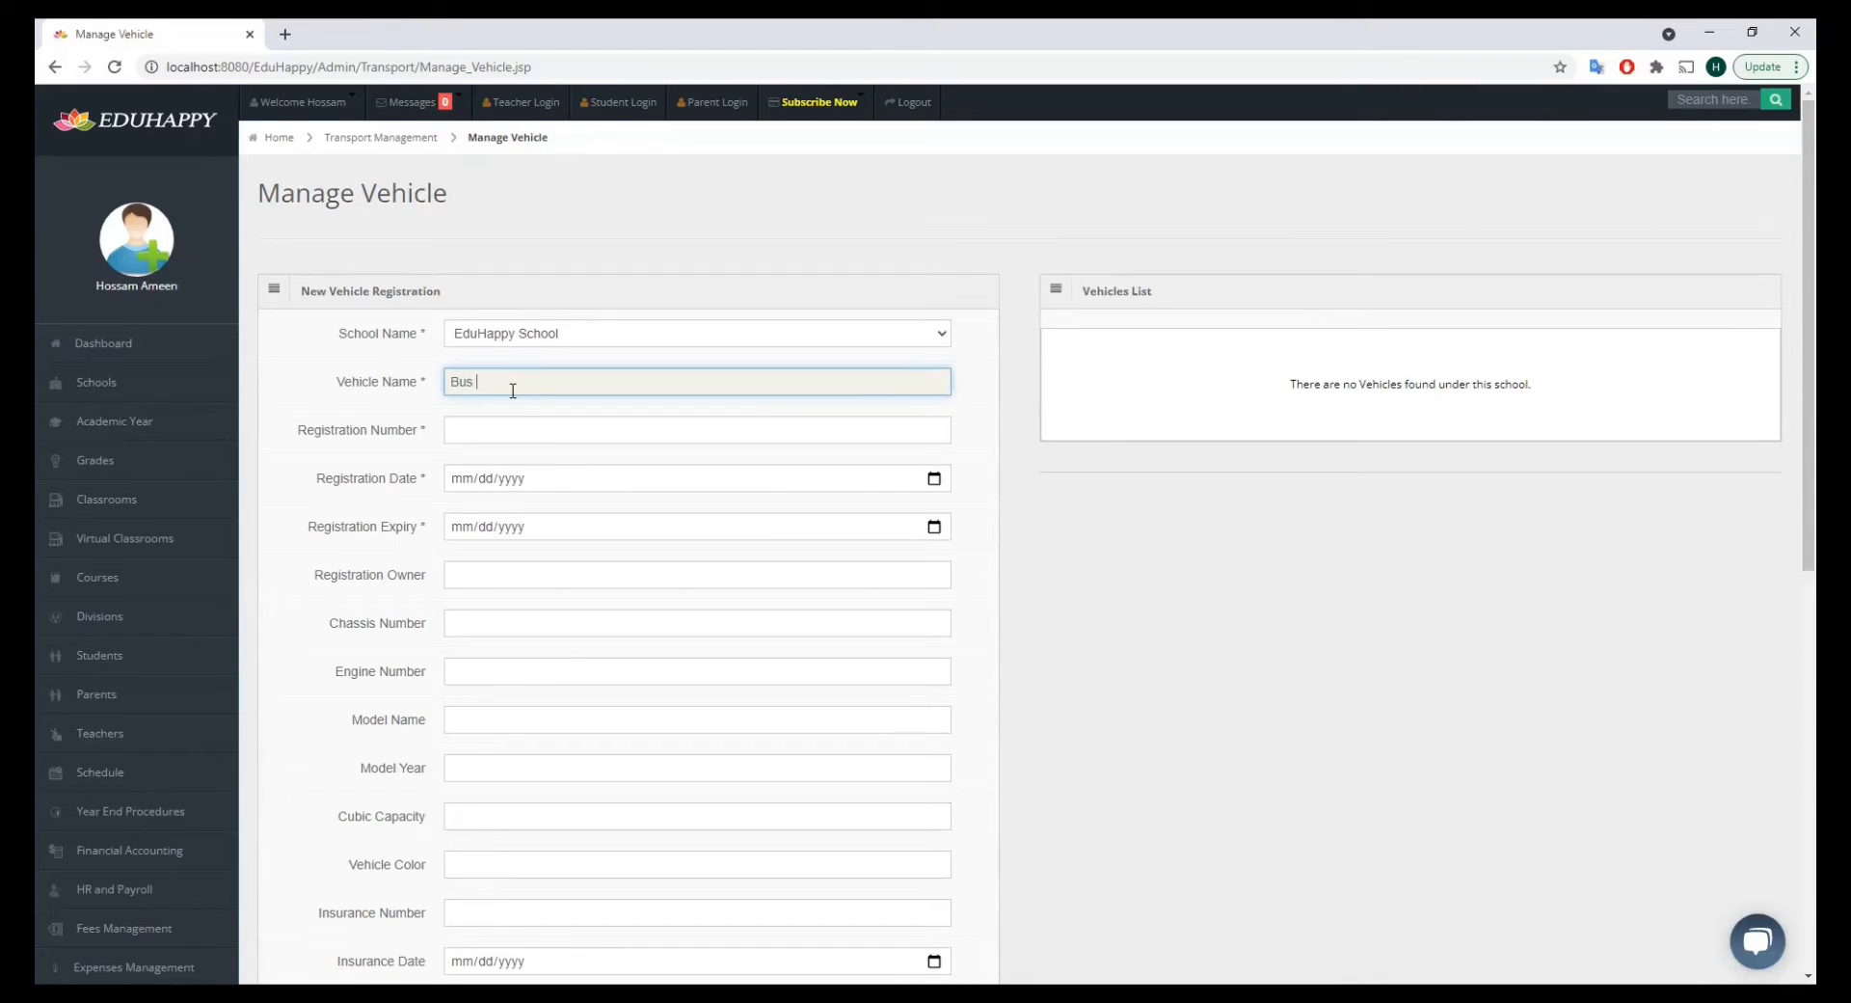
type("300")
Enter registration number 33873736, registration date 10/01/2021 and expiry 10/15/2021.
left_click(500, 423)
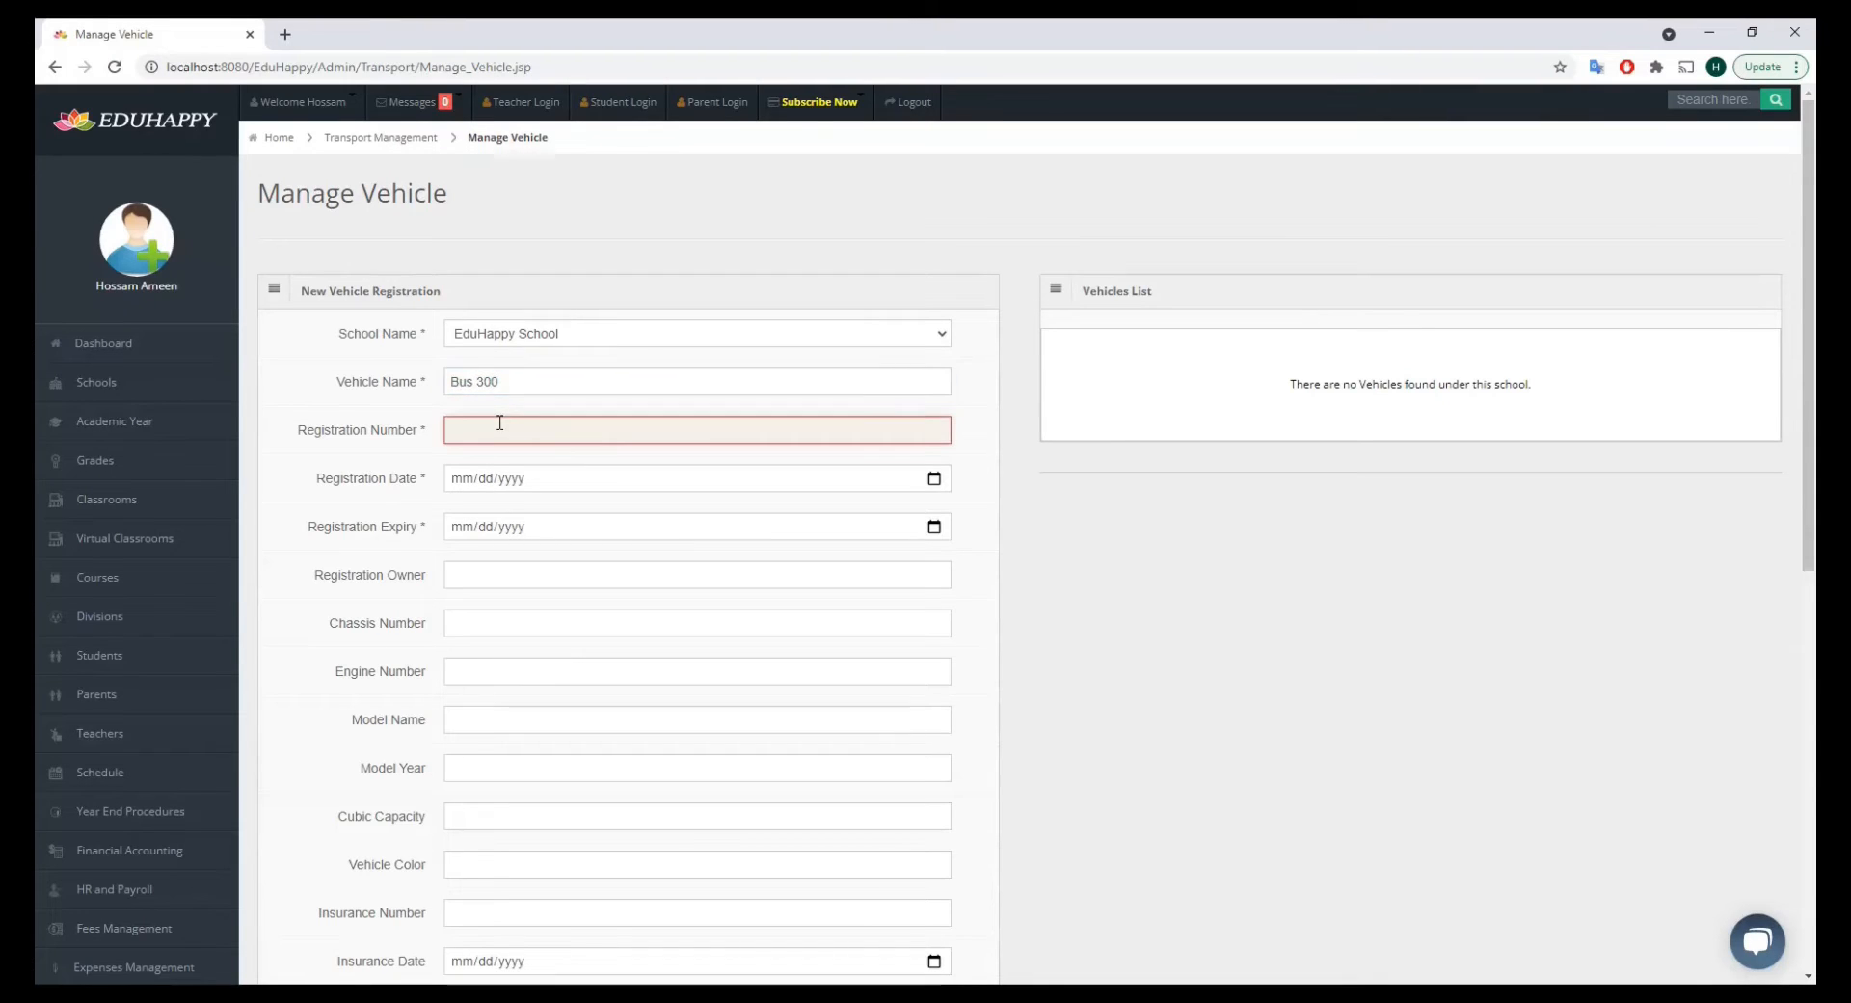
type("33873736")
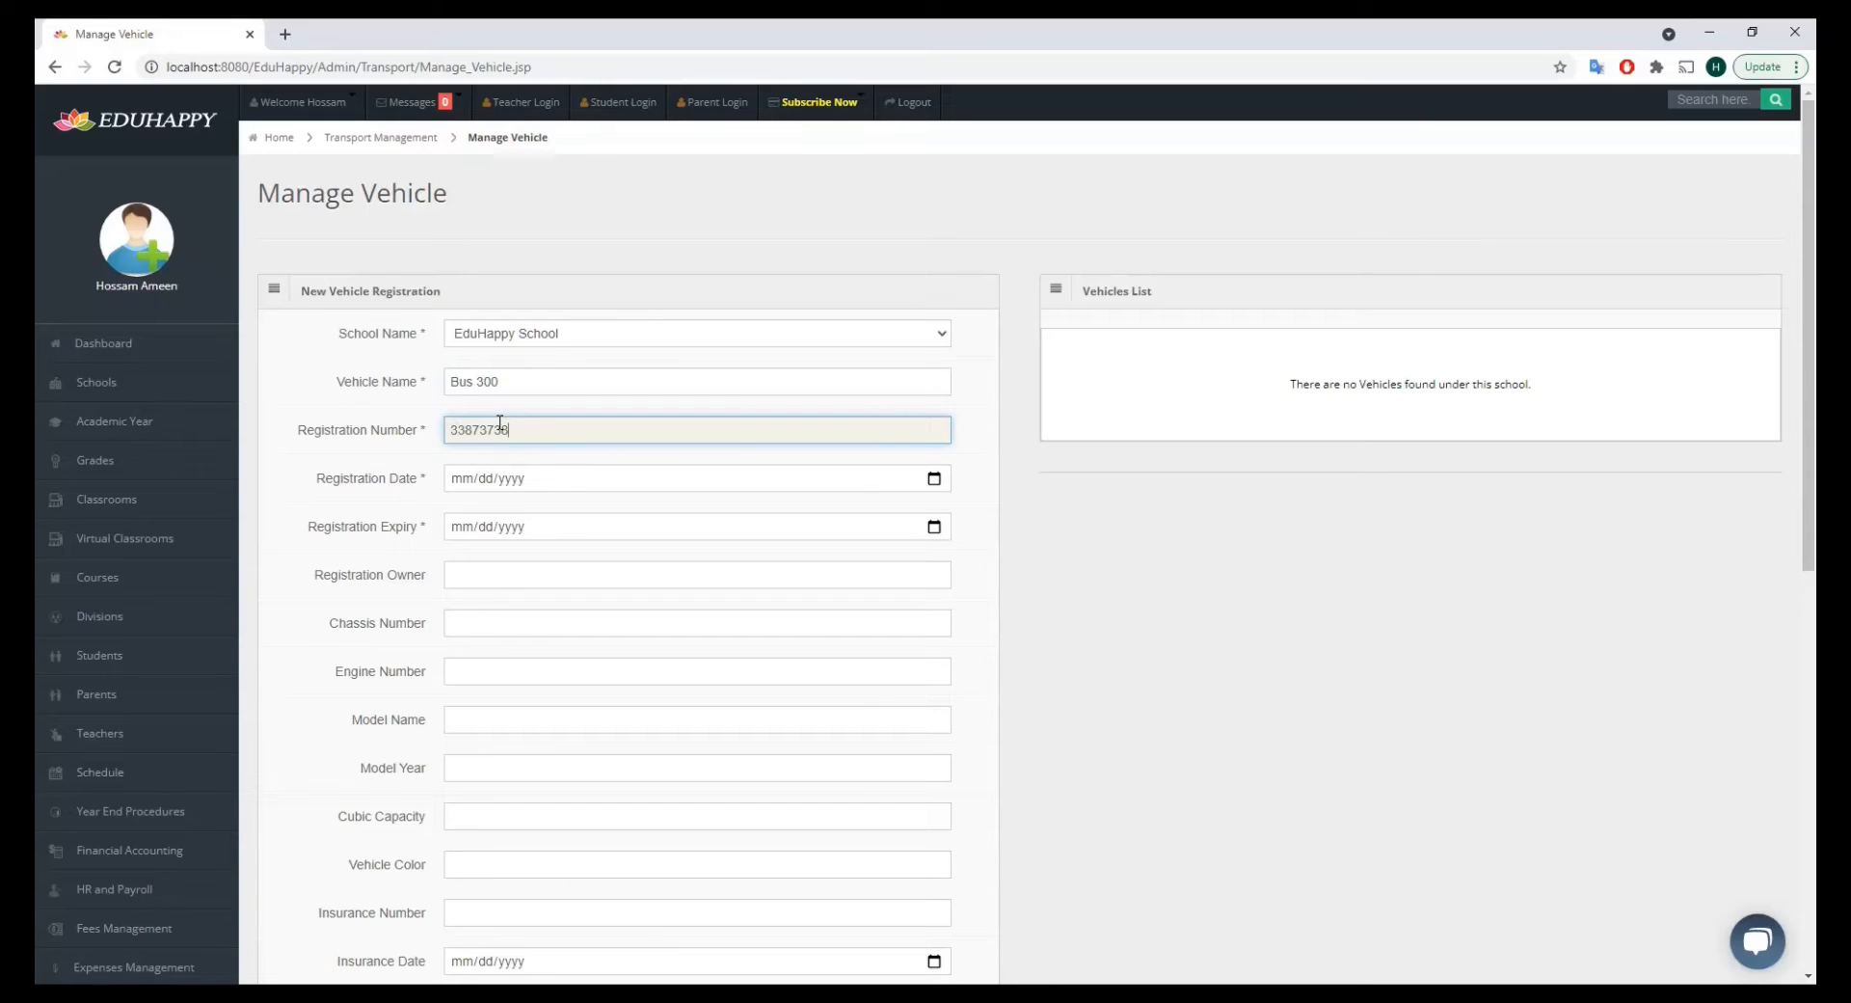
left_click(935, 480)
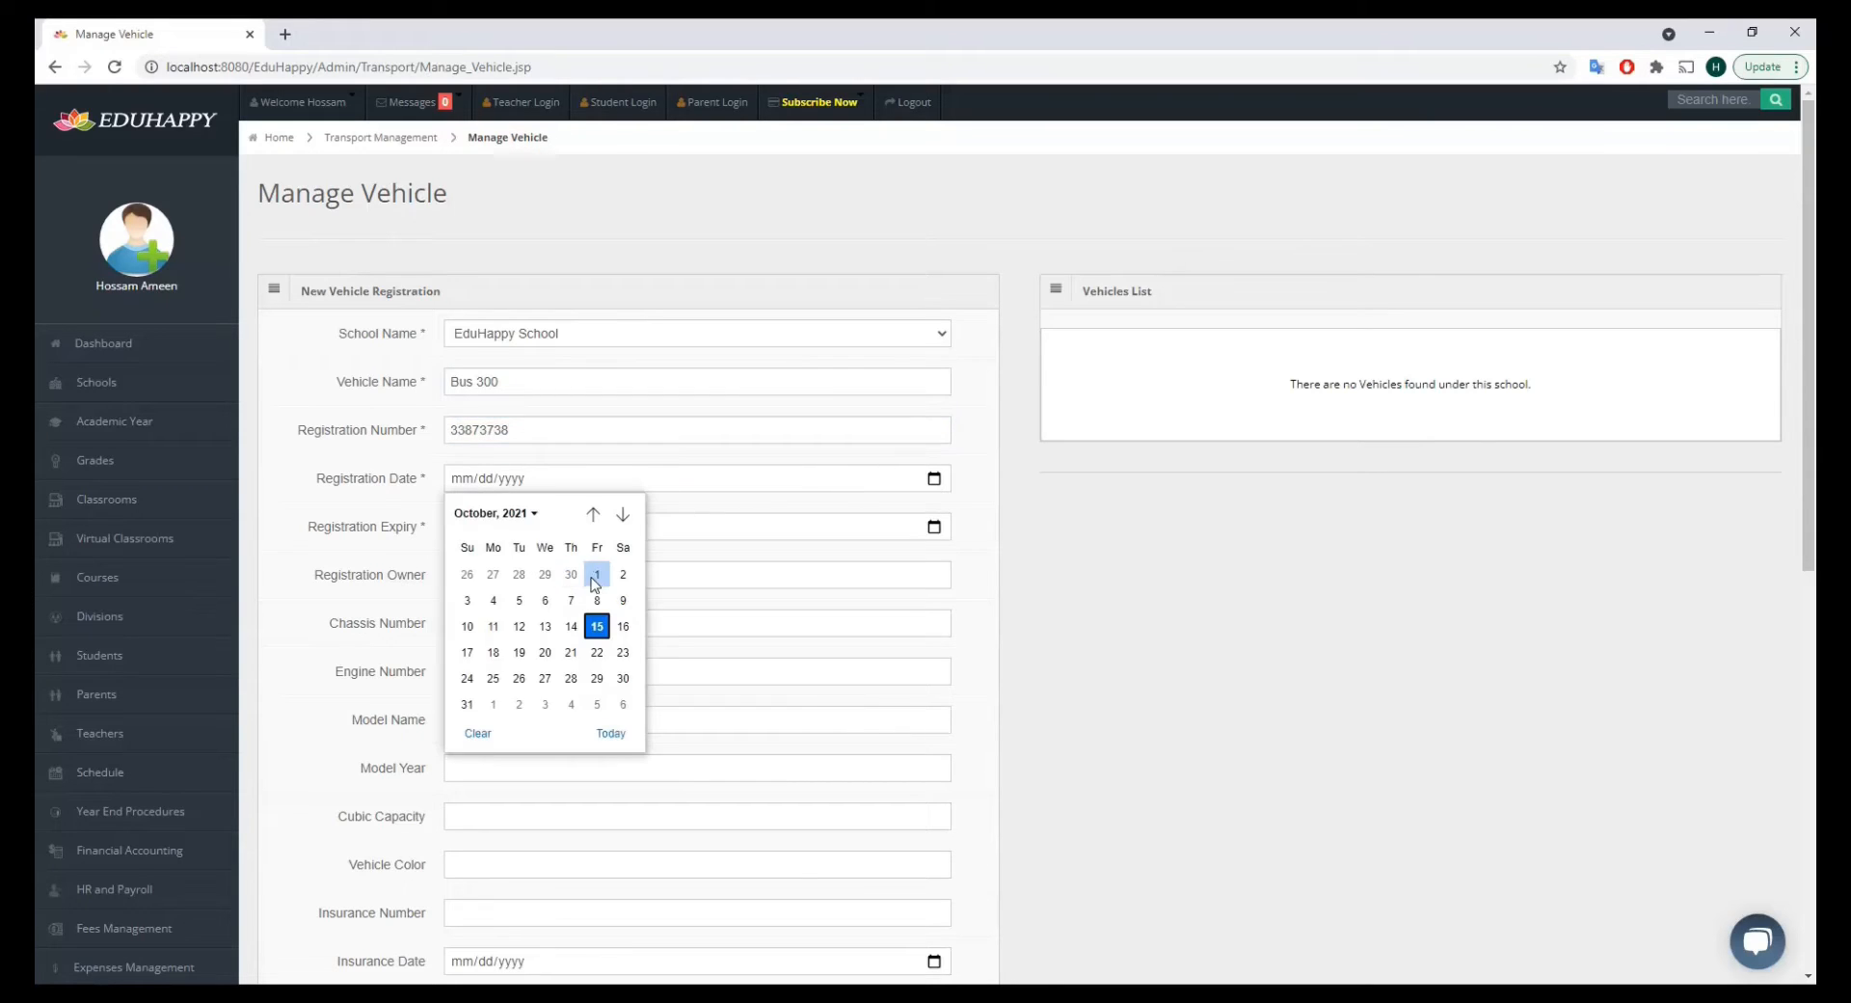
left_click(595, 579)
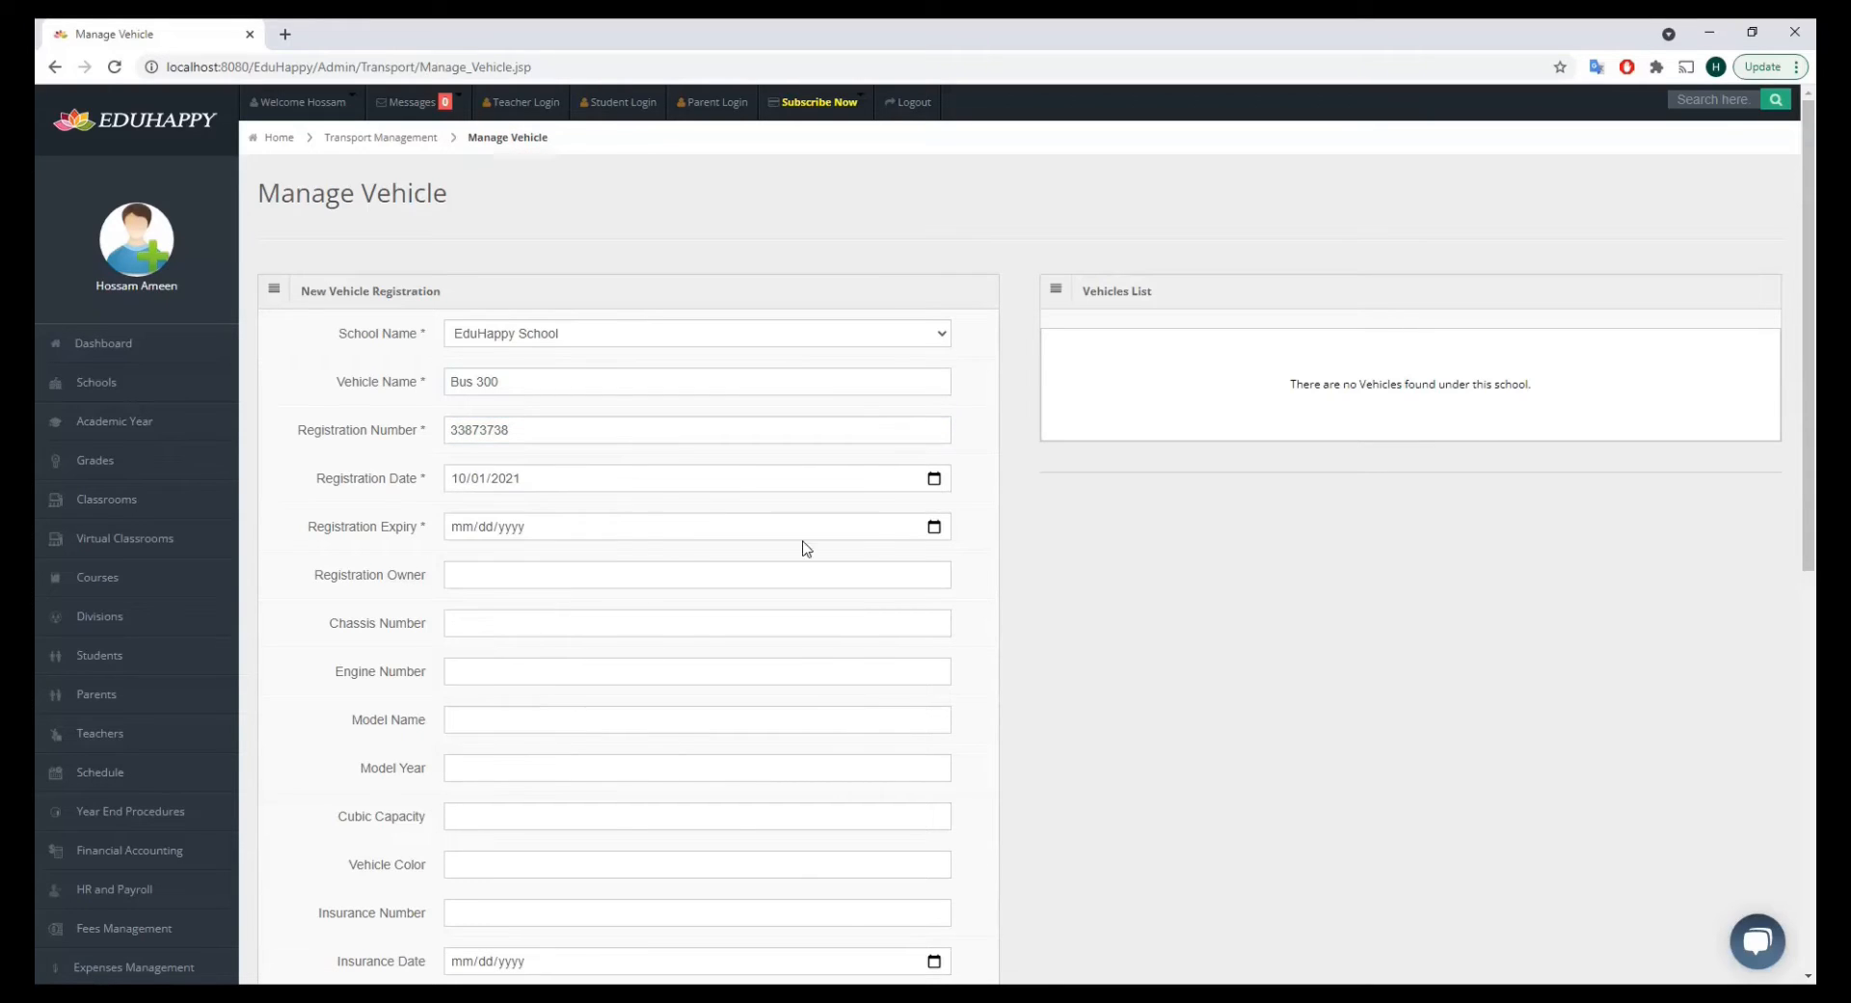
left_click(934, 529)
left_click(592, 674)
scroll(1148, 674, "down", 2)
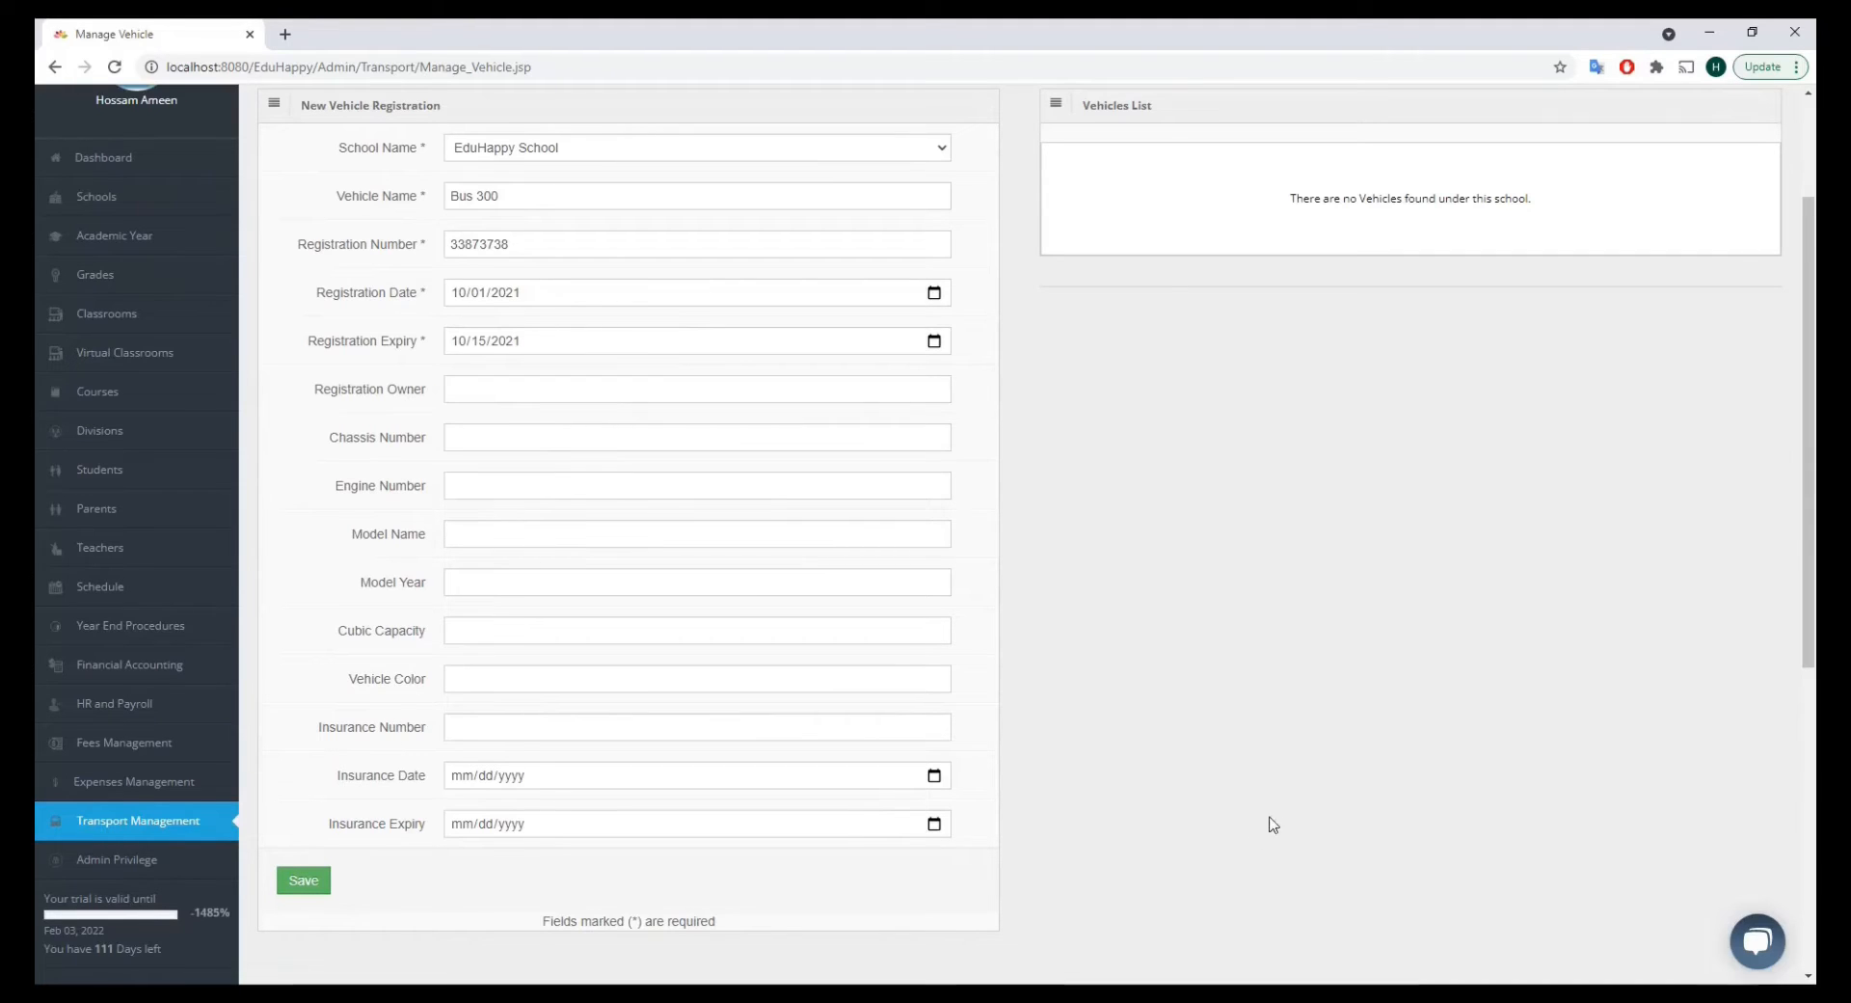
Save Bus 300 and check it in EduHappy School's vehicle list.
left_click(306, 889)
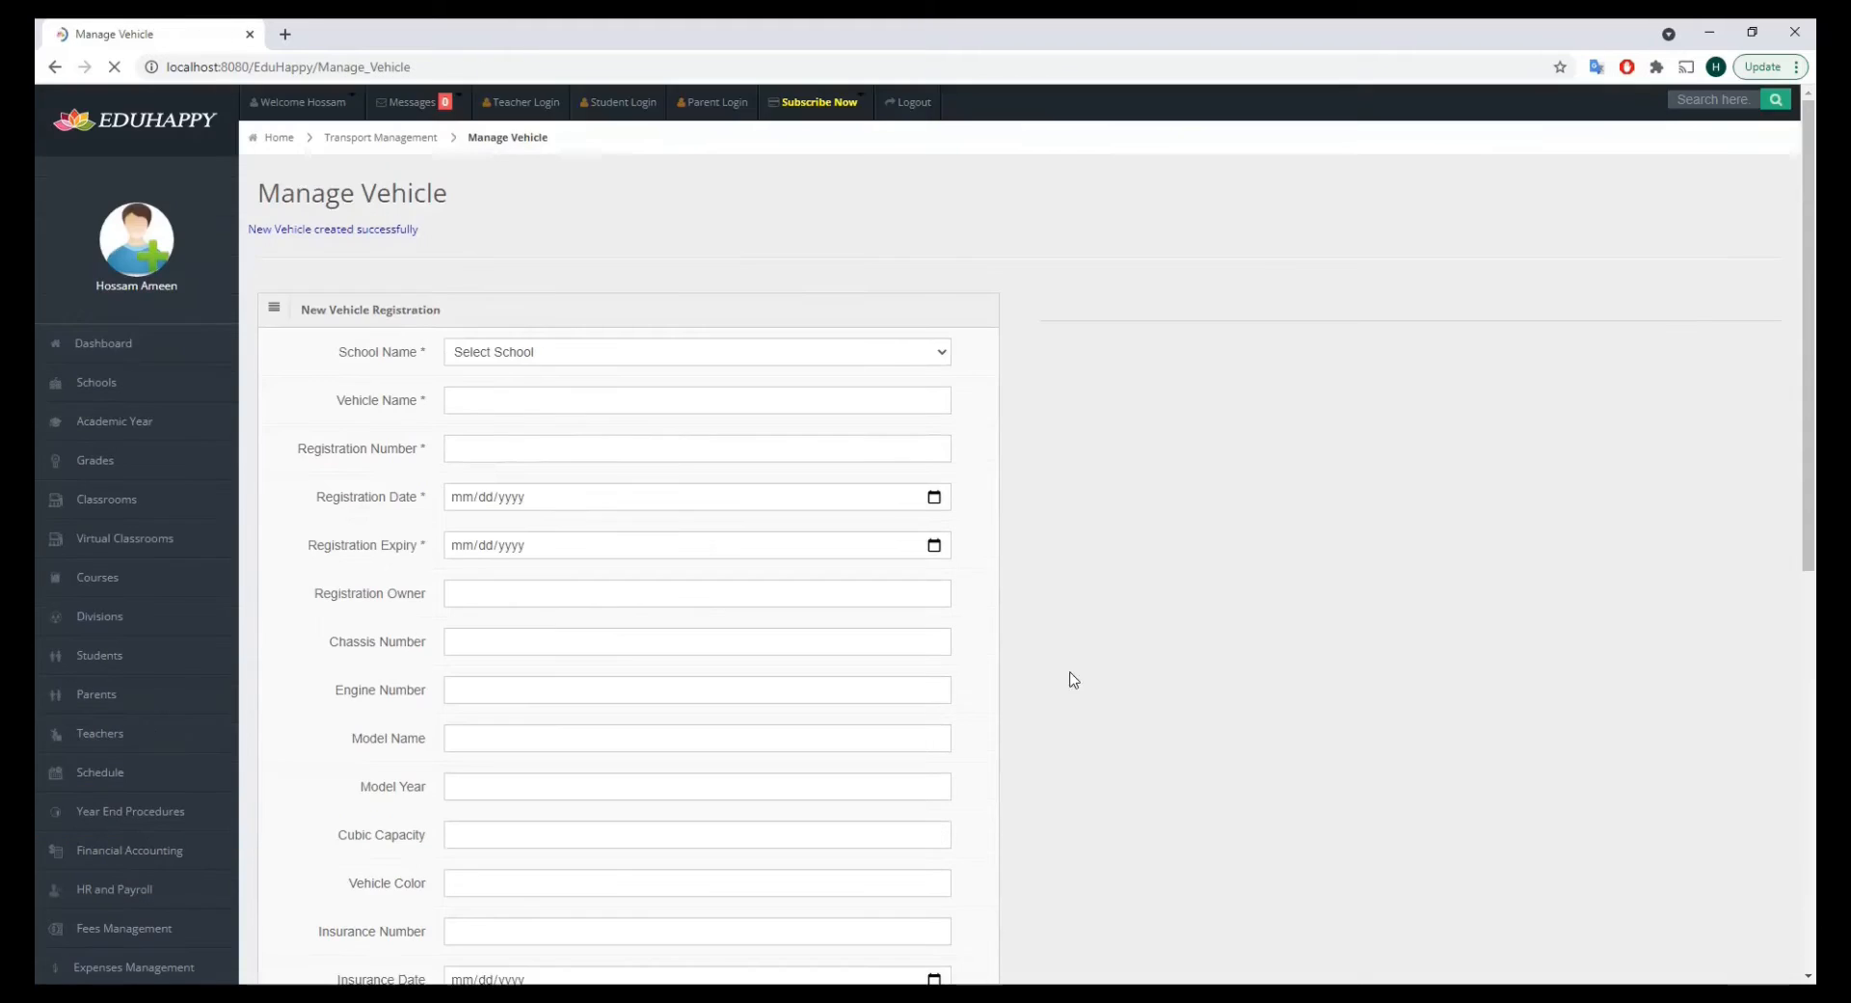
left_click(916, 359)
left_click(622, 401)
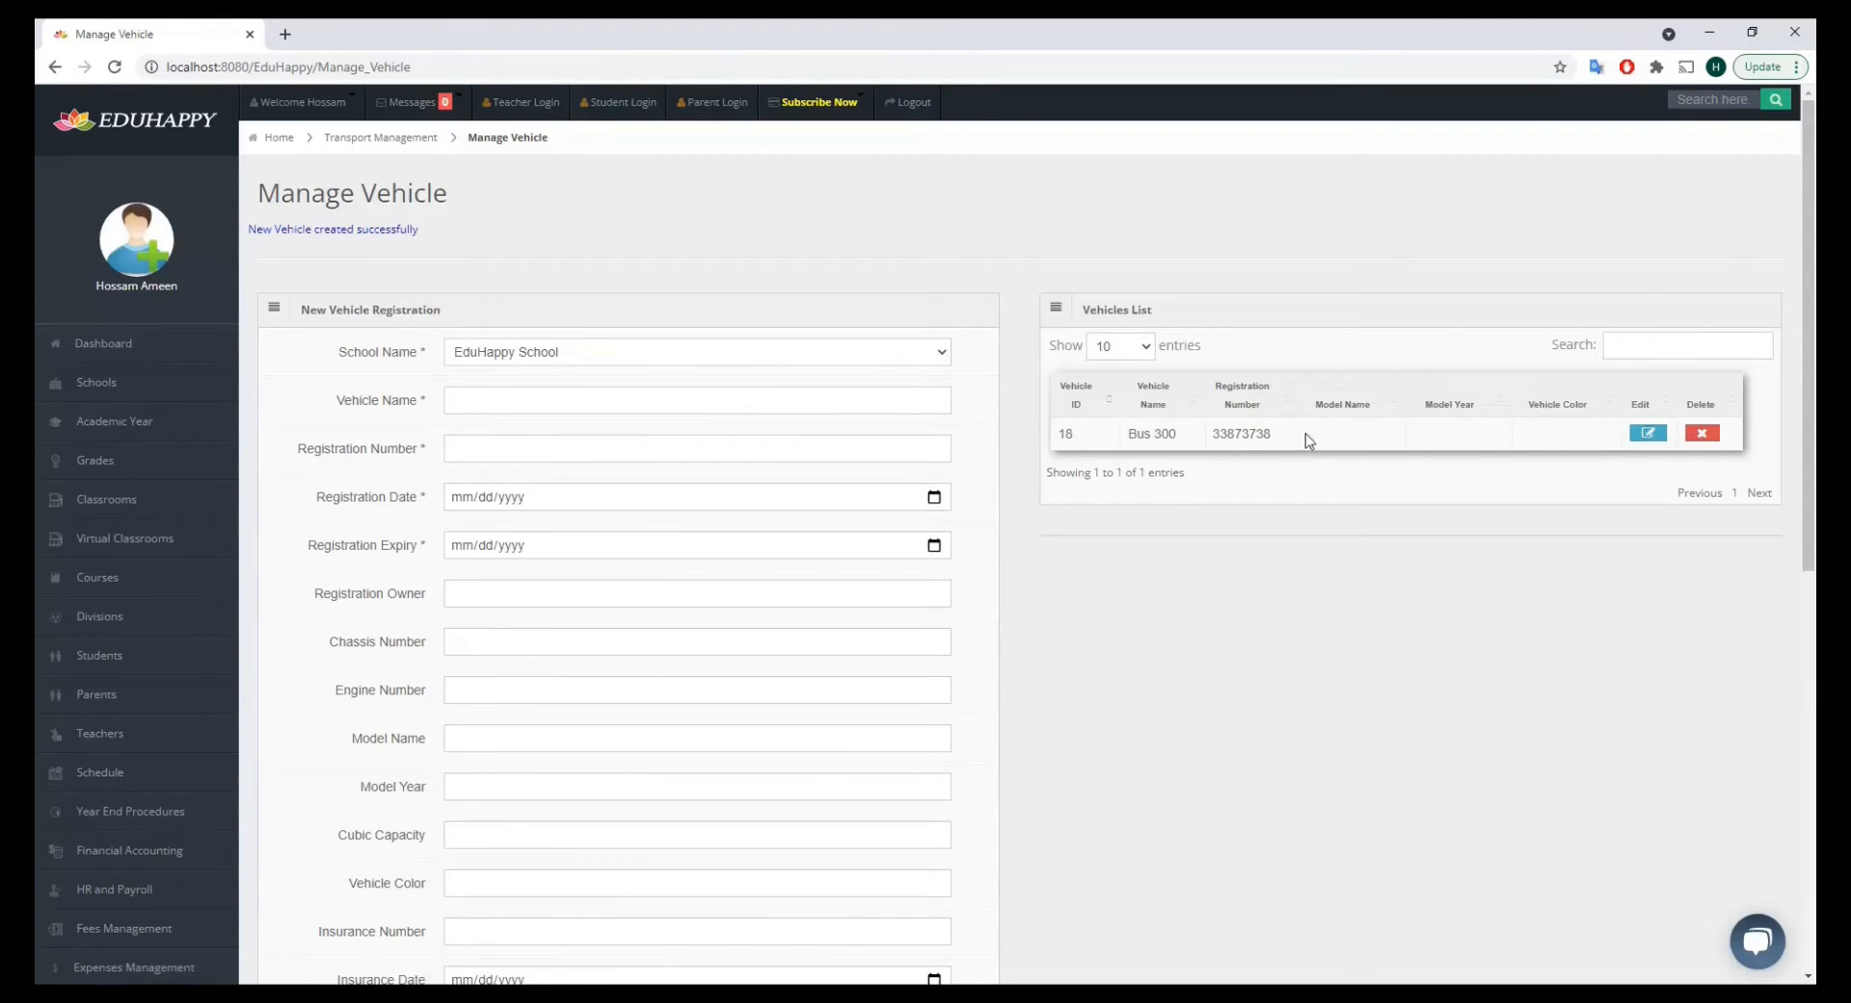
left_click(1632, 433)
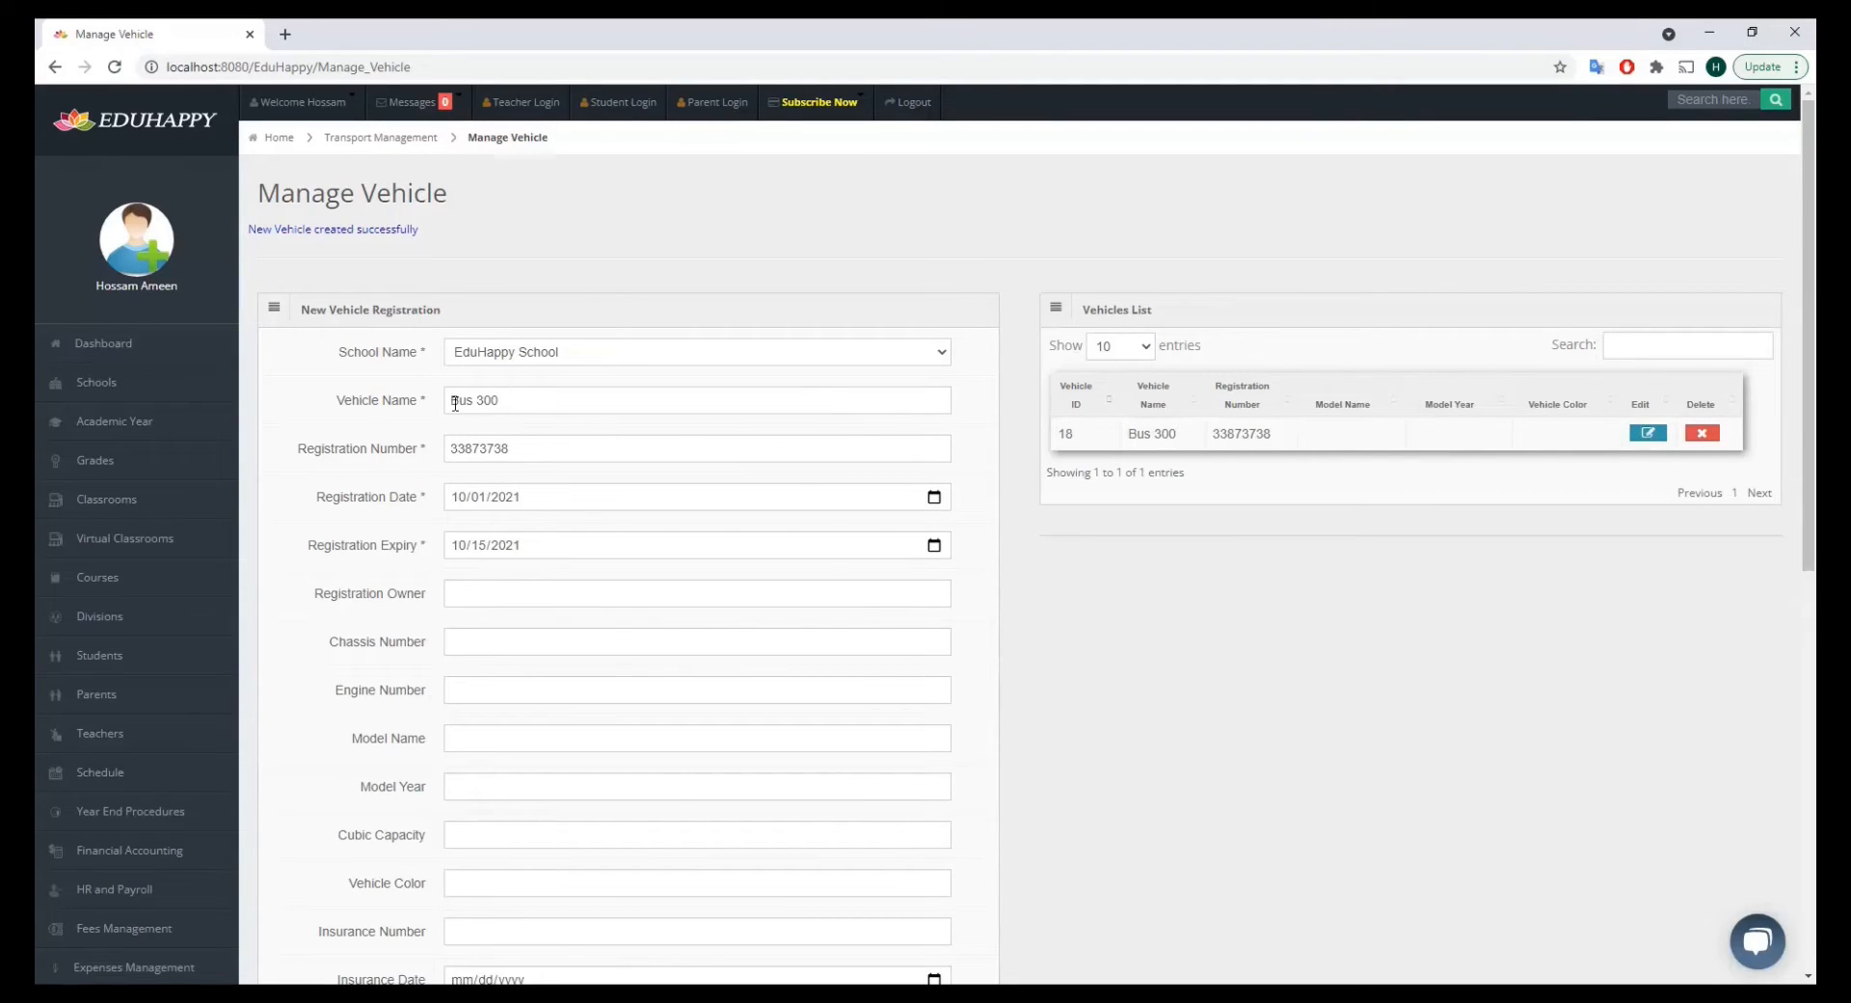
scroll(483, 825, "down", 2)
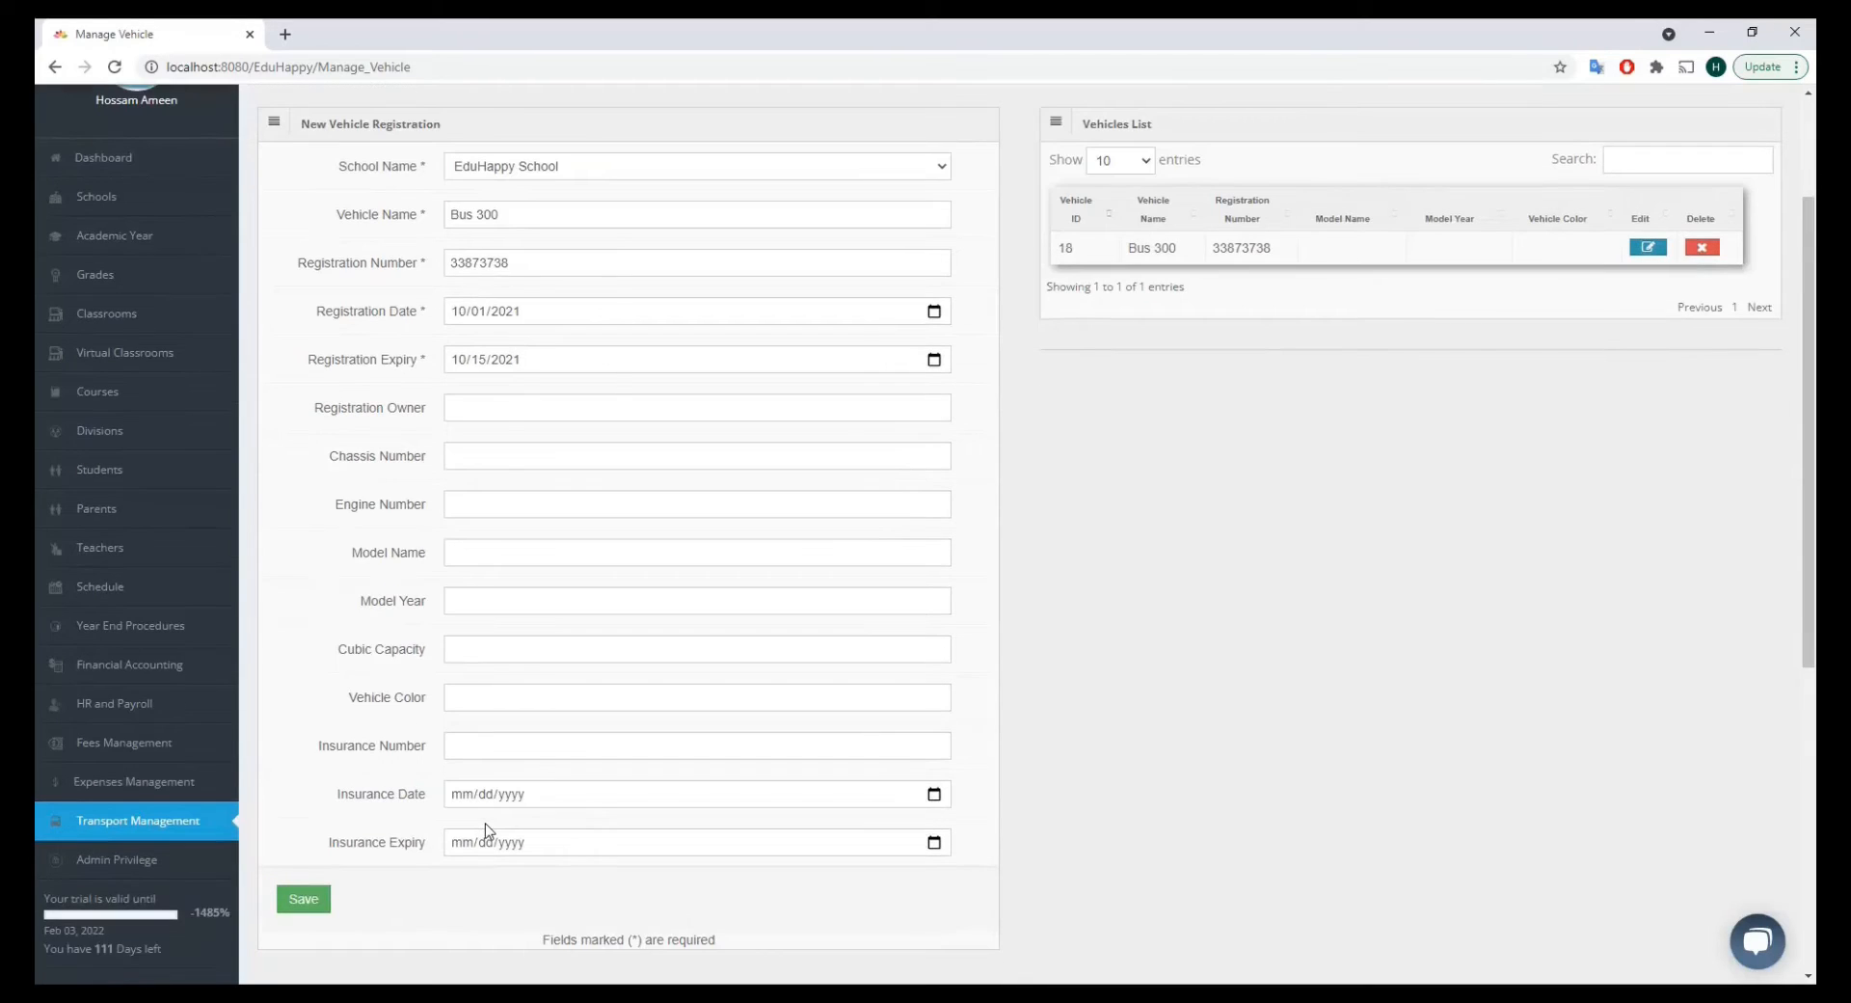
scroll(486, 829, "up", 3)
scroll(486, 824, "down", 2)
scroll(879, 475, "up", 2)
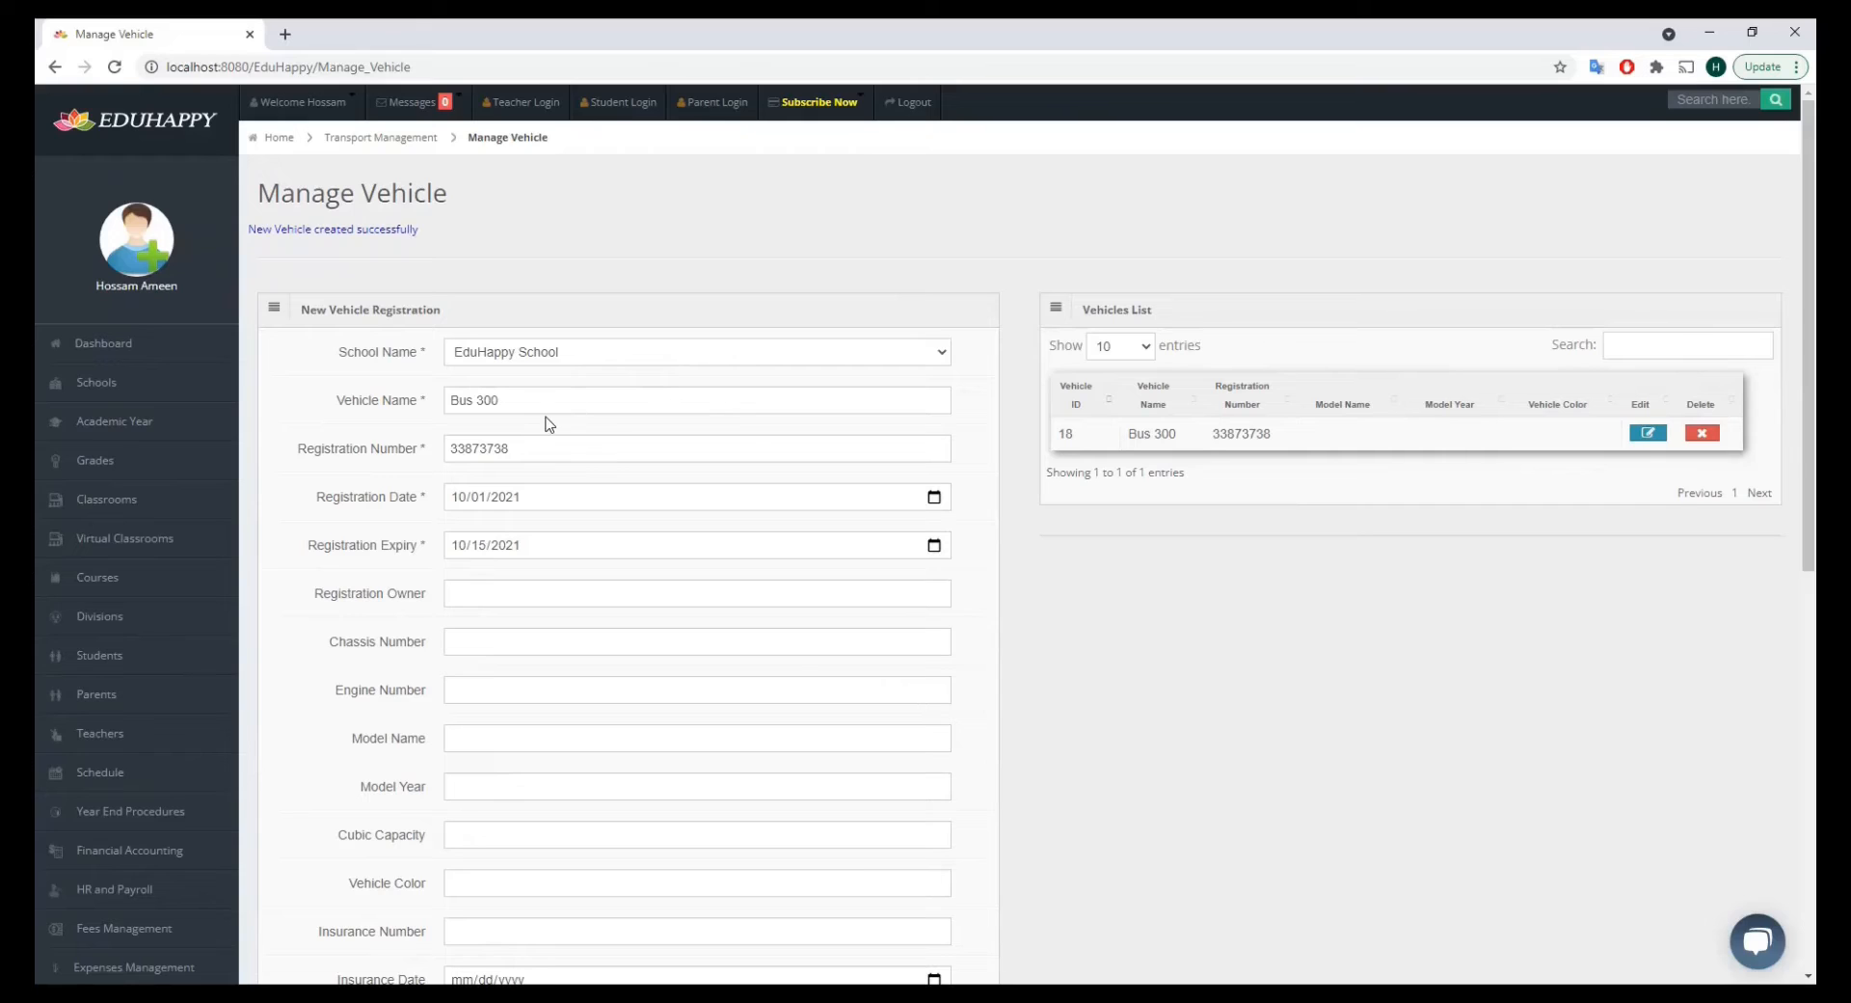
left_click(616, 353)
left_click(577, 380)
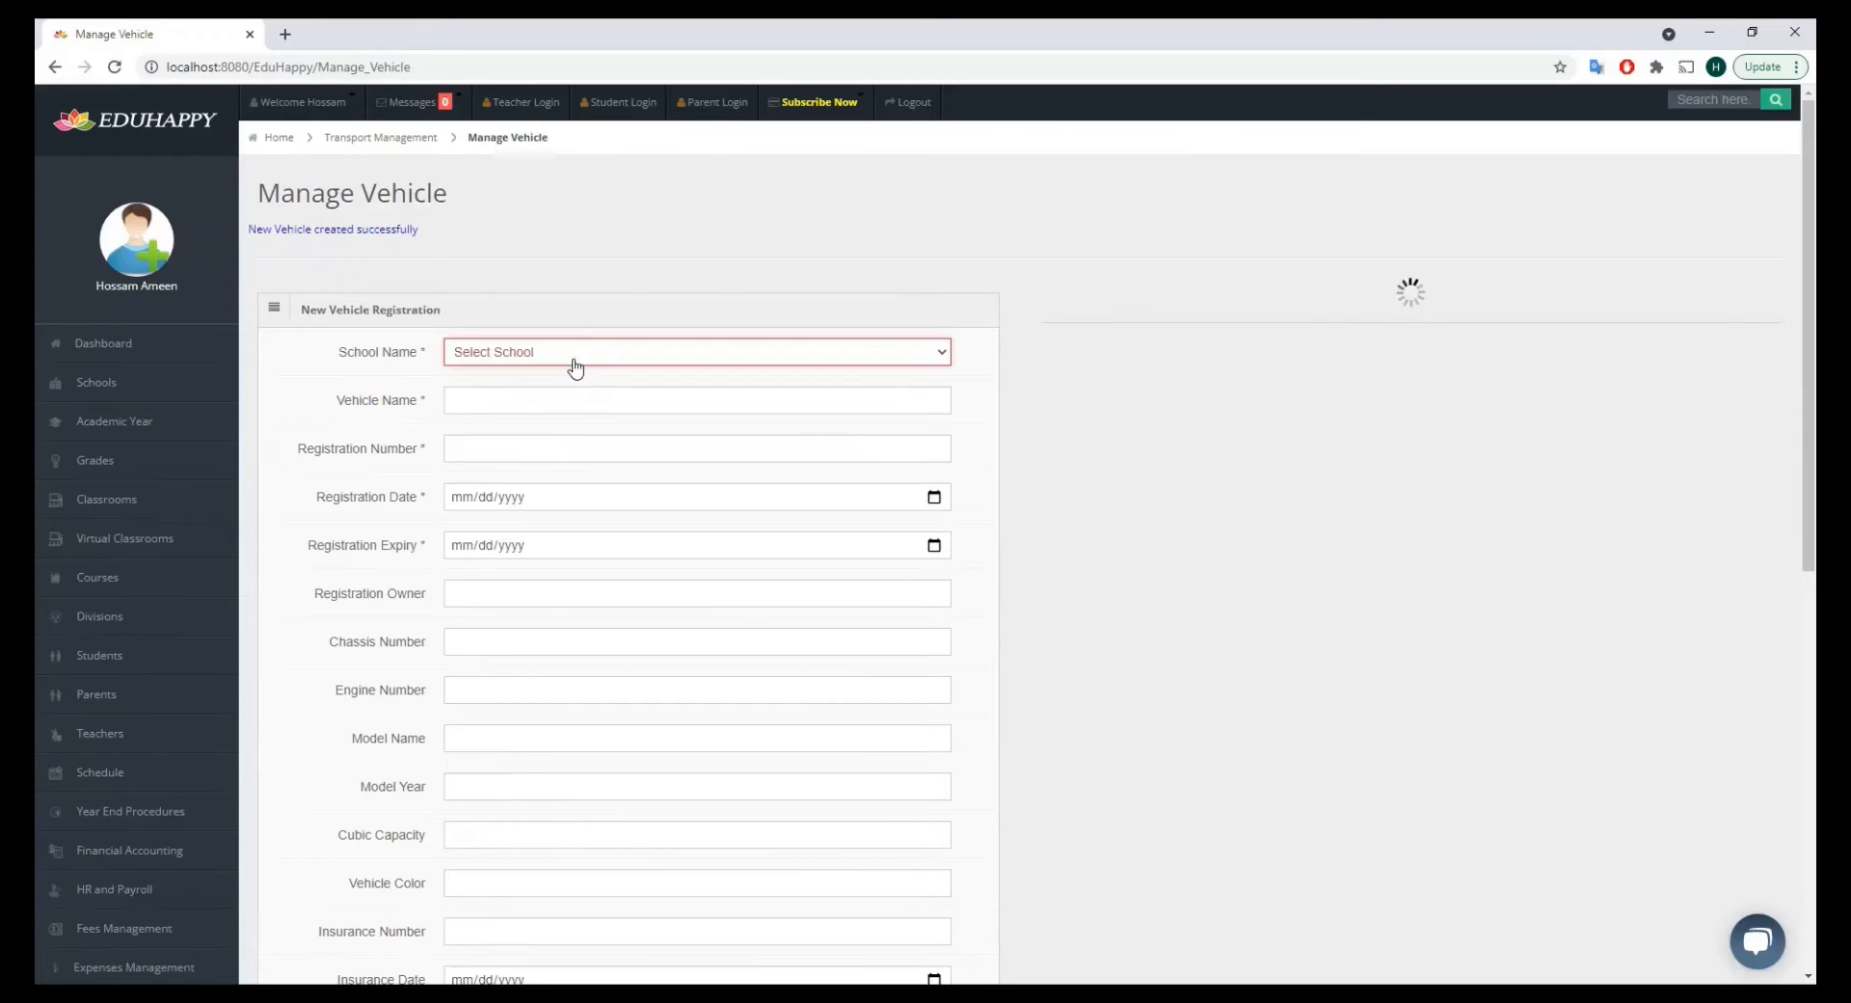
left_click(570, 357)
left_click(540, 411)
left_click(540, 407)
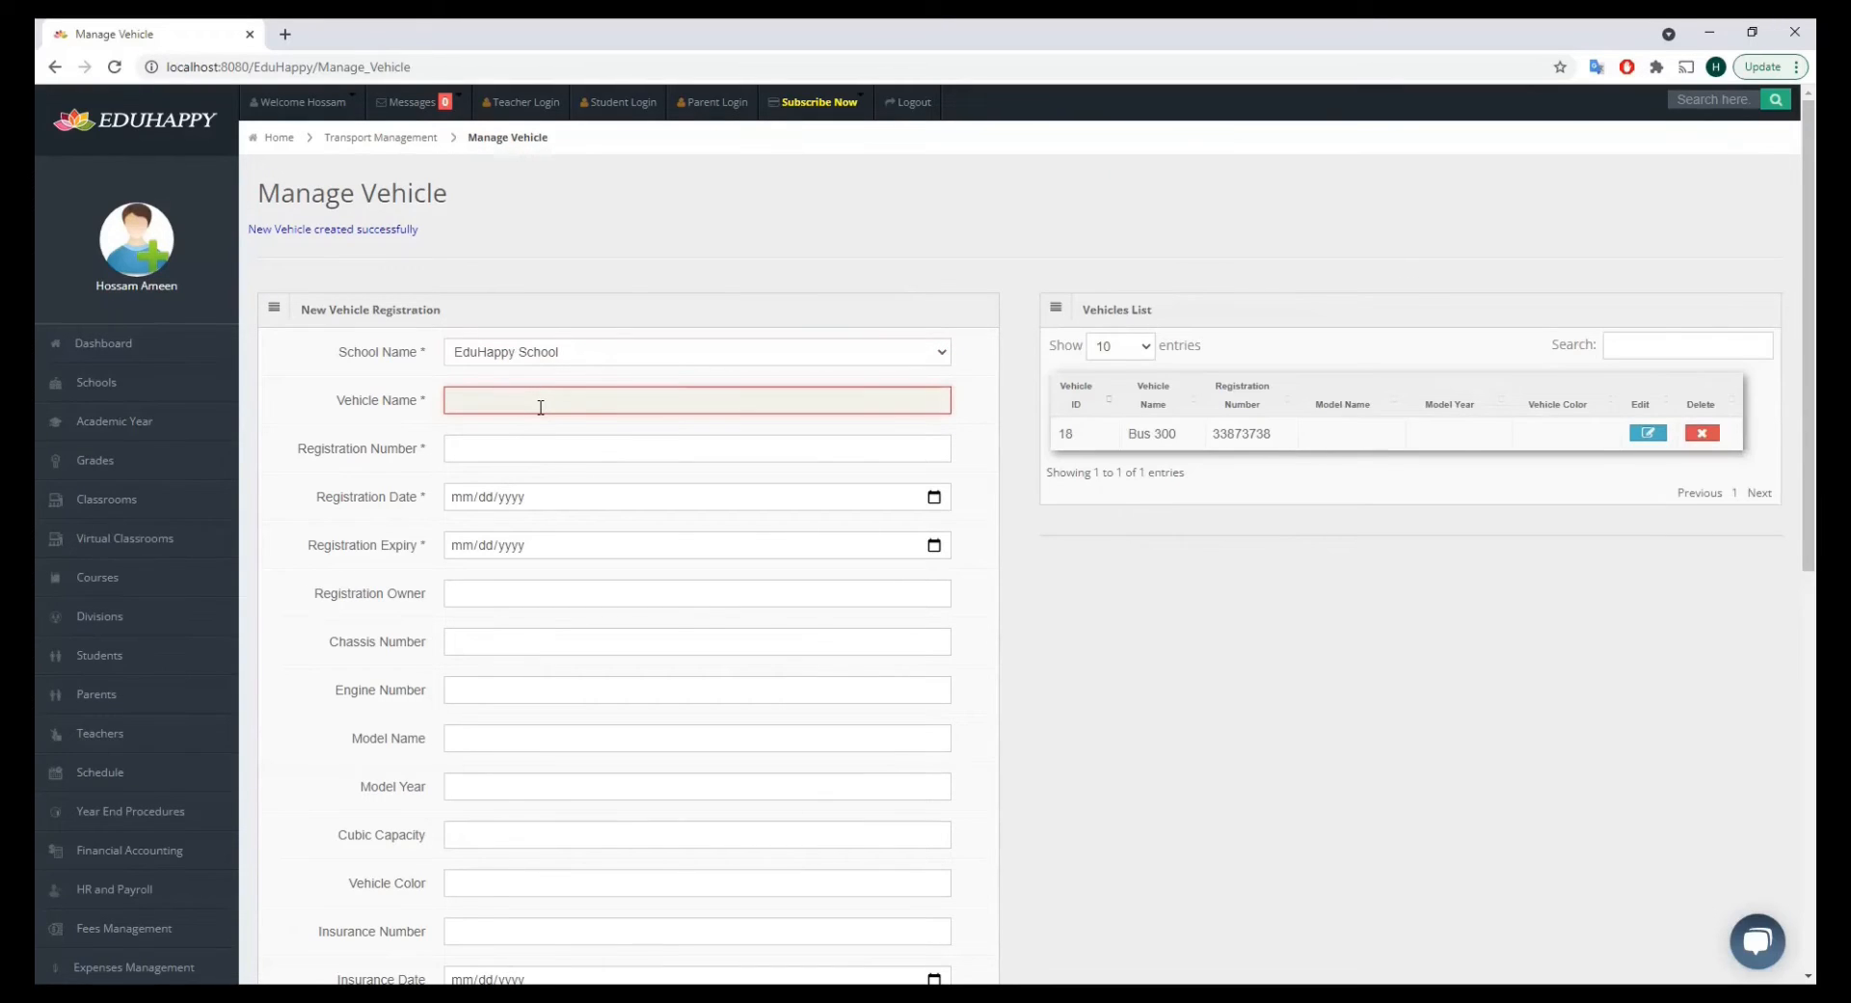
type("Bus 200")
key("Tab")
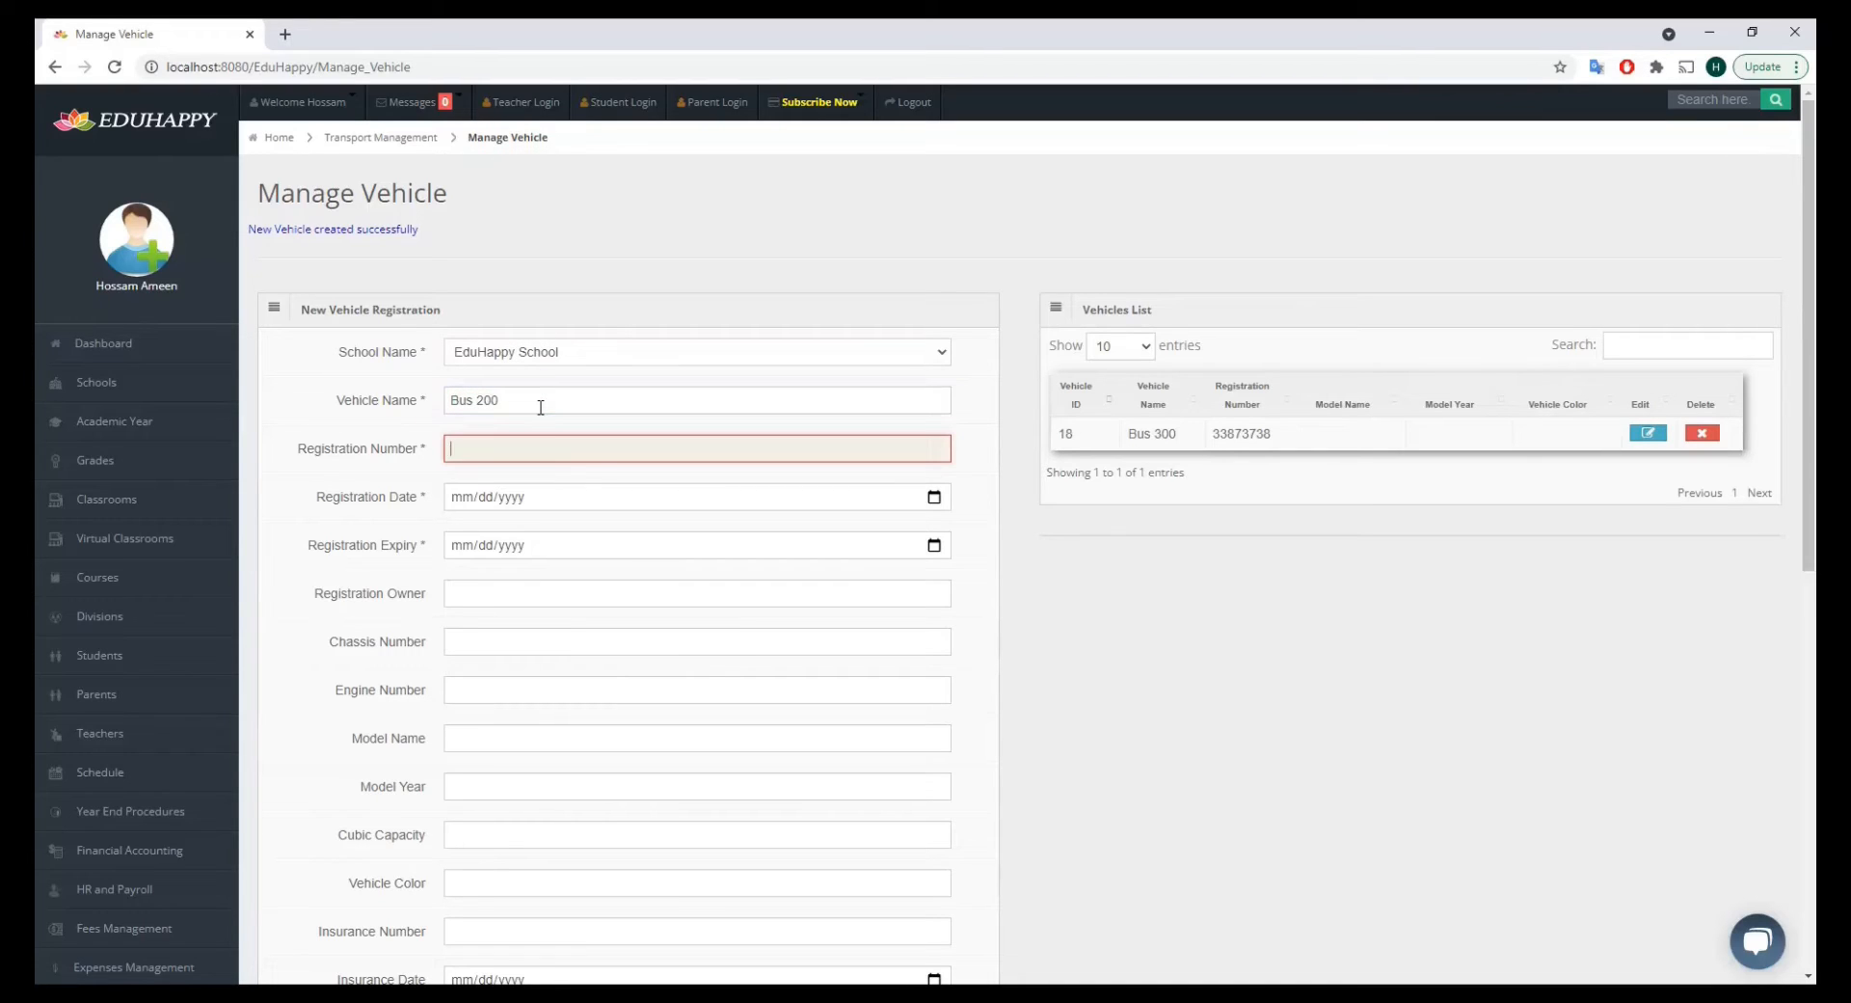
type("8394893894")
key("Tab")
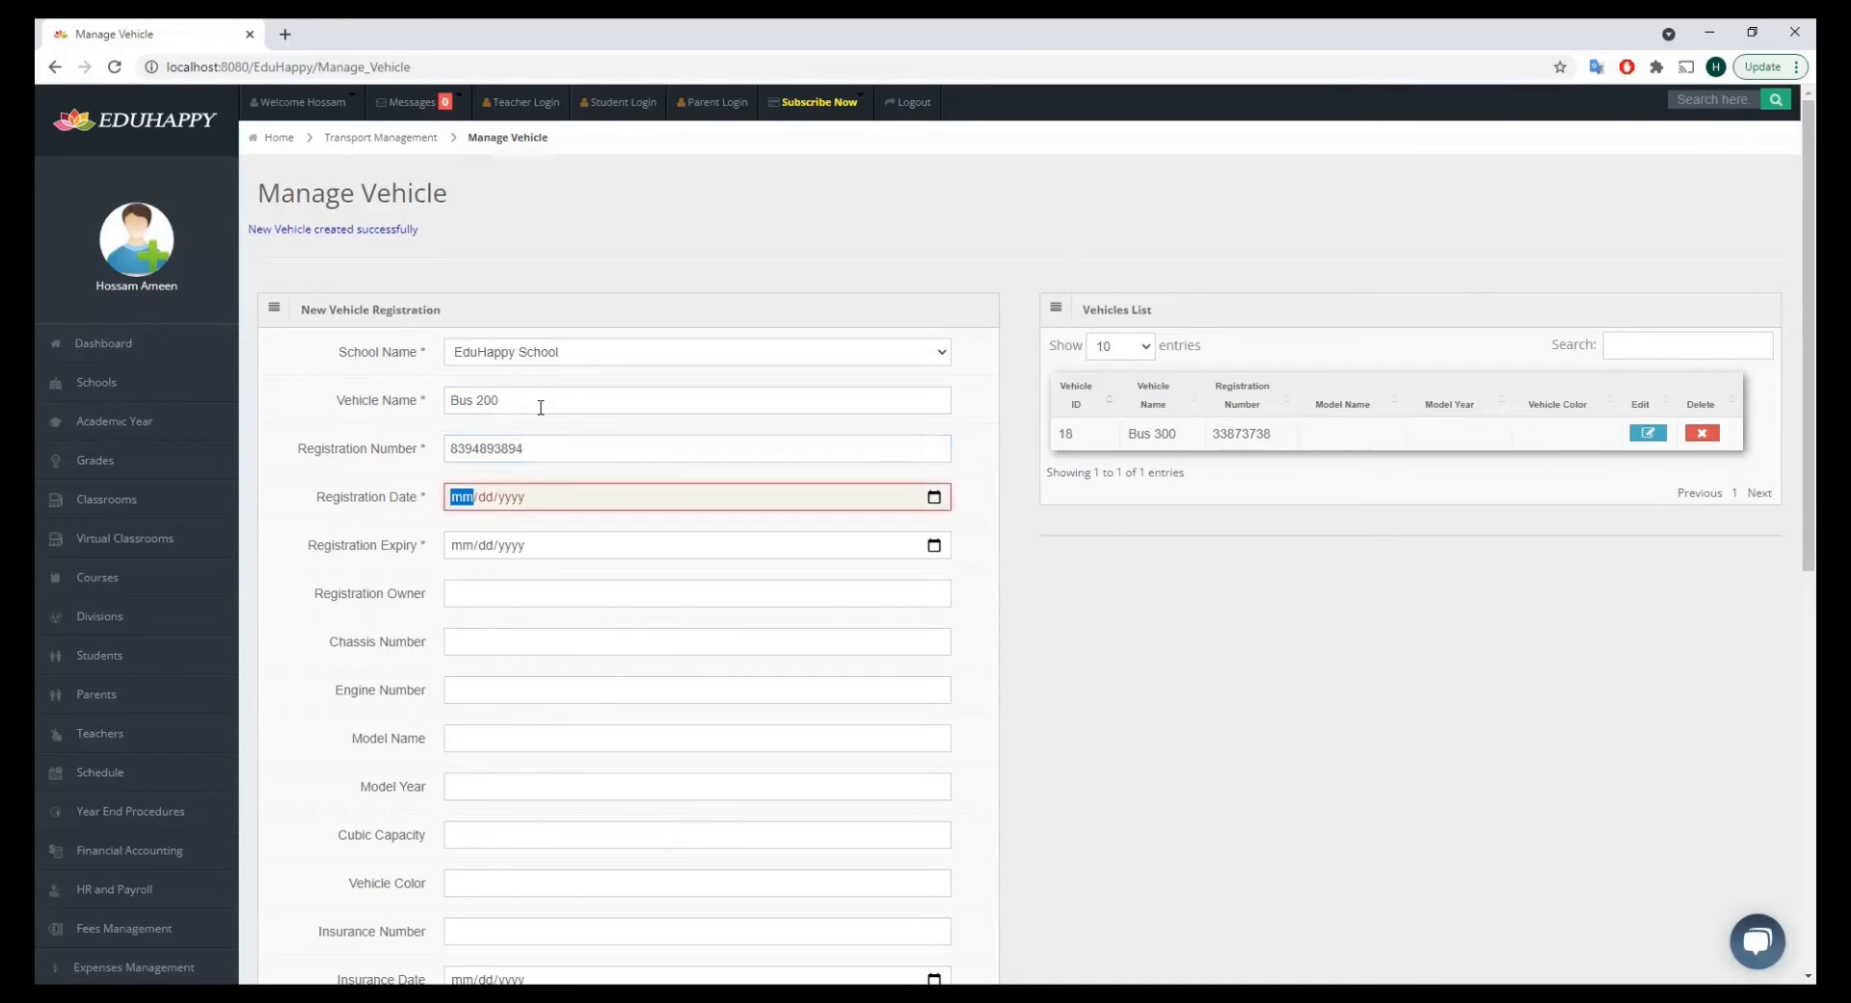
Give Bus 200 dates 09/29/2021 to 10/15/2021, save it, and relist the school's vehicles.
left_click(933, 496)
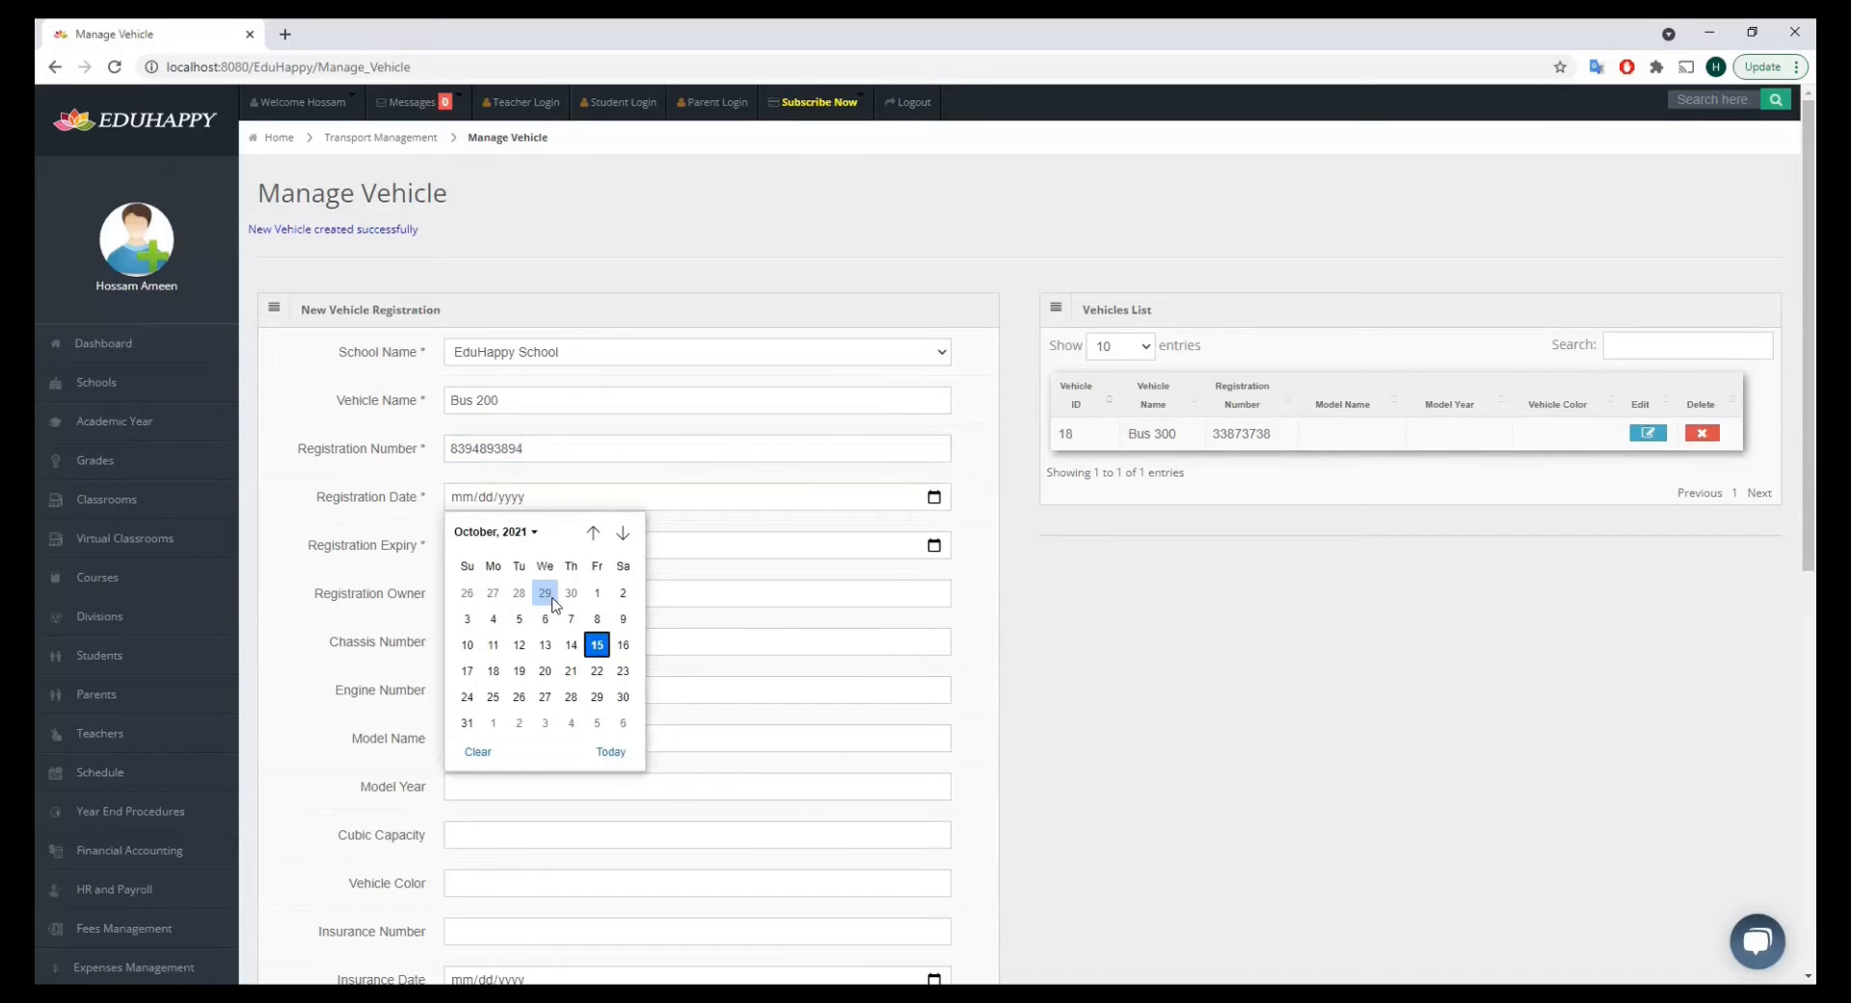
left_click(546, 596)
left_click(933, 545)
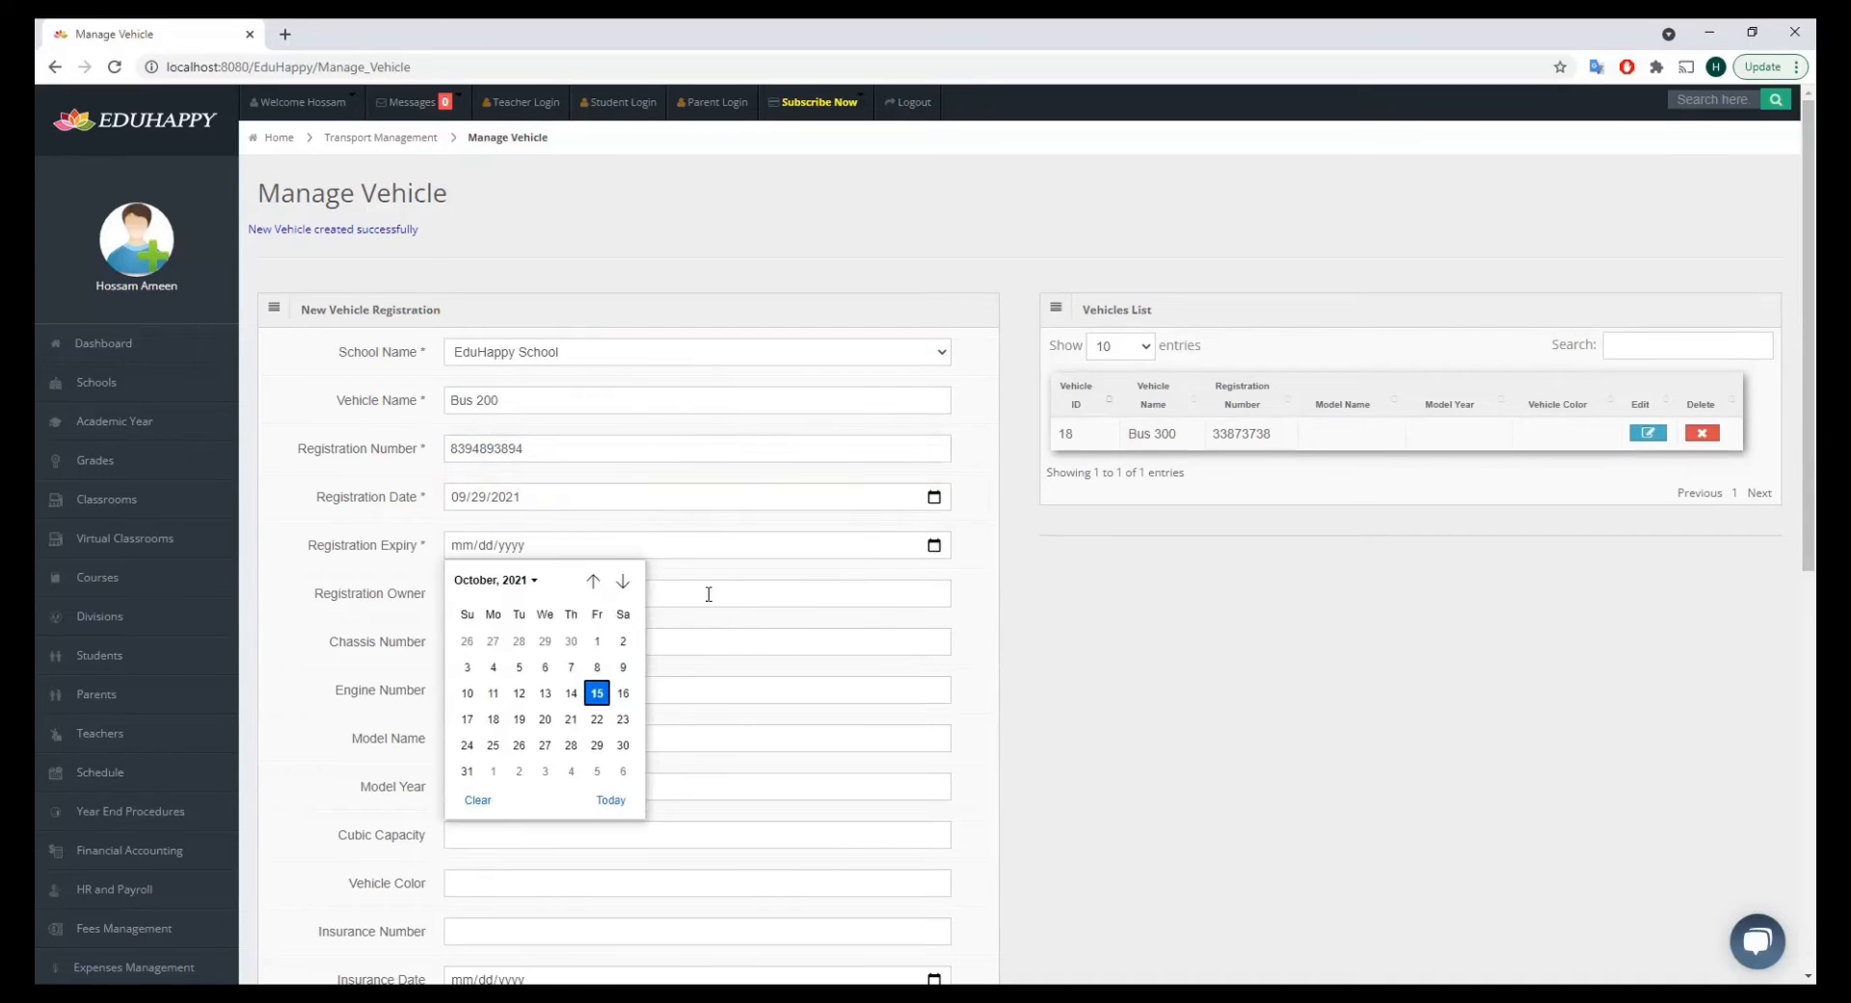
left_click(597, 692)
scroll(482, 714, "down", 4)
left_click(303, 714)
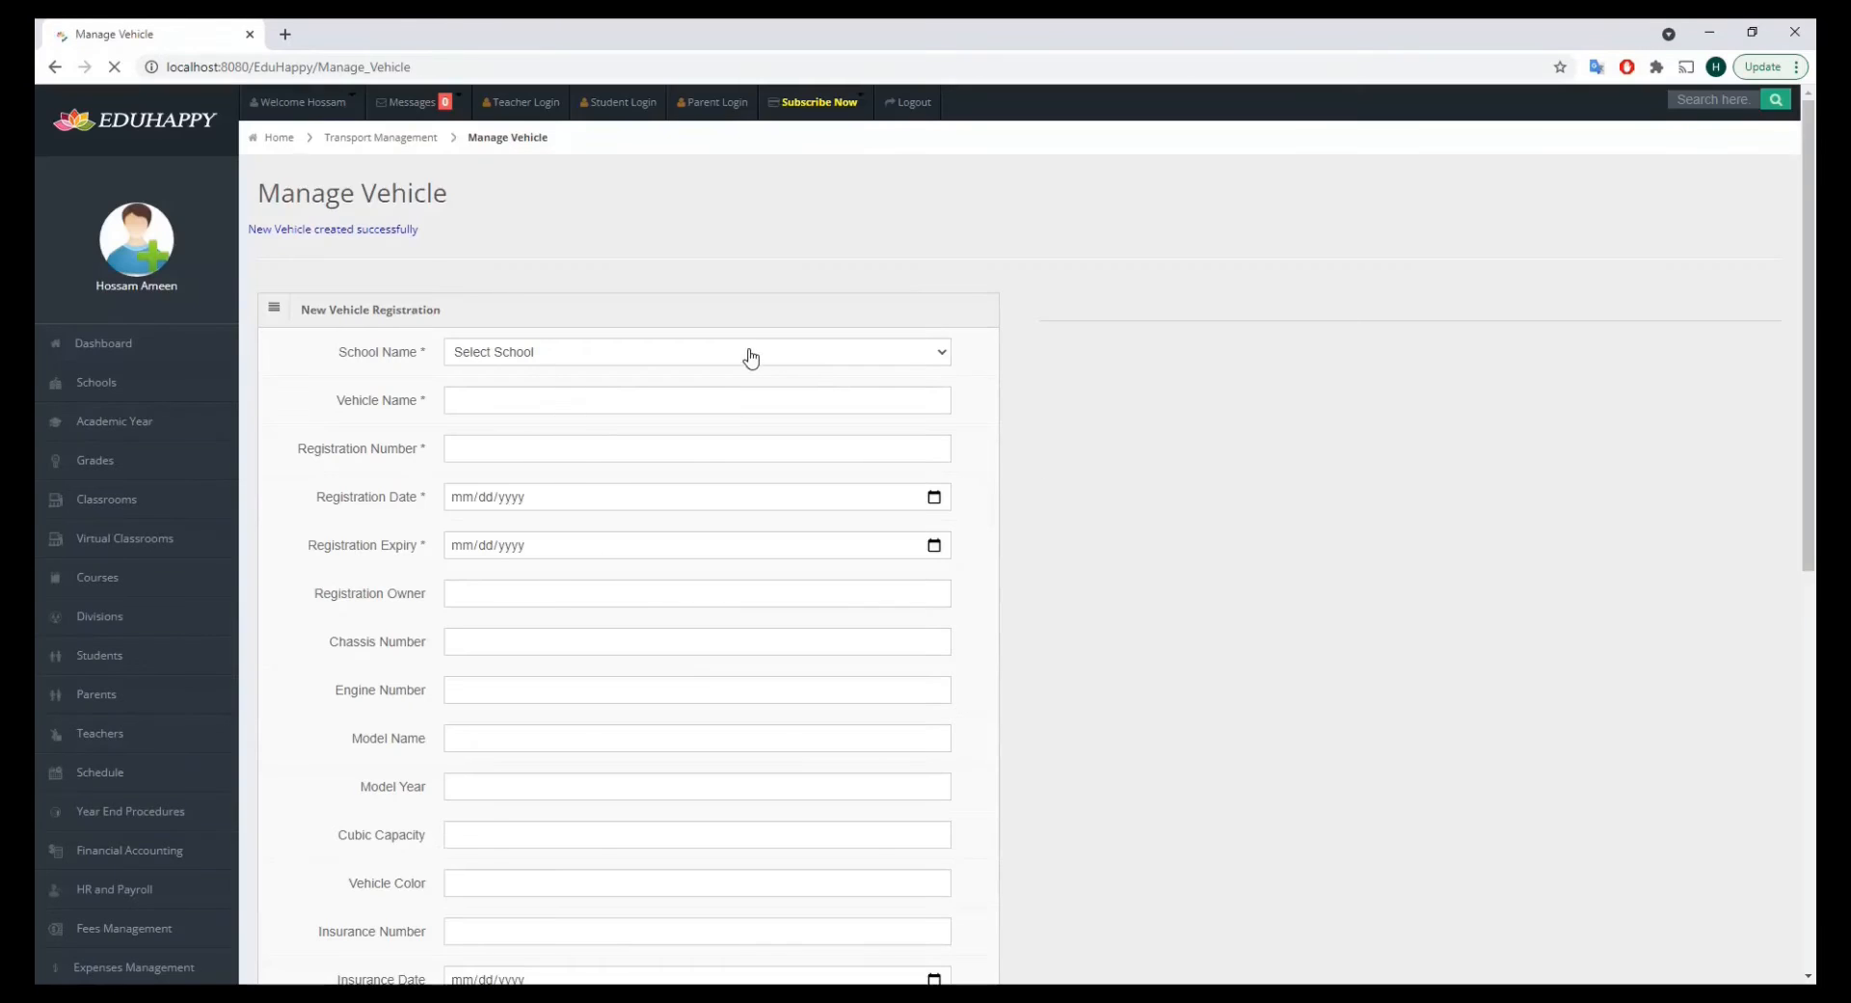
left_click(597, 352)
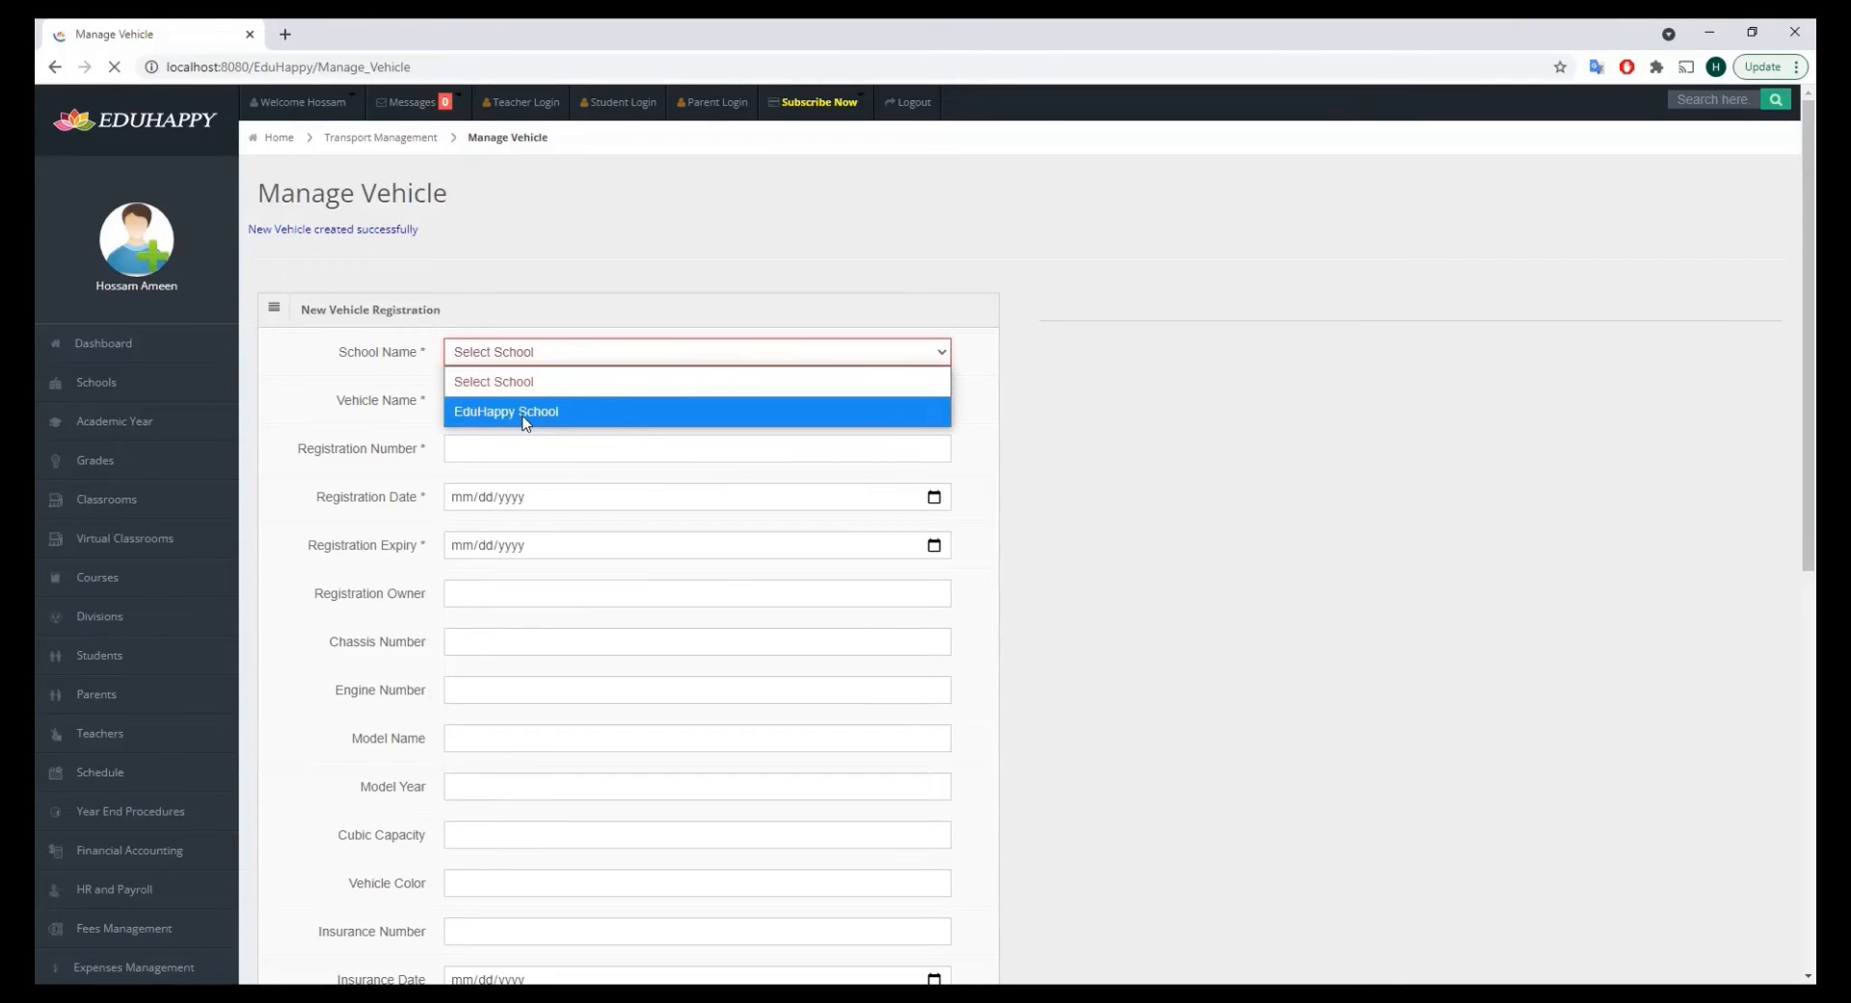
left_click(525, 414)
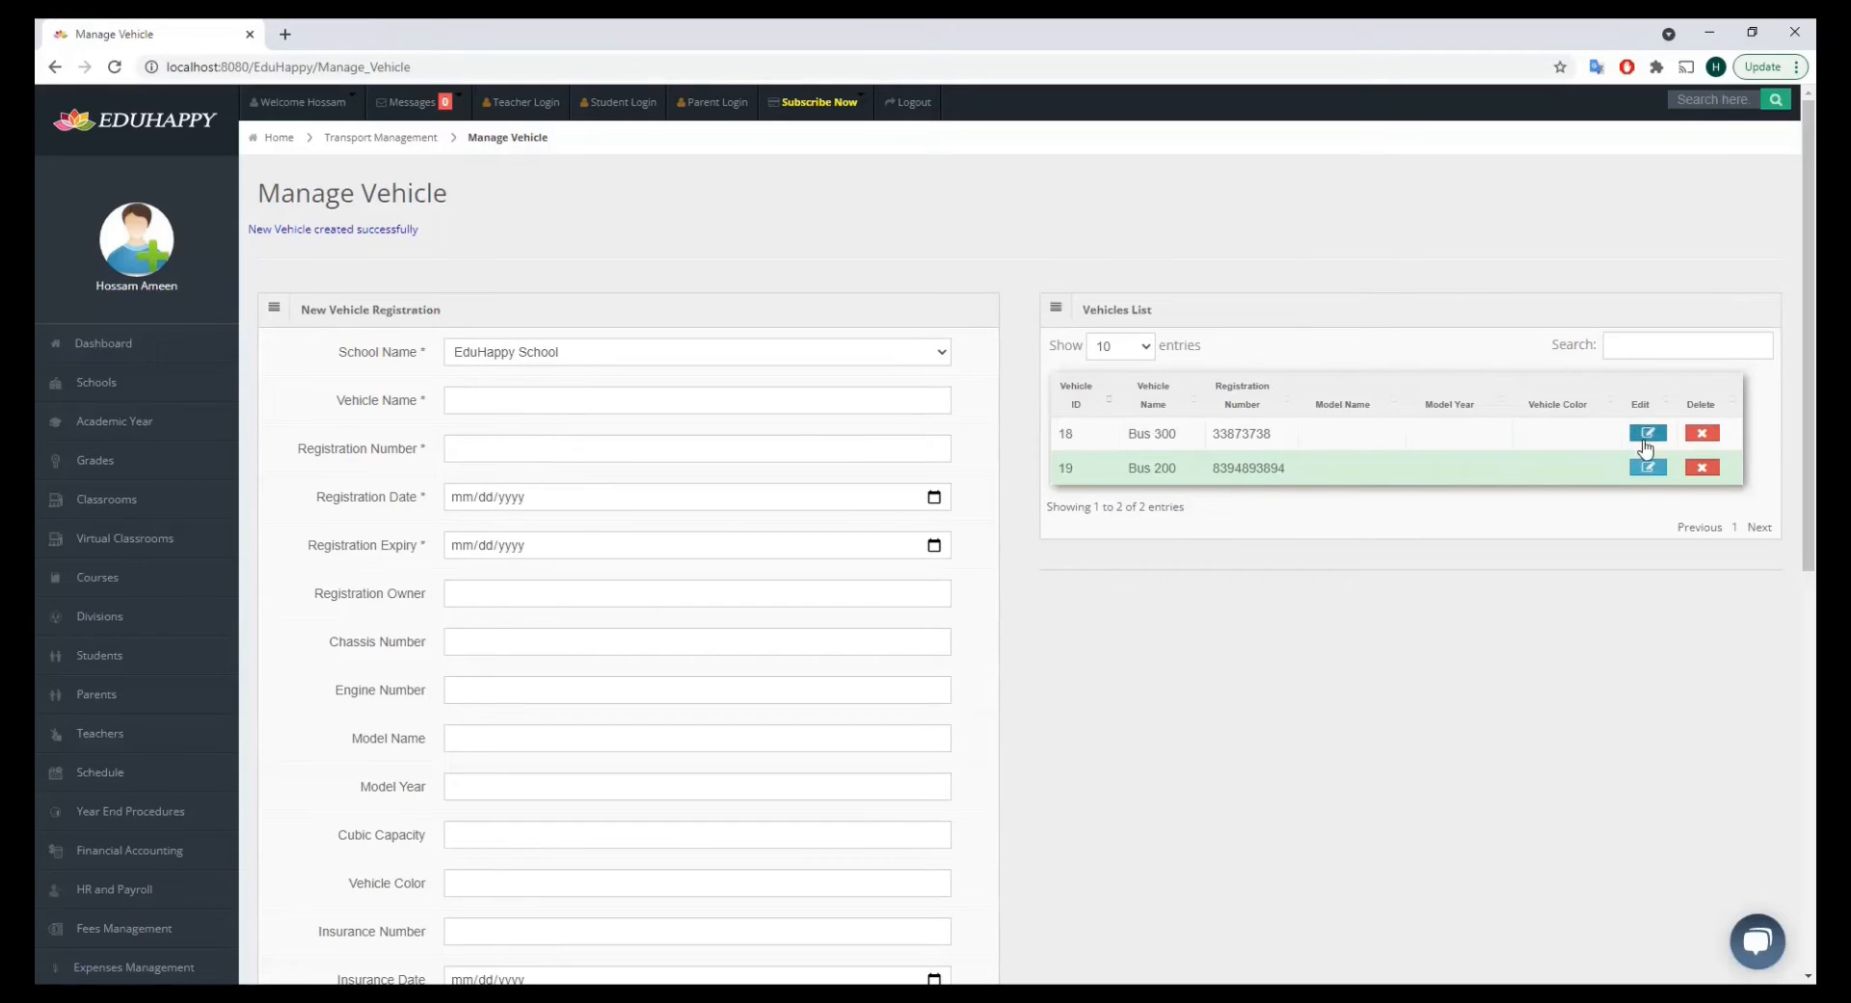
On Manage Route, start a route named Route1 for EduHappy School on Bus 300.
scroll(140, 648, "down", 4)
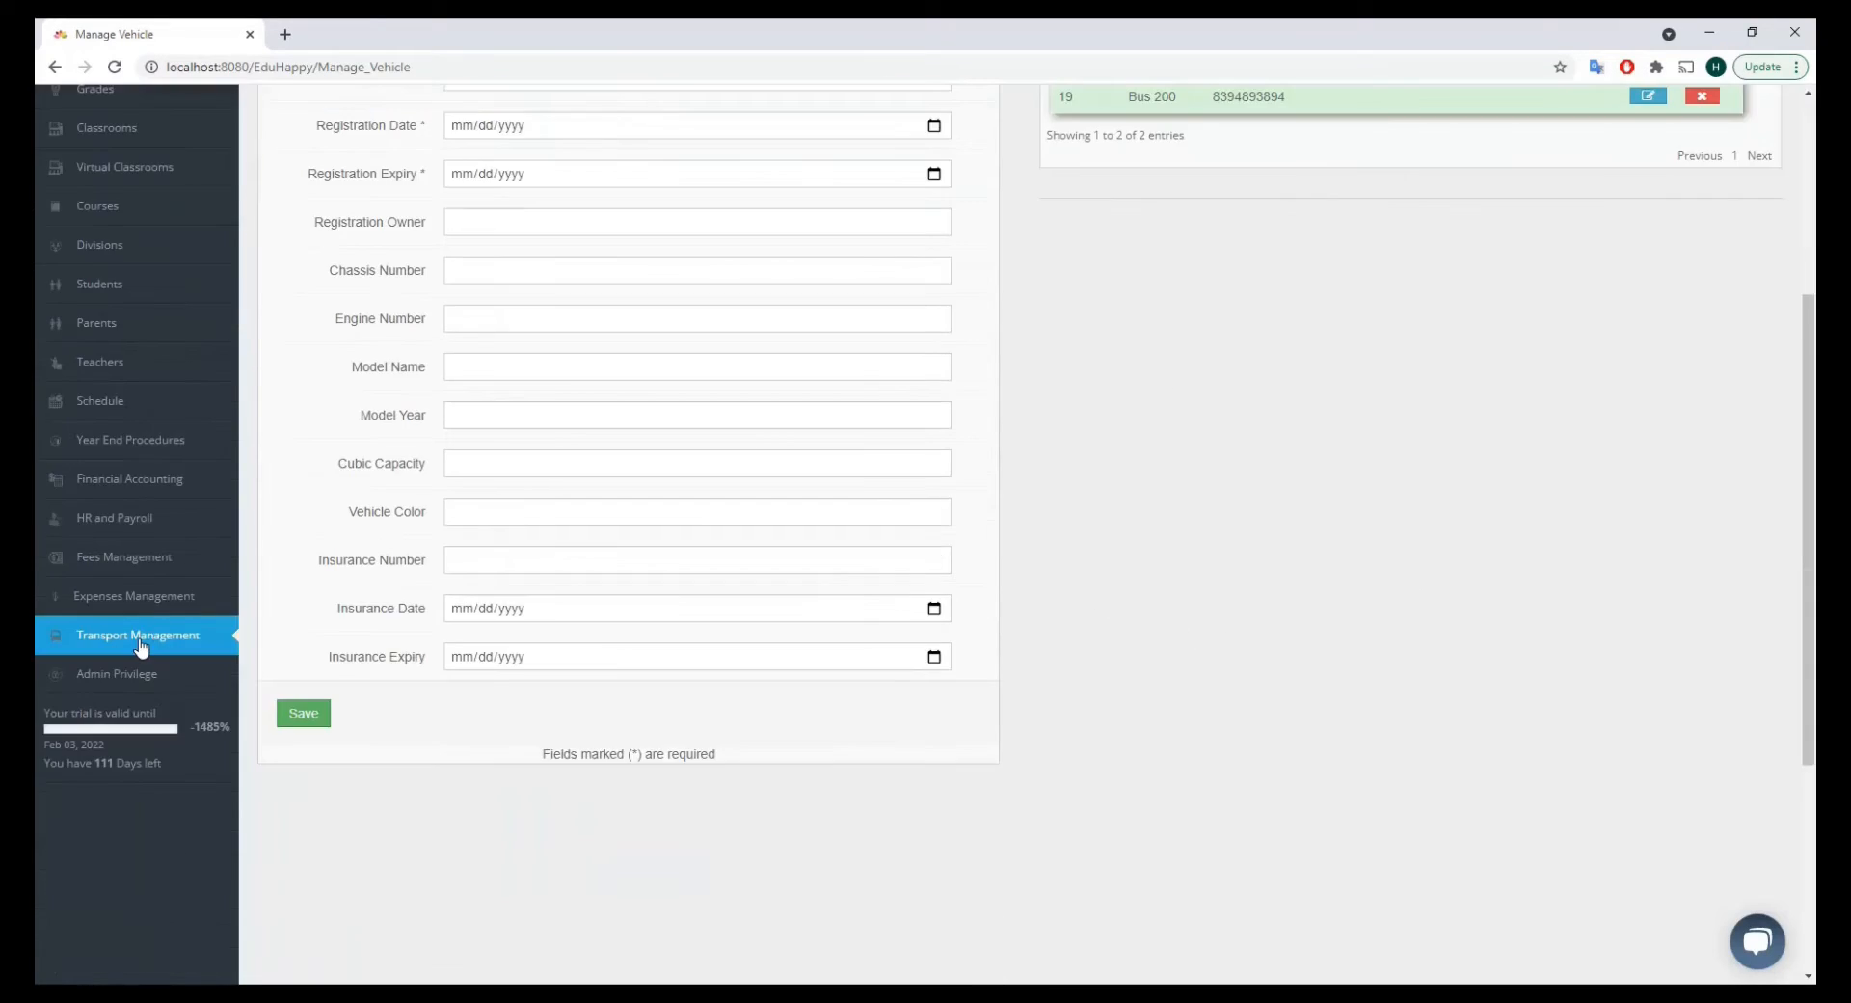
left_click(141, 644)
left_click(85, 731)
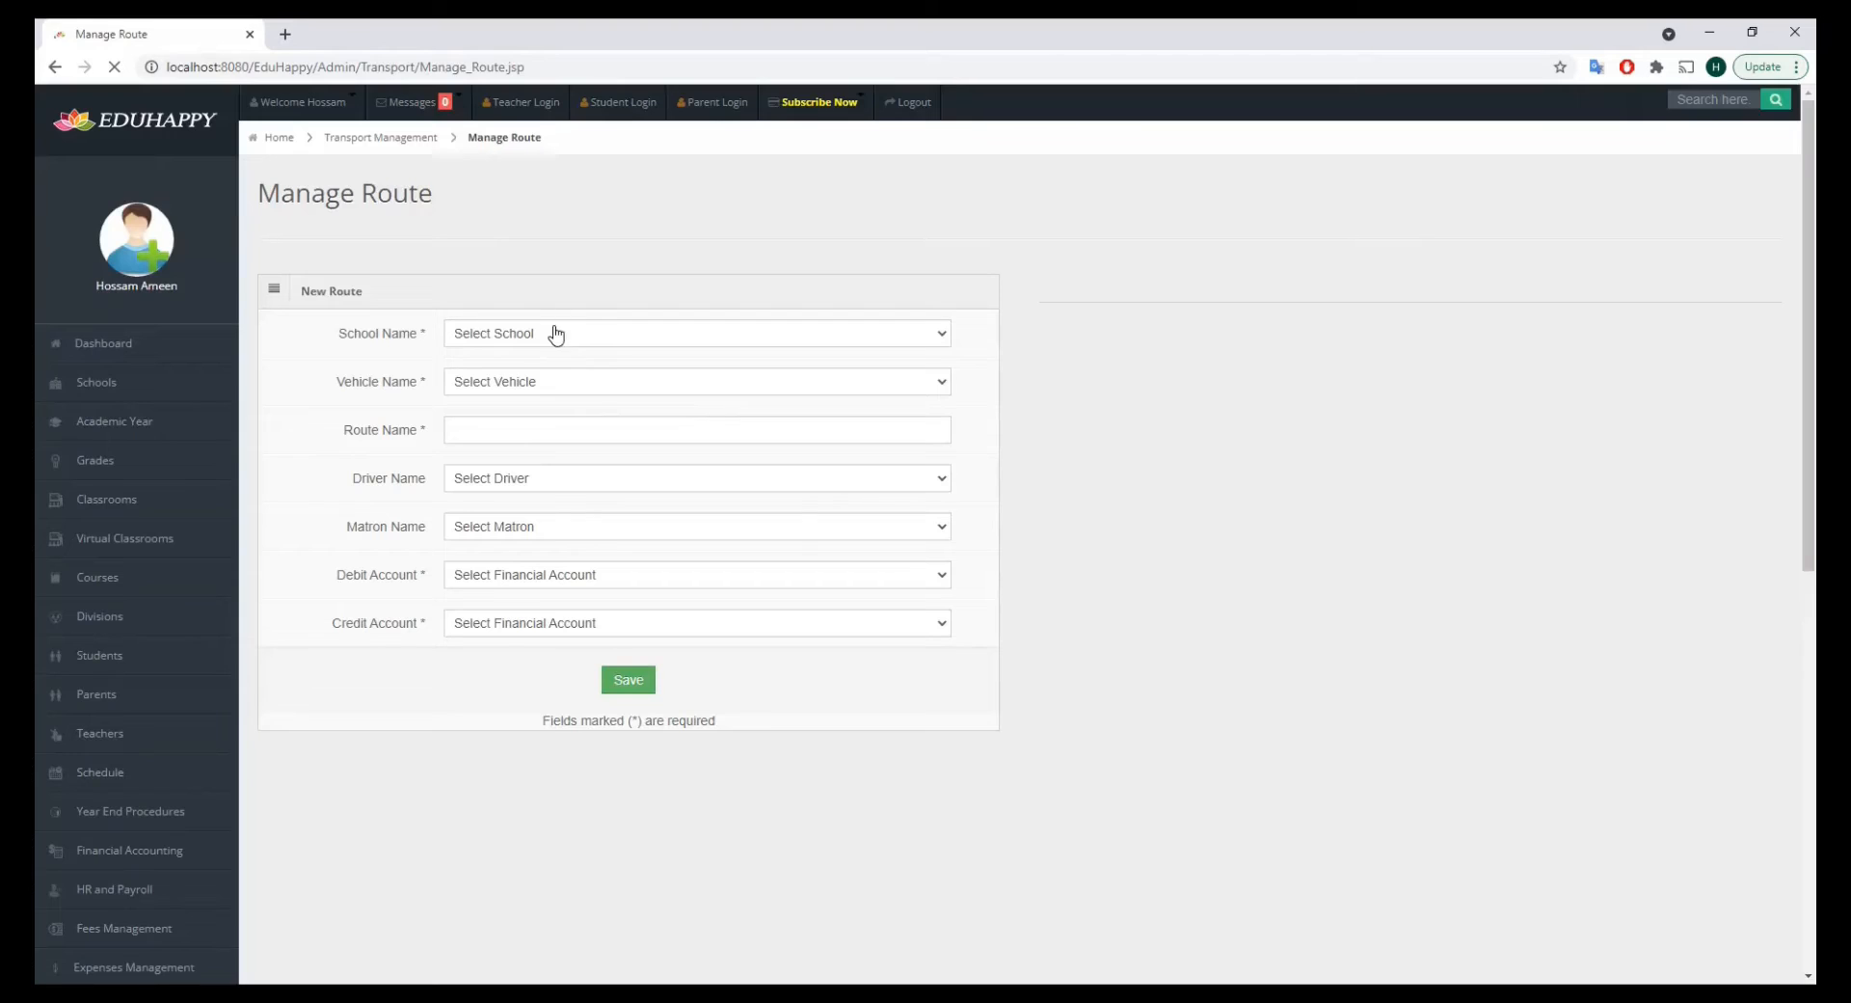
left_click(550, 331)
left_click(536, 395)
left_click(535, 389)
left_click(522, 431)
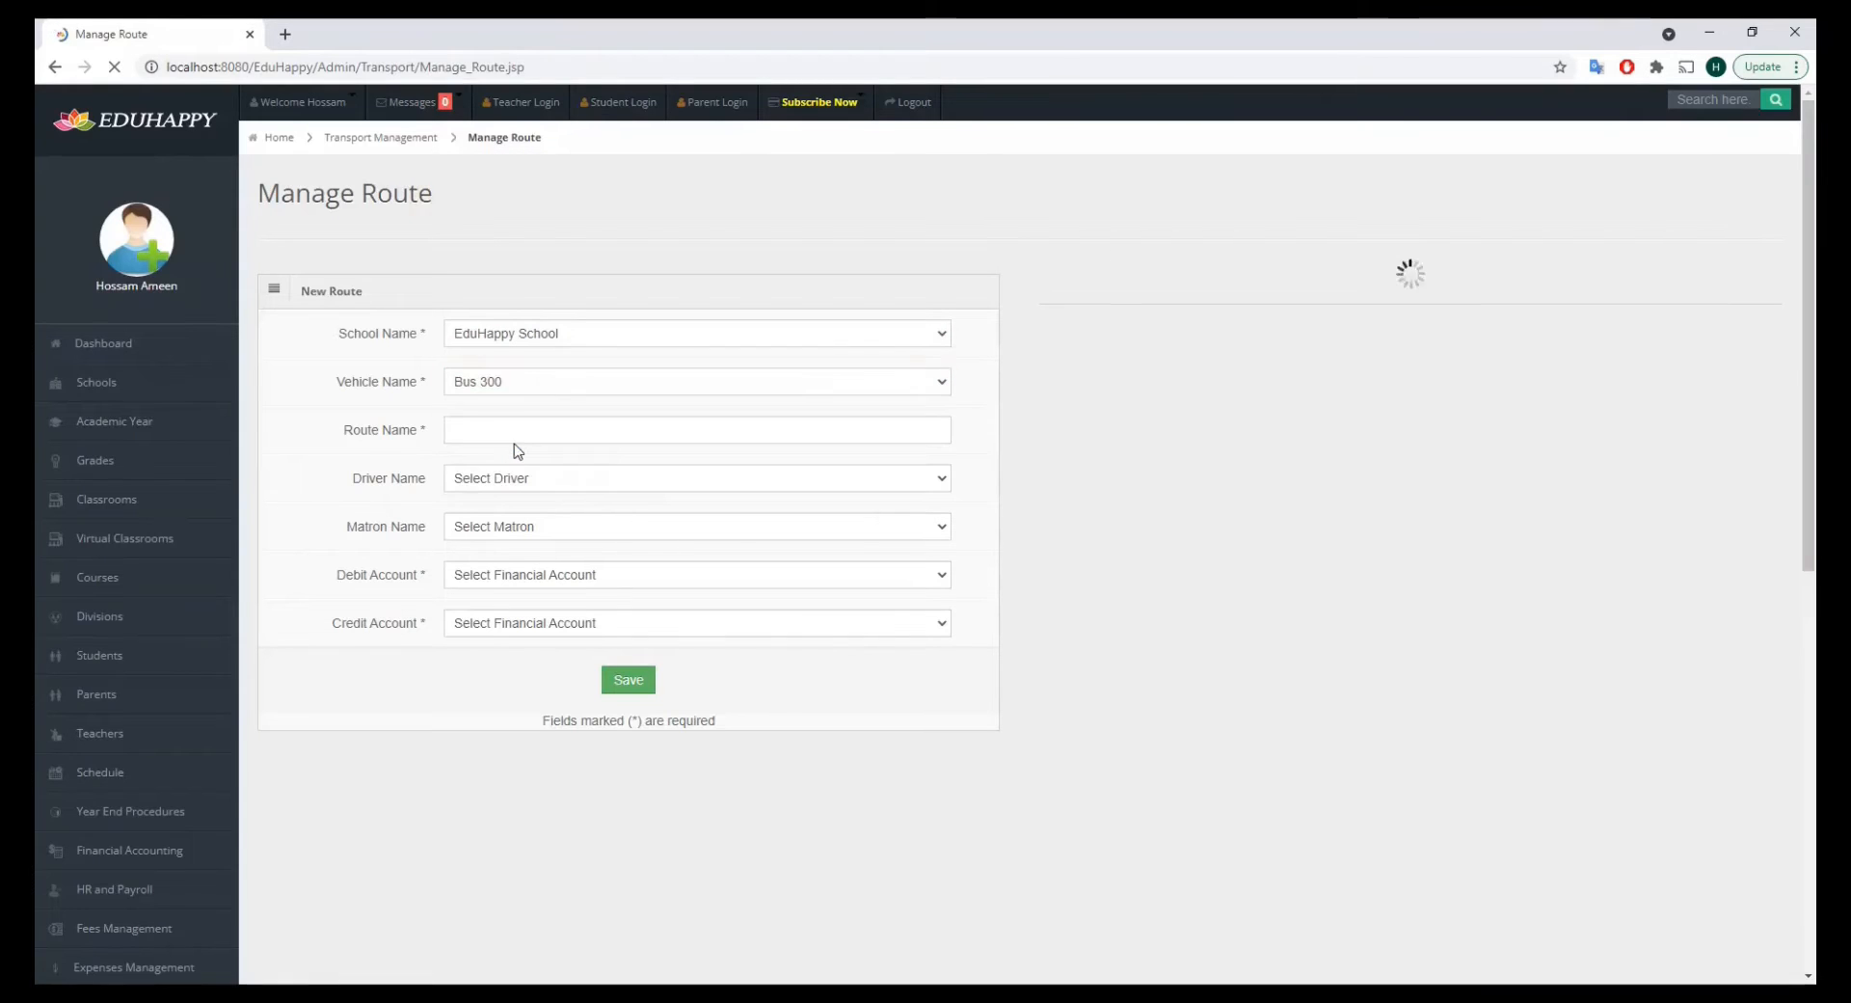
left_click(511, 430)
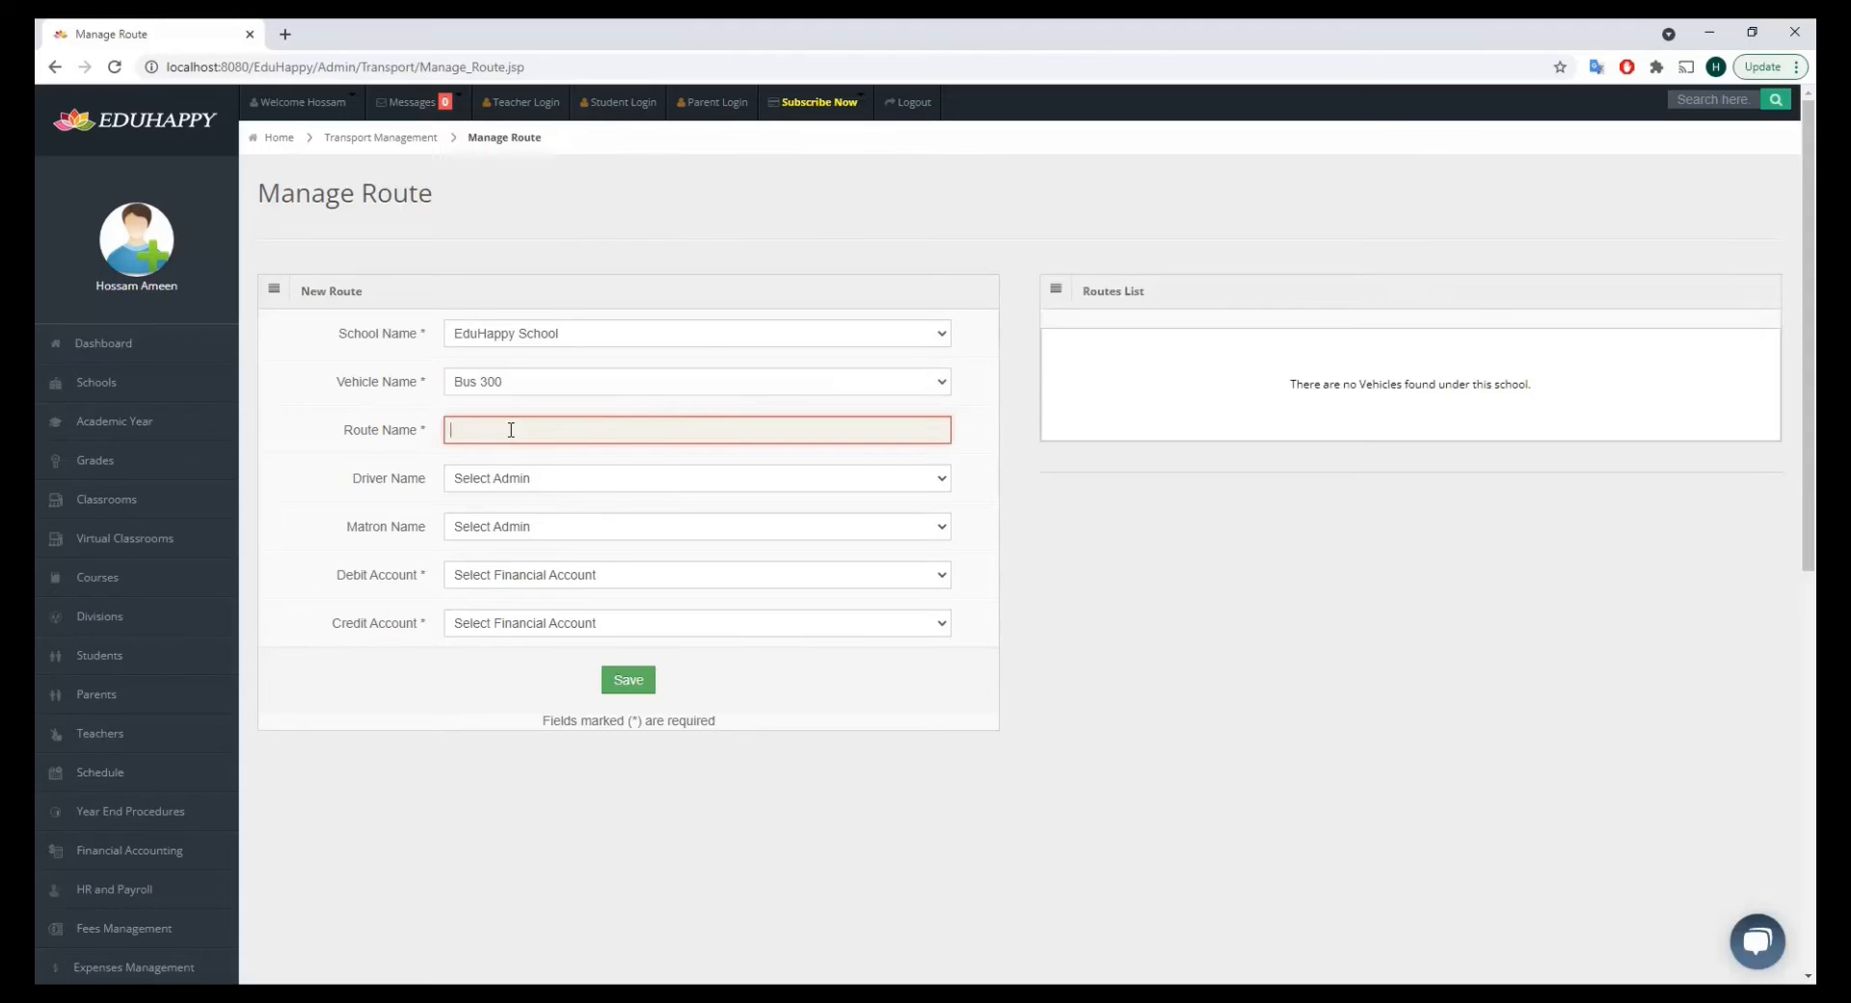
type("Route1")
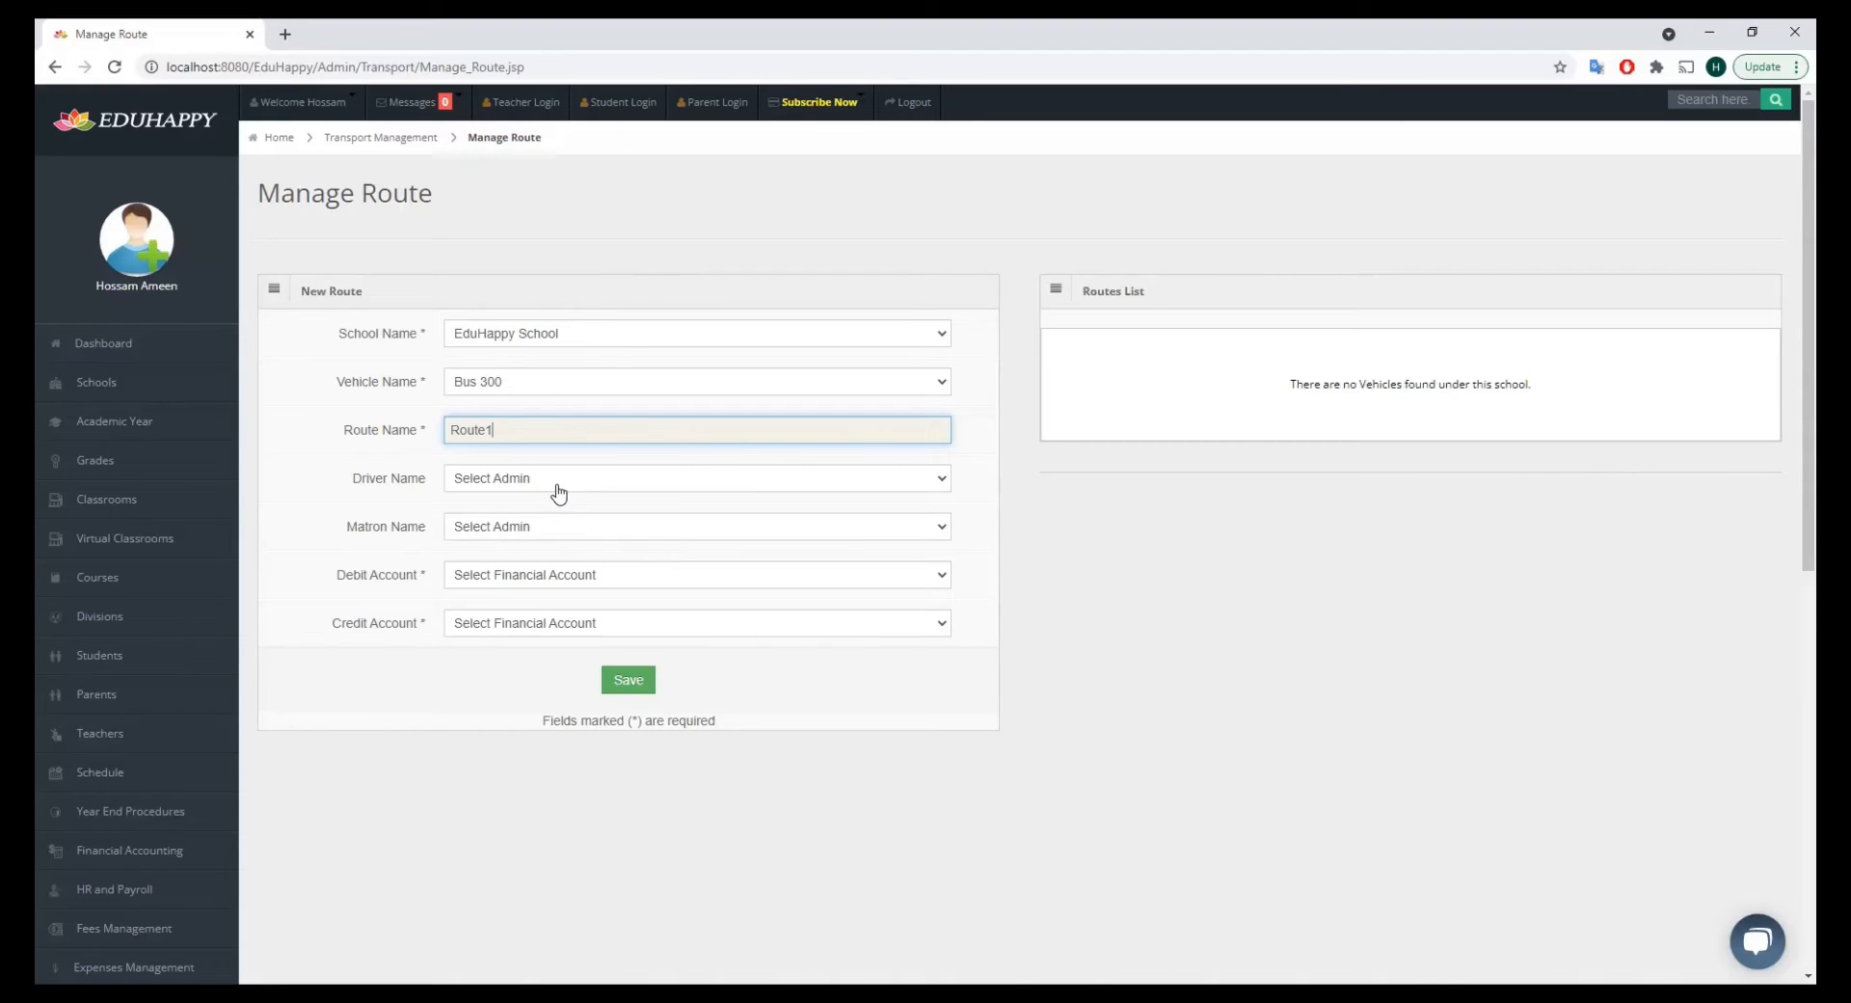
scroll(557, 491, "down", 2)
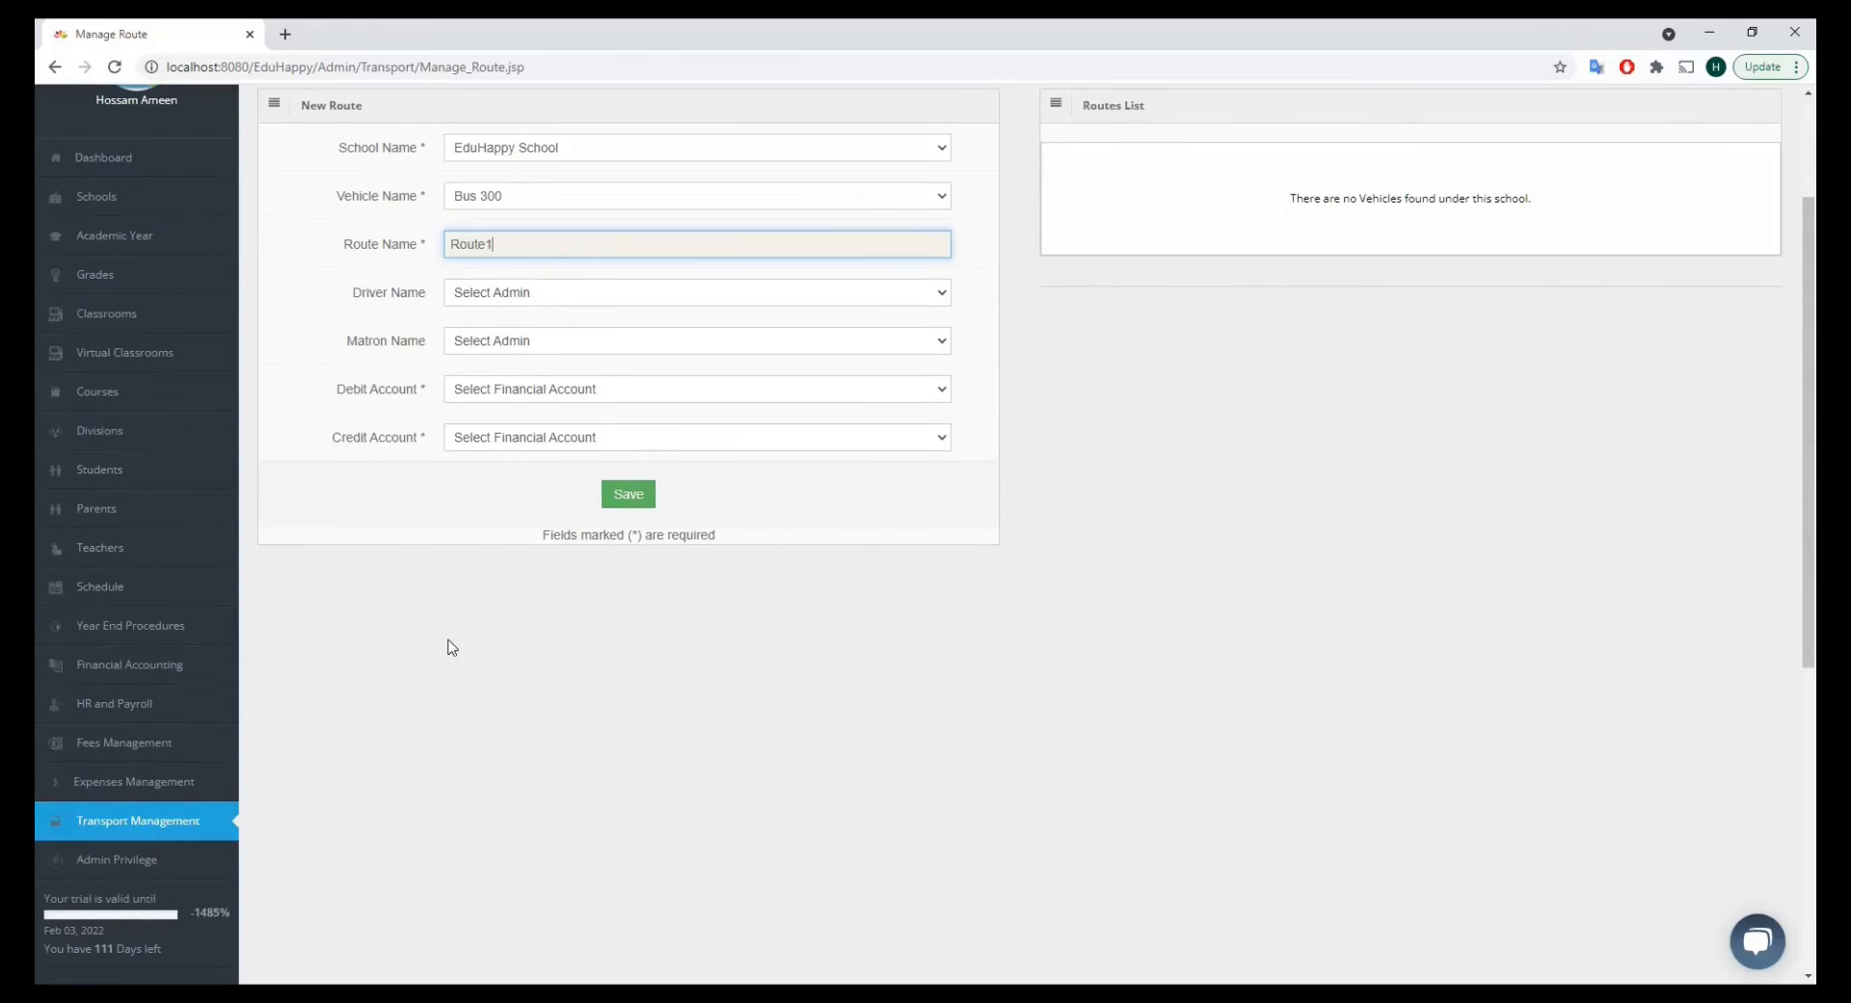
left_click(135, 704)
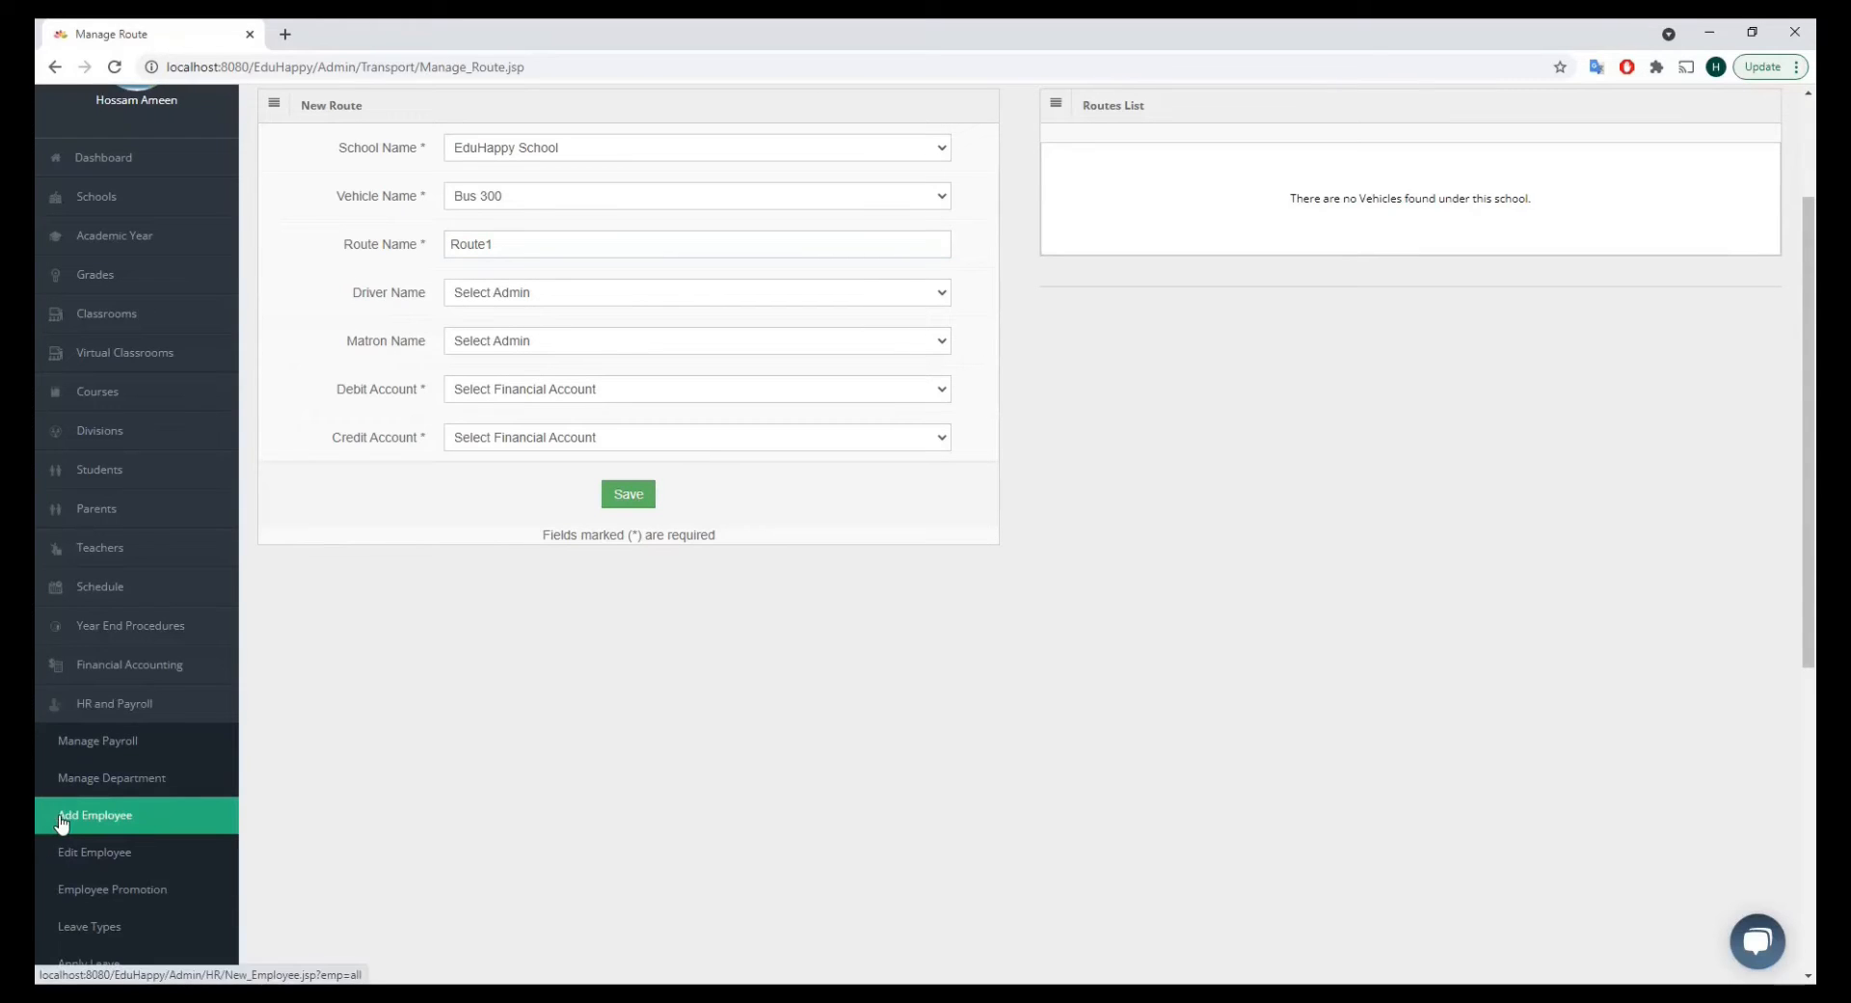
scroll(574, 304, "up", 2)
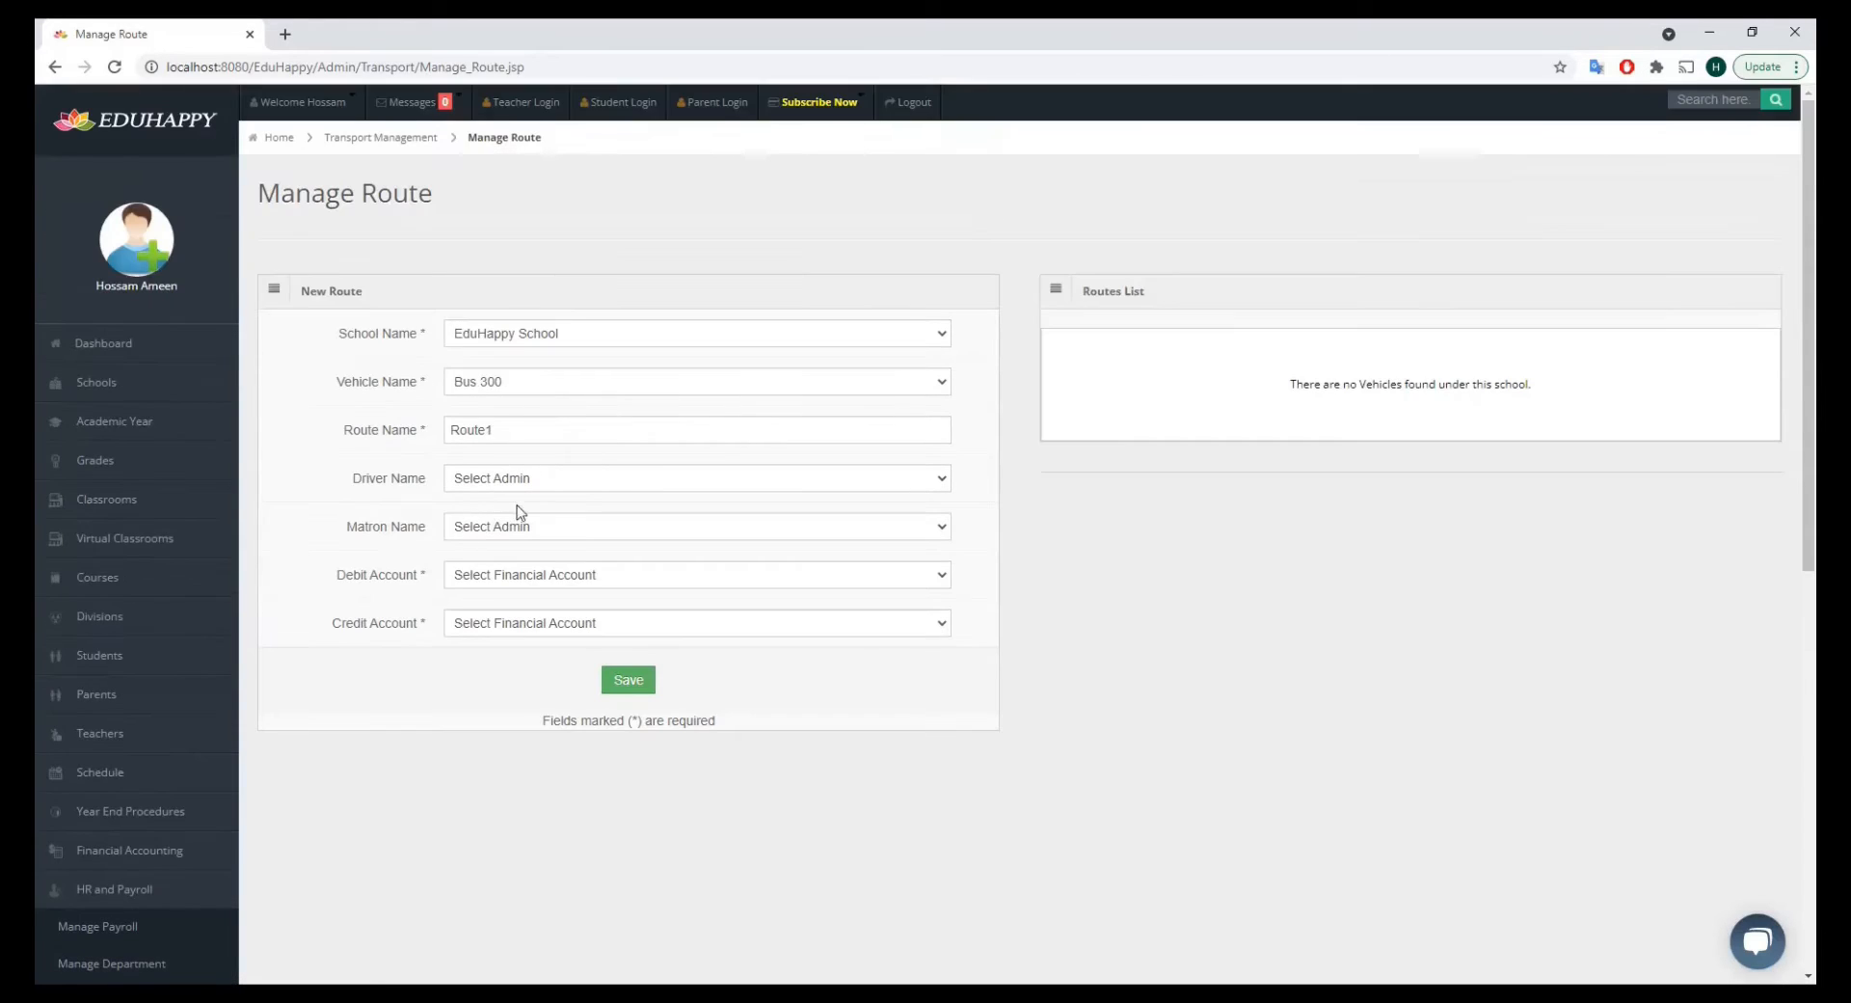
left_click(509, 479)
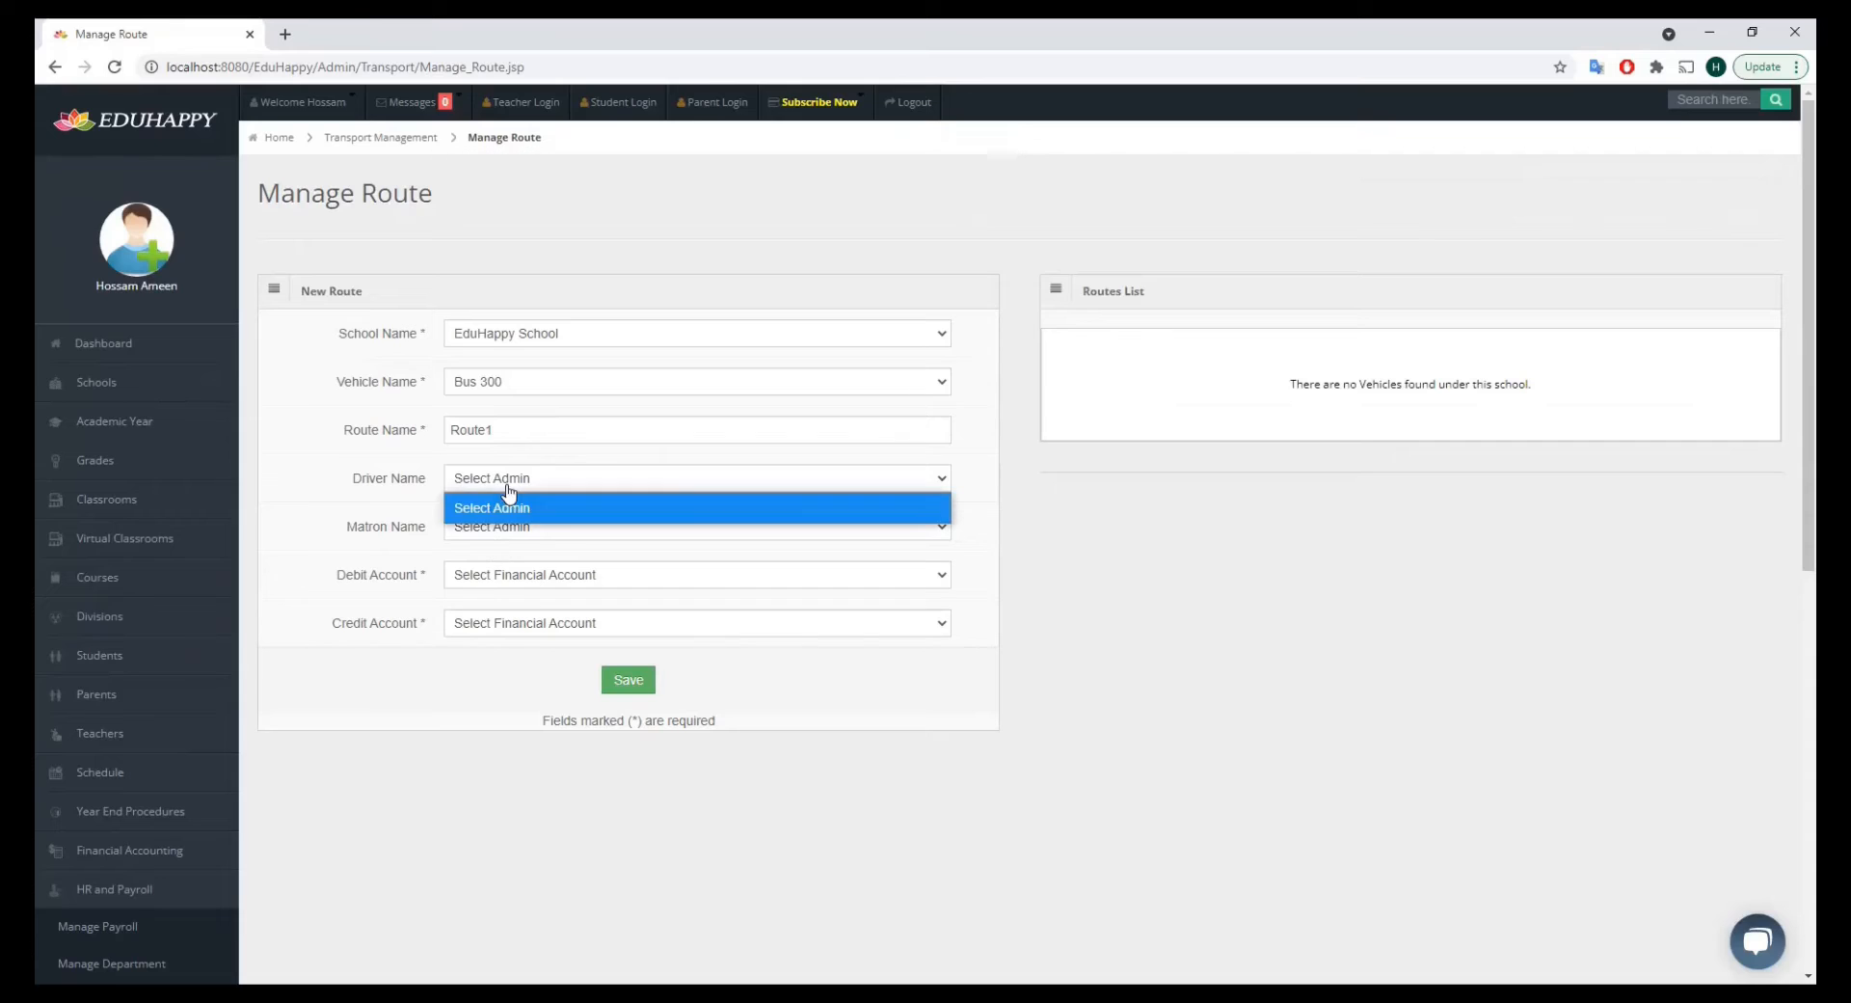
left_click(516, 499)
left_click(518, 533)
left_click(518, 546)
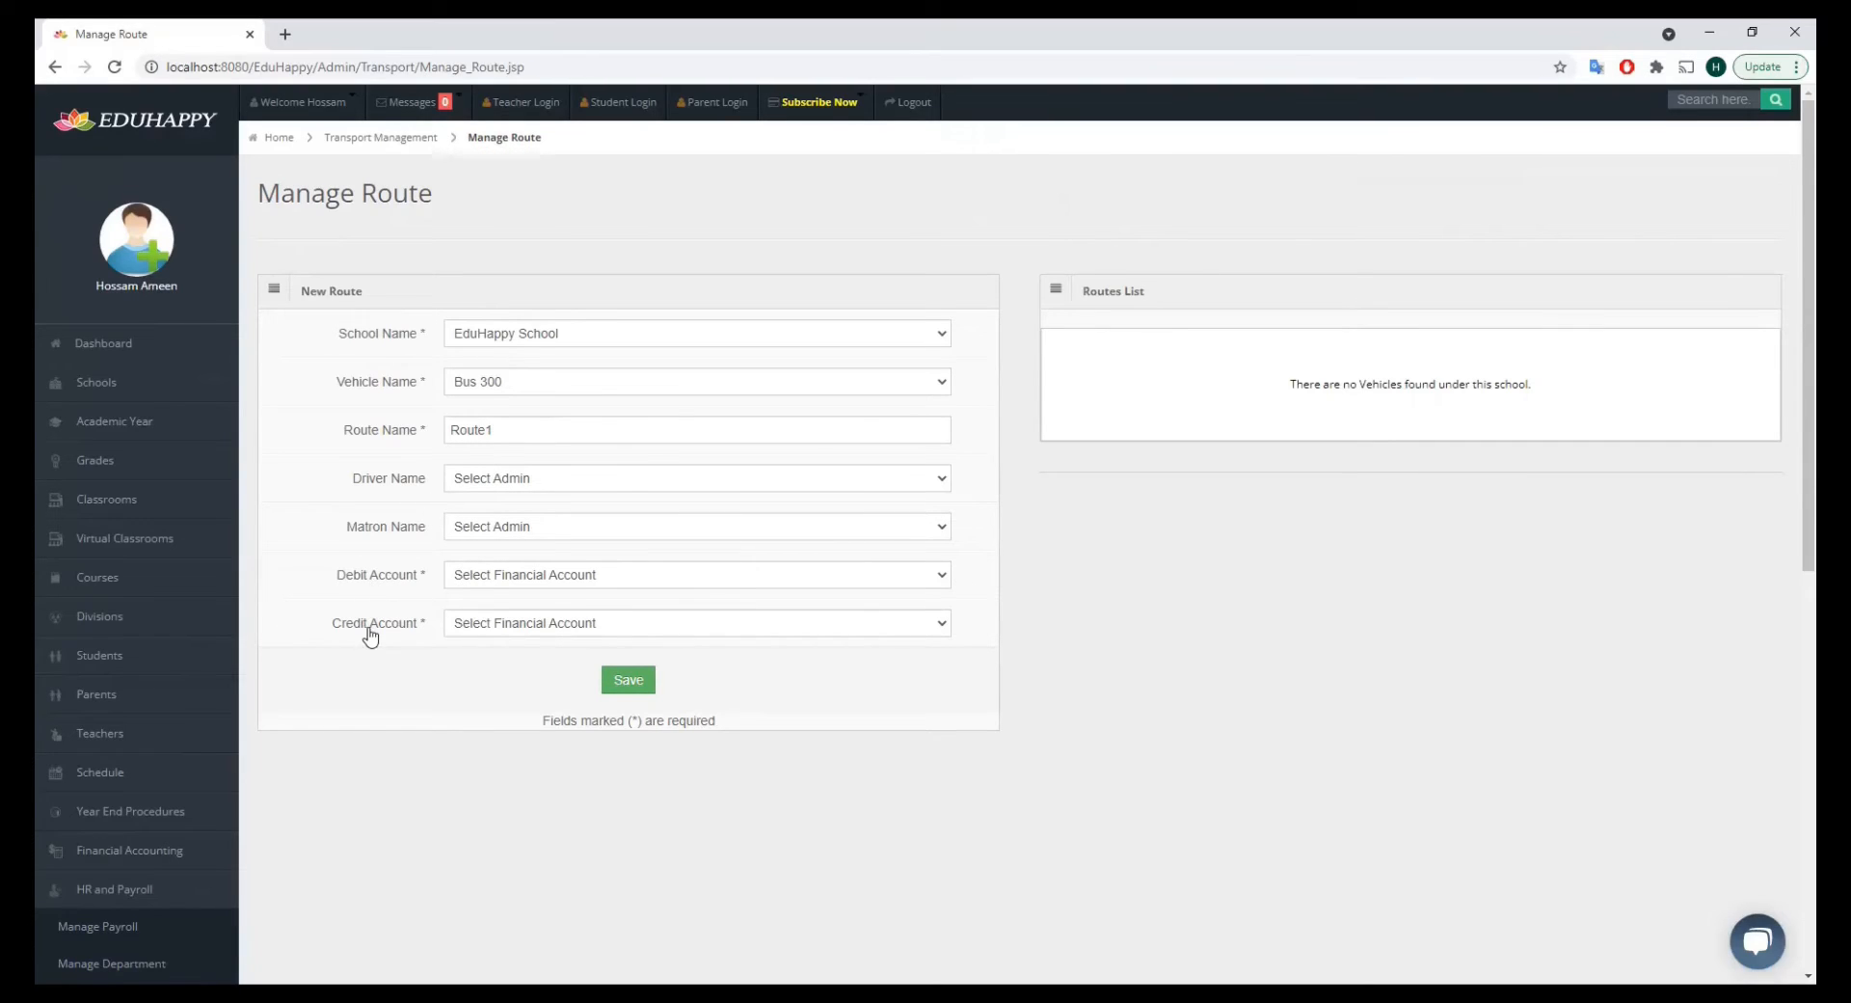
Set the route's debit account to Cash and credit account to Account Receivable.
left_click(580, 583)
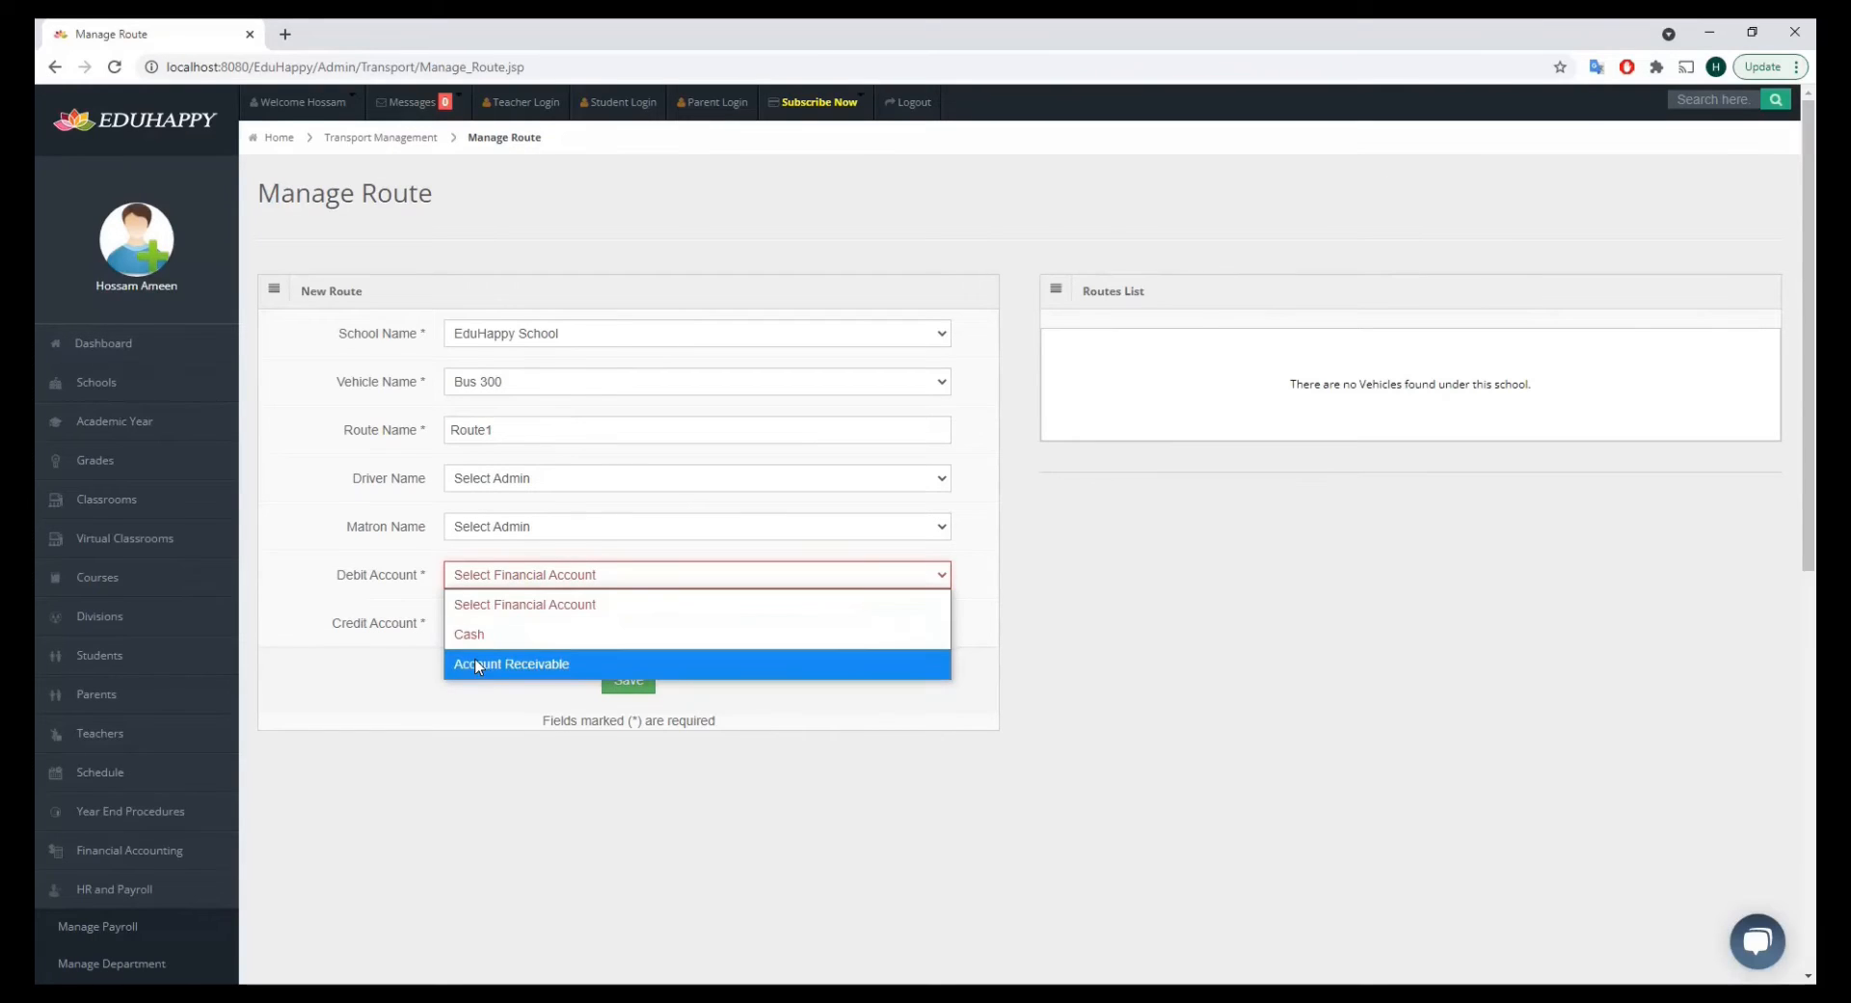
left_click(380, 689)
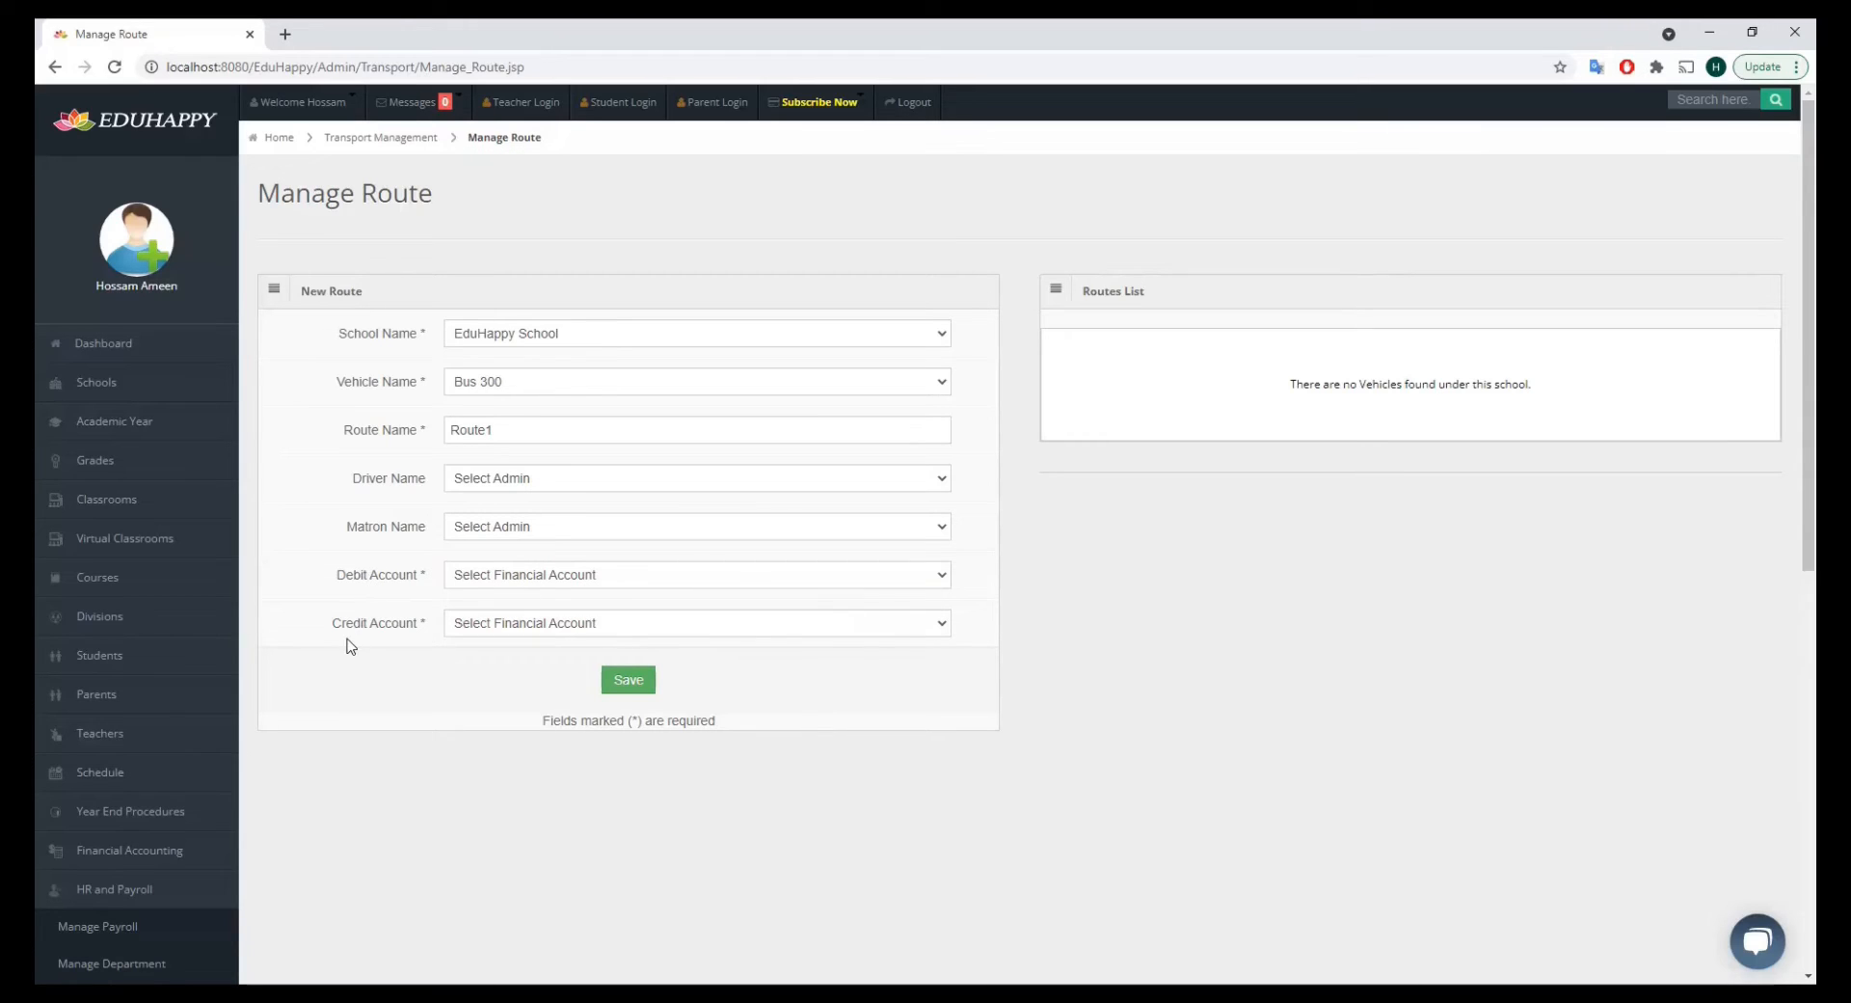
left_click(560, 581)
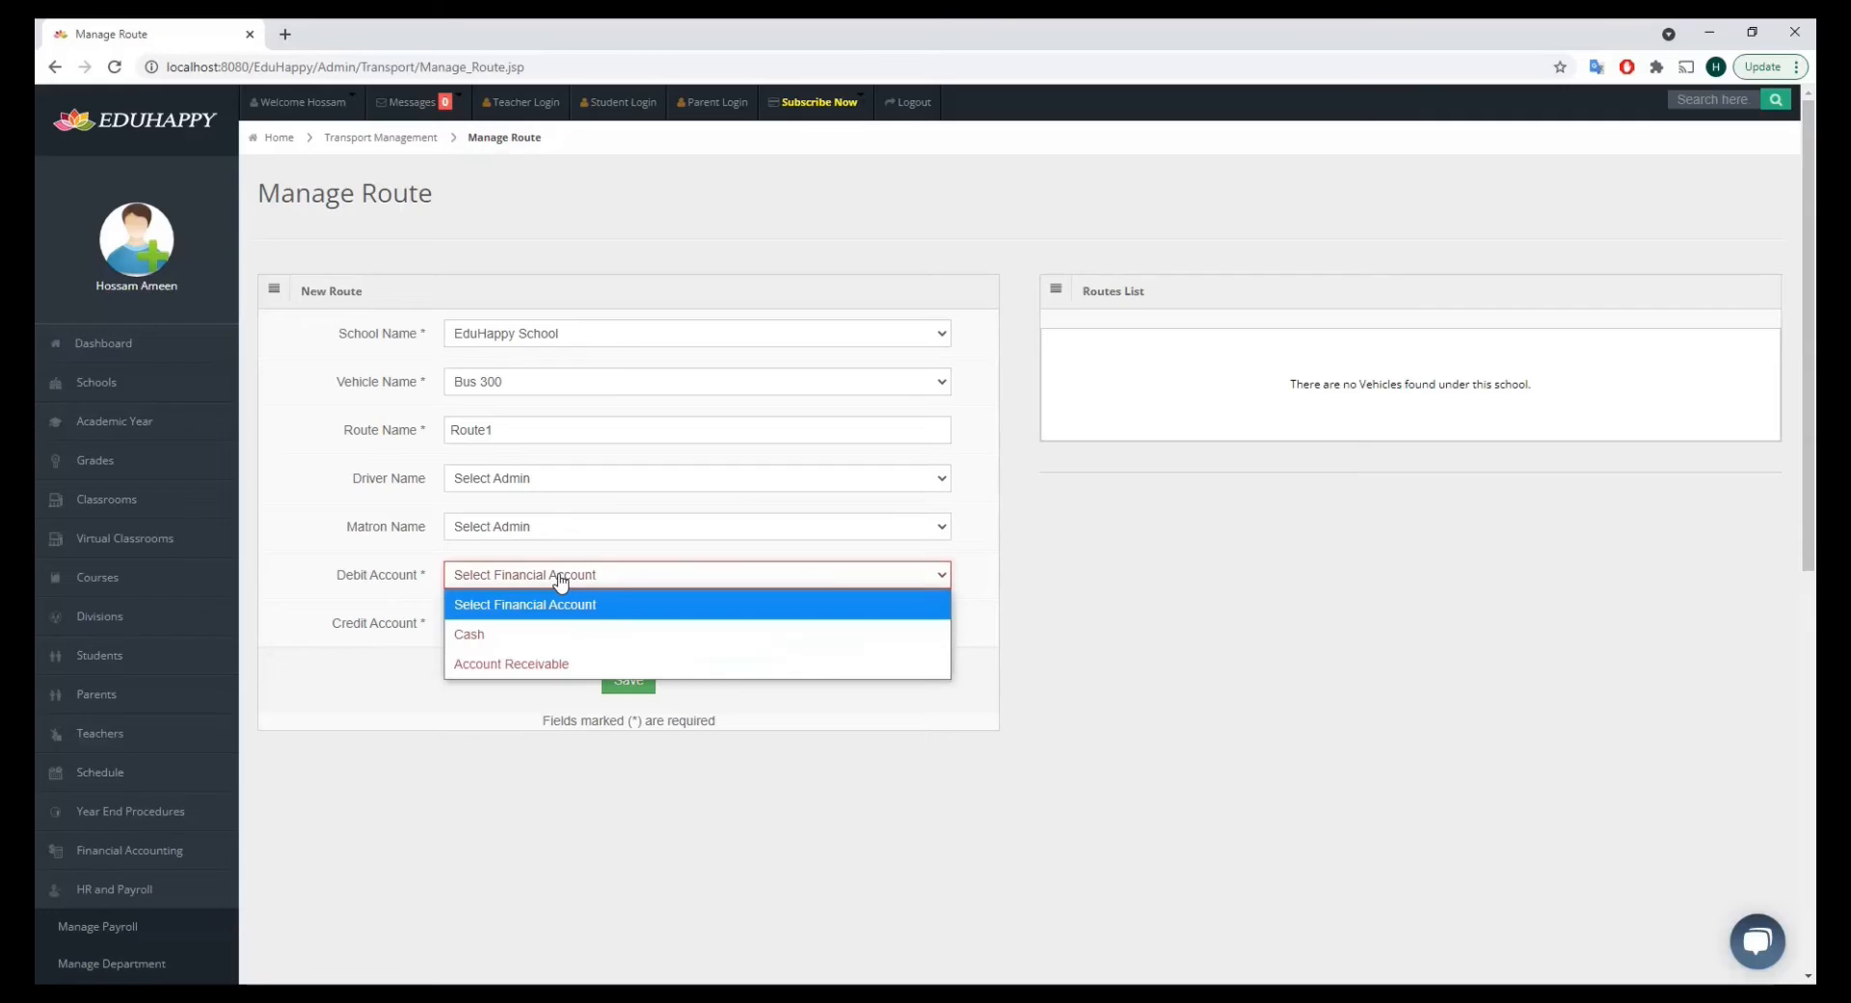
left_click(559, 582)
left_click(557, 582)
left_click(492, 636)
left_click(492, 624)
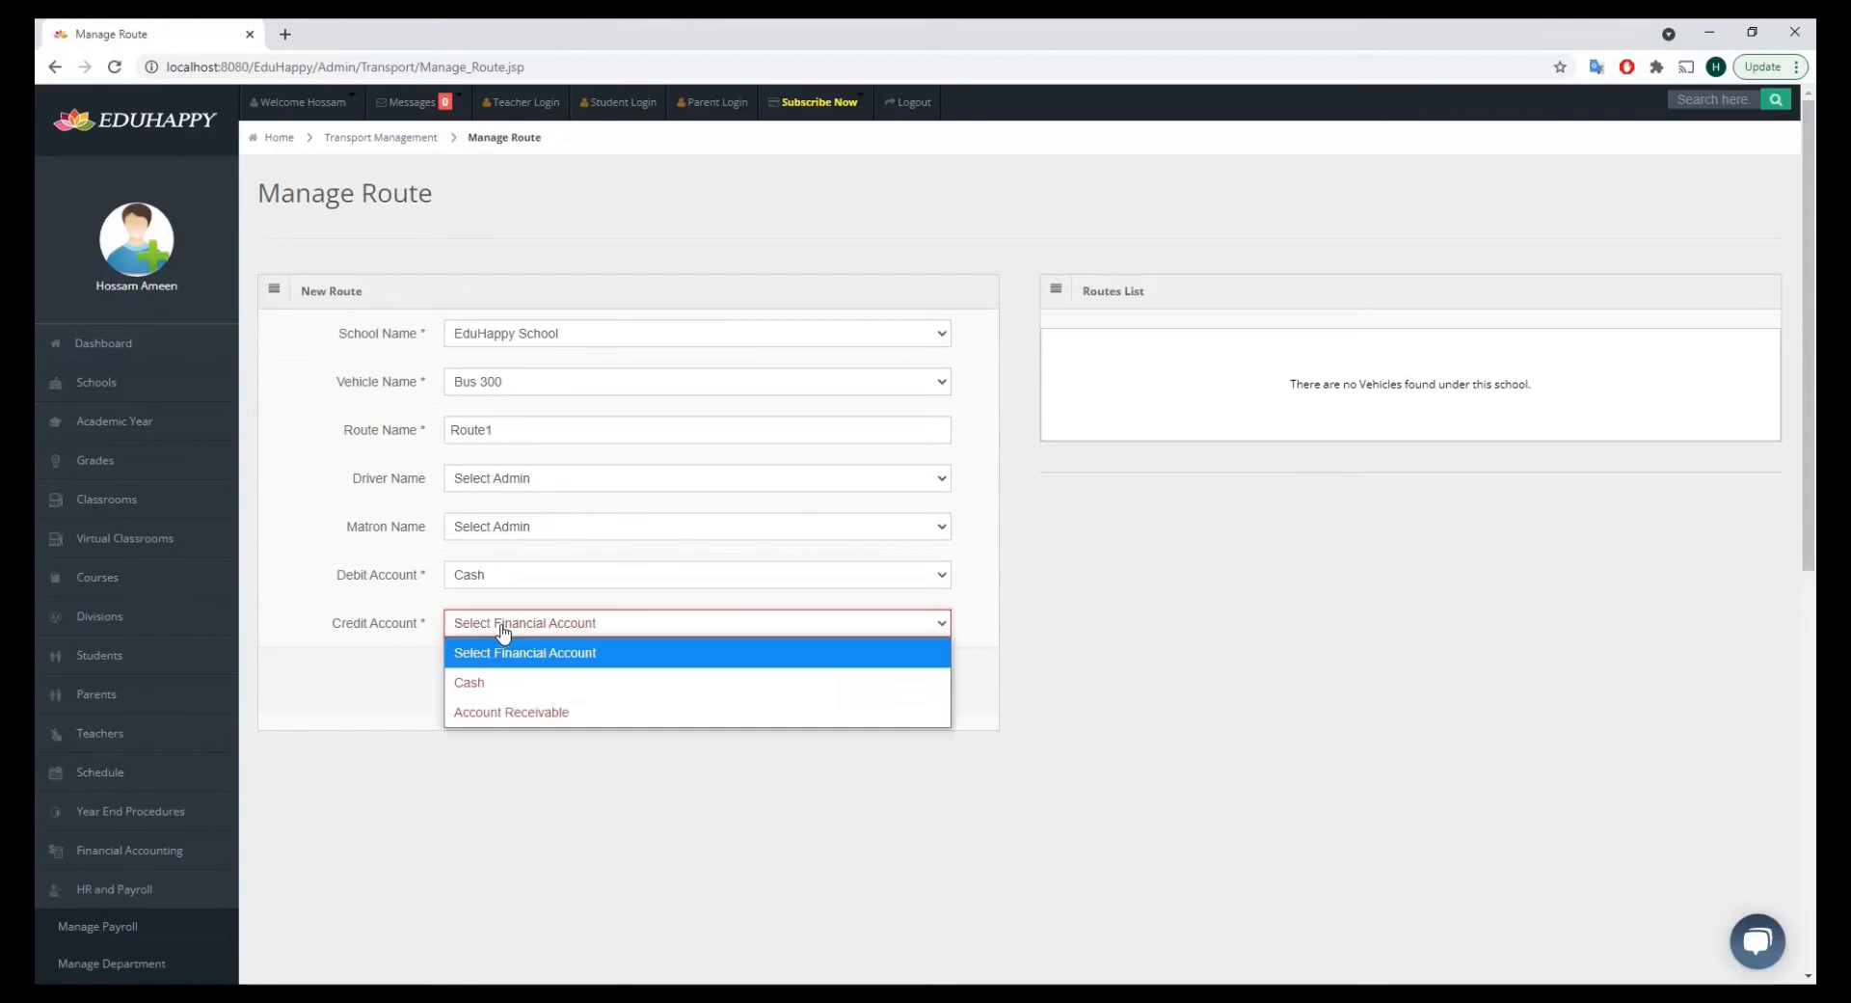
left_click(489, 715)
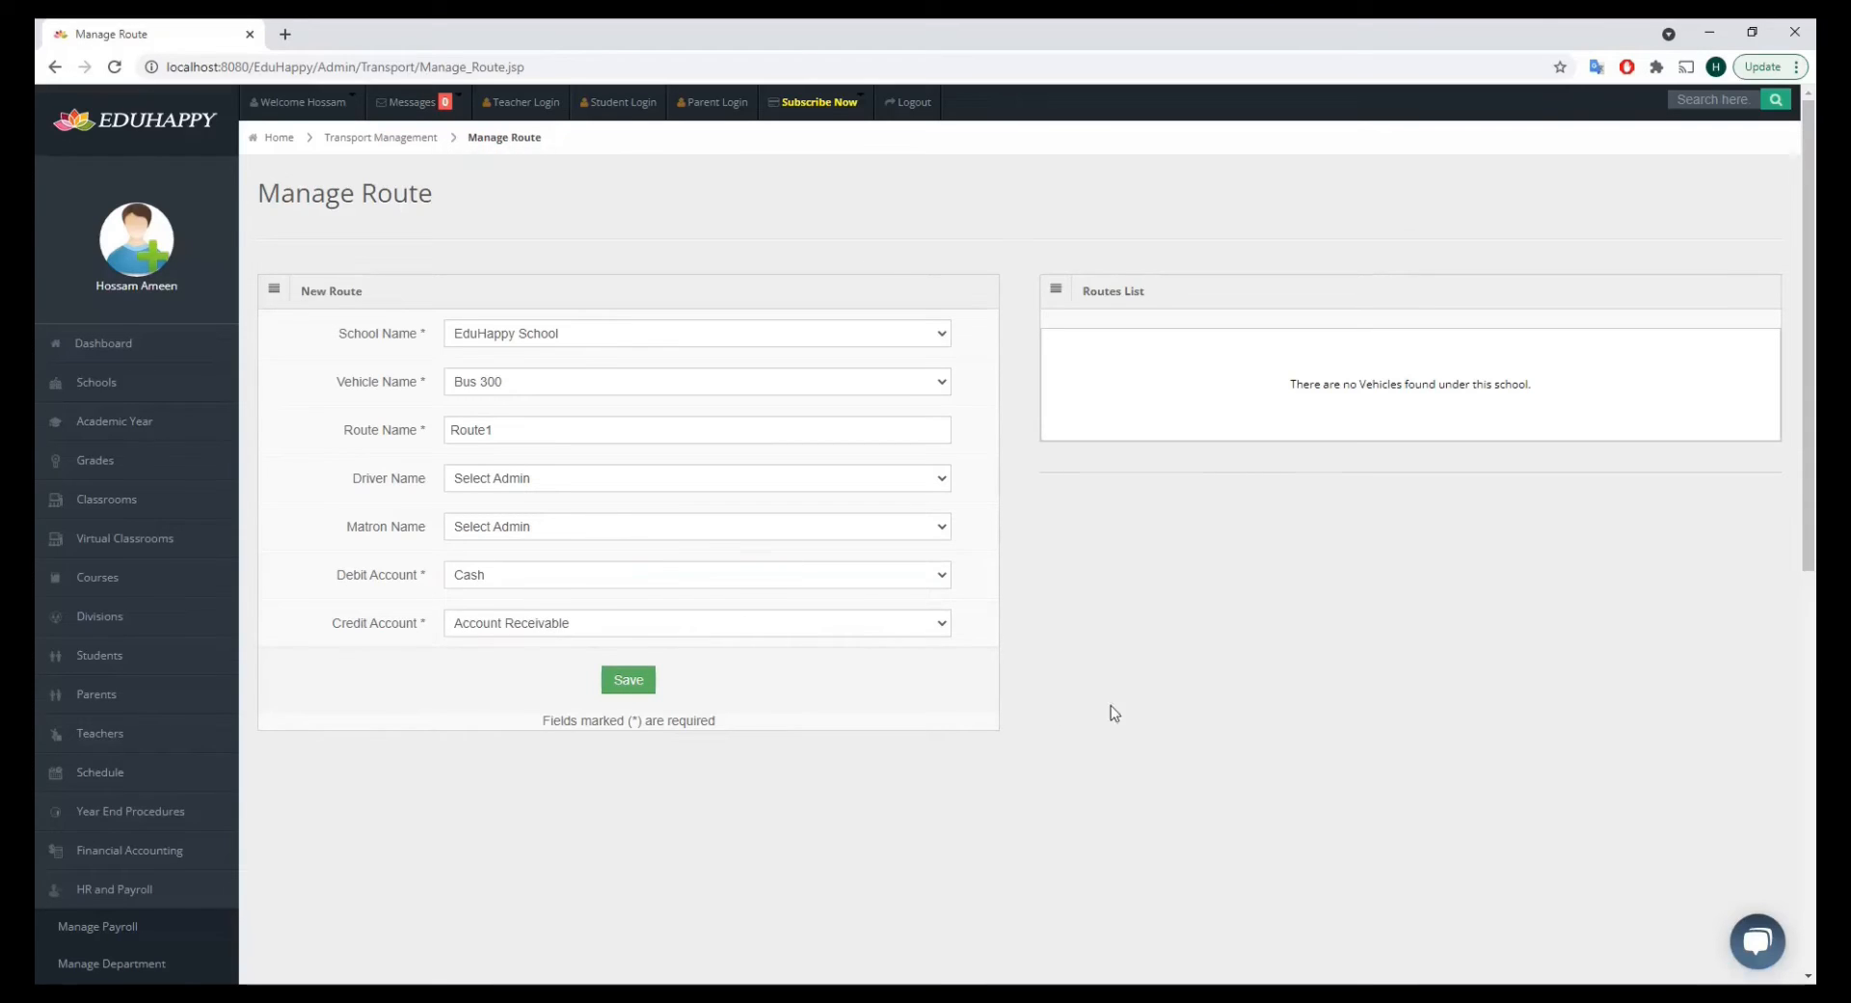
Save the Route1 route on Bus 300.
scroll(1109, 708, "down", 1)
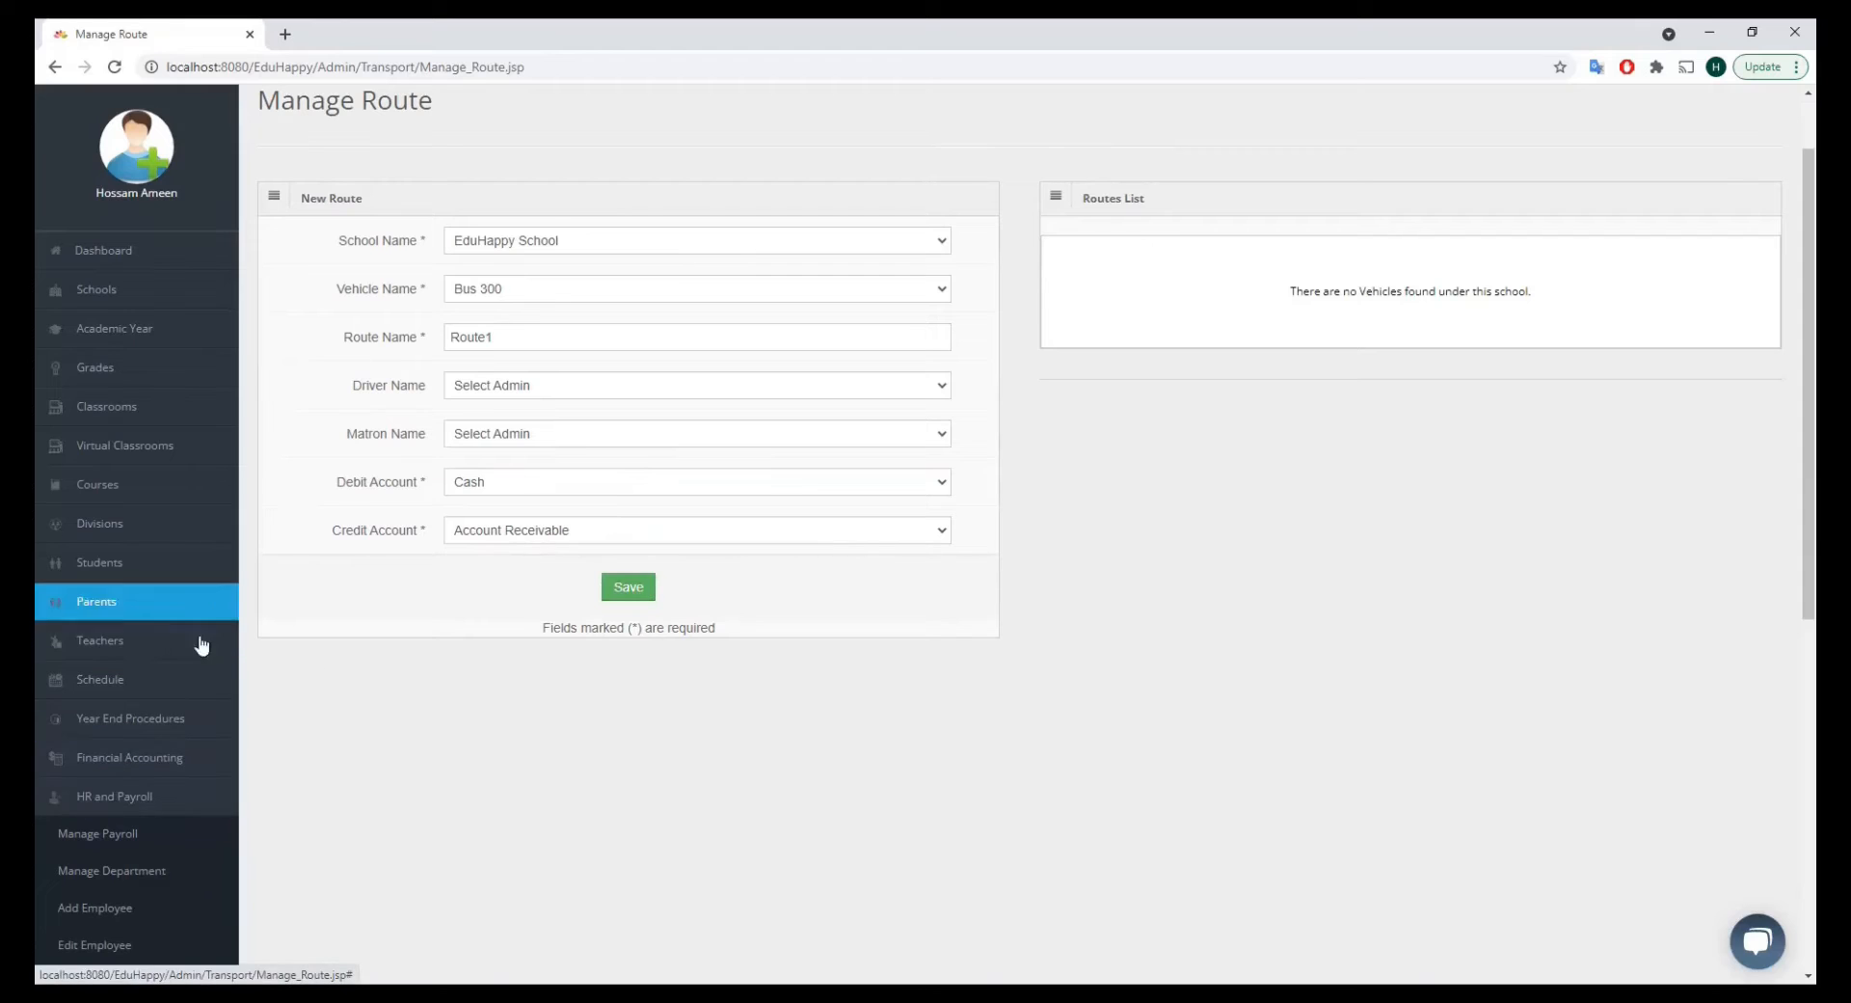
scroll(361, 713, "down", 1)
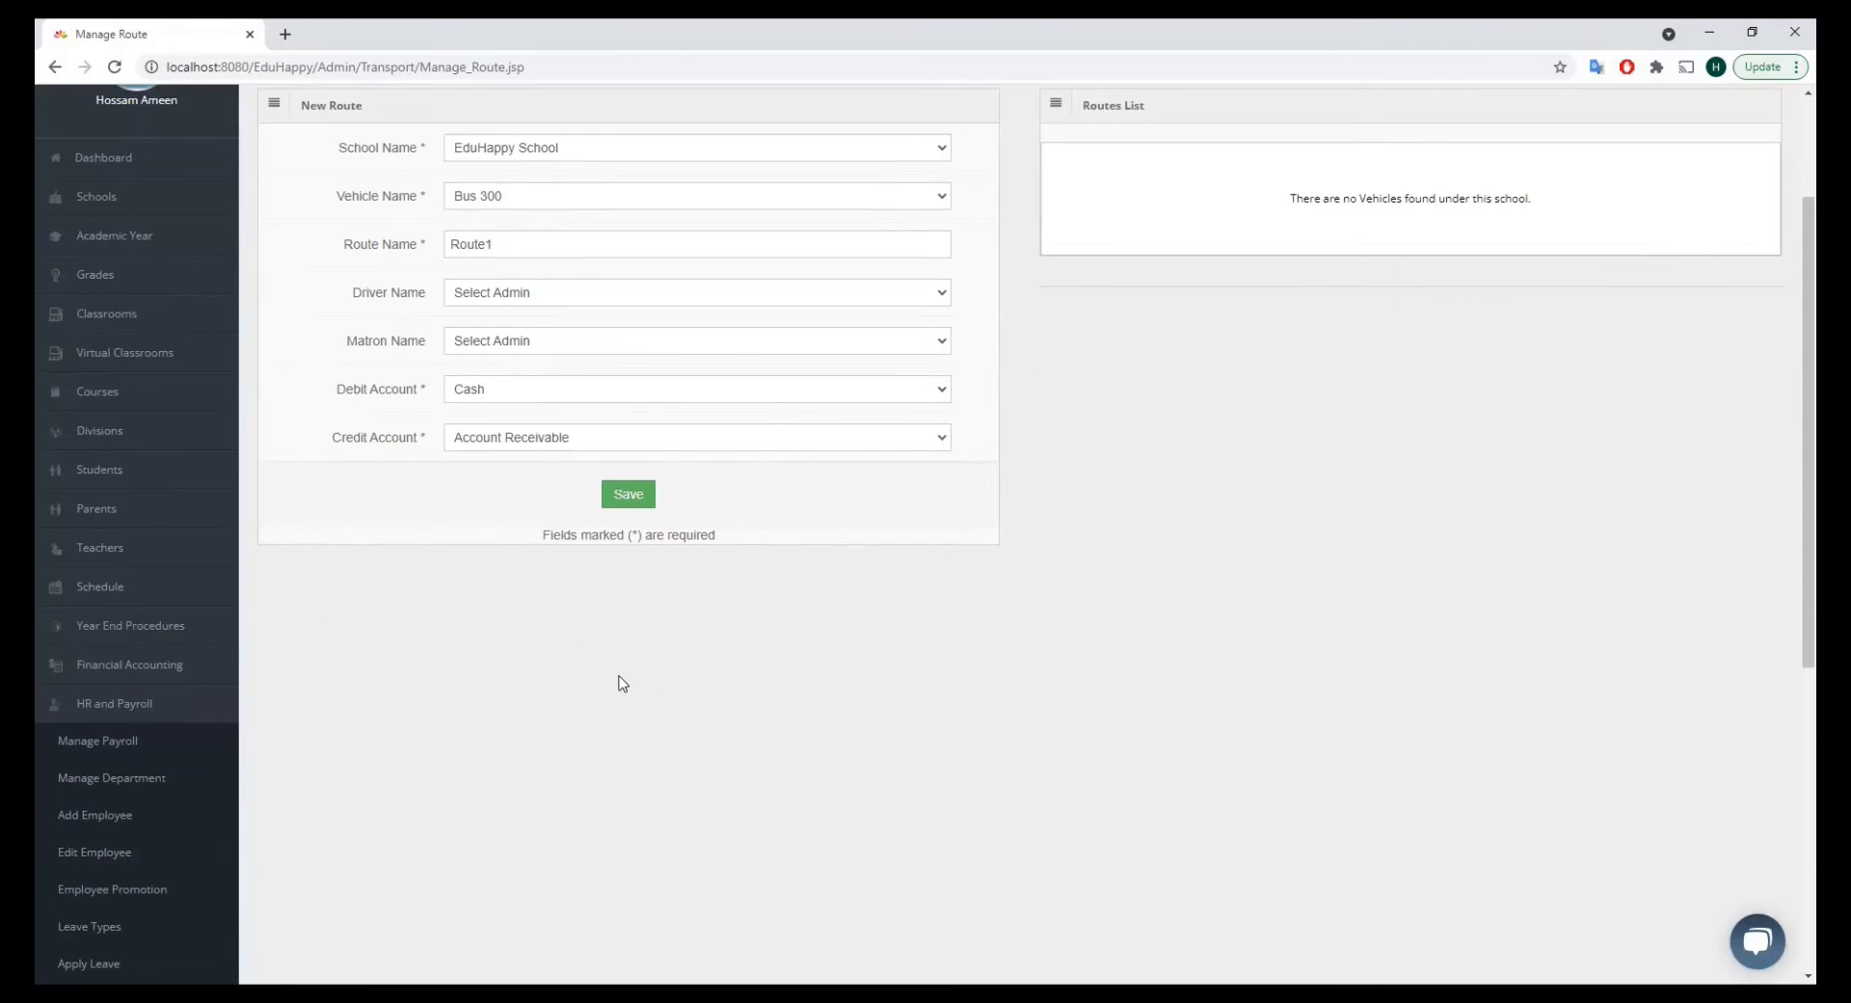
left_click(177, 678)
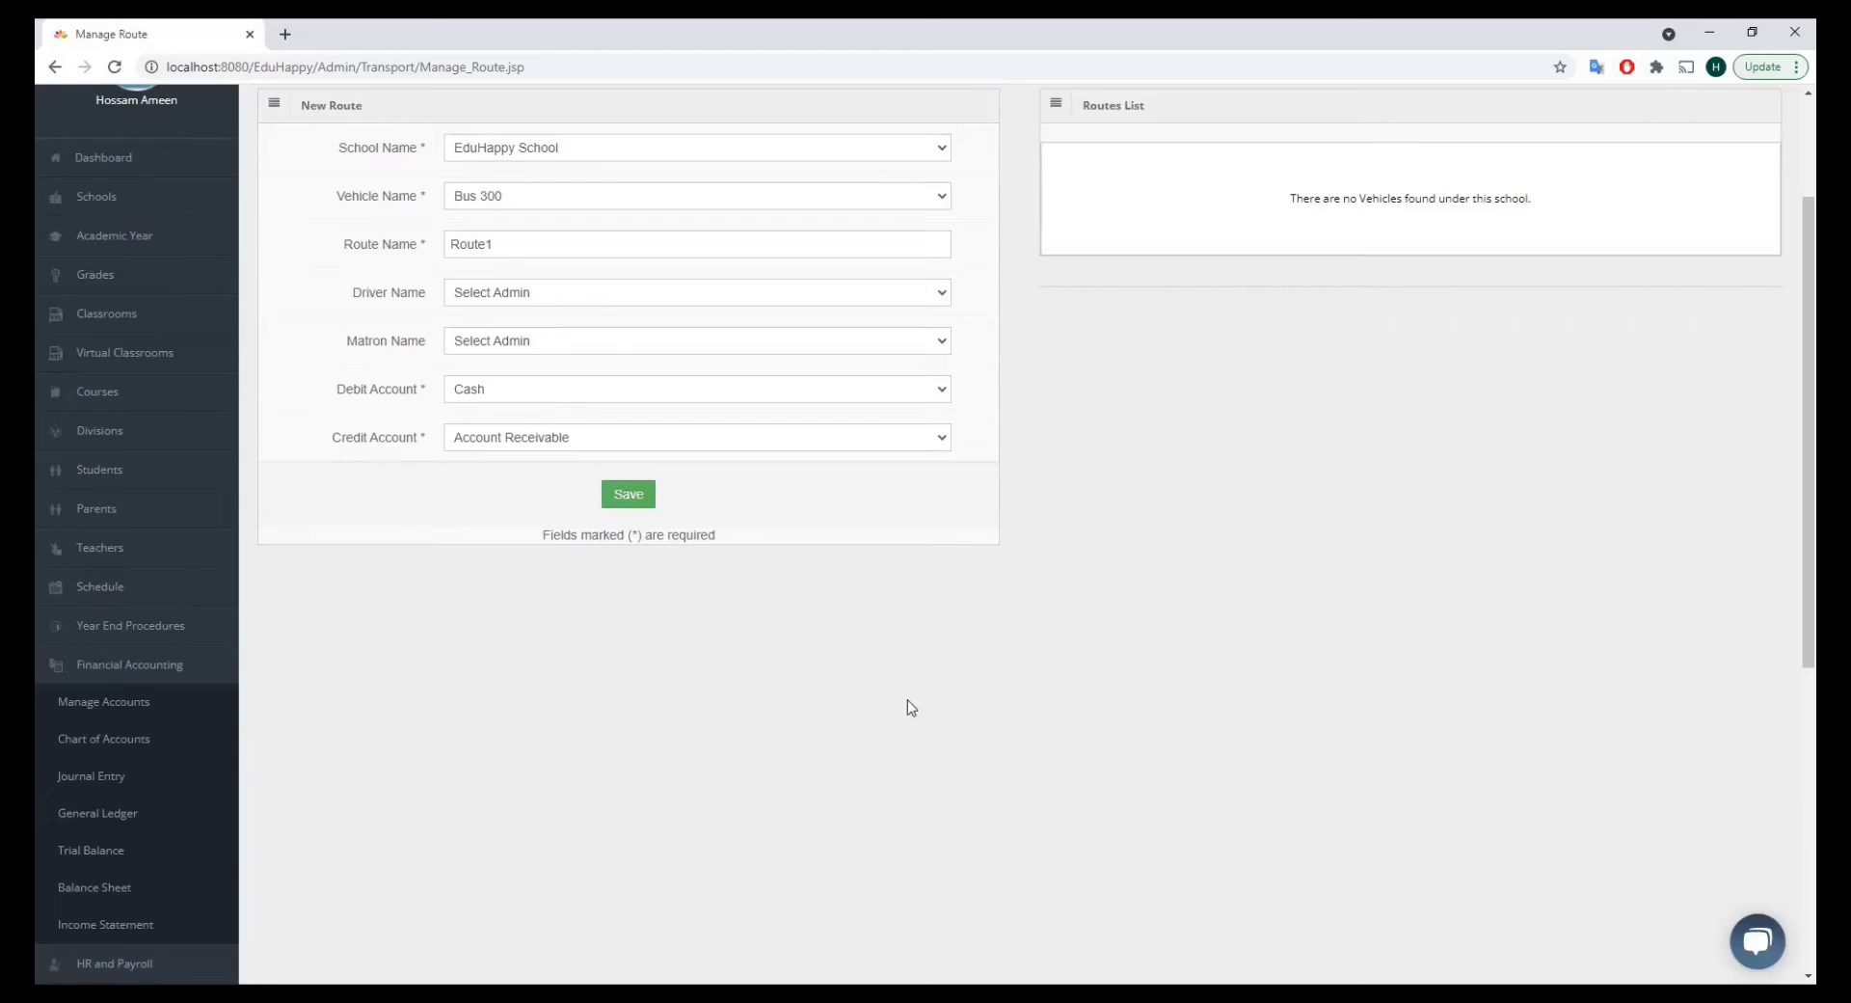
scroll(491, 627, "up", 2)
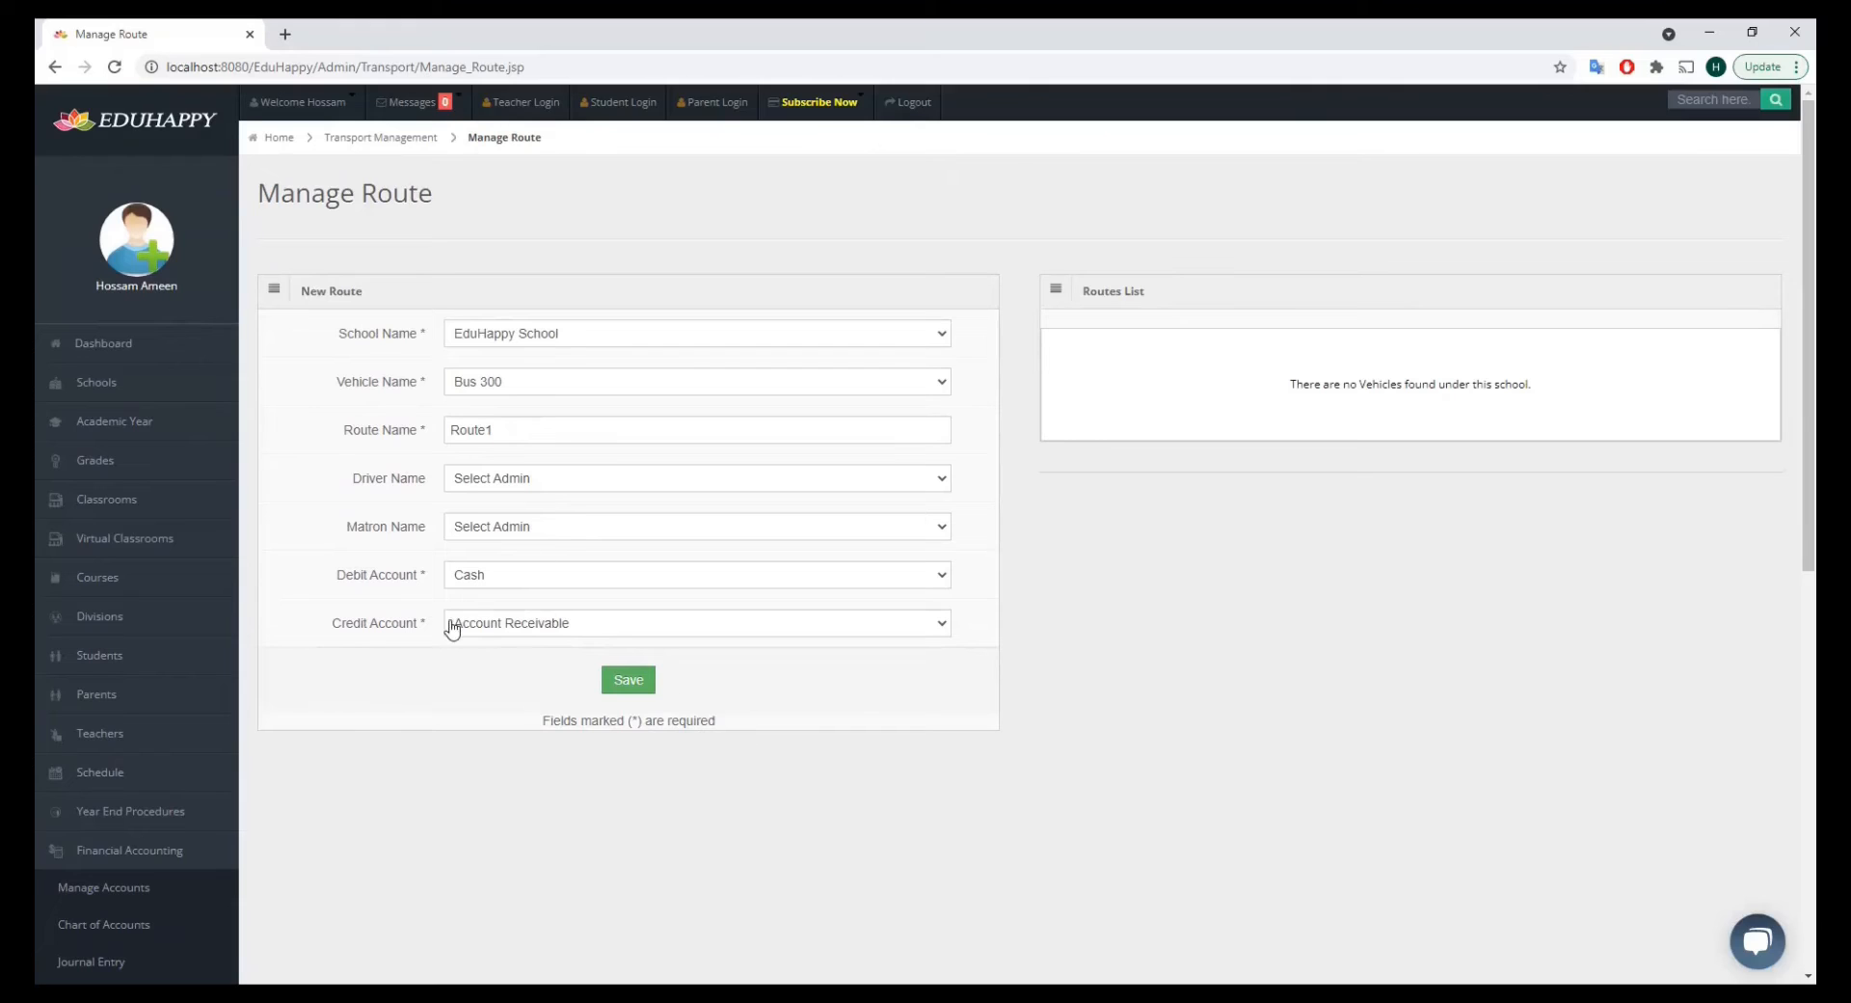
left_click(653, 677)
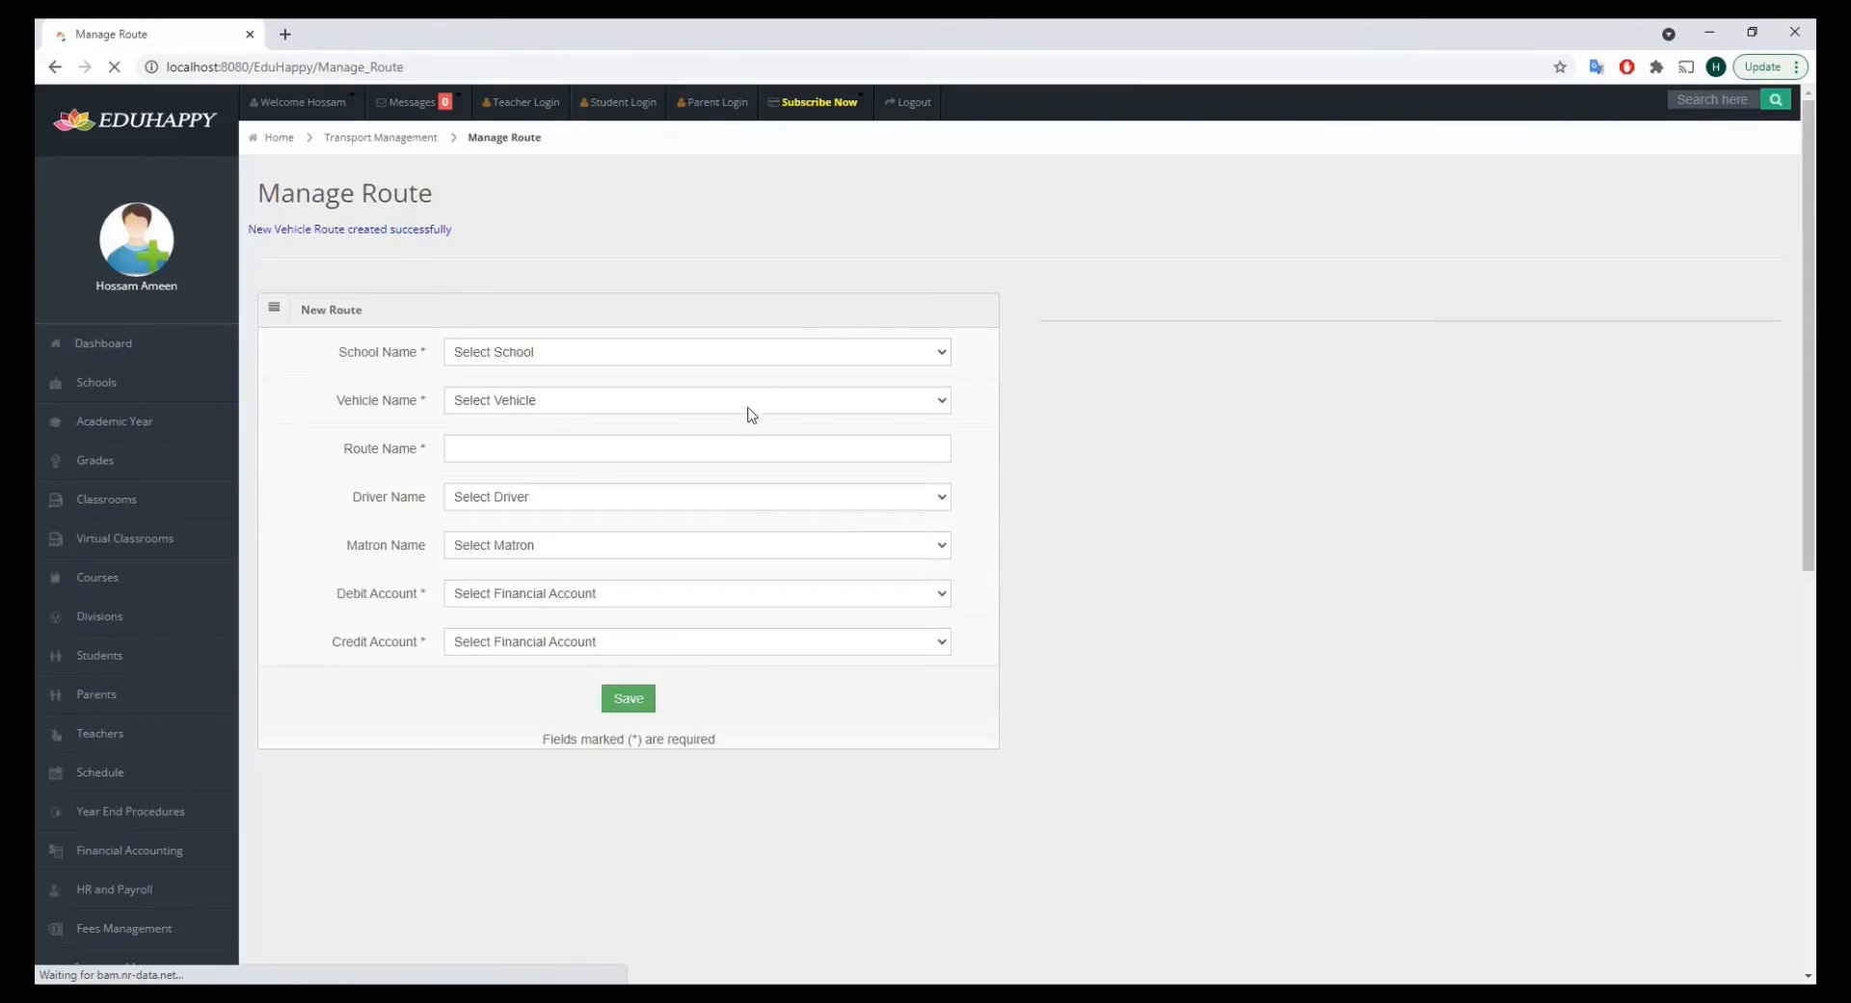
Start a new route named Route2 for EduHappy School on Bus 200.
left_click(748, 354)
left_click(582, 413)
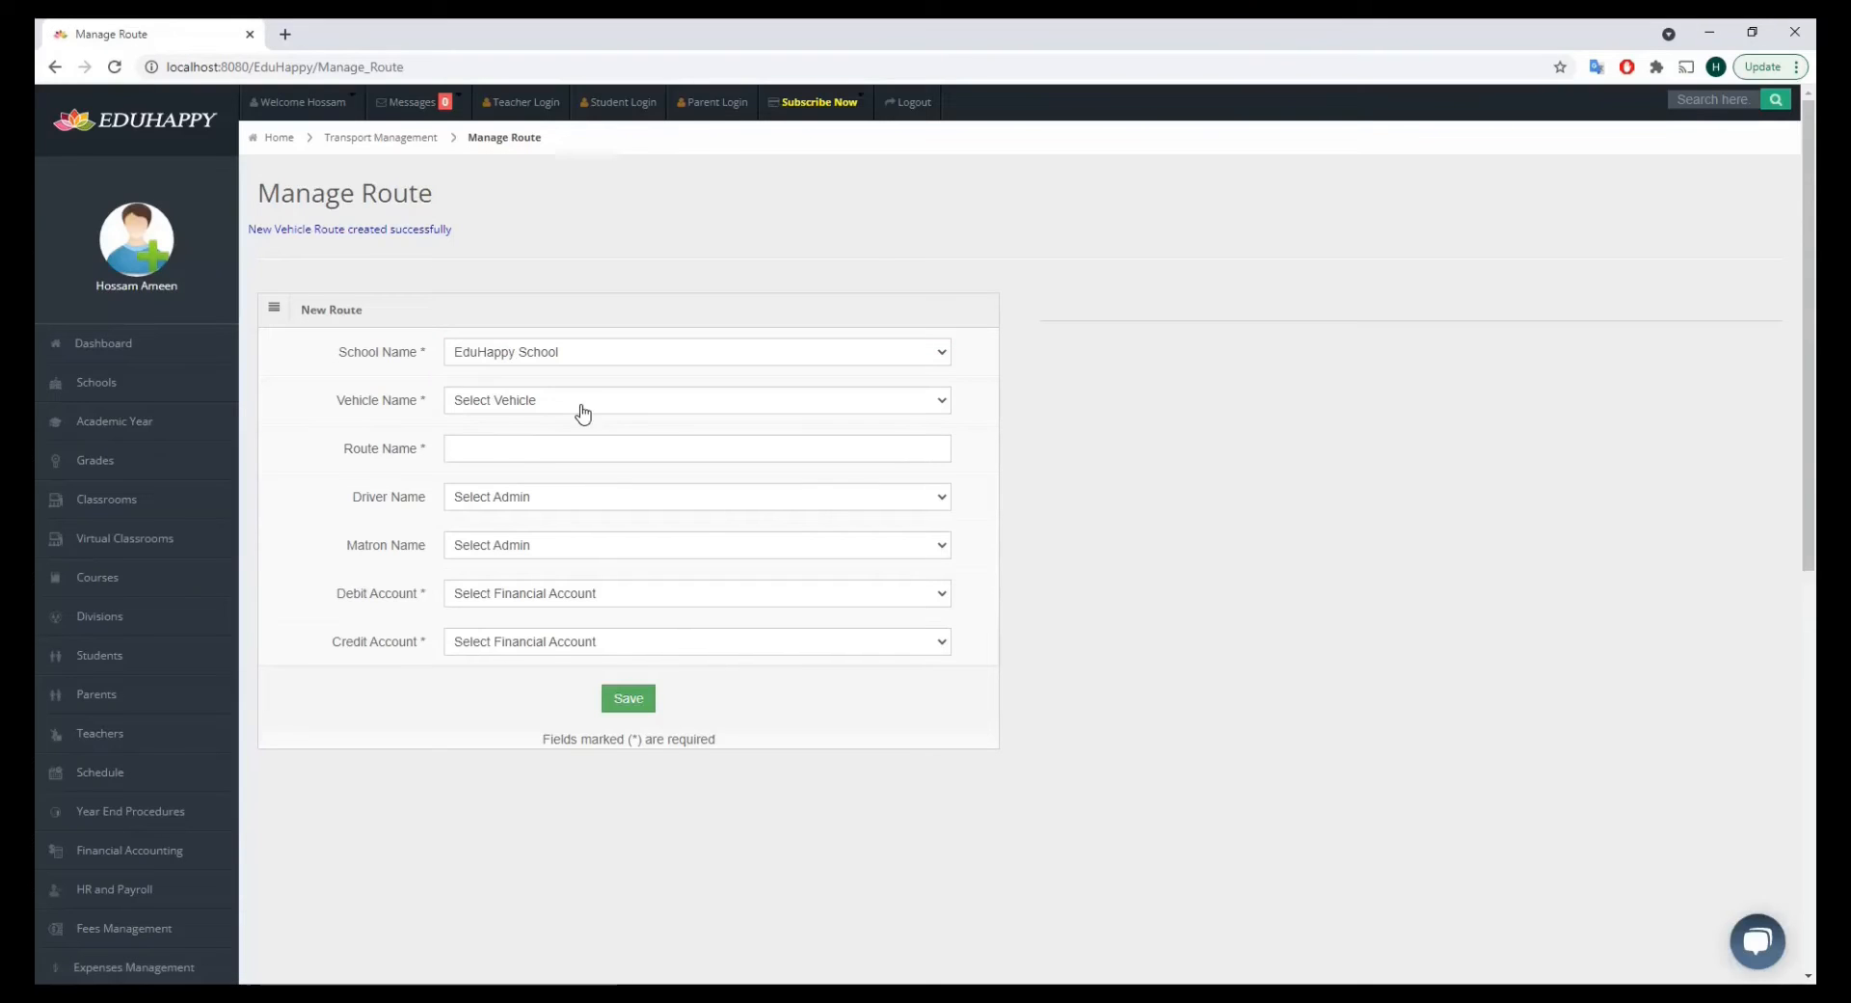
left_click(583, 413)
left_click(554, 455)
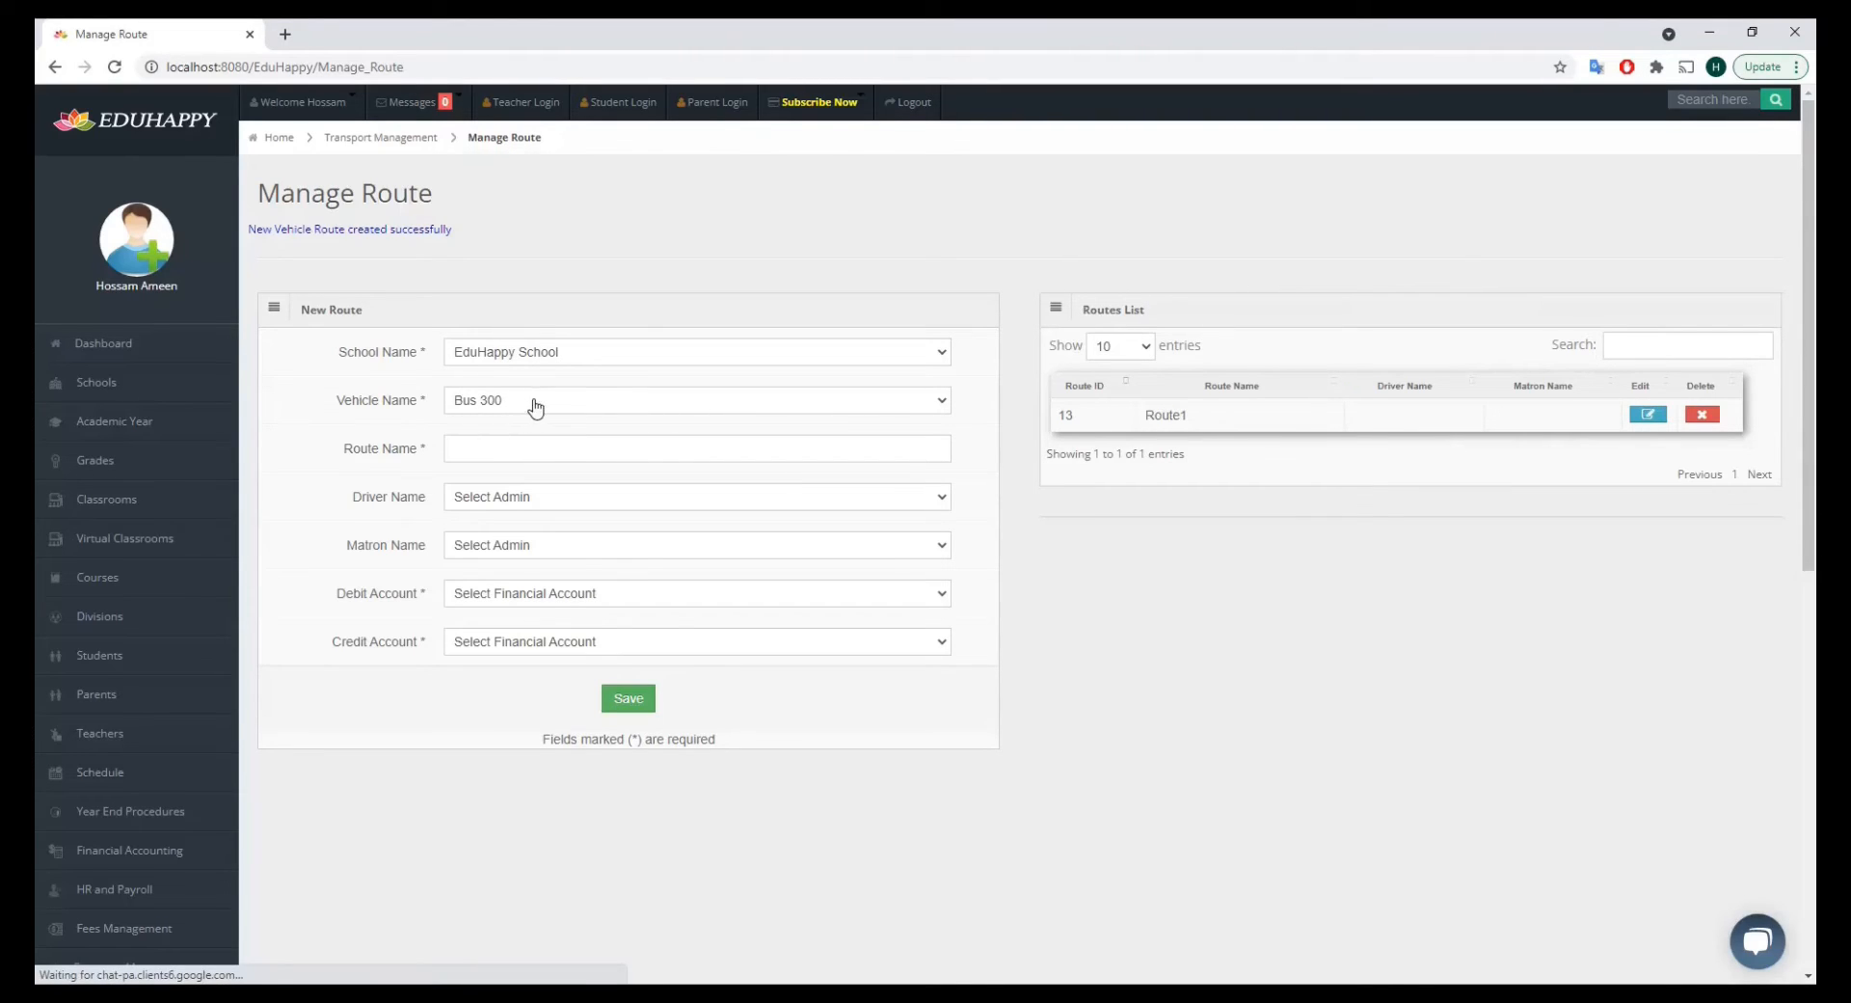
left_click(702, 405)
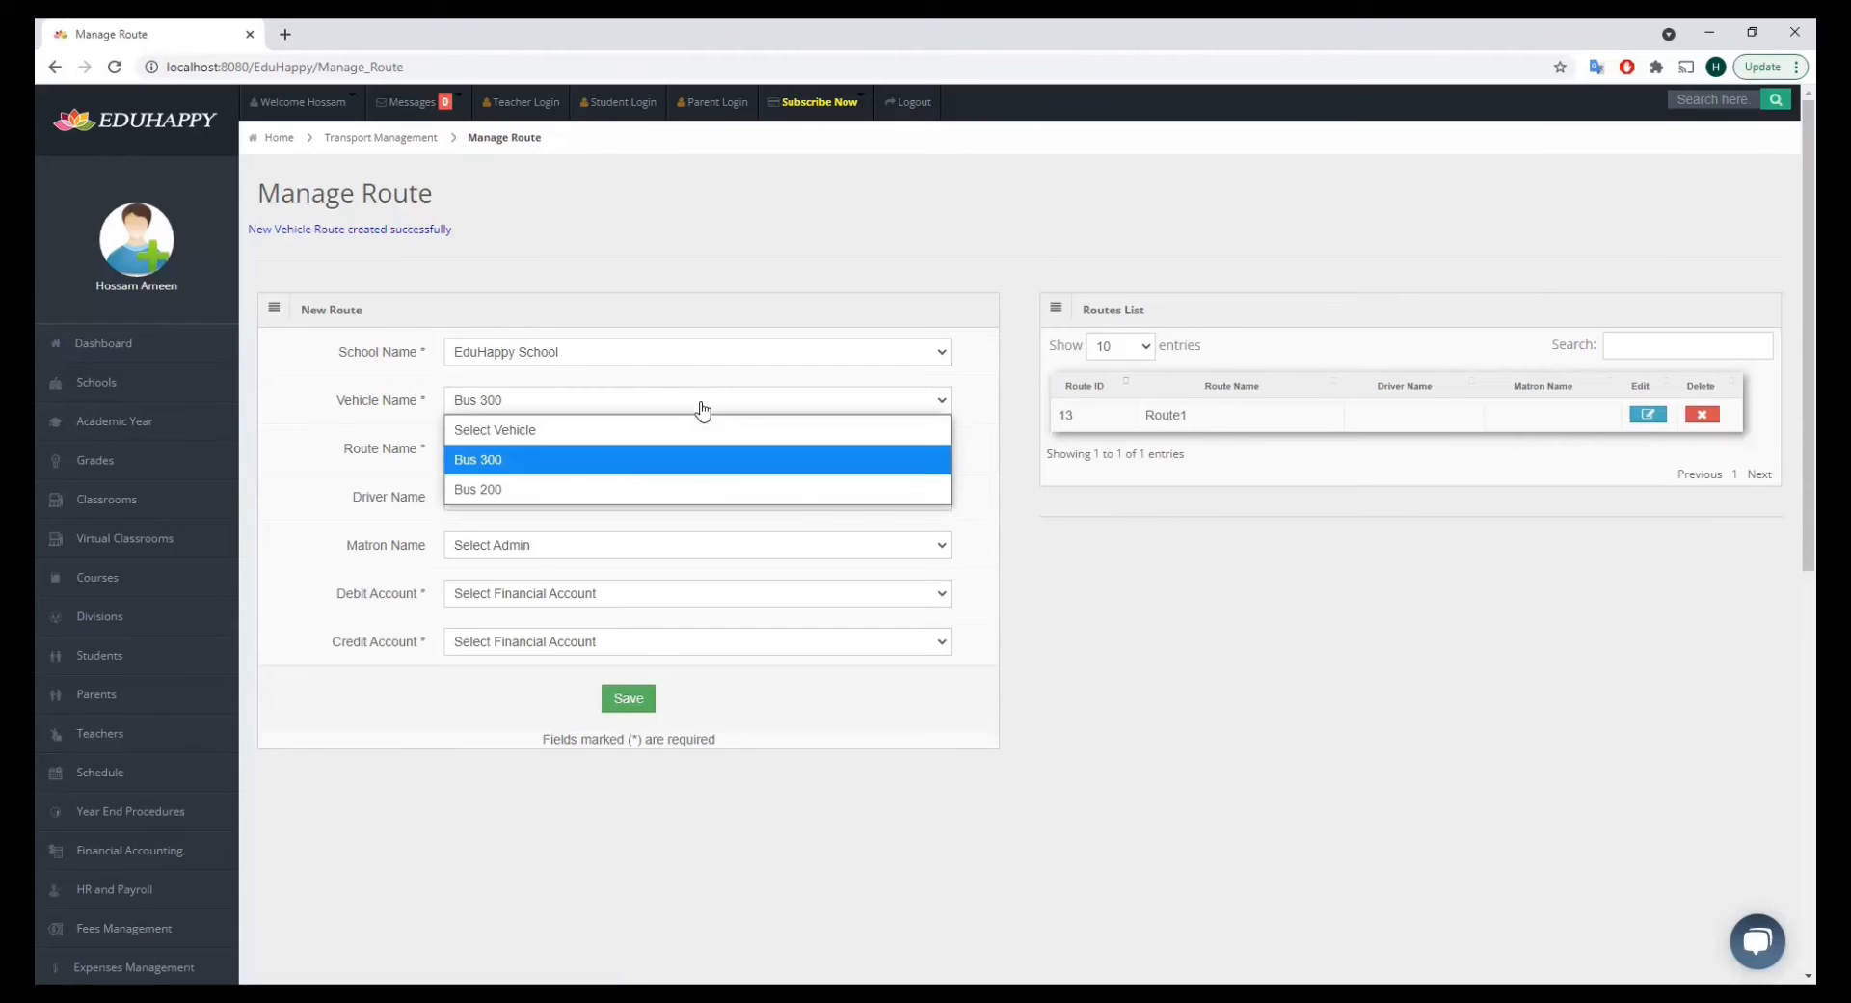
left_click(466, 490)
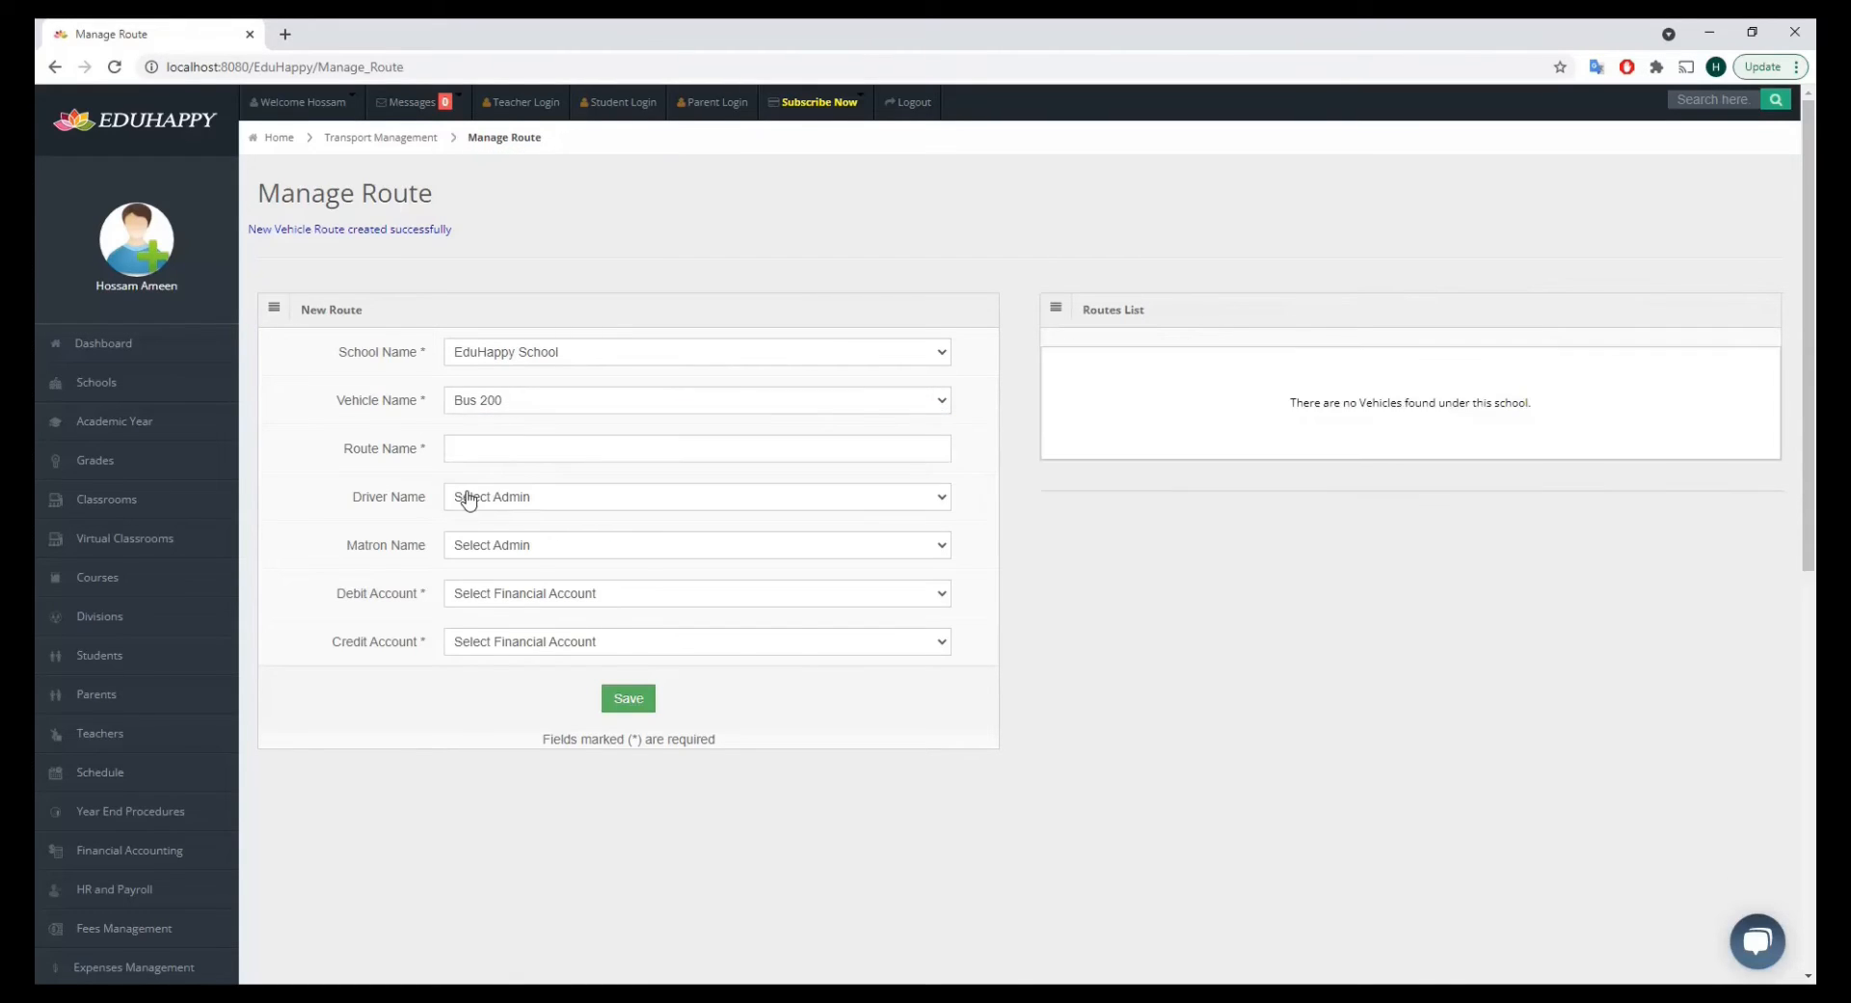
left_click(476, 449)
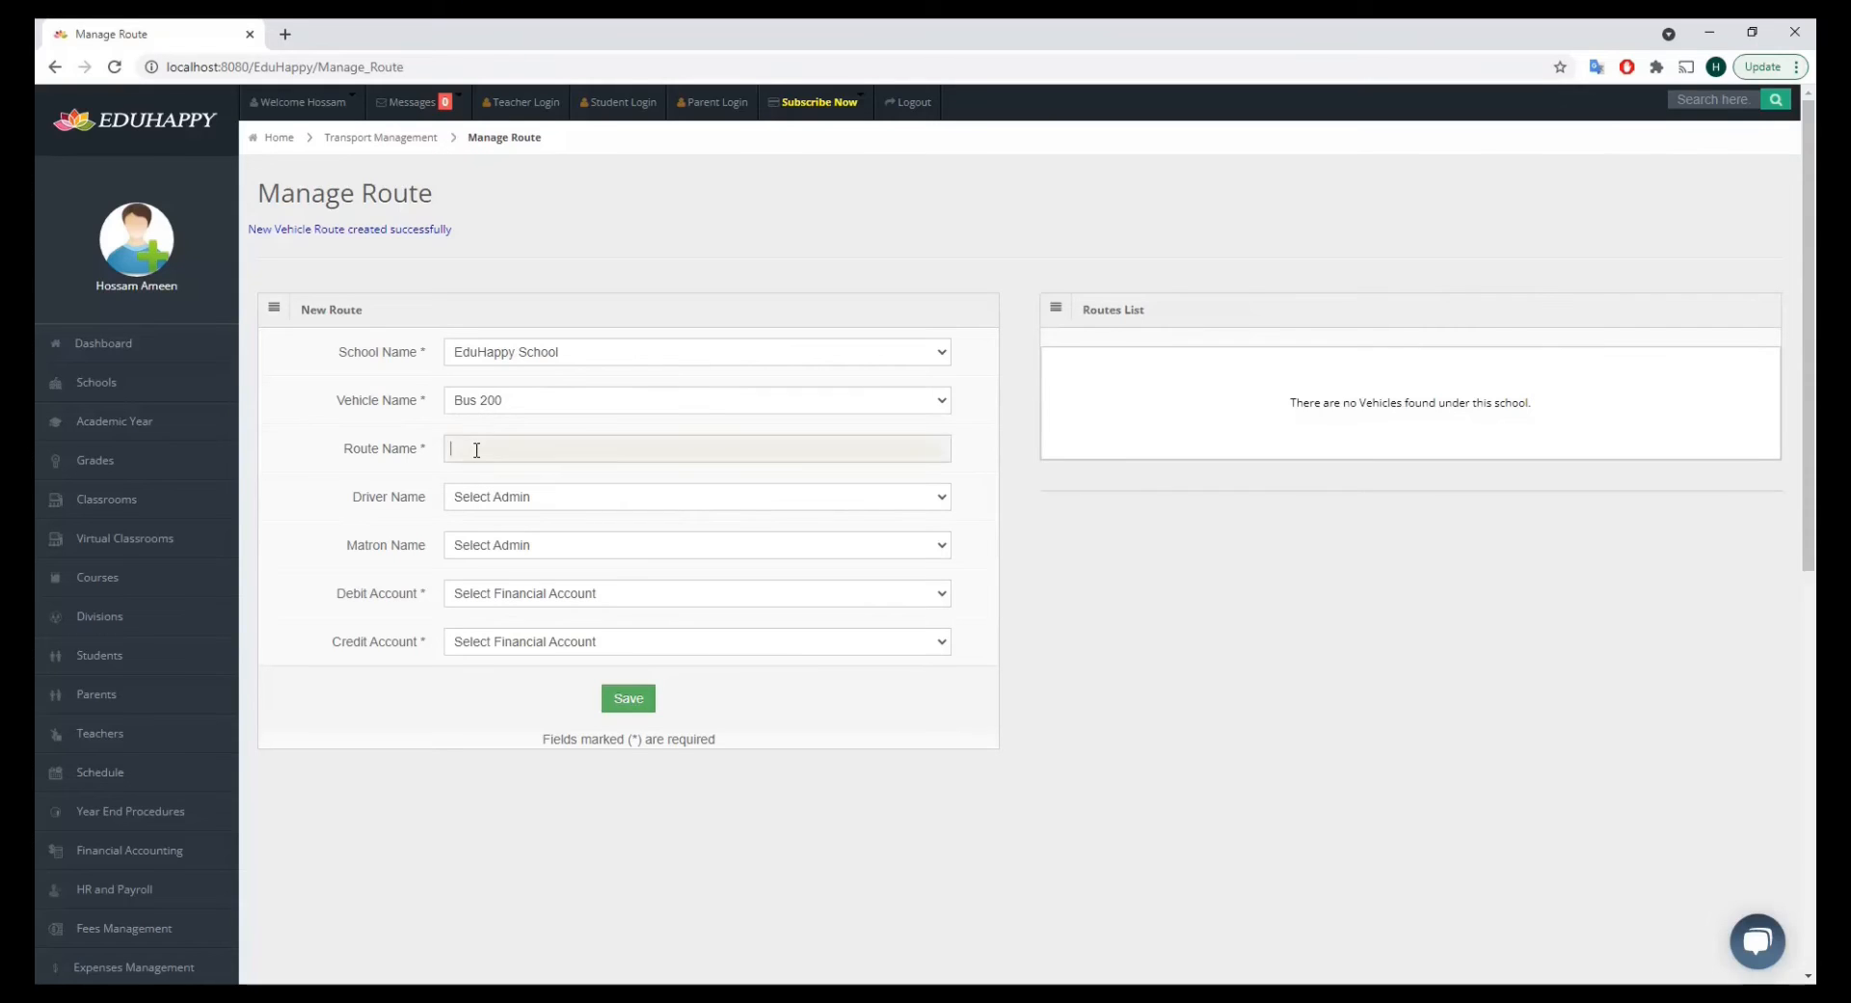
type("Route2")
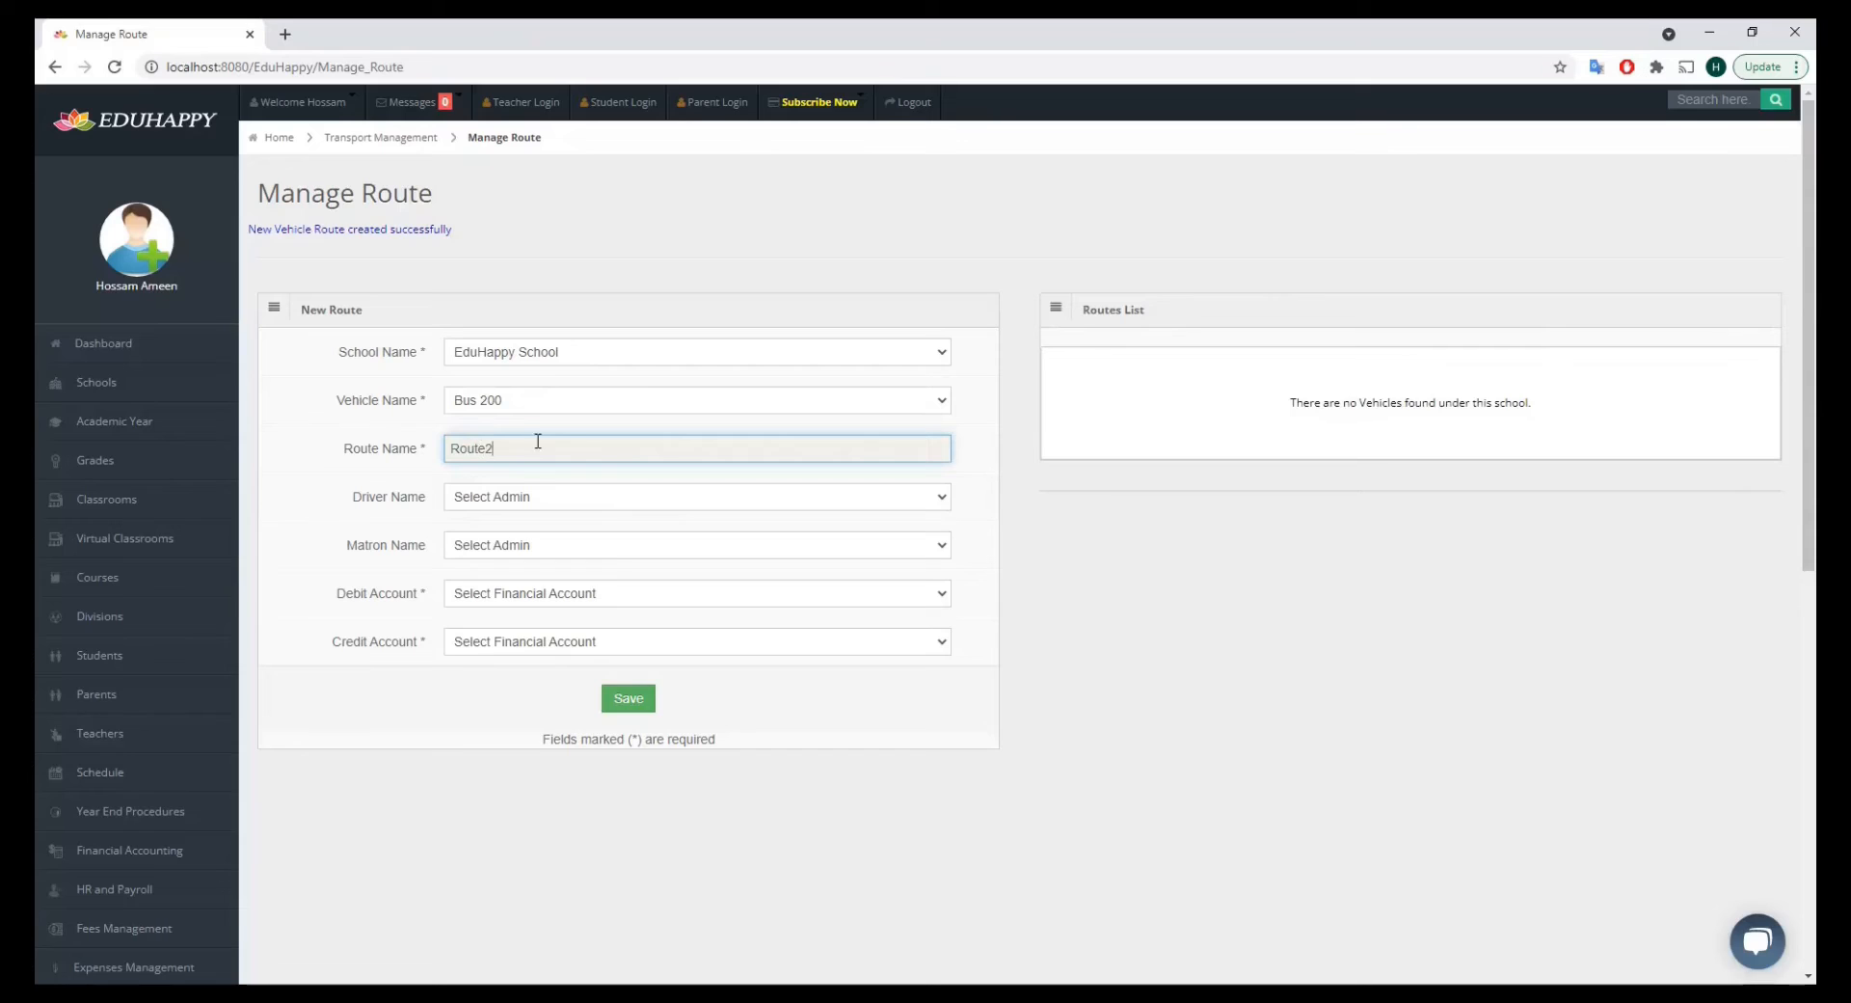
Give Route2 Cash as debit and Account Receivable as credit account, and save it.
left_click(561, 593)
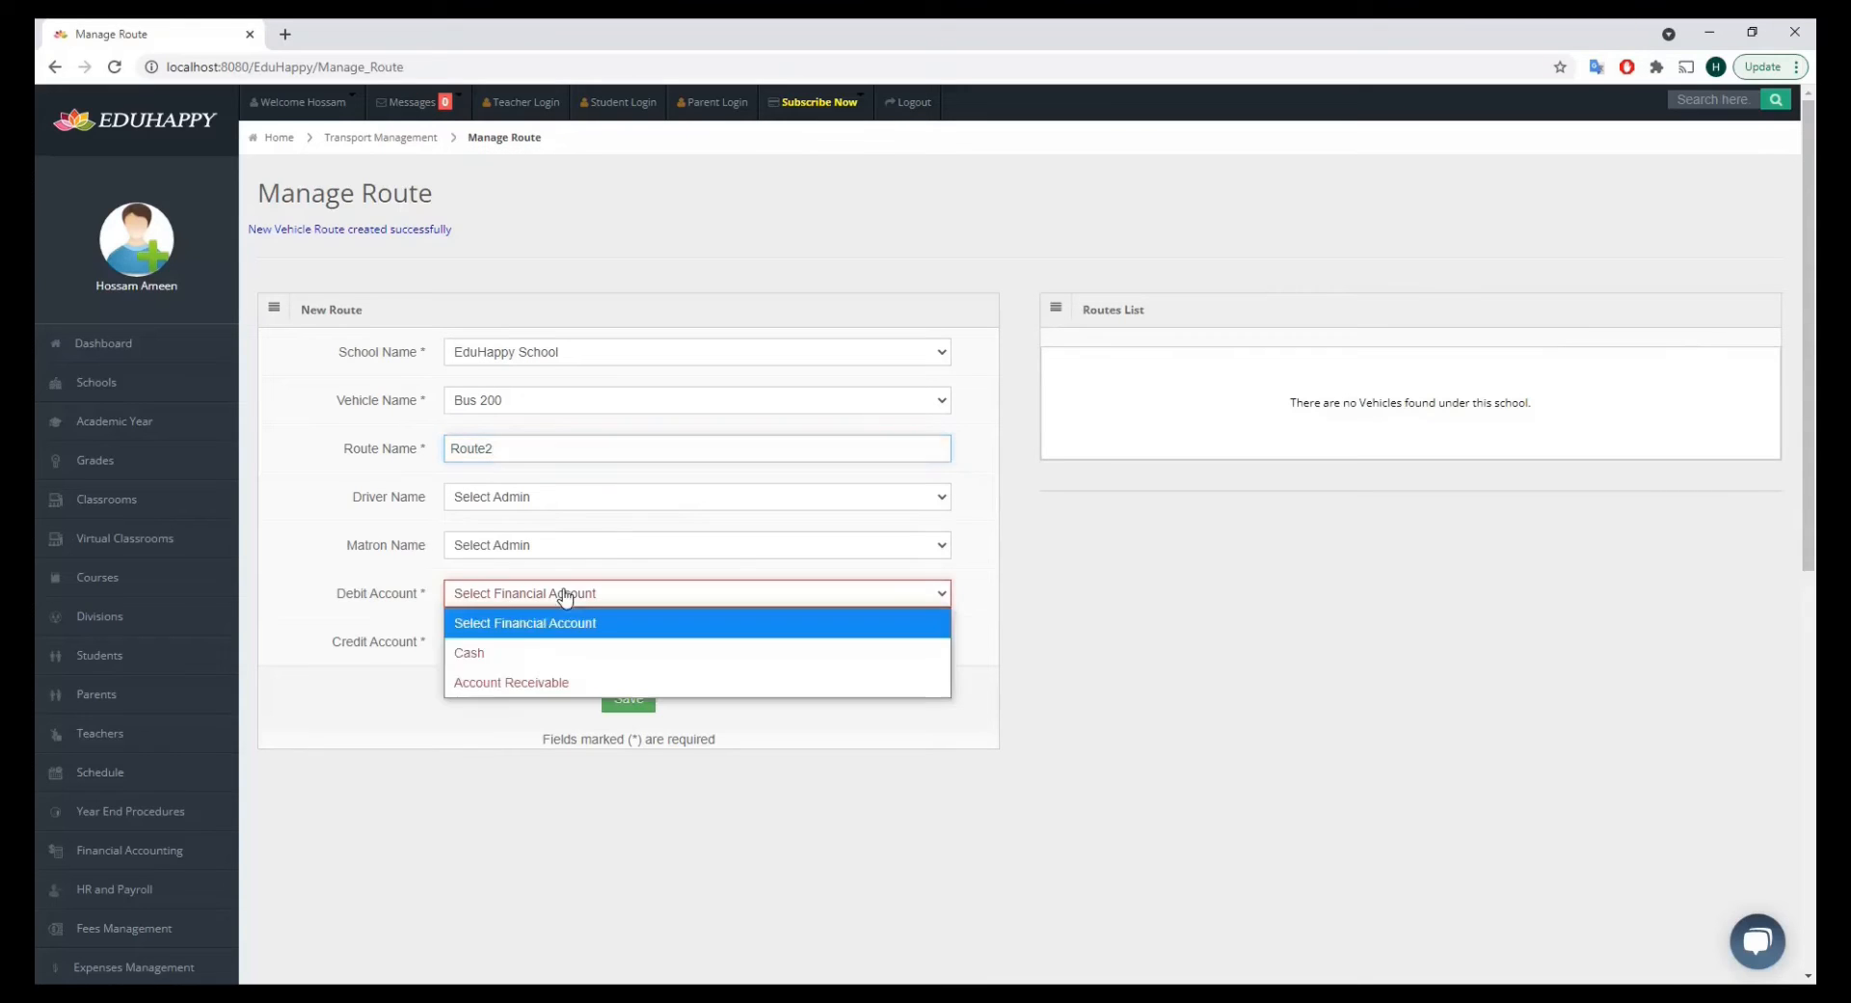
left_click(502, 653)
left_click(504, 642)
left_click(502, 725)
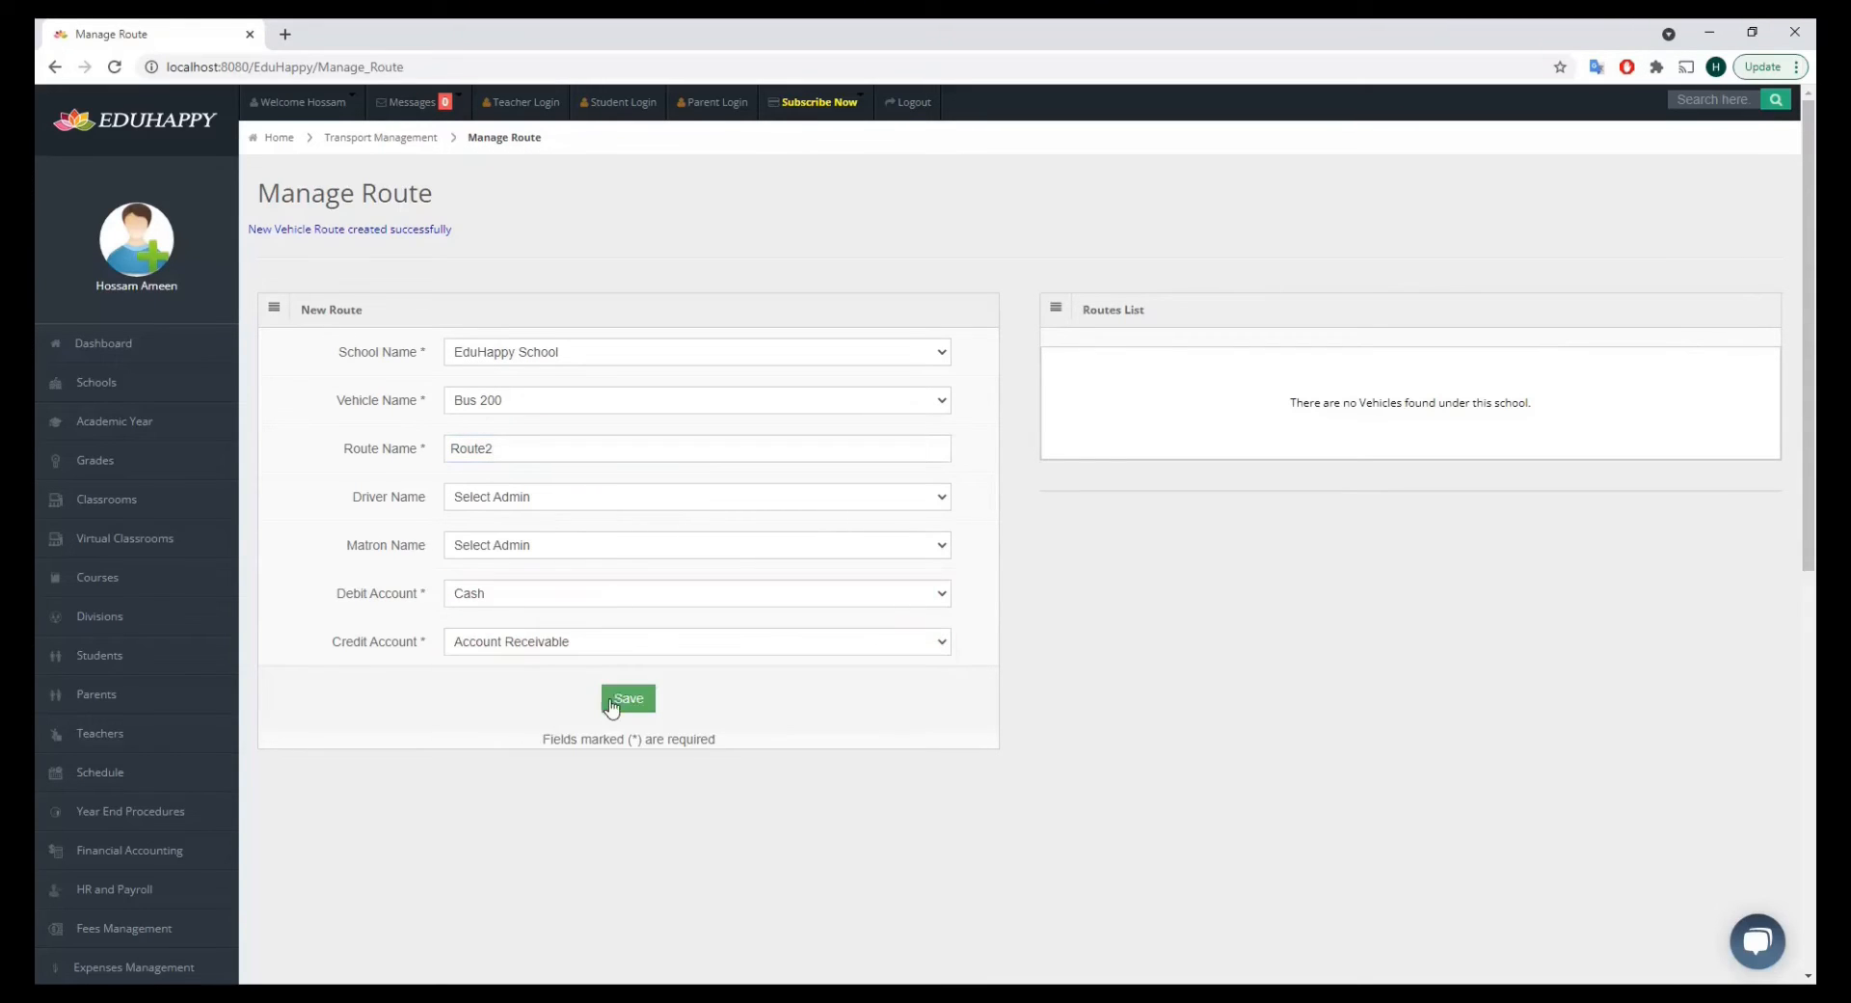
left_click(628, 700)
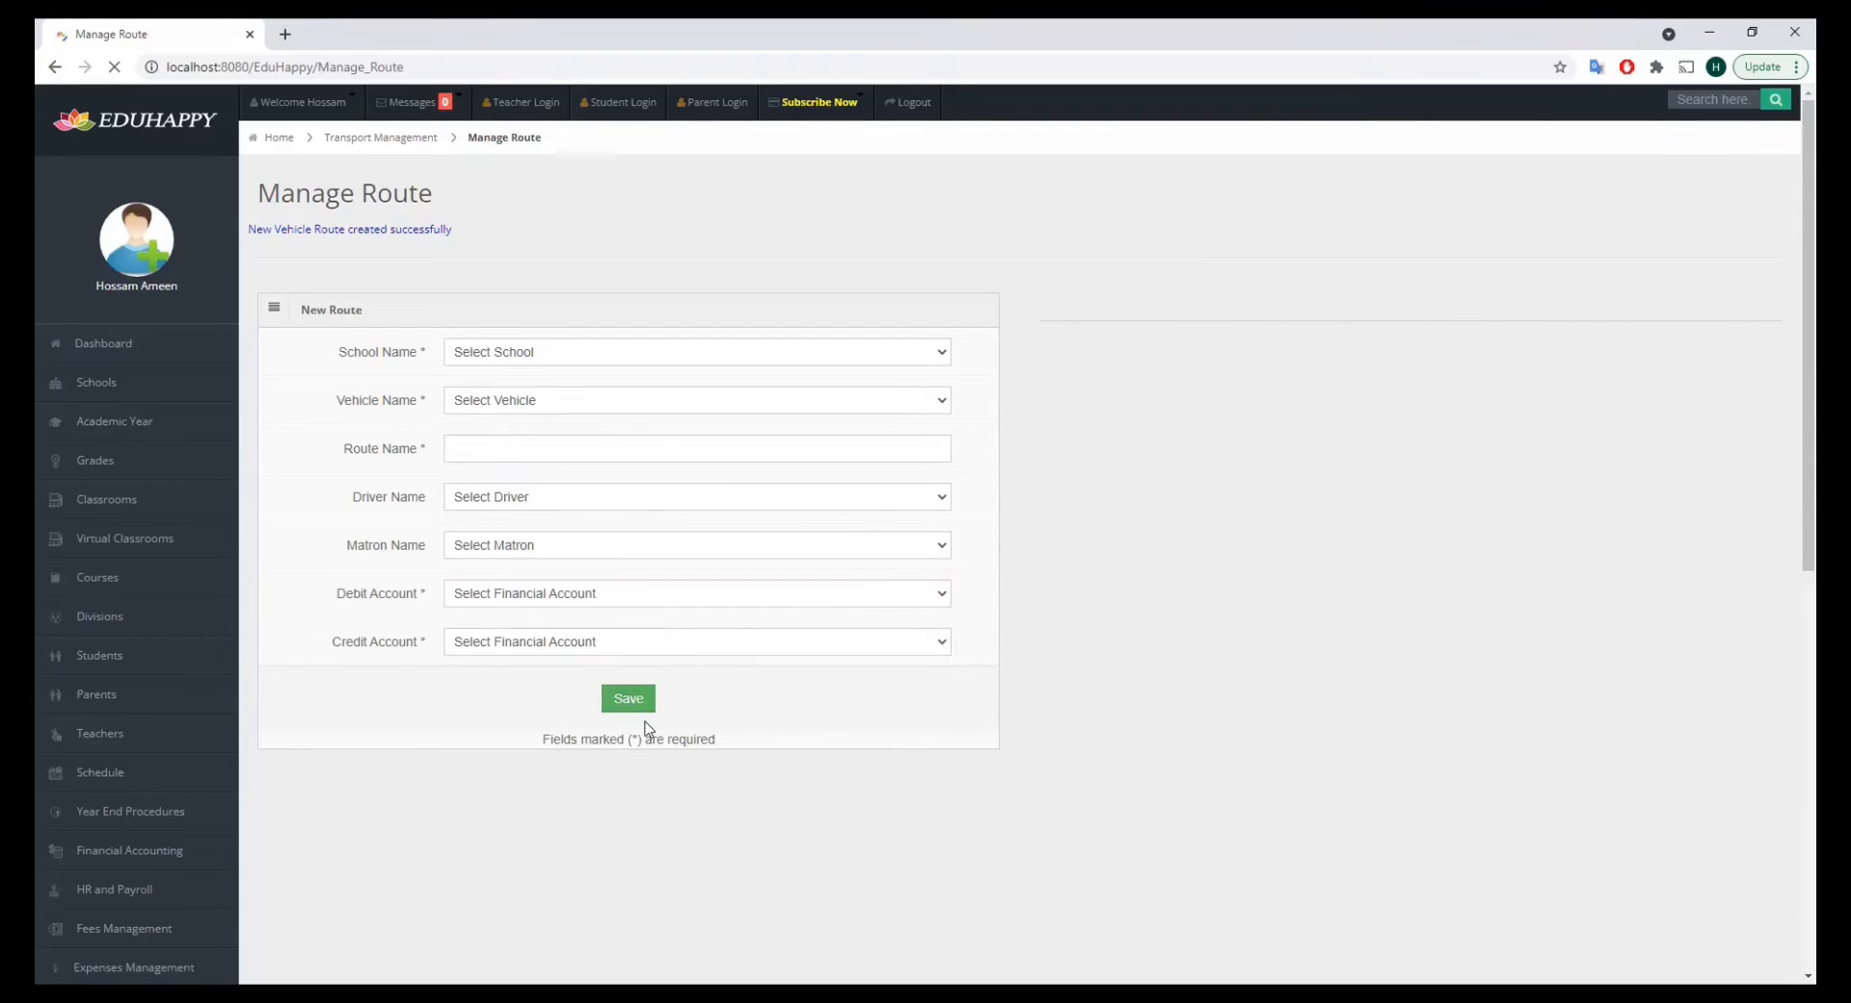
Reselect EduHappy School and Bus 200 to list the saved Route2.
left_click(654, 366)
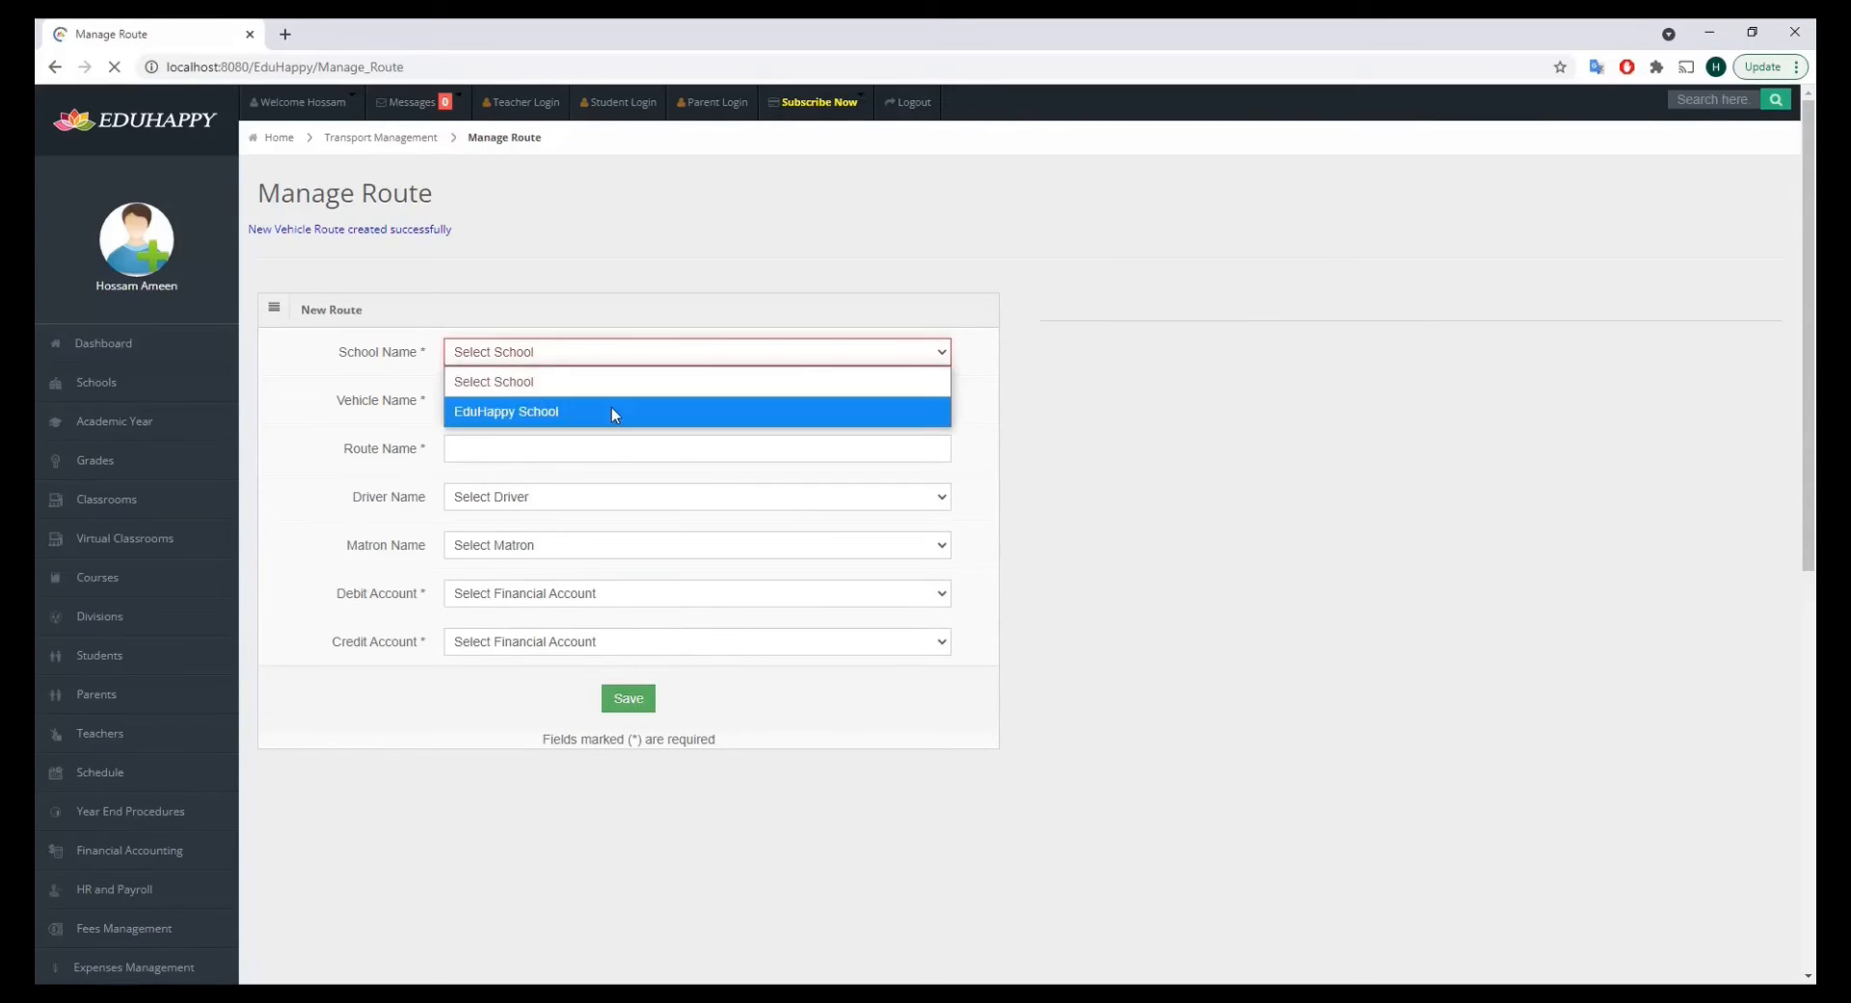
left_click(611, 408)
left_click(612, 405)
left_click(576, 492)
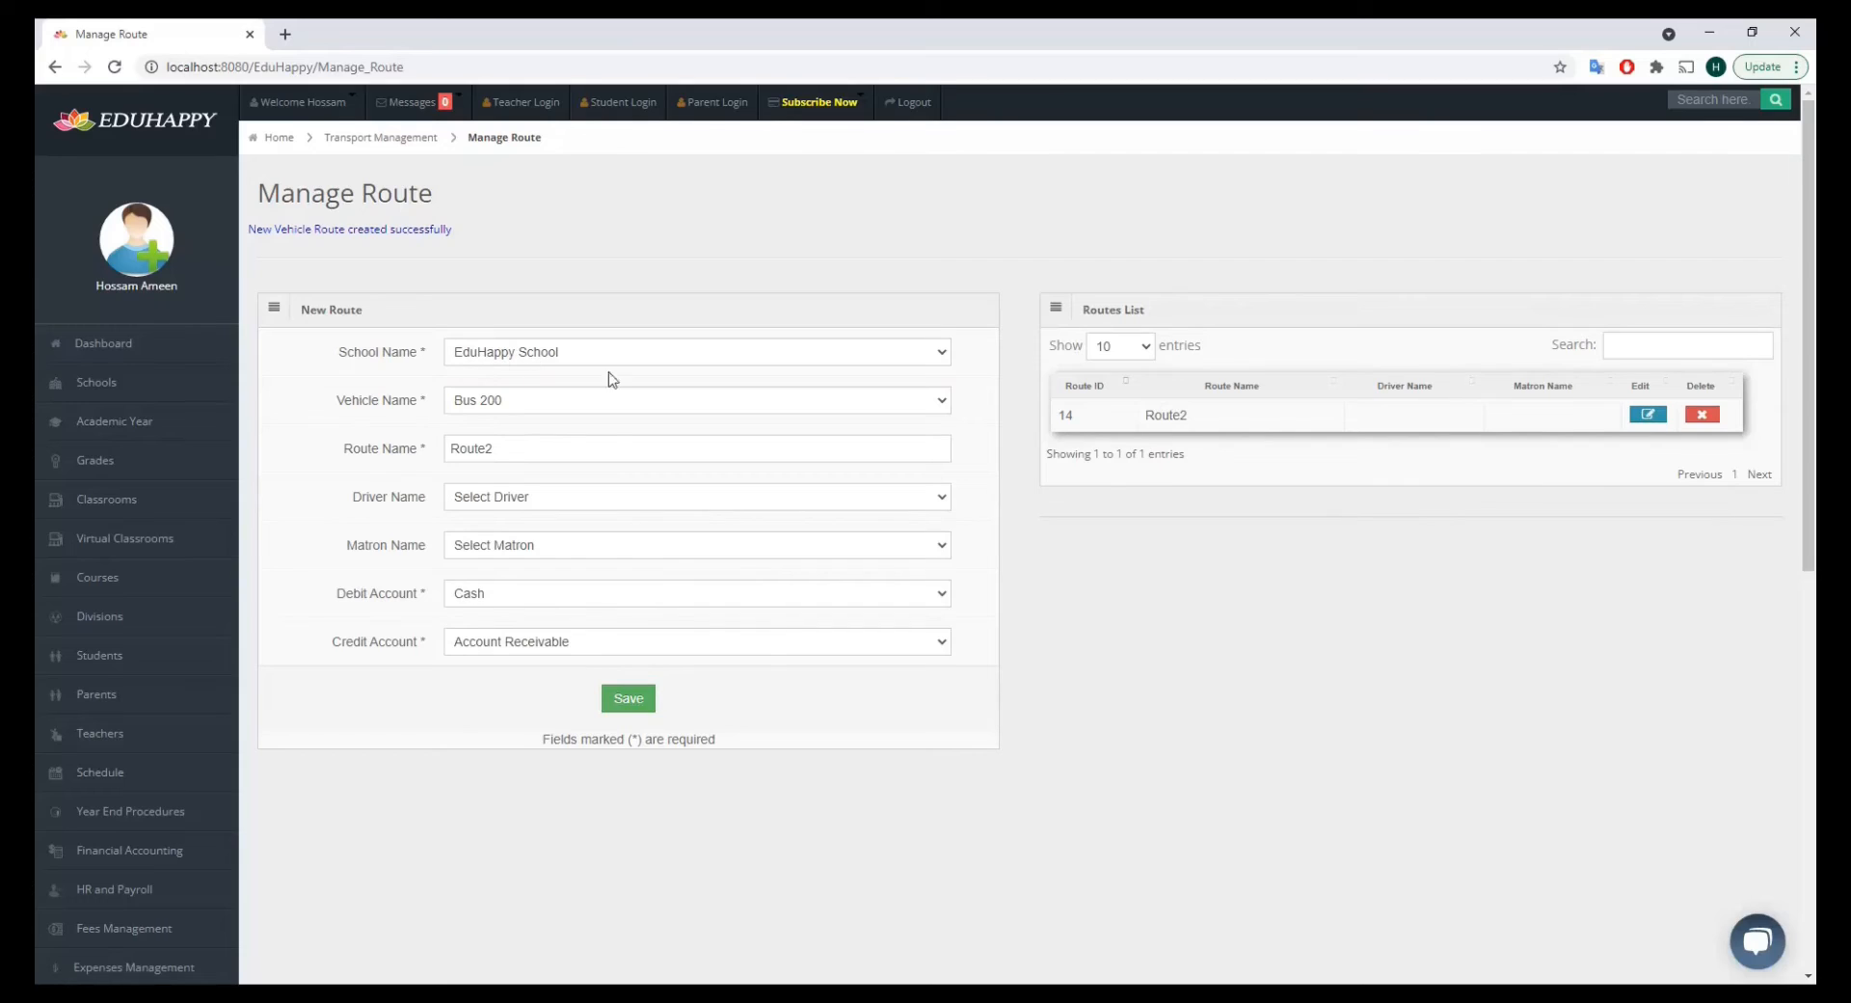
scroll(1230, 583, "down", 3)
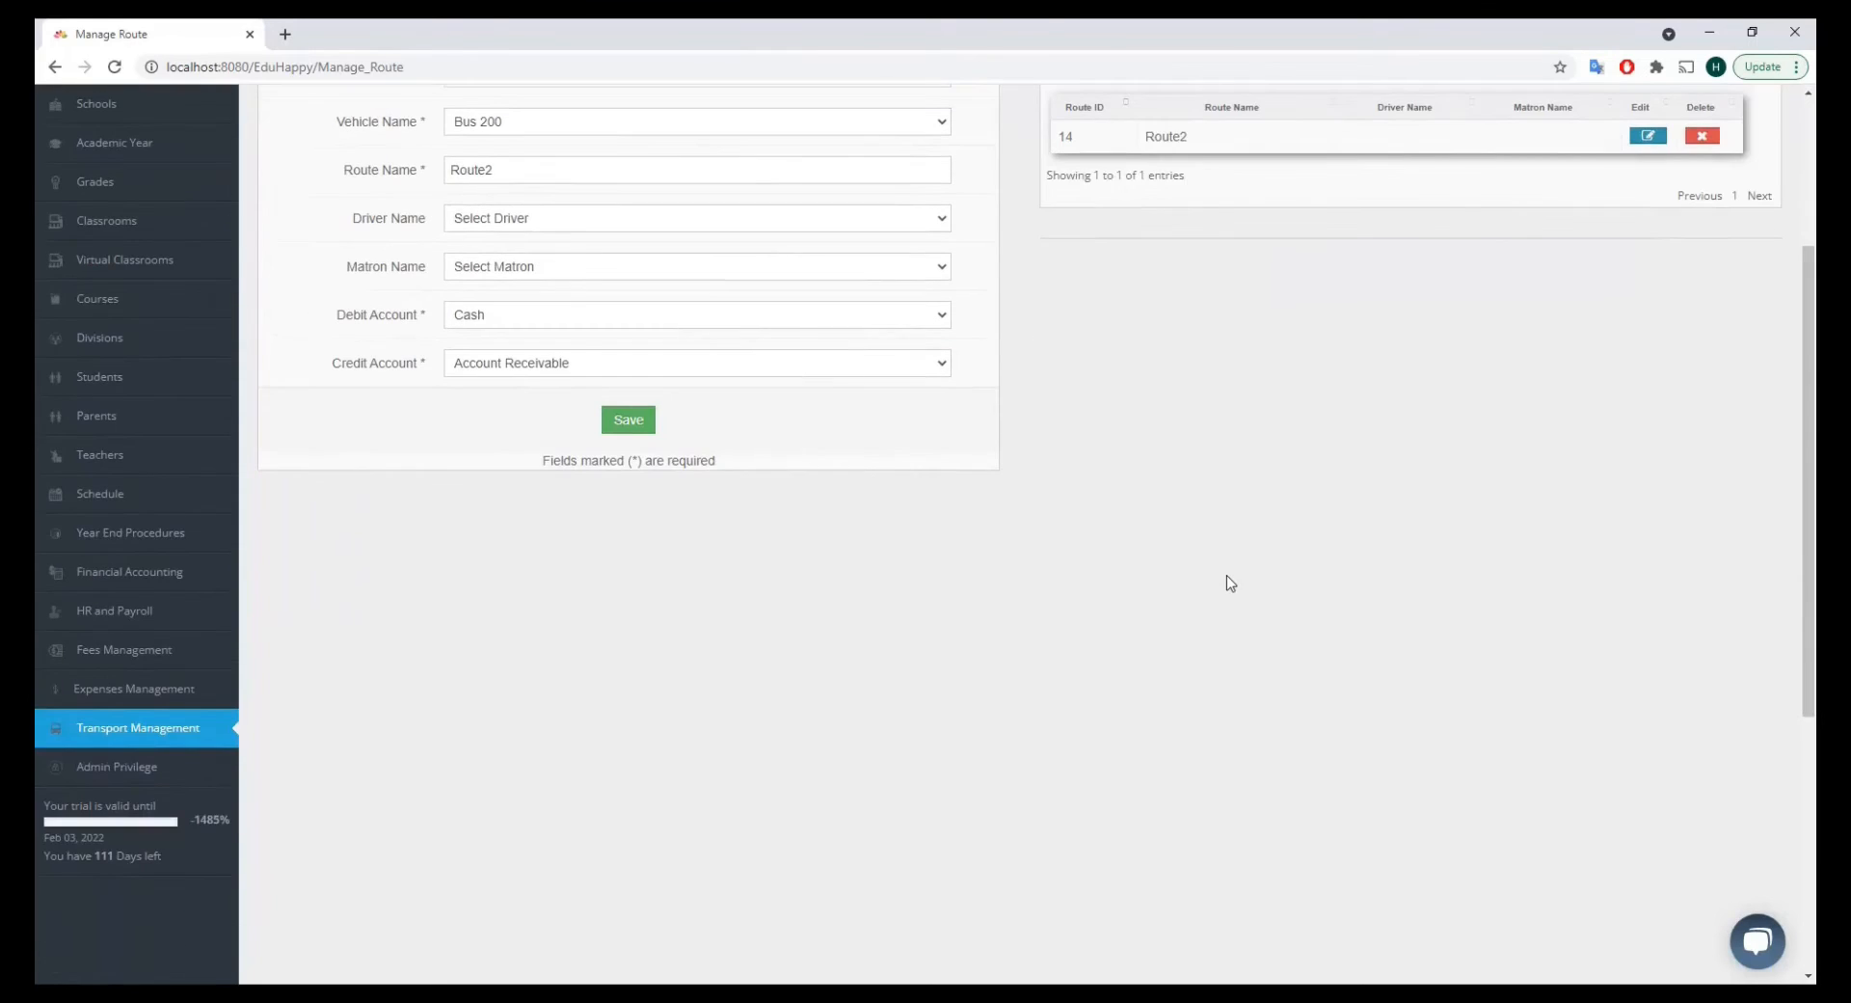
Set EduHappy School's Y-2021 transport fees to 10000 for Route1 and 12000 for Route2.
left_click(178, 740)
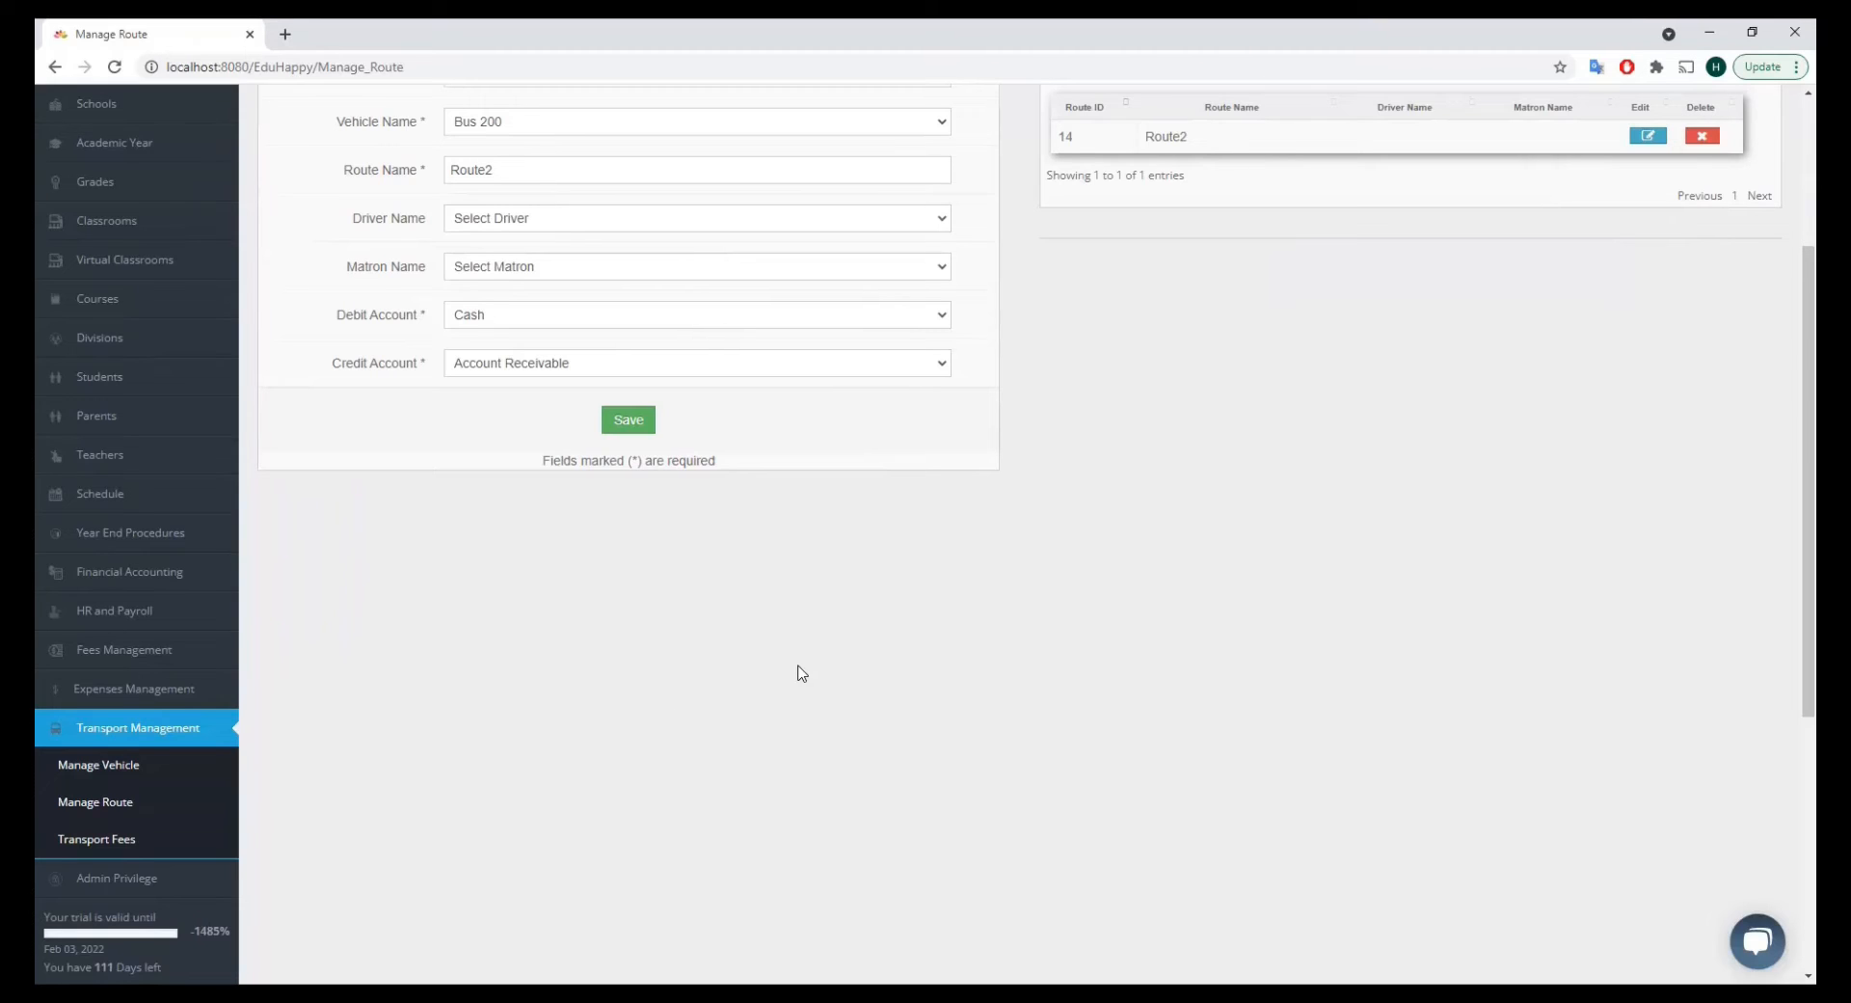
left_click(76, 846)
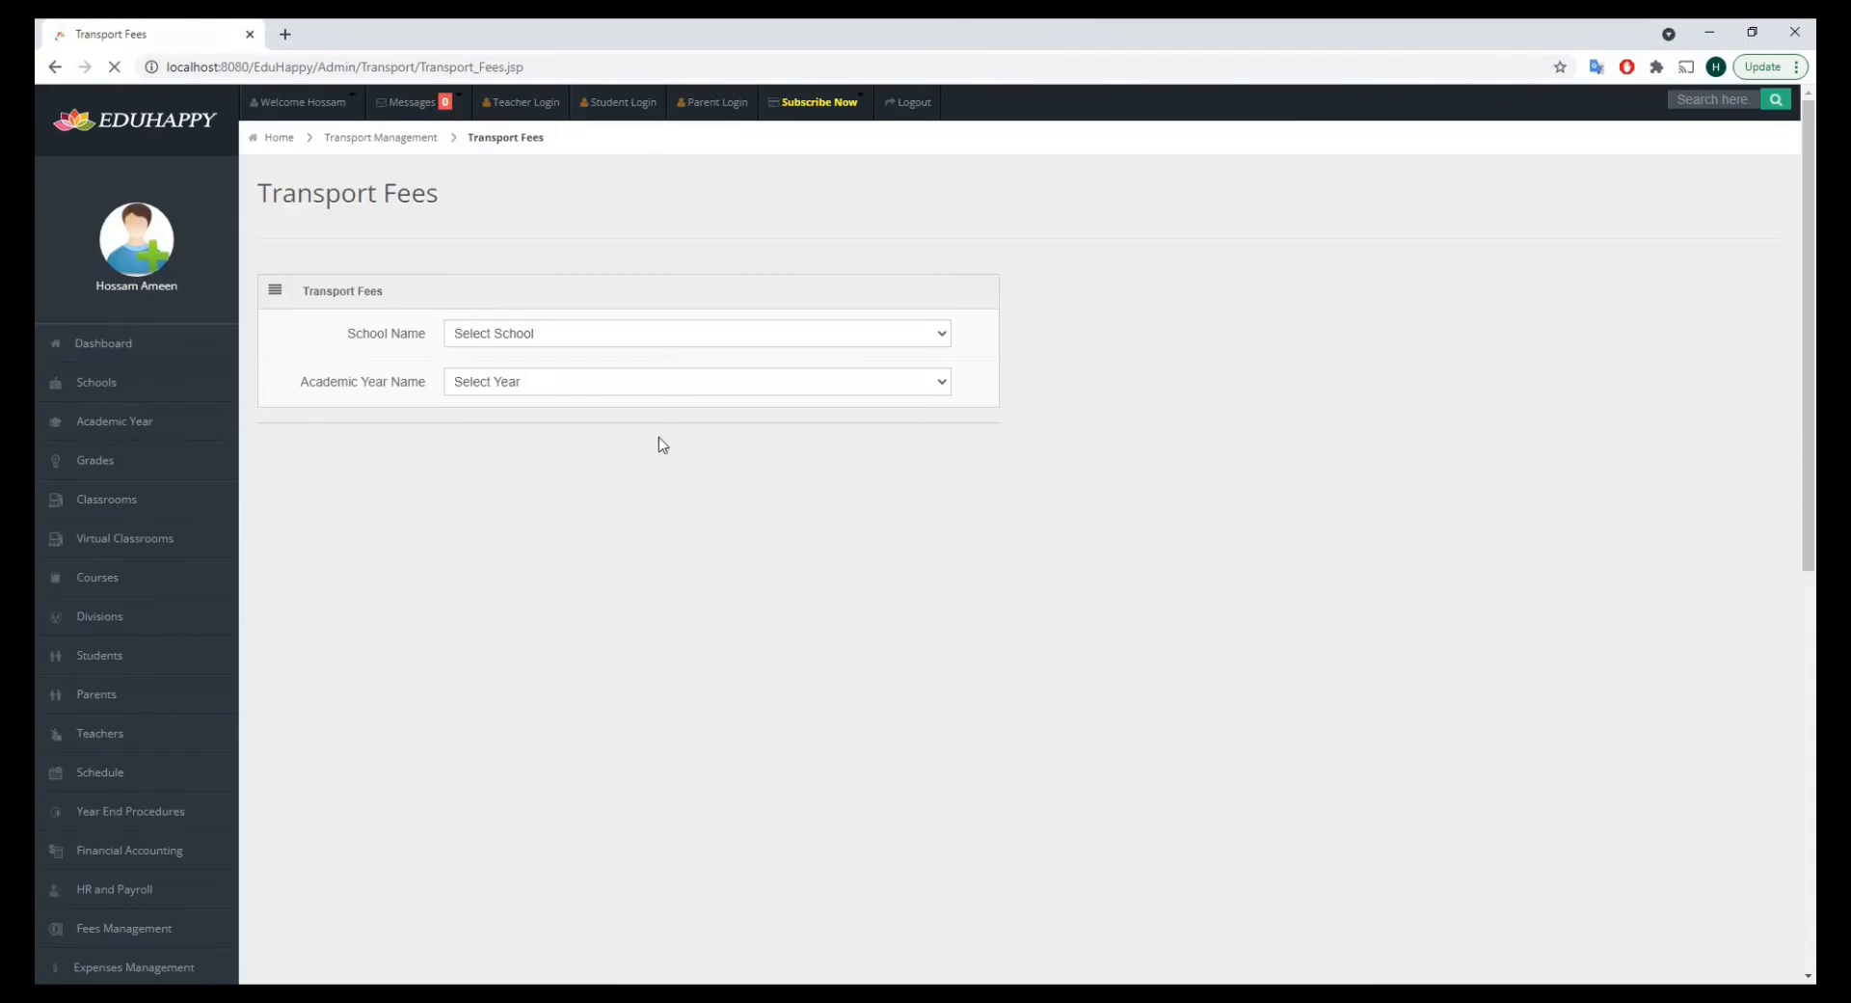
left_click(651, 334)
left_click(552, 391)
left_click(538, 387)
left_click(530, 430)
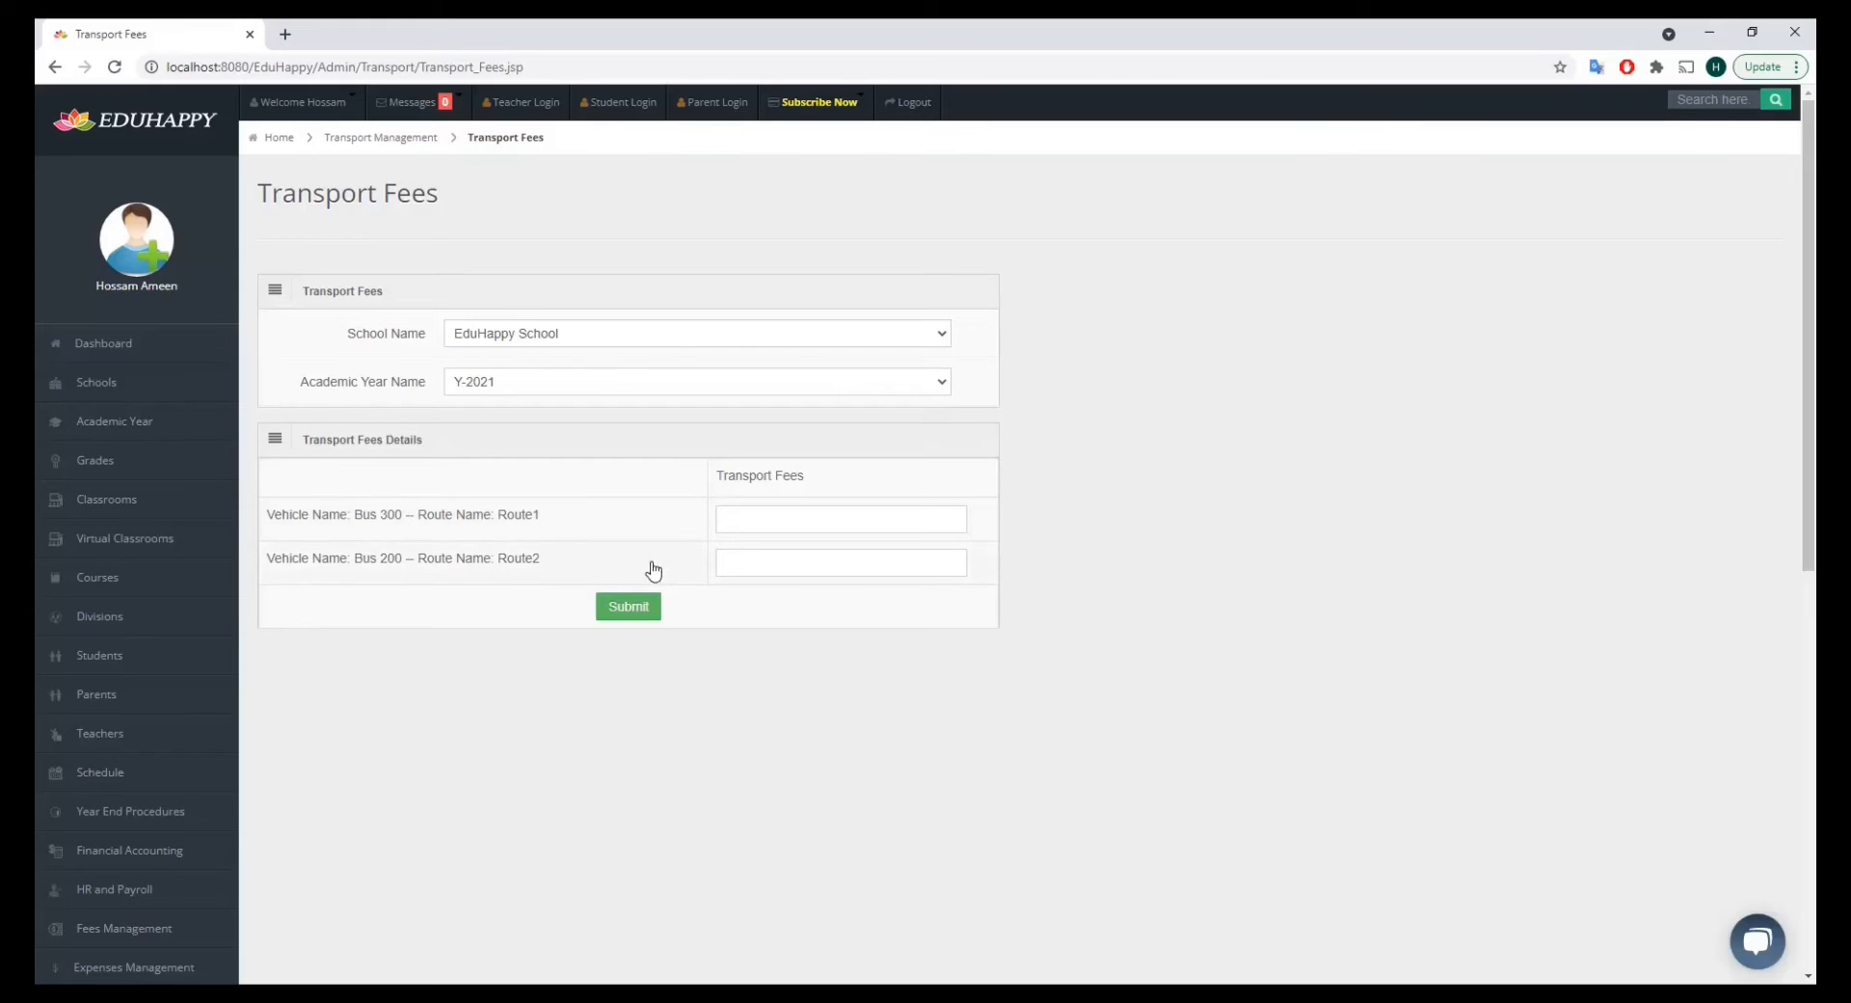
left_click(775, 523)
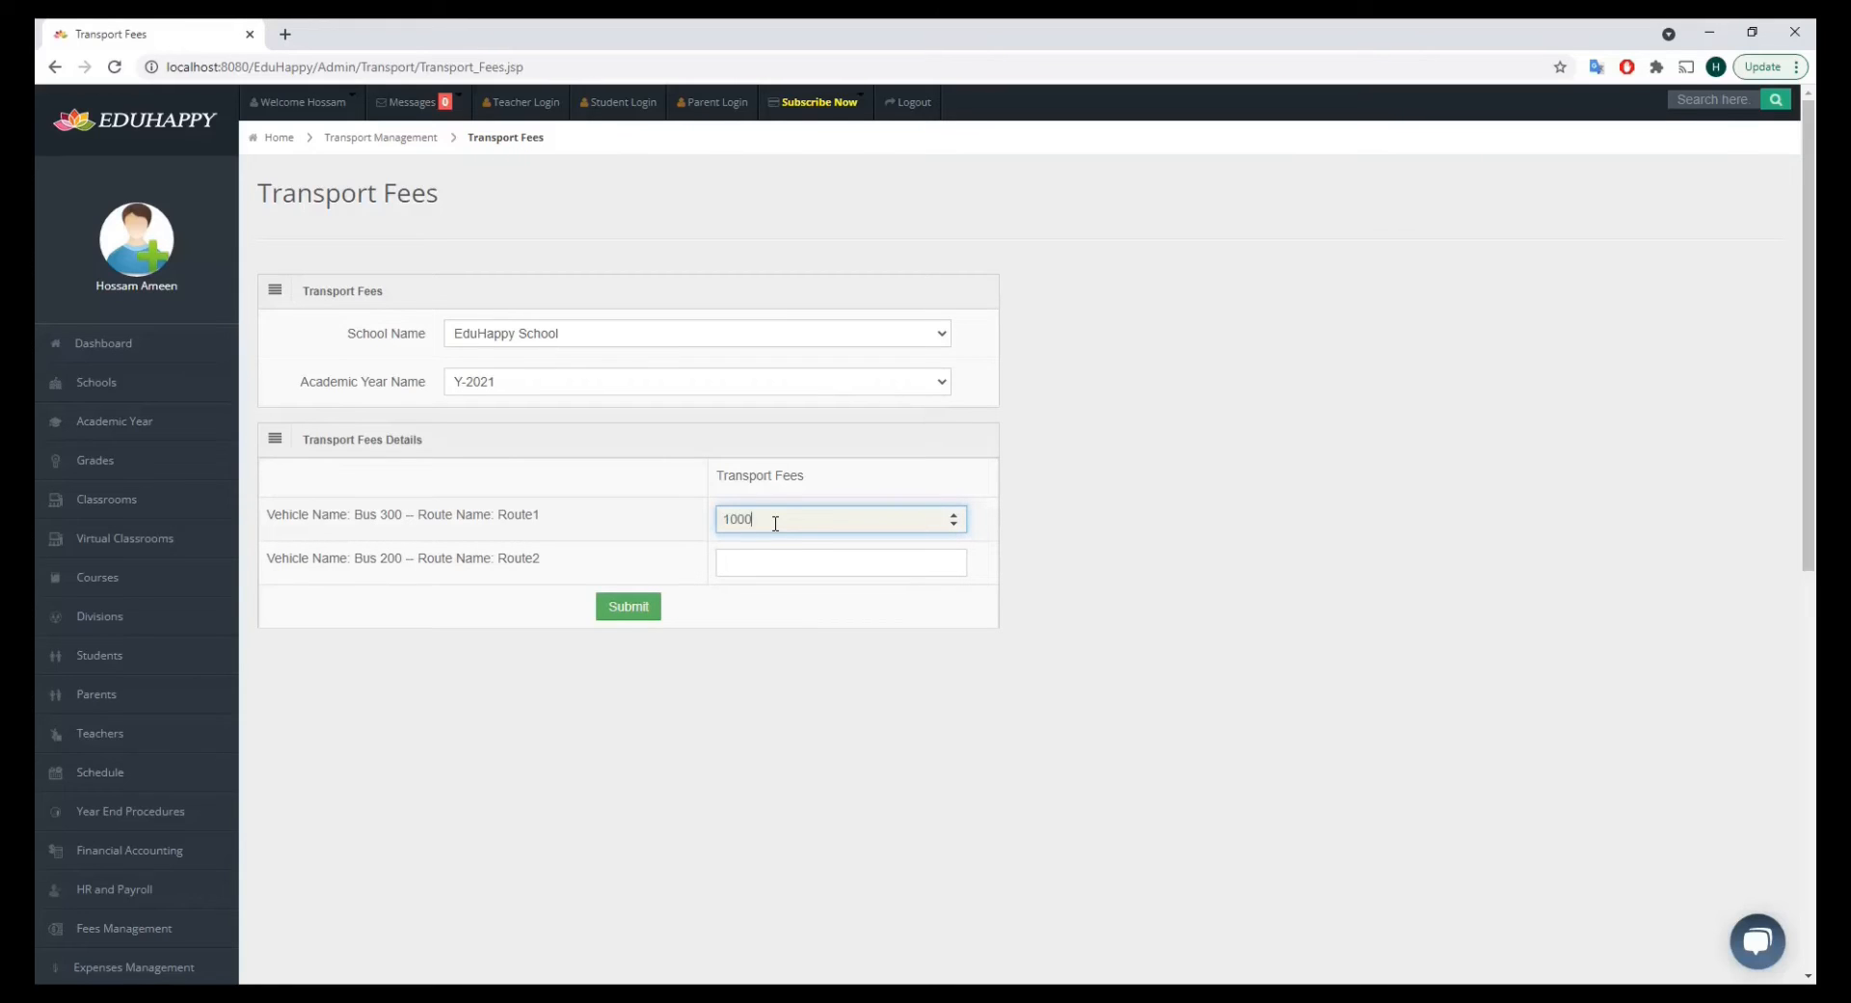
key("Tab")
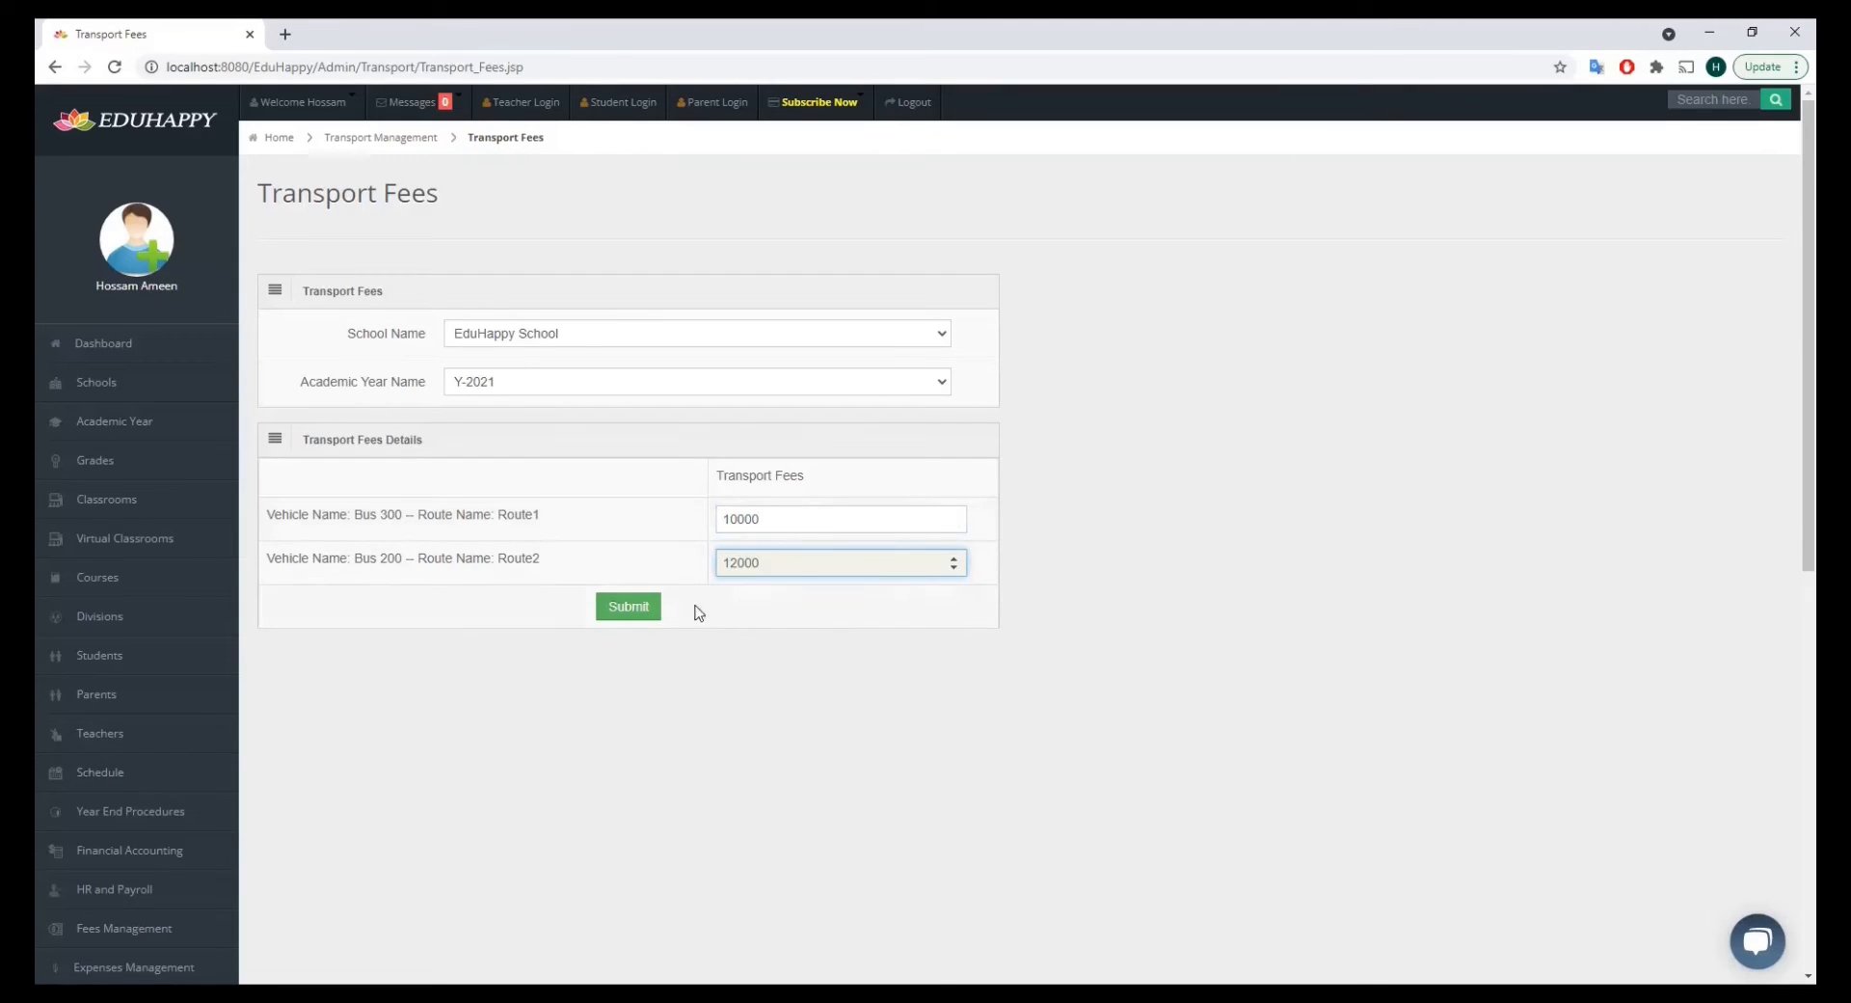
left_click(641, 613)
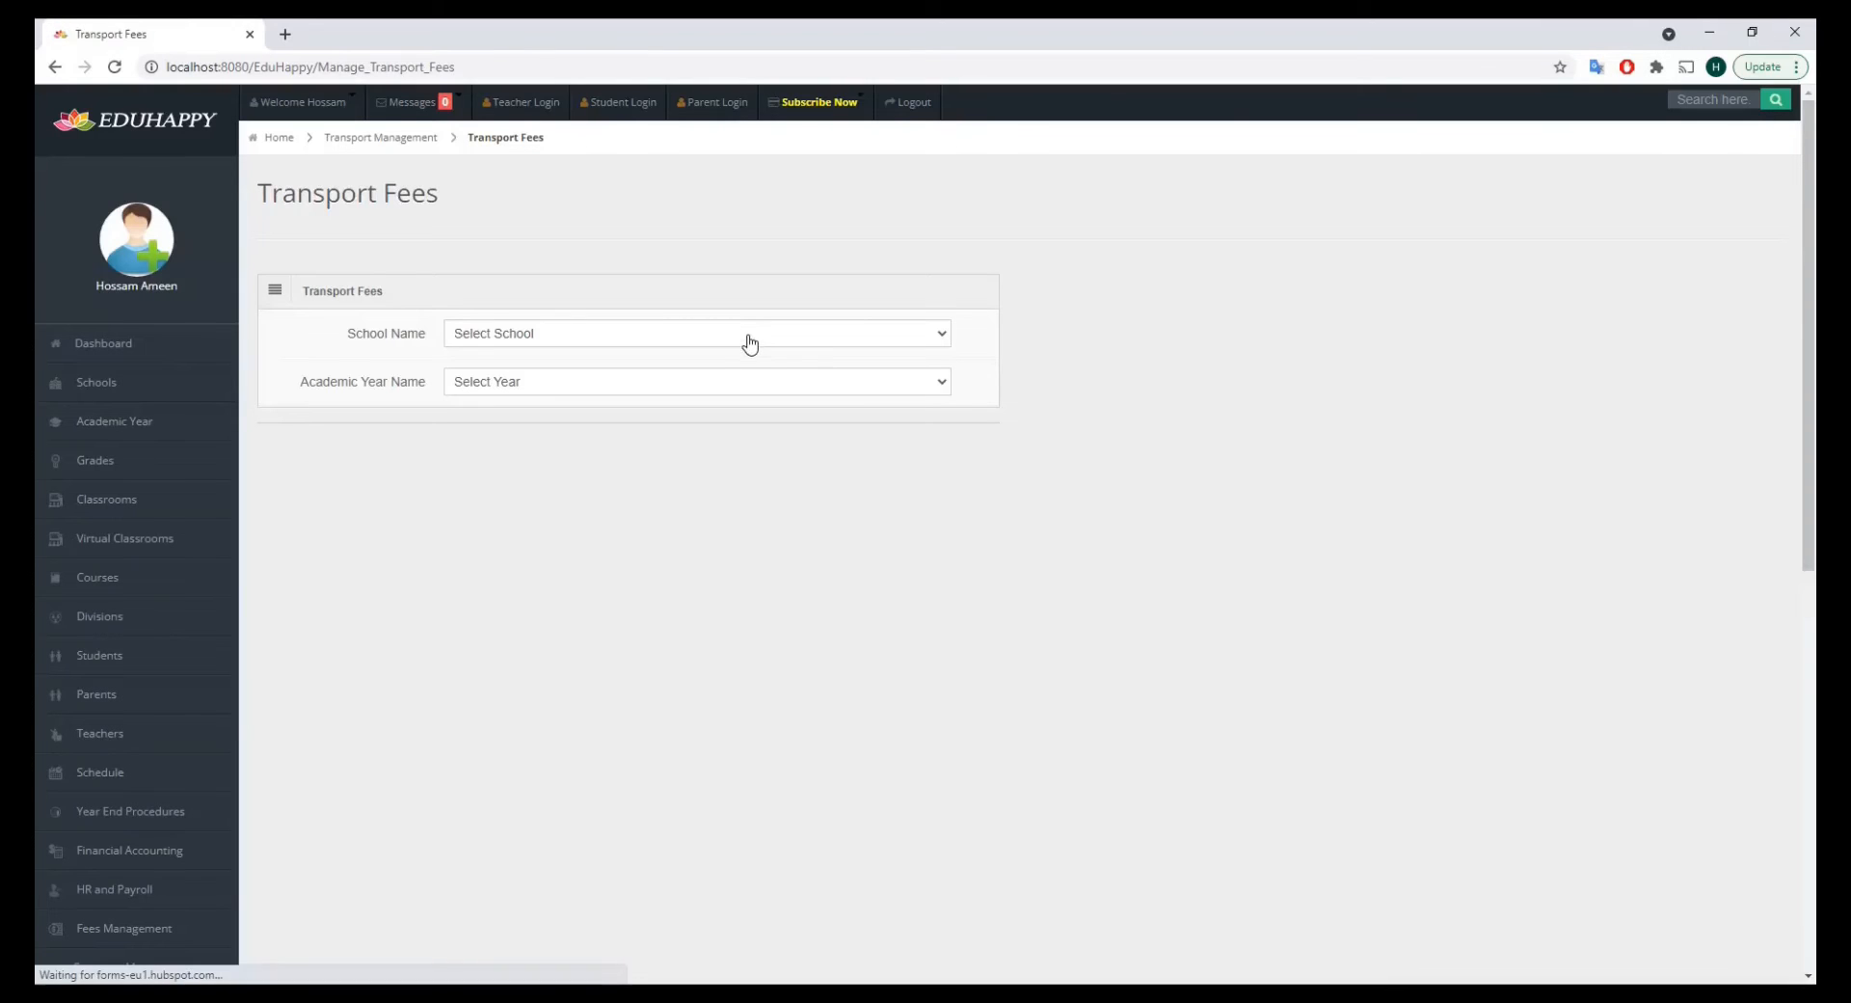
Reload the saved Y-2021 route fees, then view the empty Y-2022 fee fields.
left_click(750, 338)
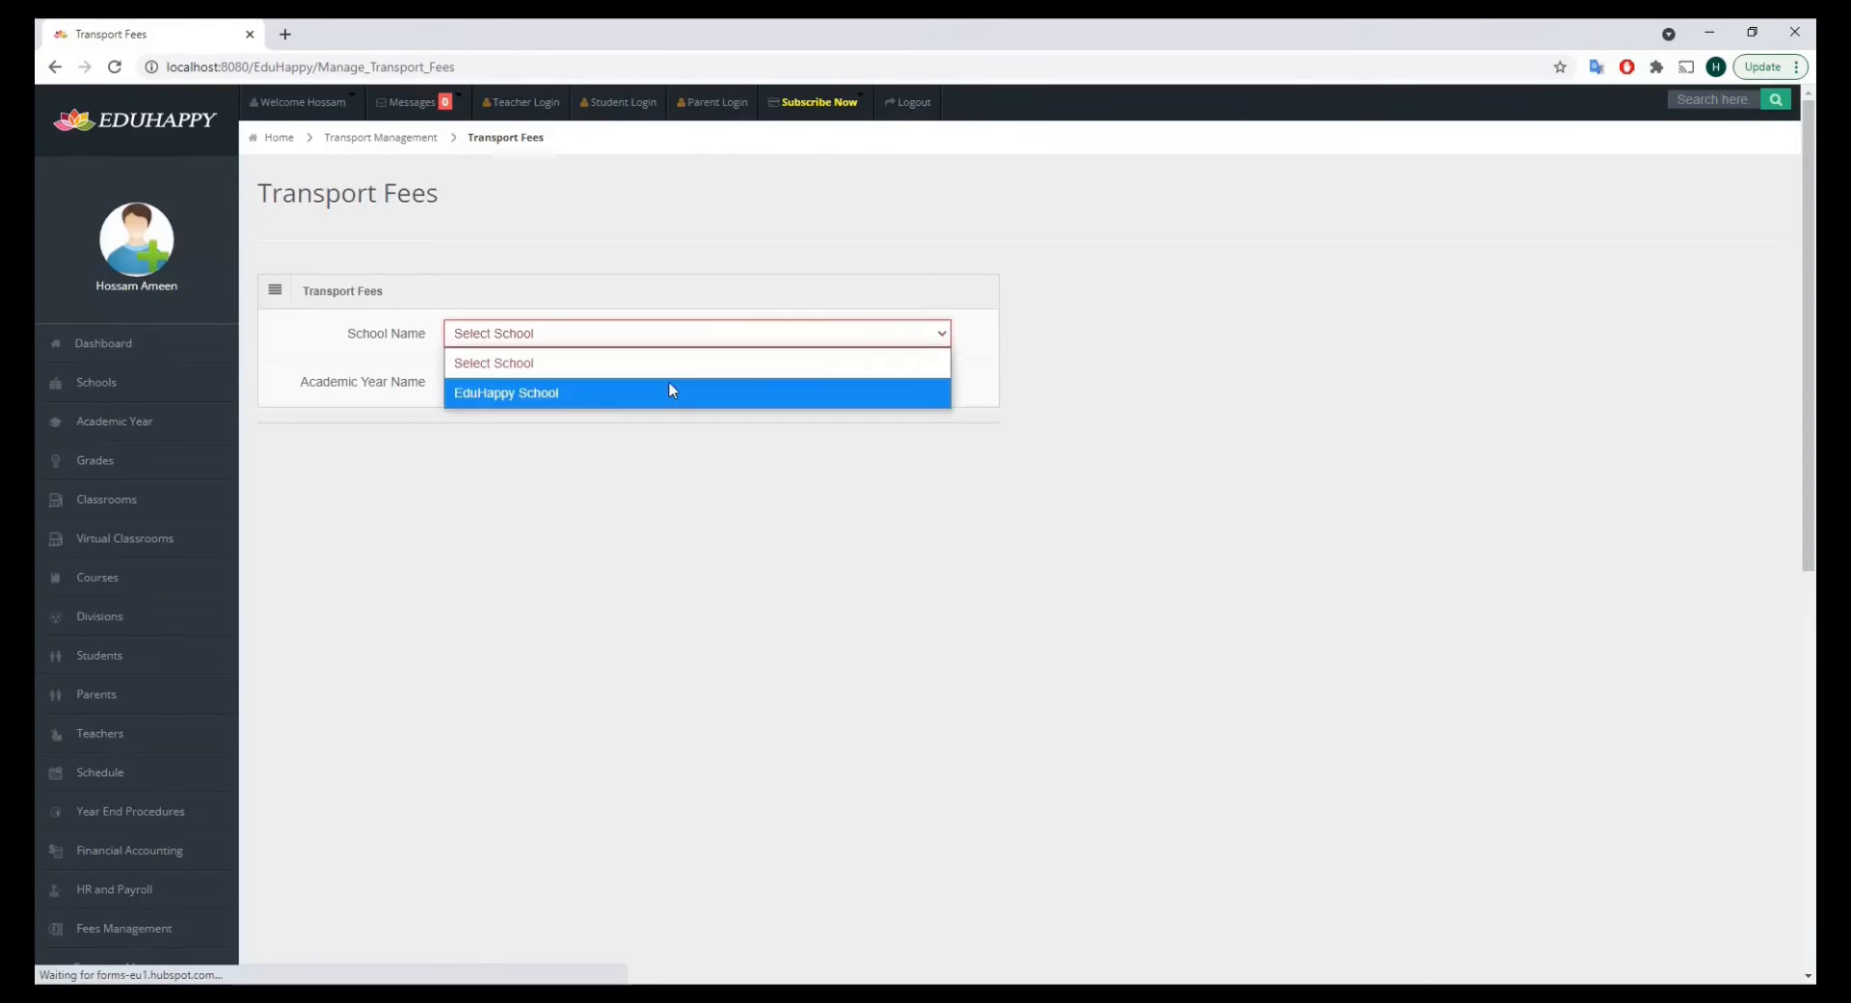
left_click(564, 391)
left_click(566, 382)
left_click(564, 441)
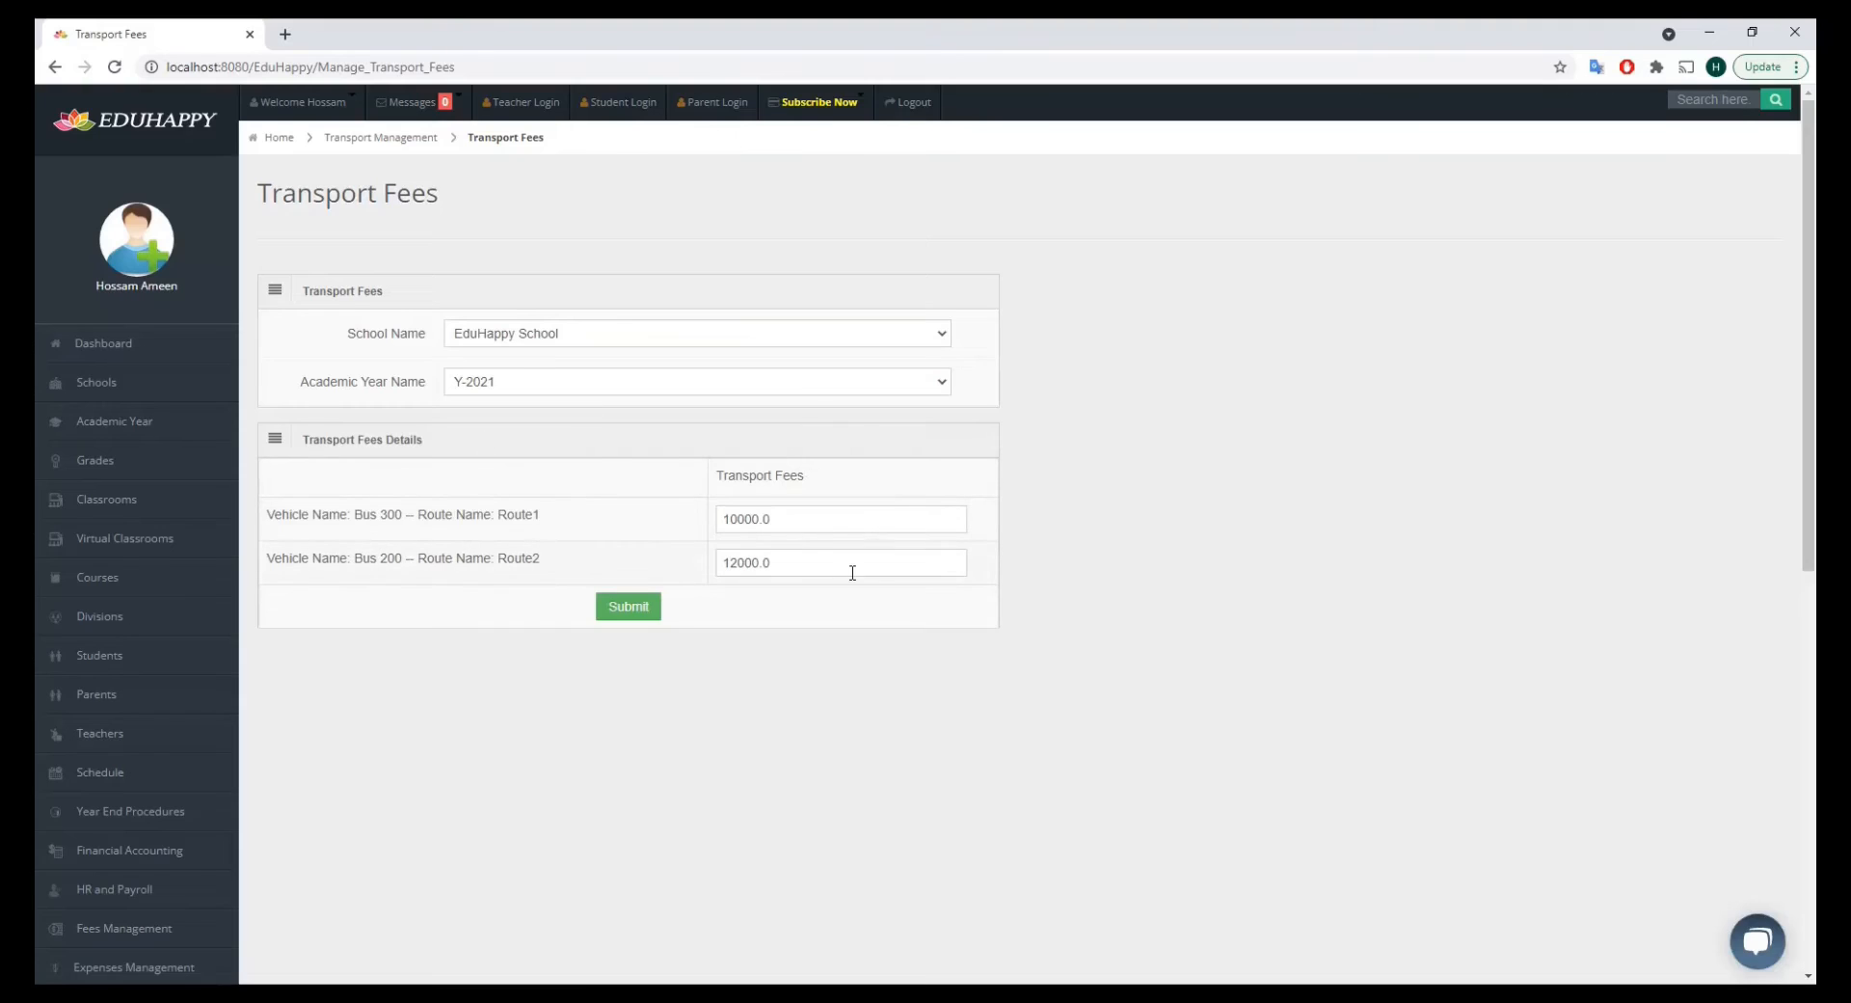
left_click(795, 388)
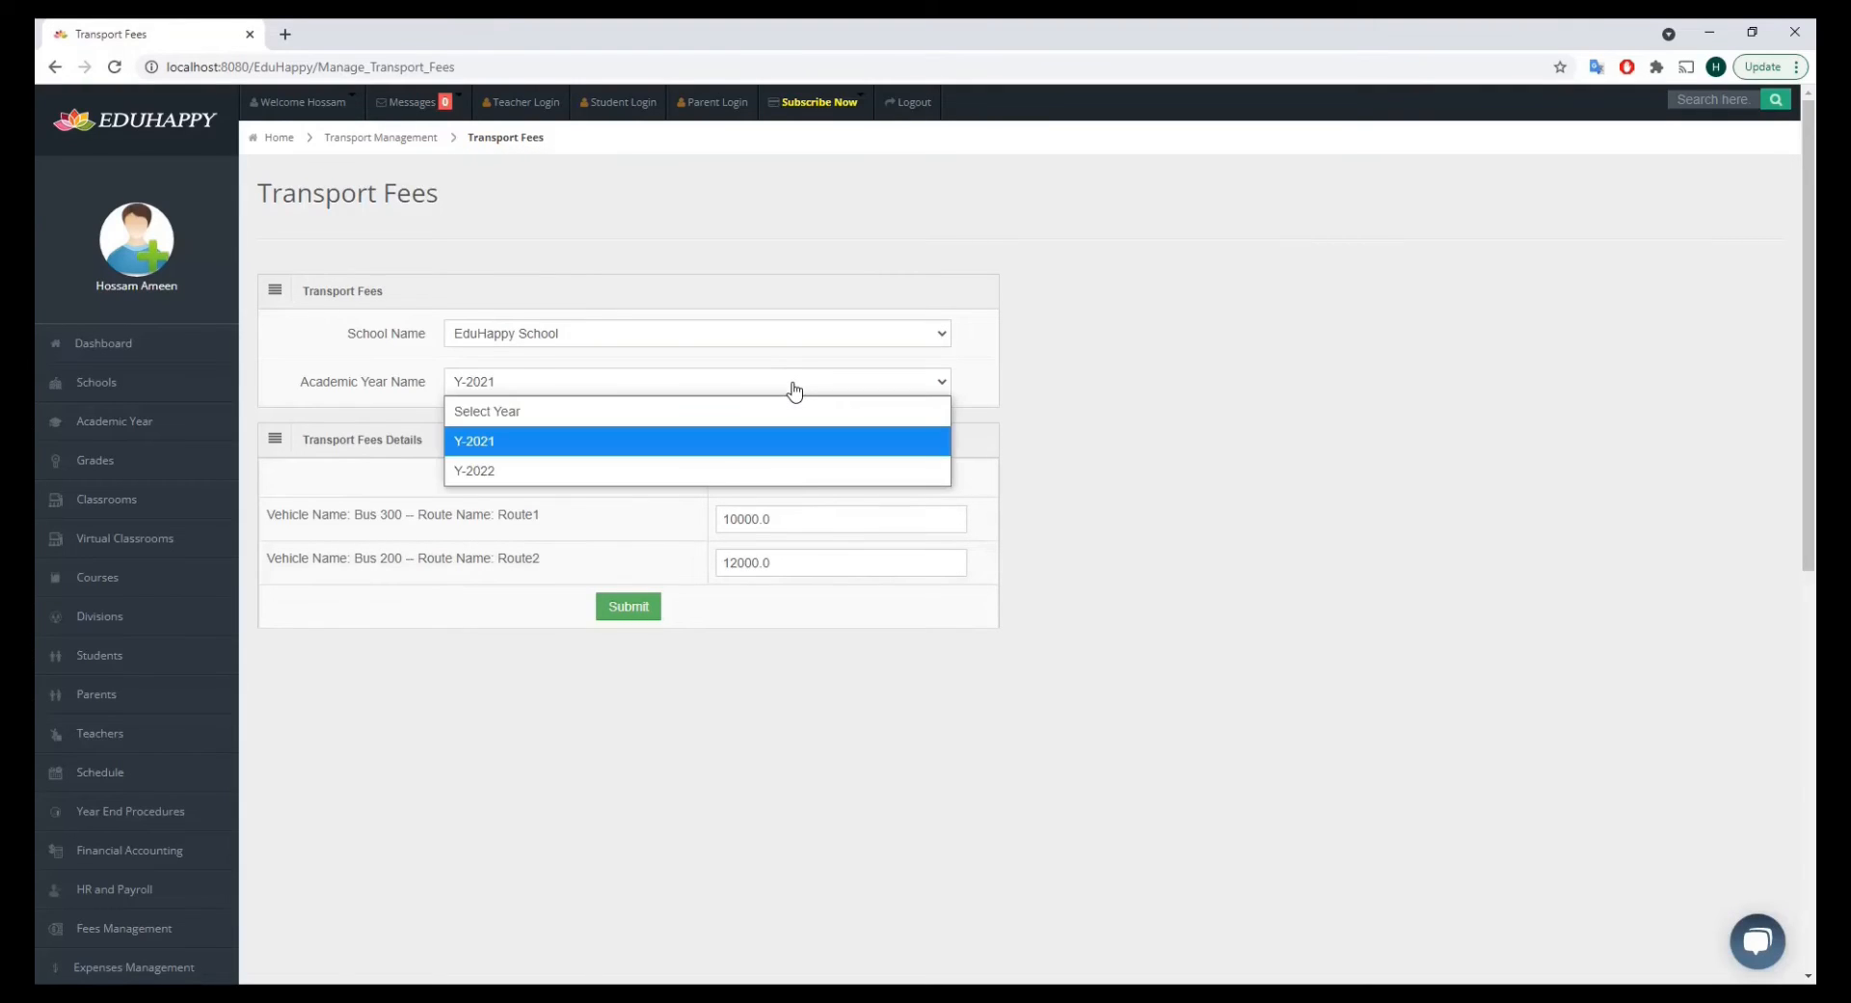
left_click(526, 472)
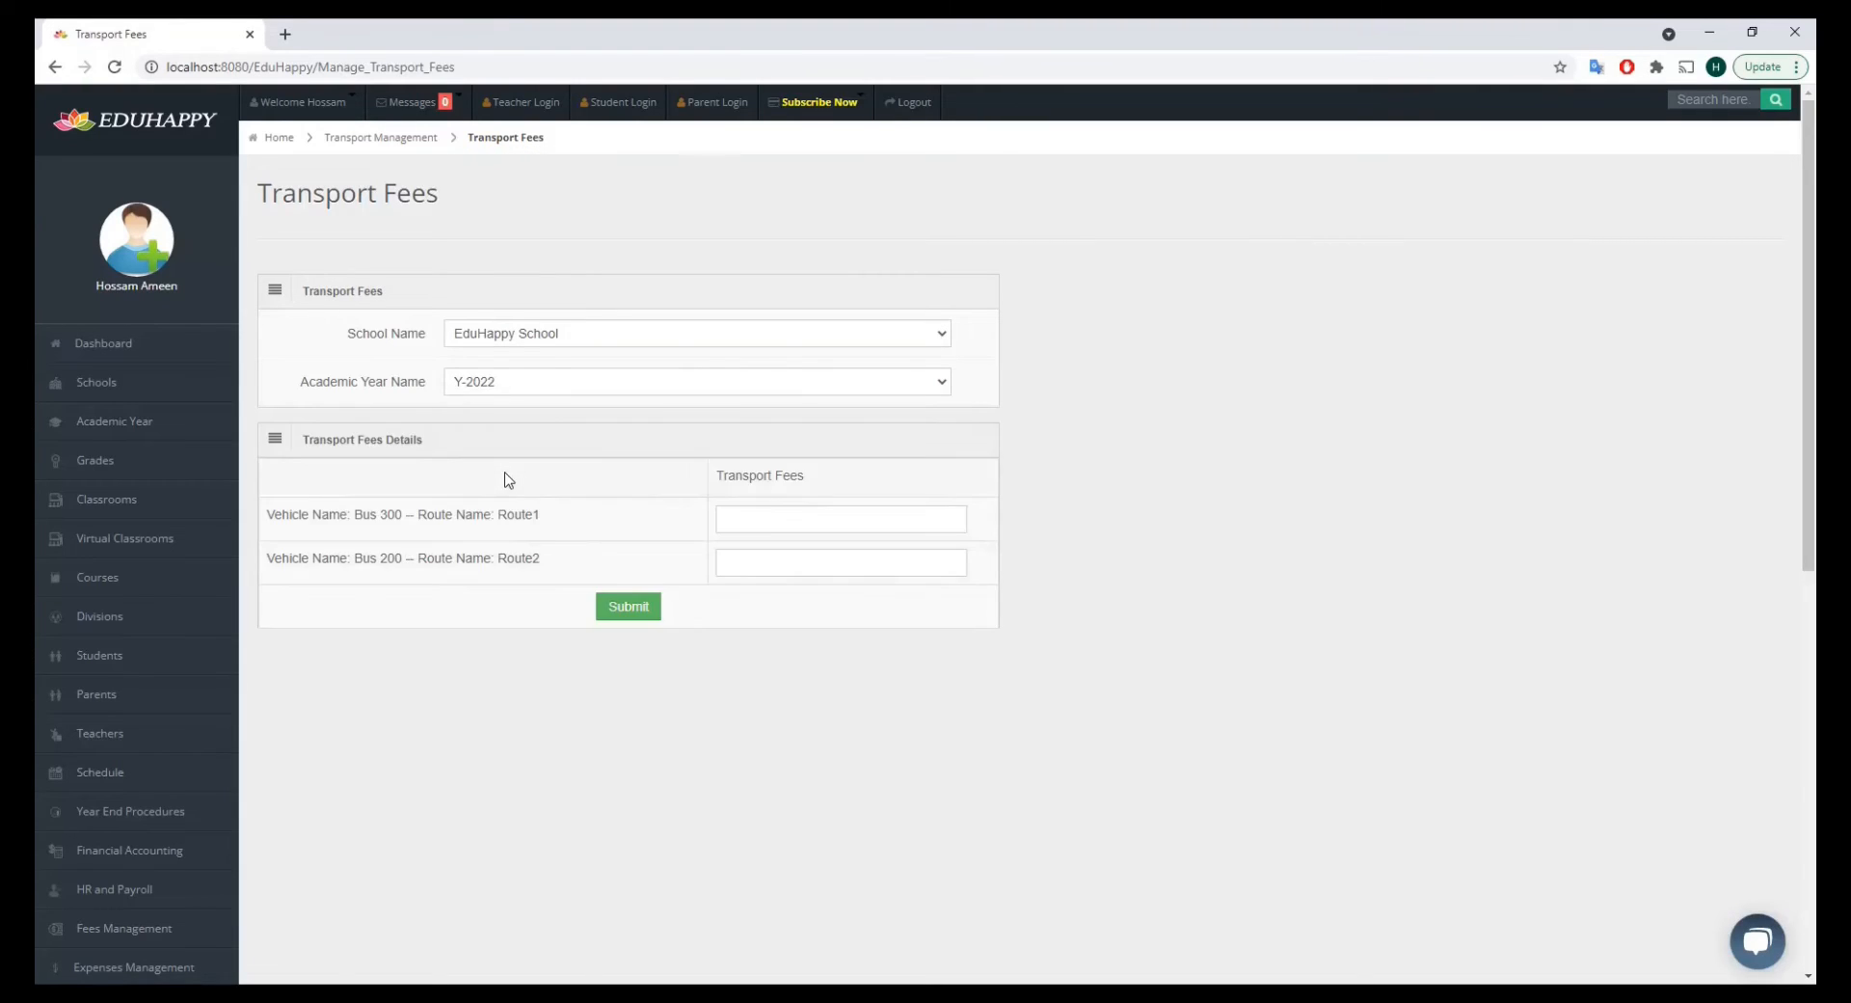
left_click(783, 526)
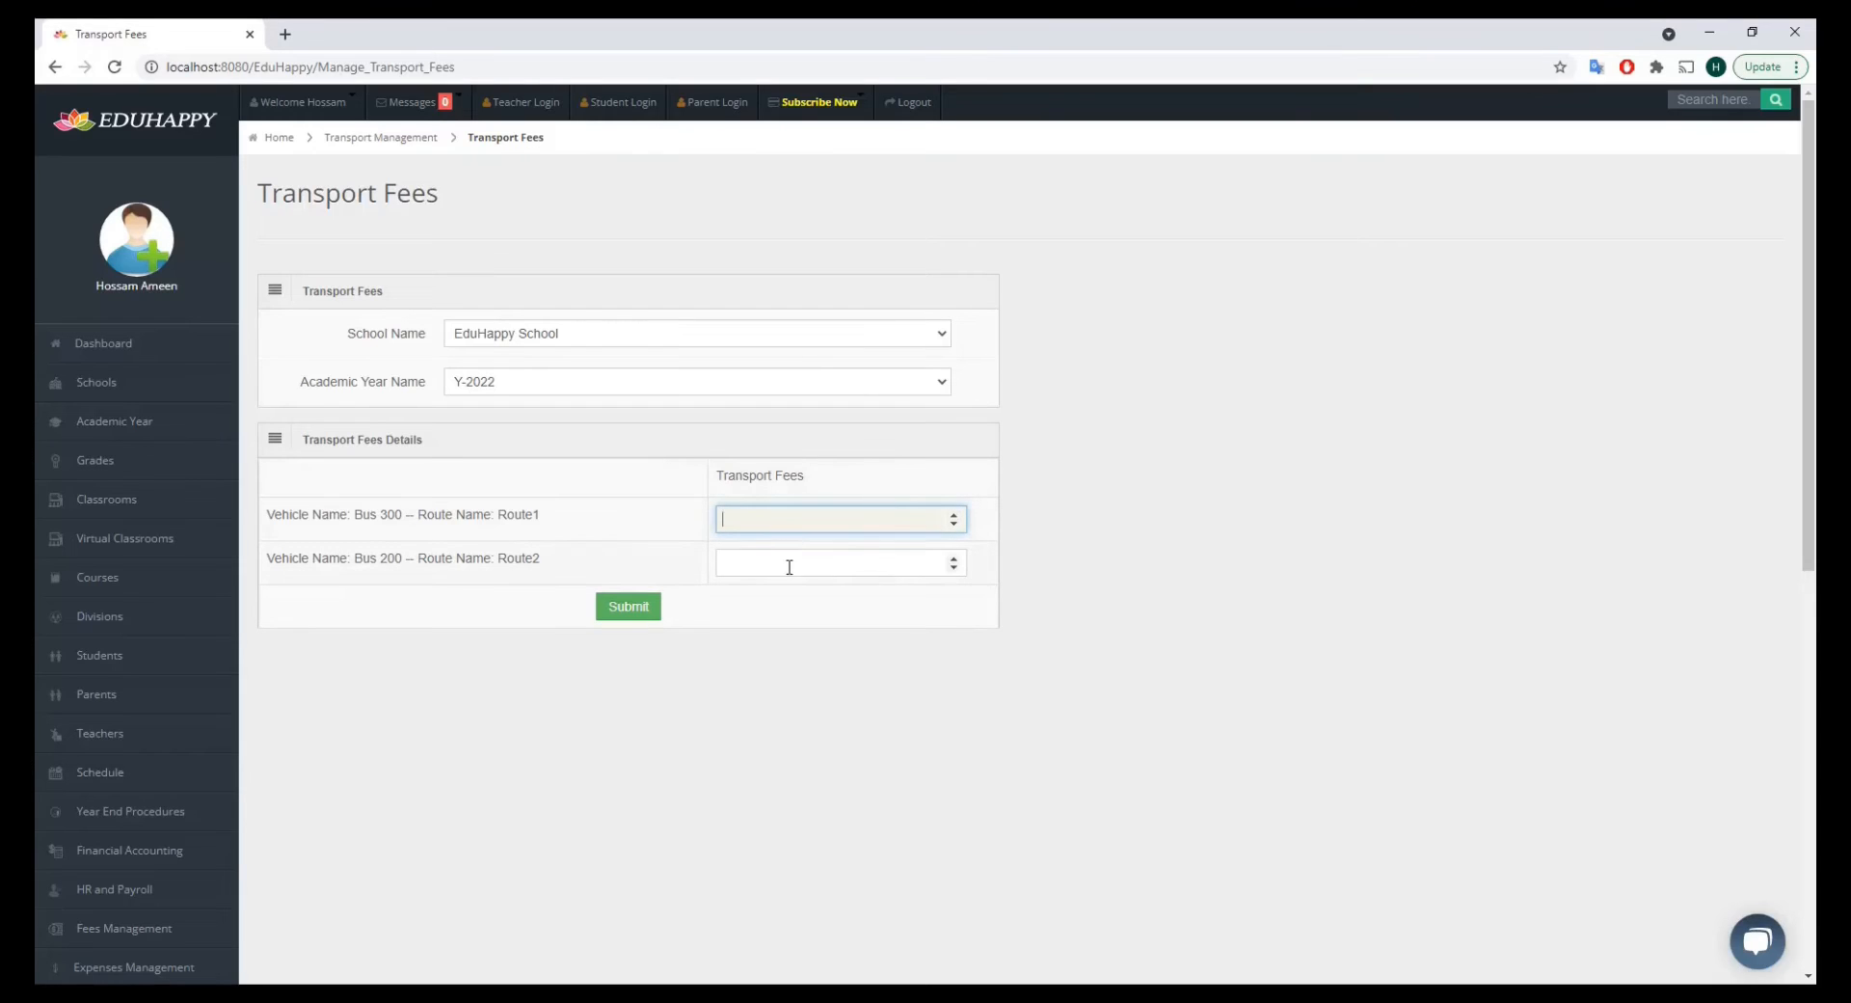
left_click(788, 562)
left_click(781, 521)
scroll(405, 574, "down", 1)
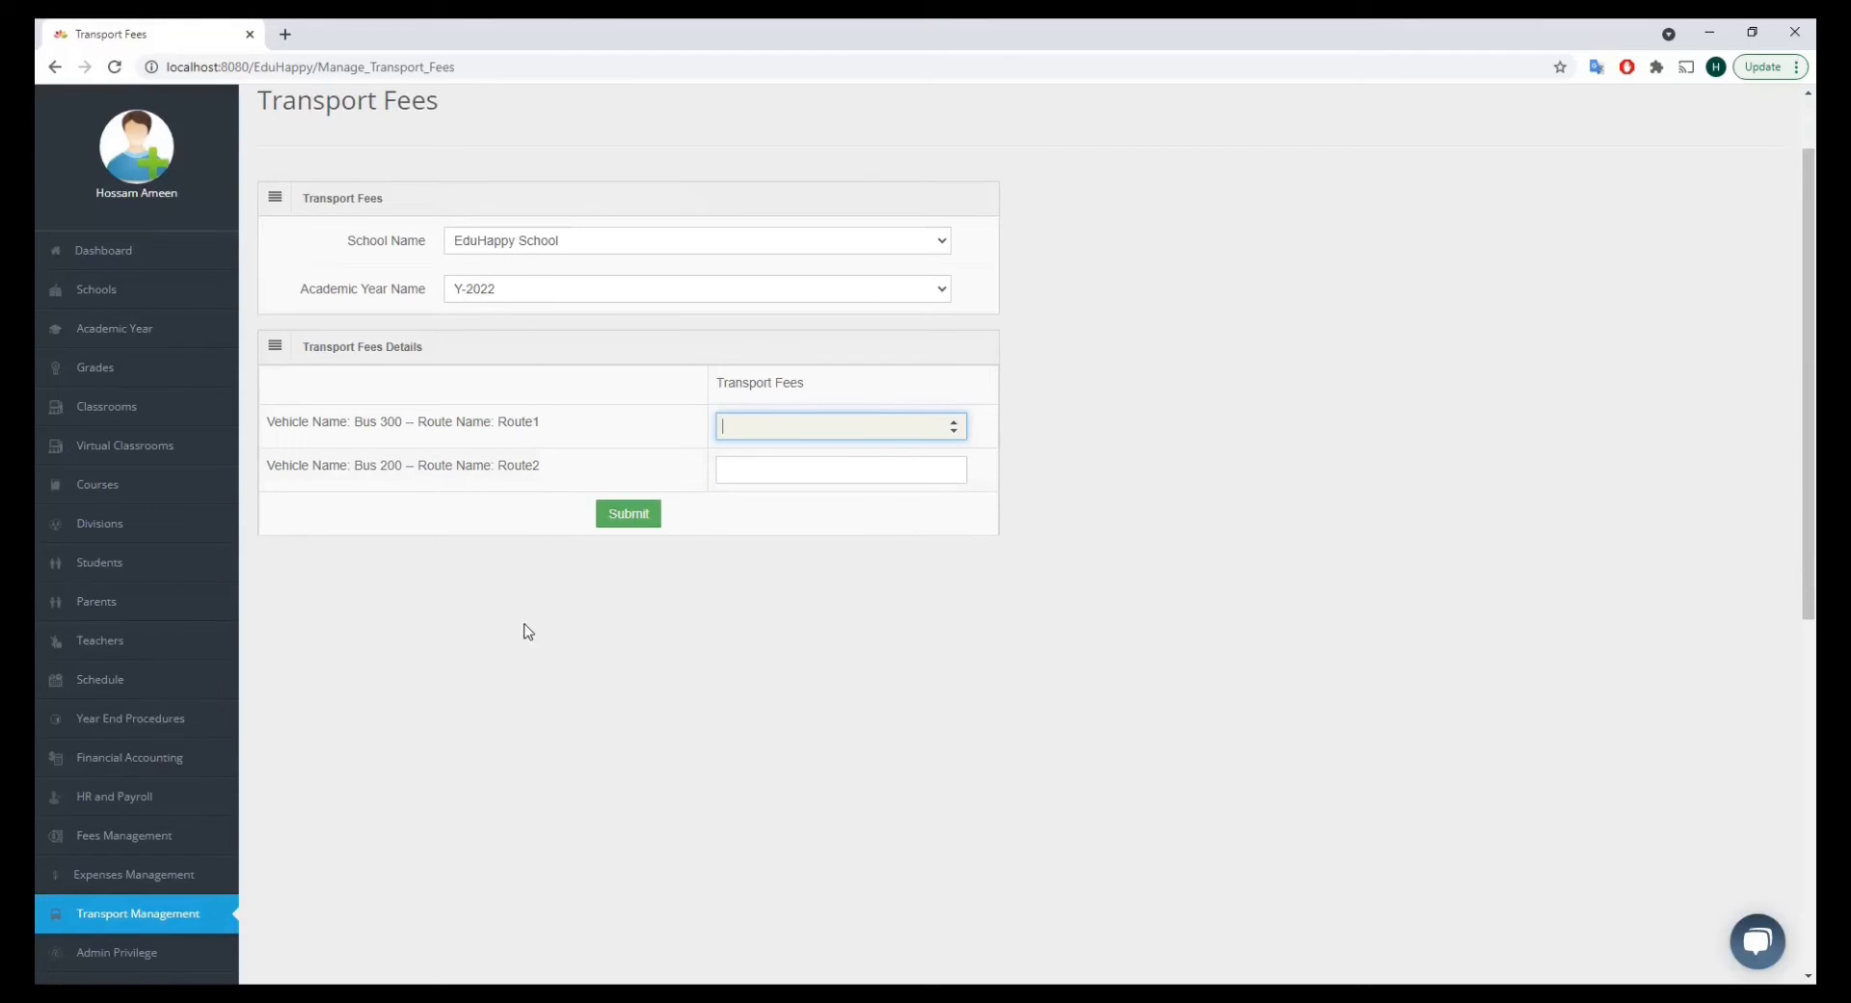
left_click(140, 567)
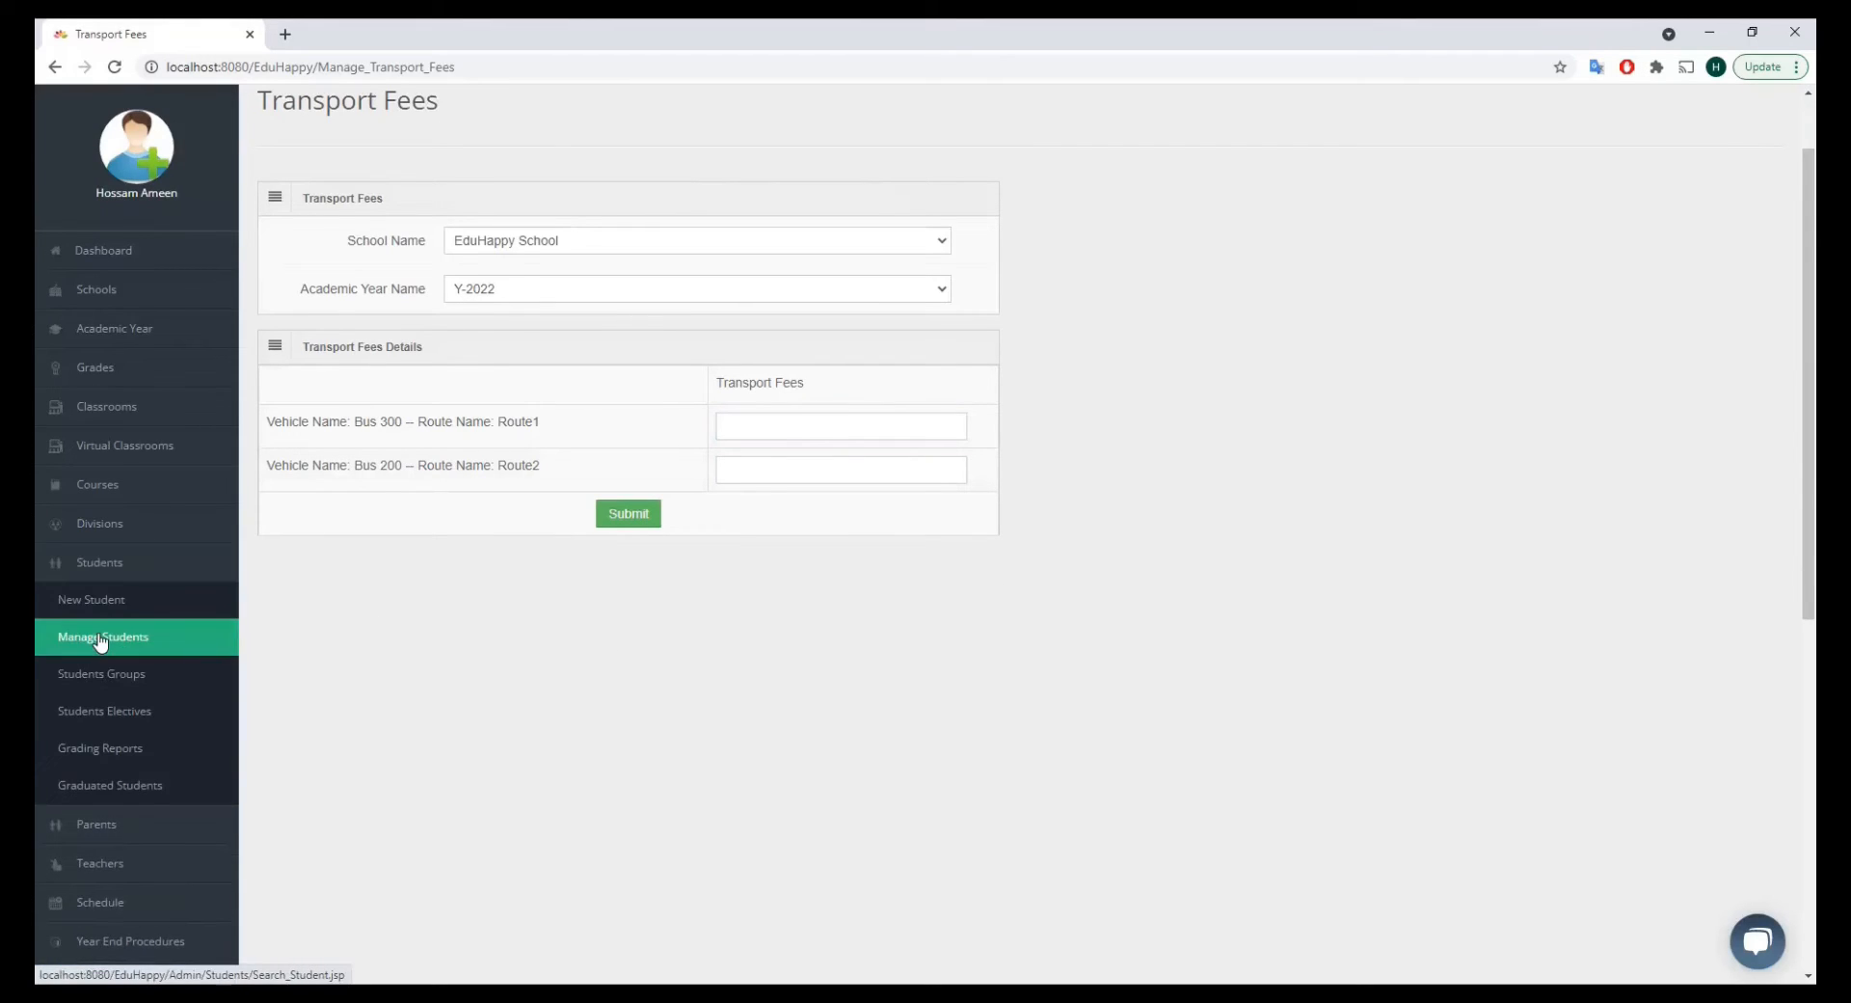
In Manage Students, search EduHappy School grade G1 and open Student1 for editing.
left_click(100, 640)
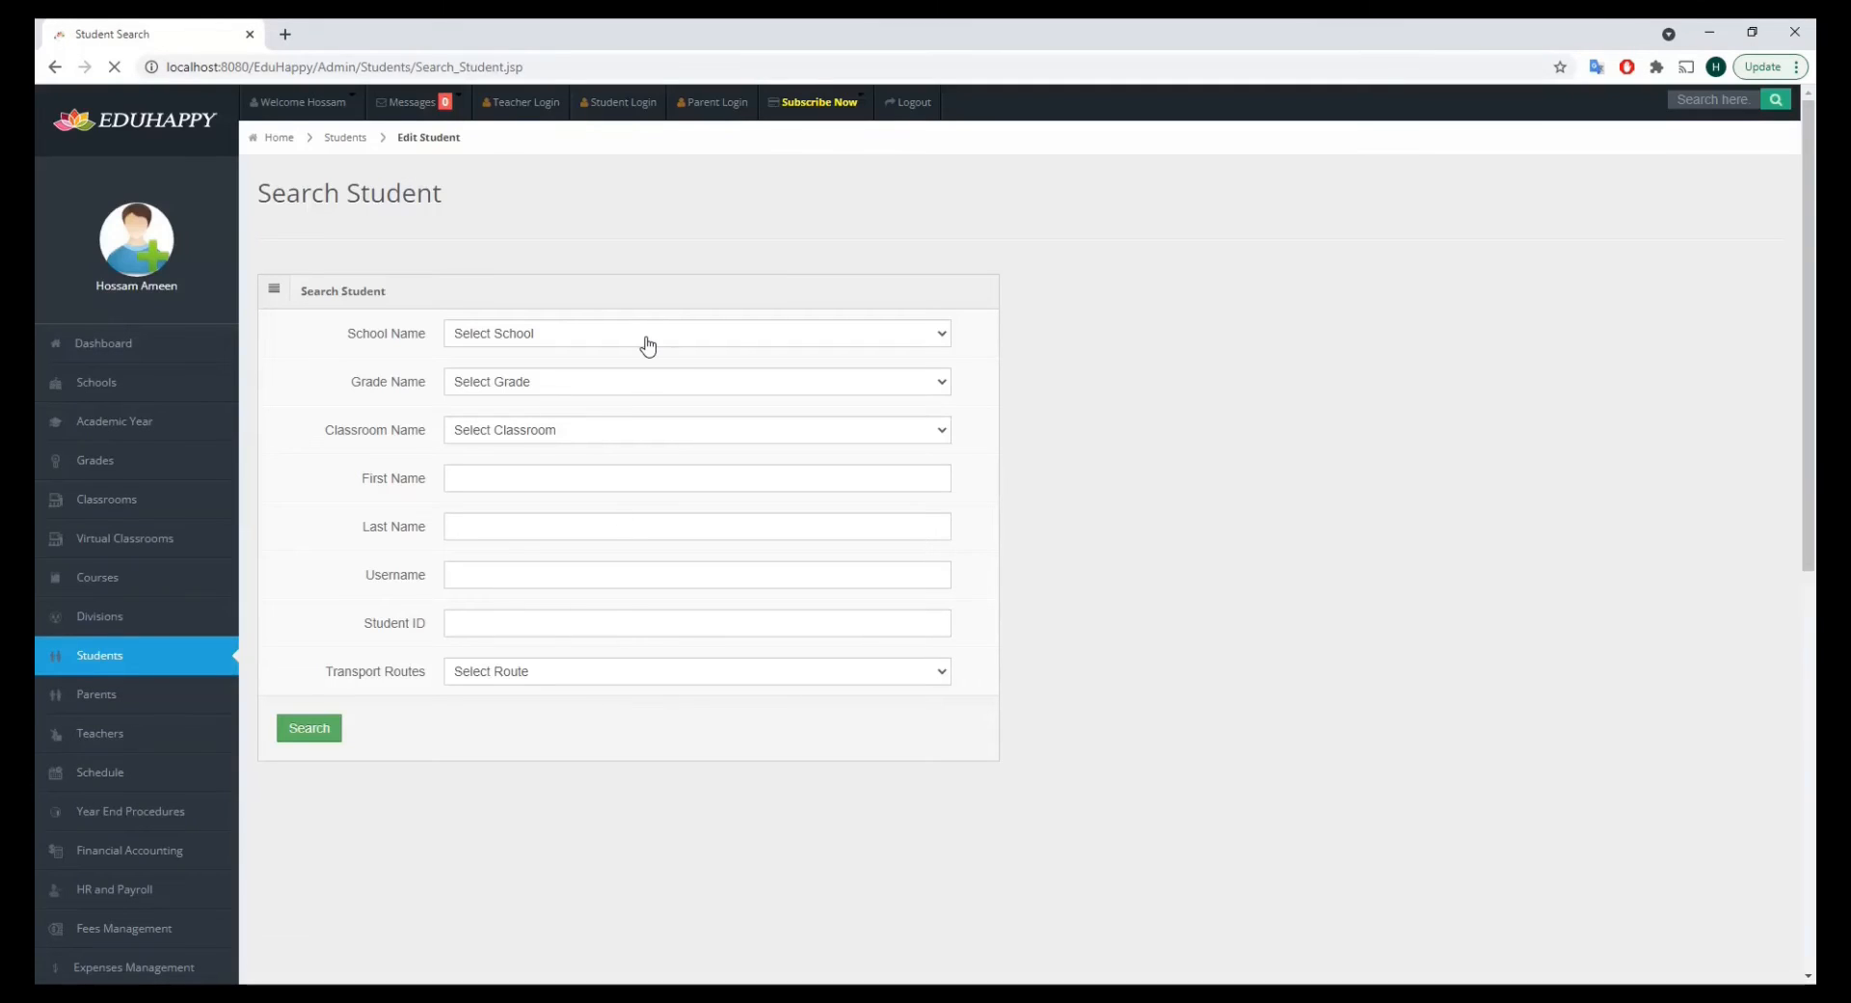
left_click(646, 344)
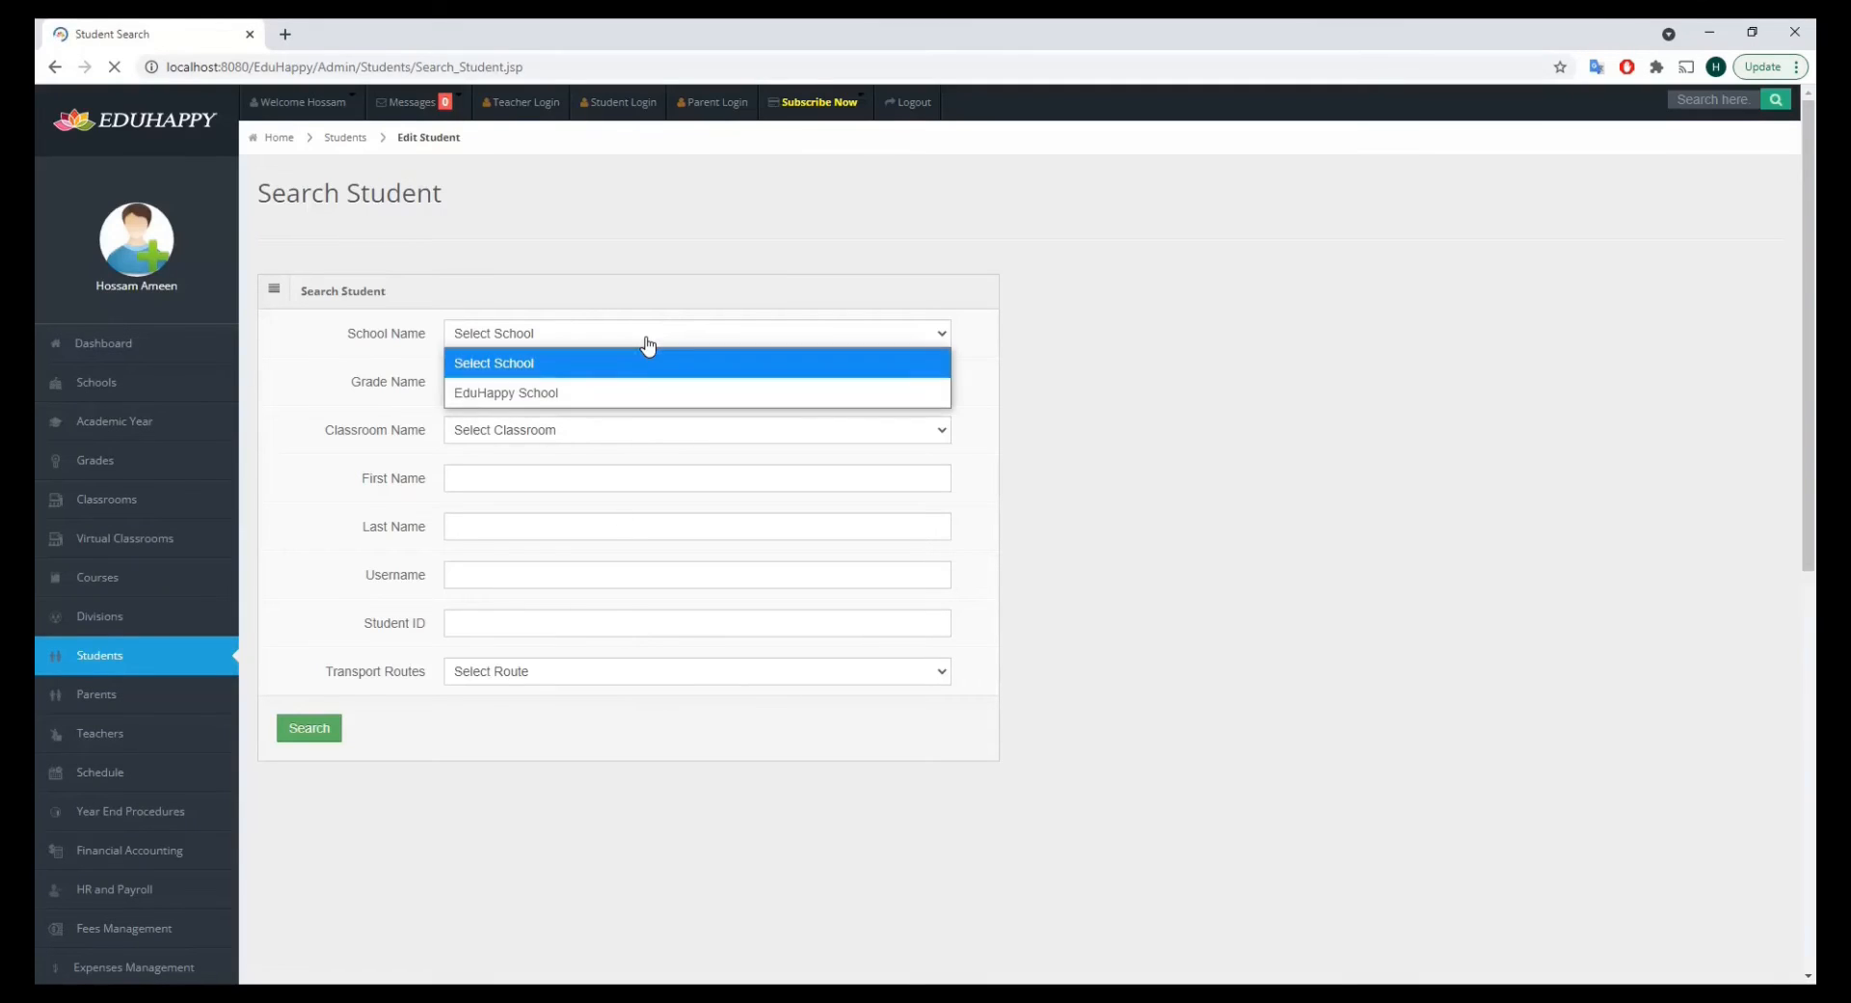
left_click(578, 390)
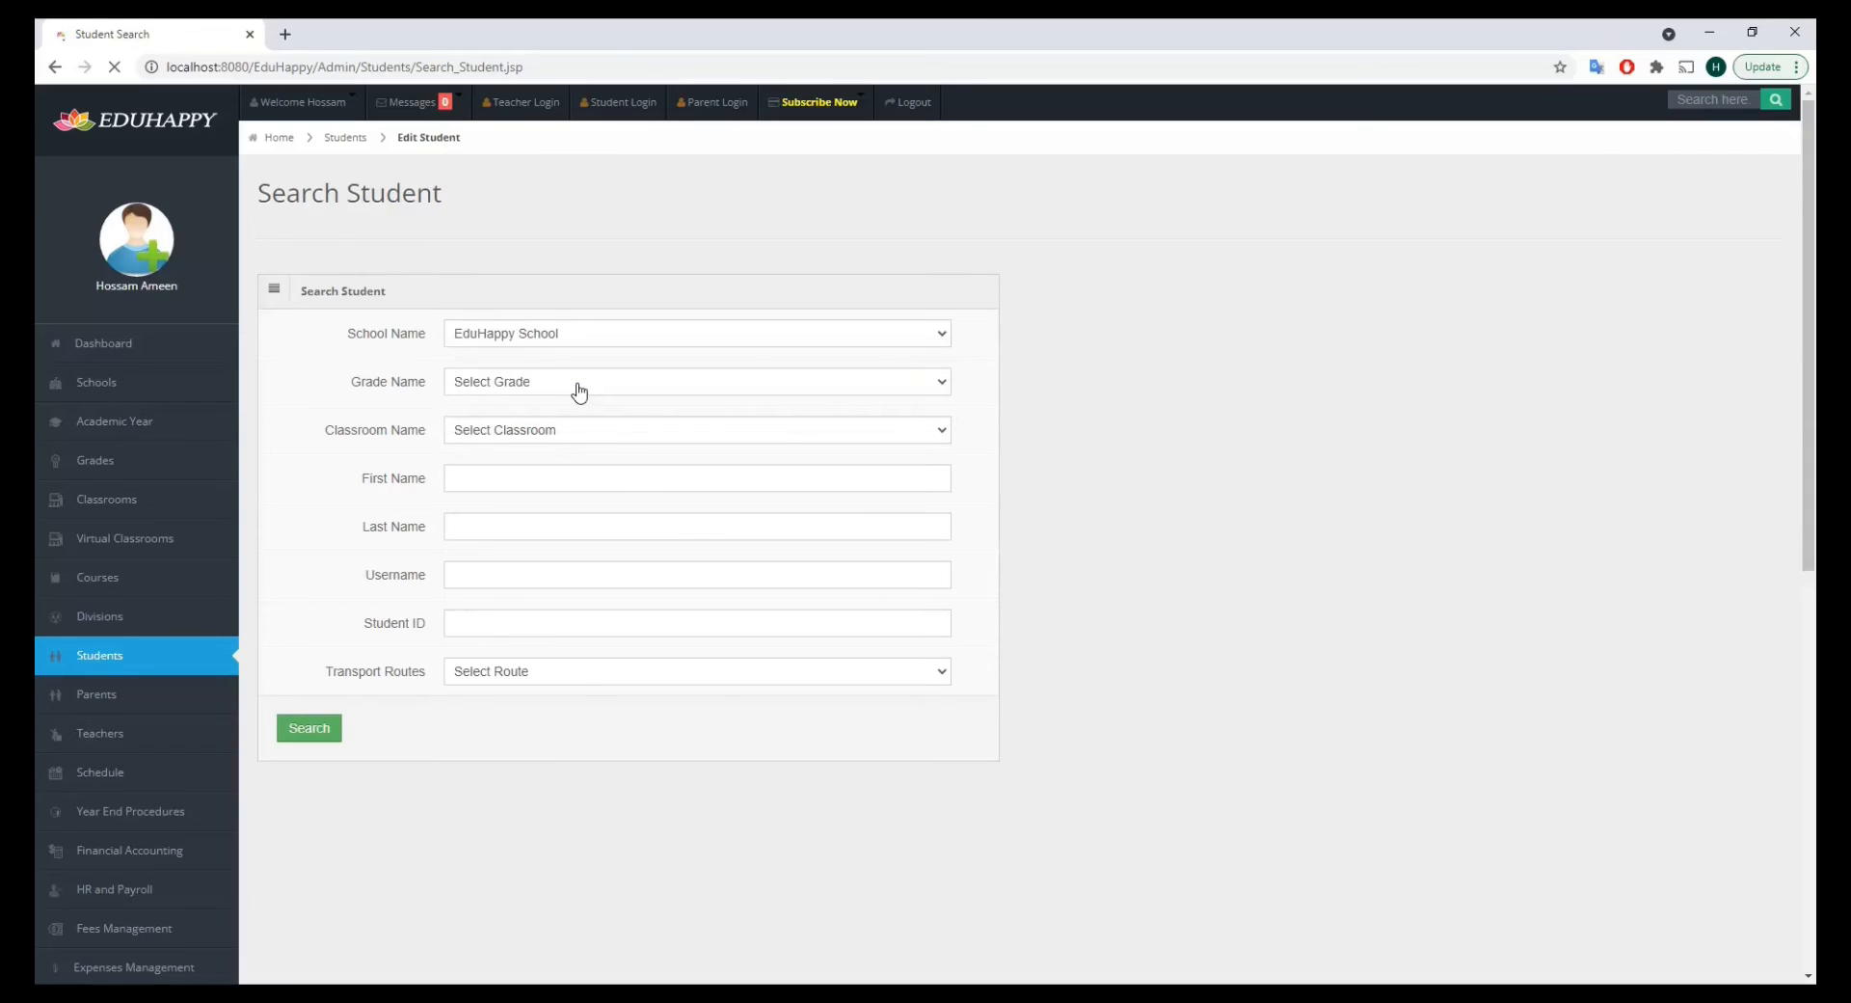
left_click(576, 383)
left_click(531, 444)
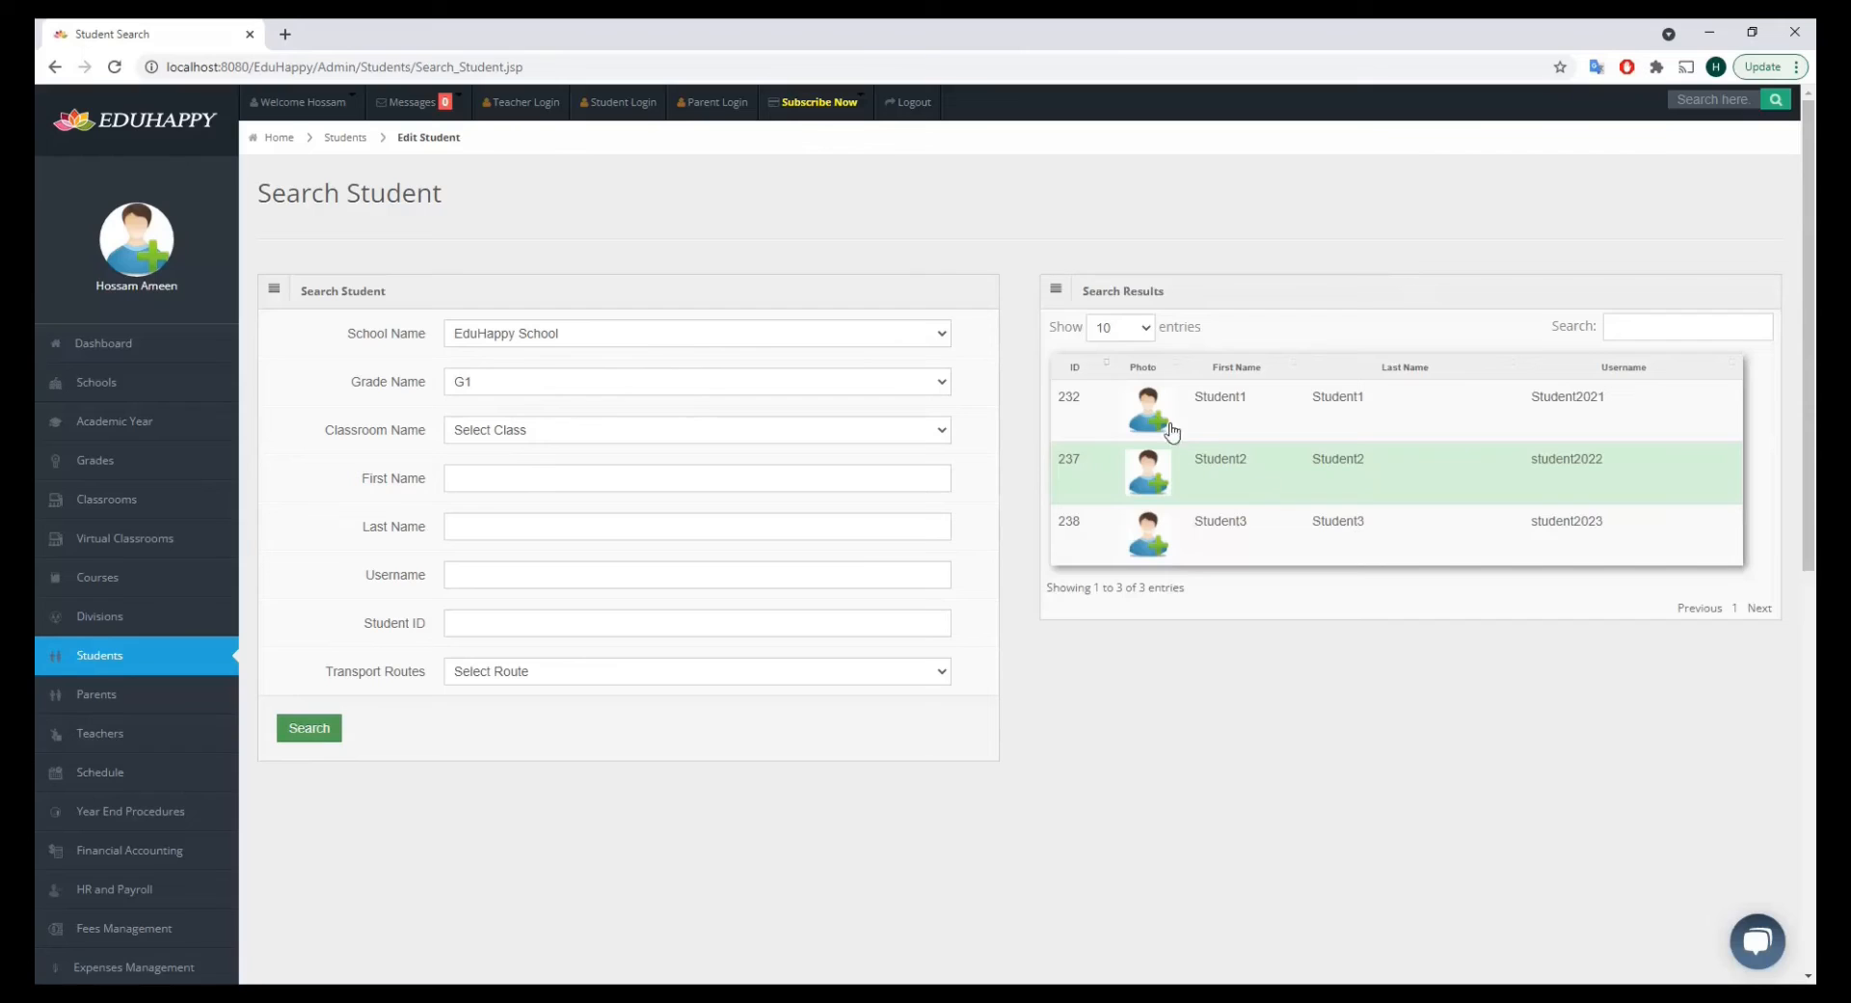
left_click(1170, 419)
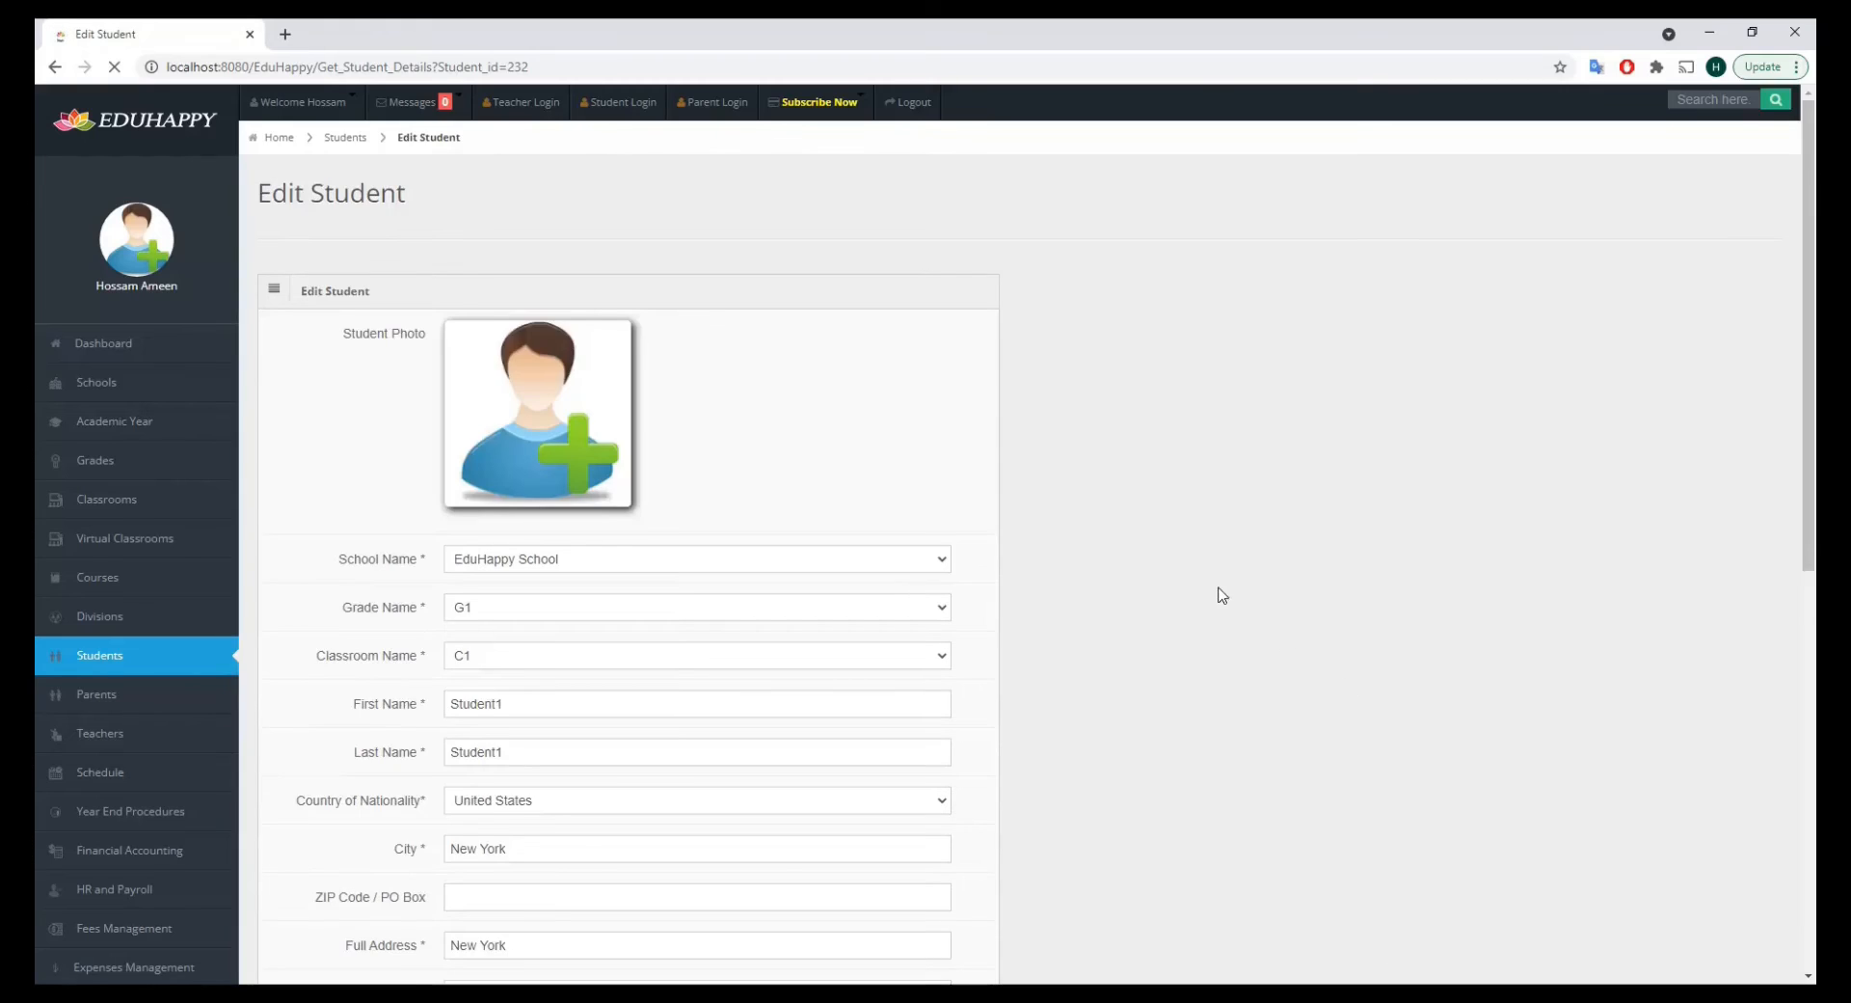
Set Student1's Transport Route Name to Route1 and save the profile.
scroll(1207, 570, "down", 4)
scroll(1207, 571, "down", 3)
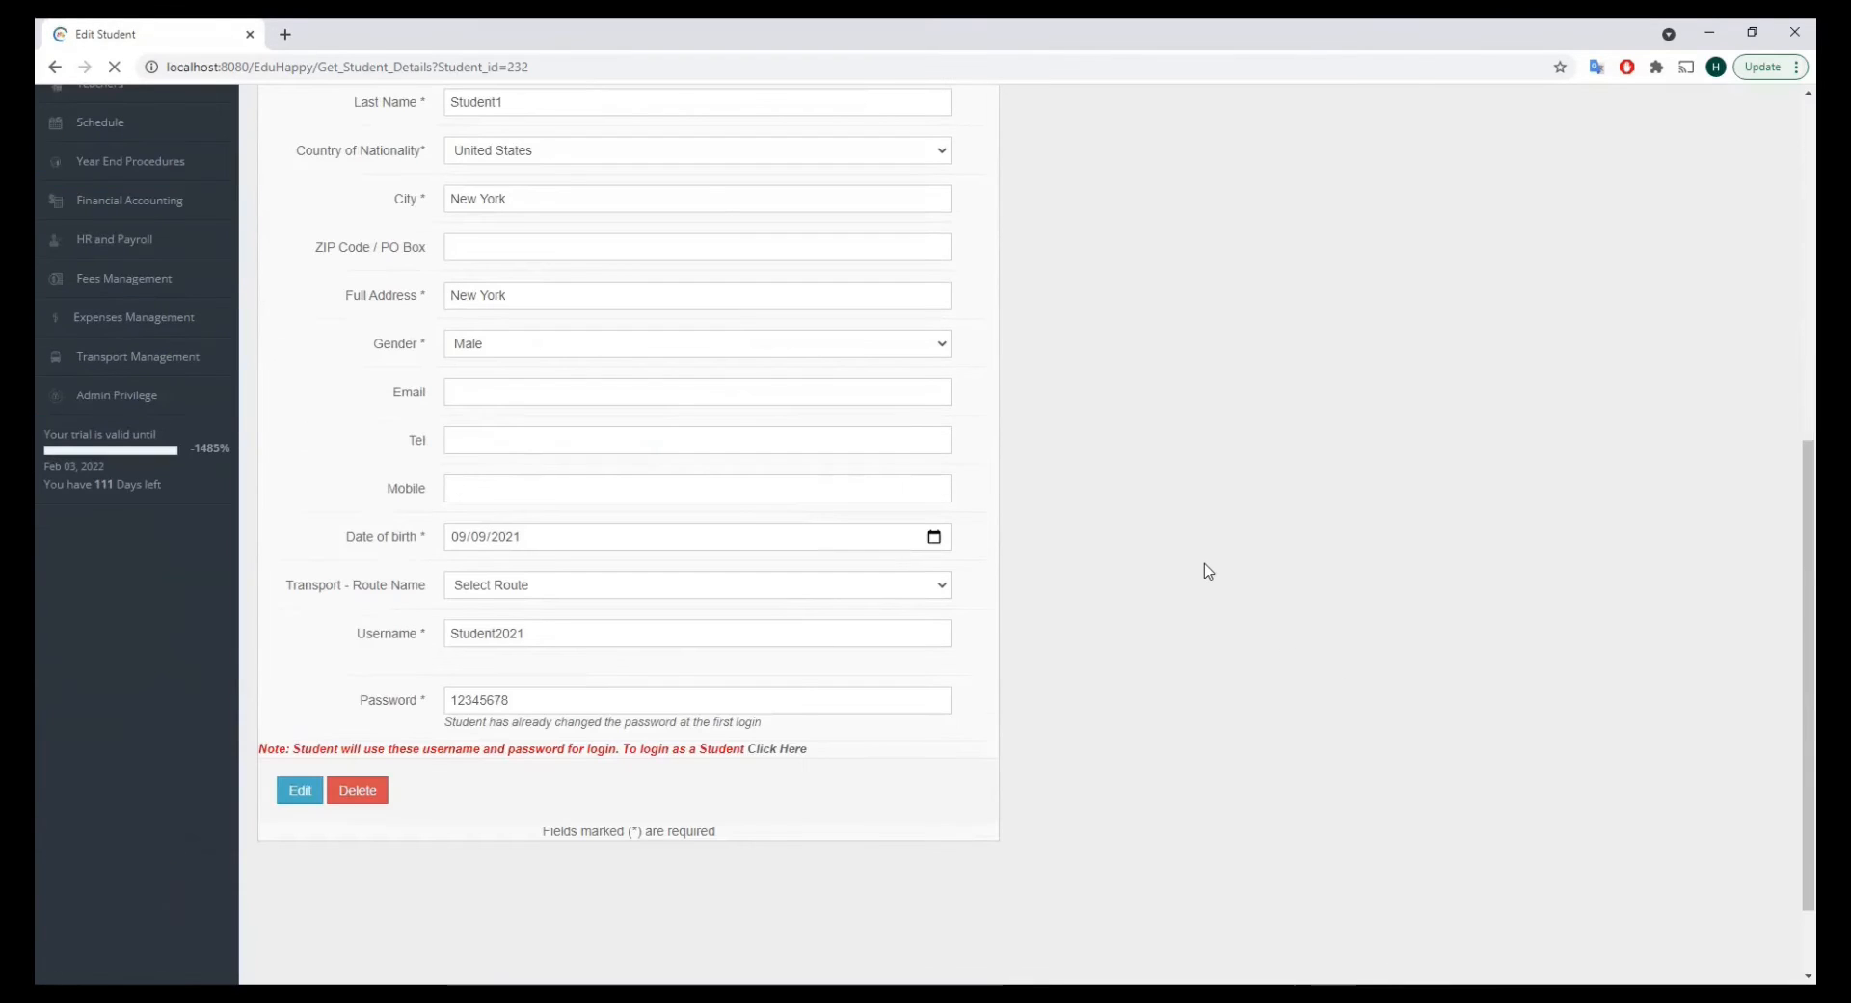
scroll(1205, 569, "up", 6)
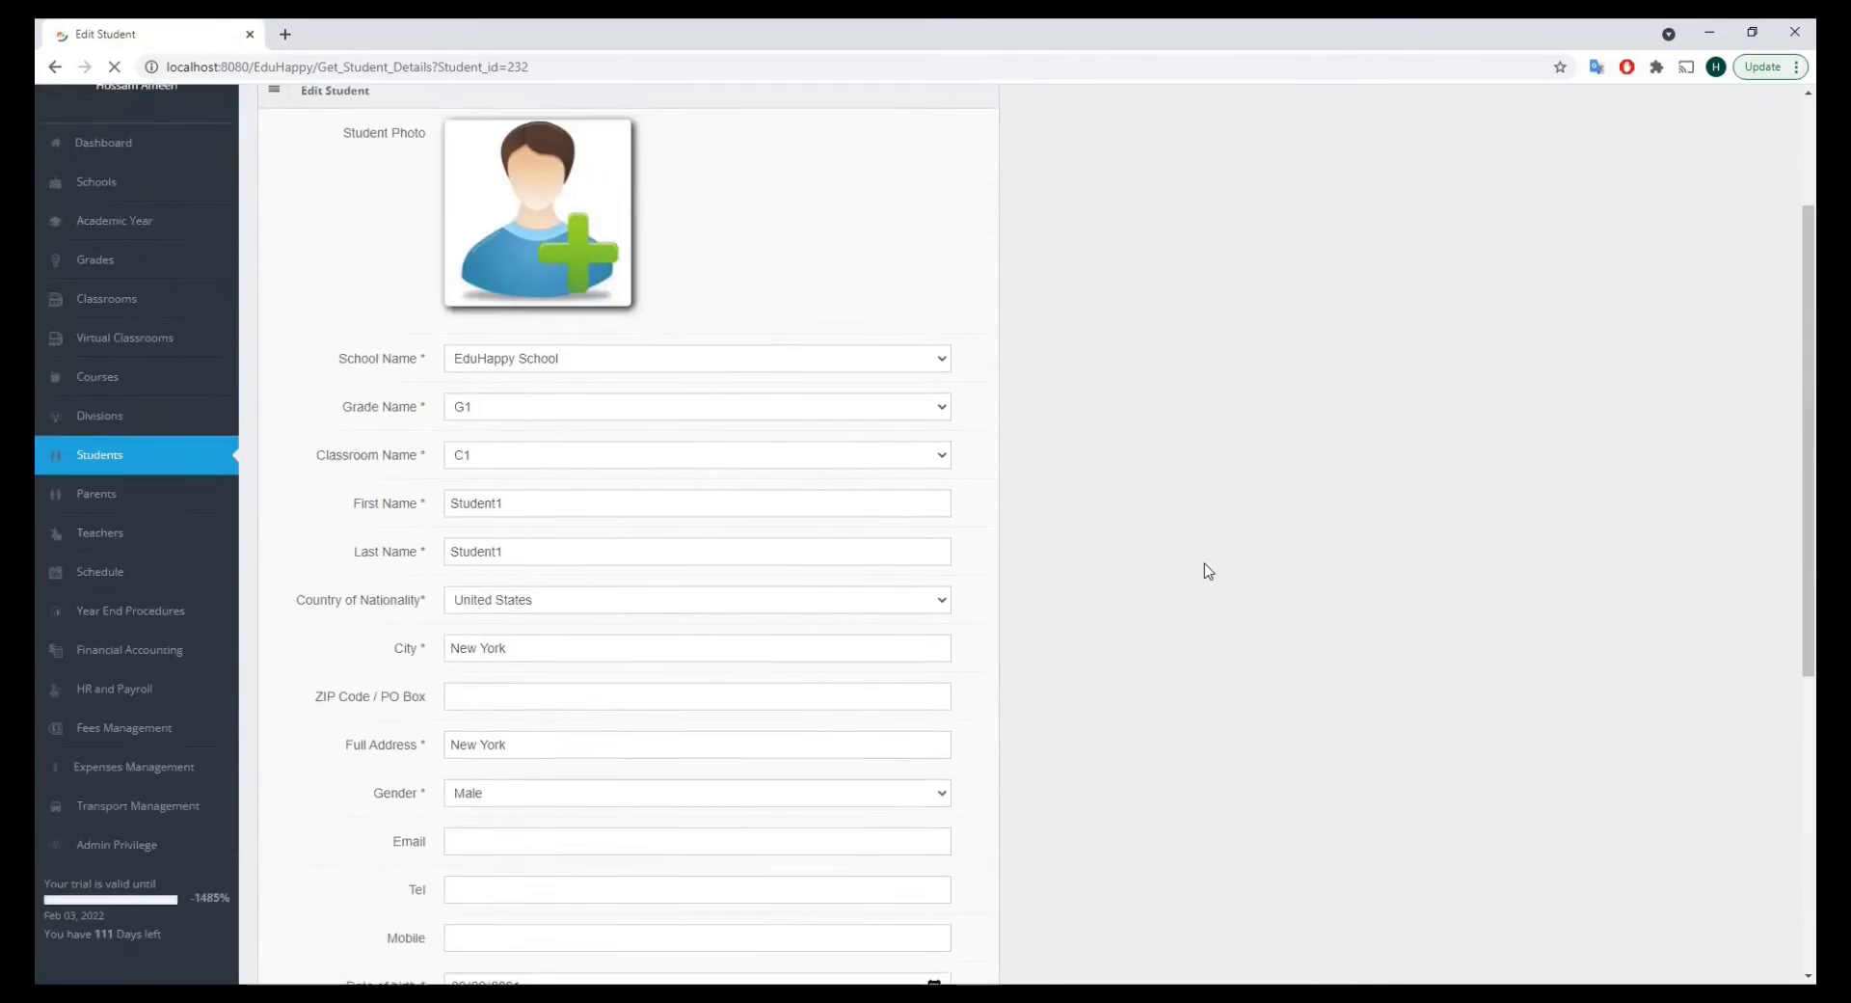
scroll(1135, 400, "down", 1)
scroll(1134, 402, "down", 4)
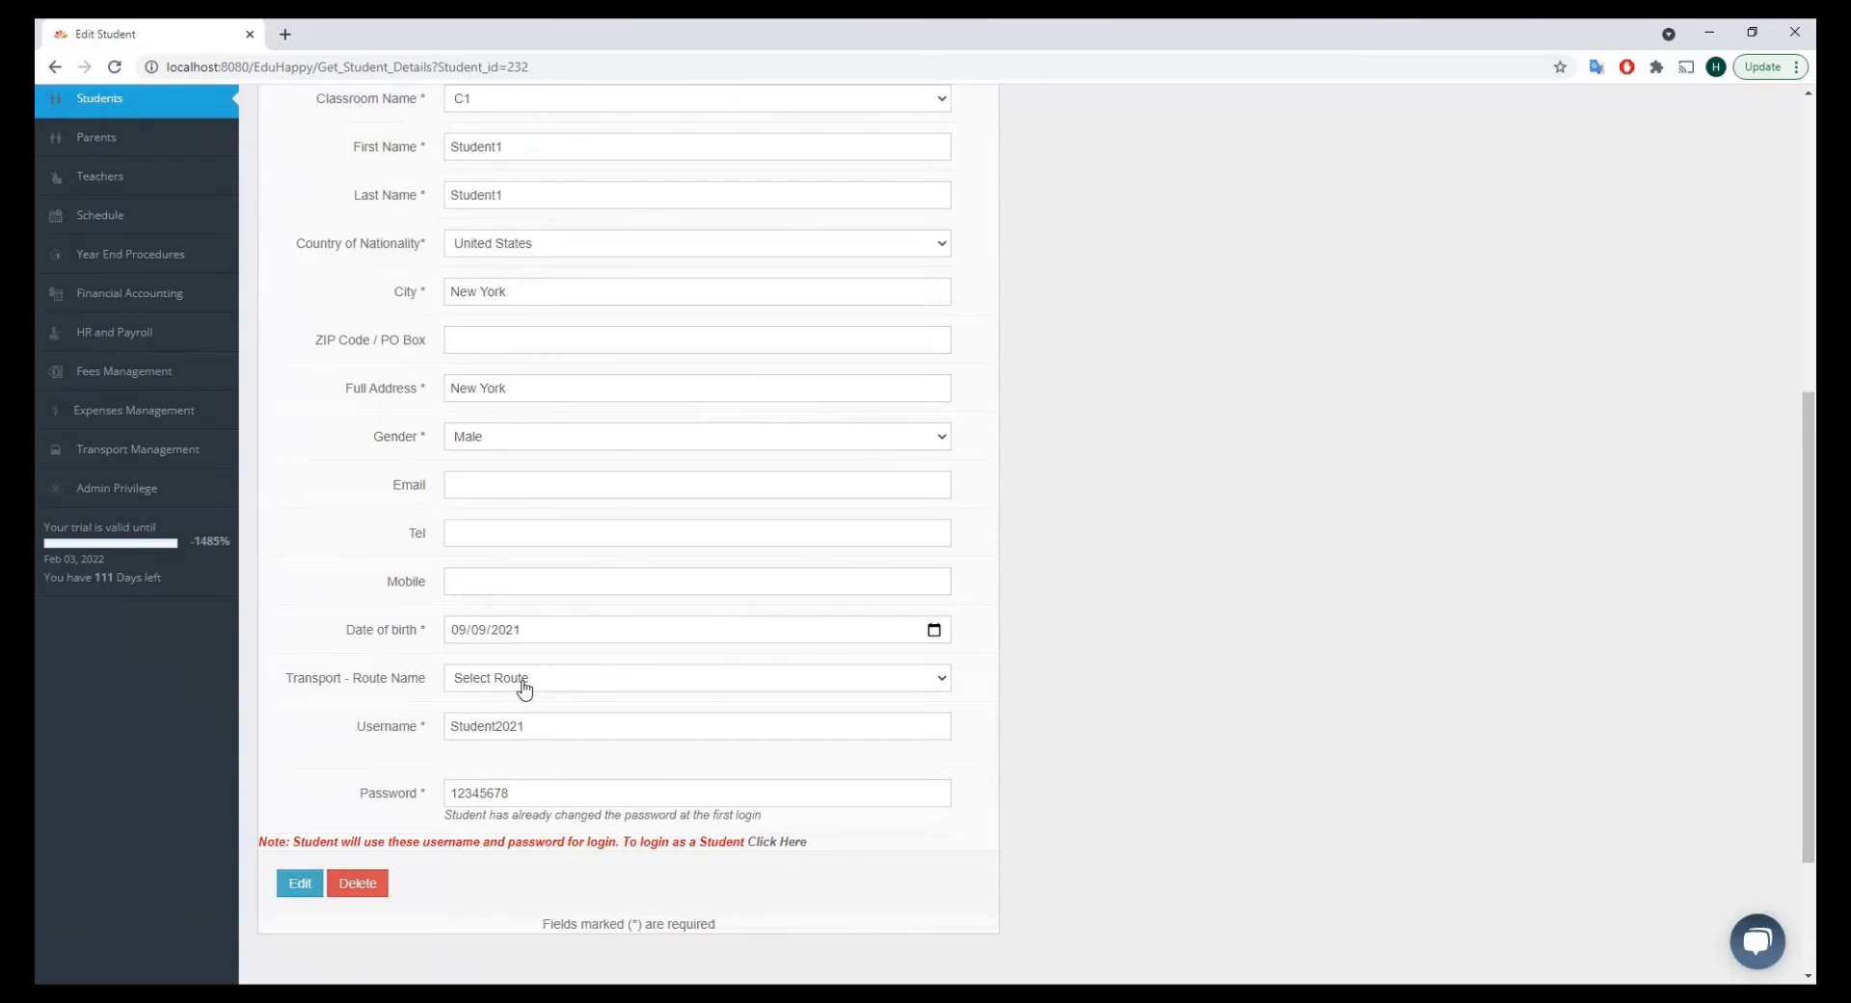
left_click(524, 688)
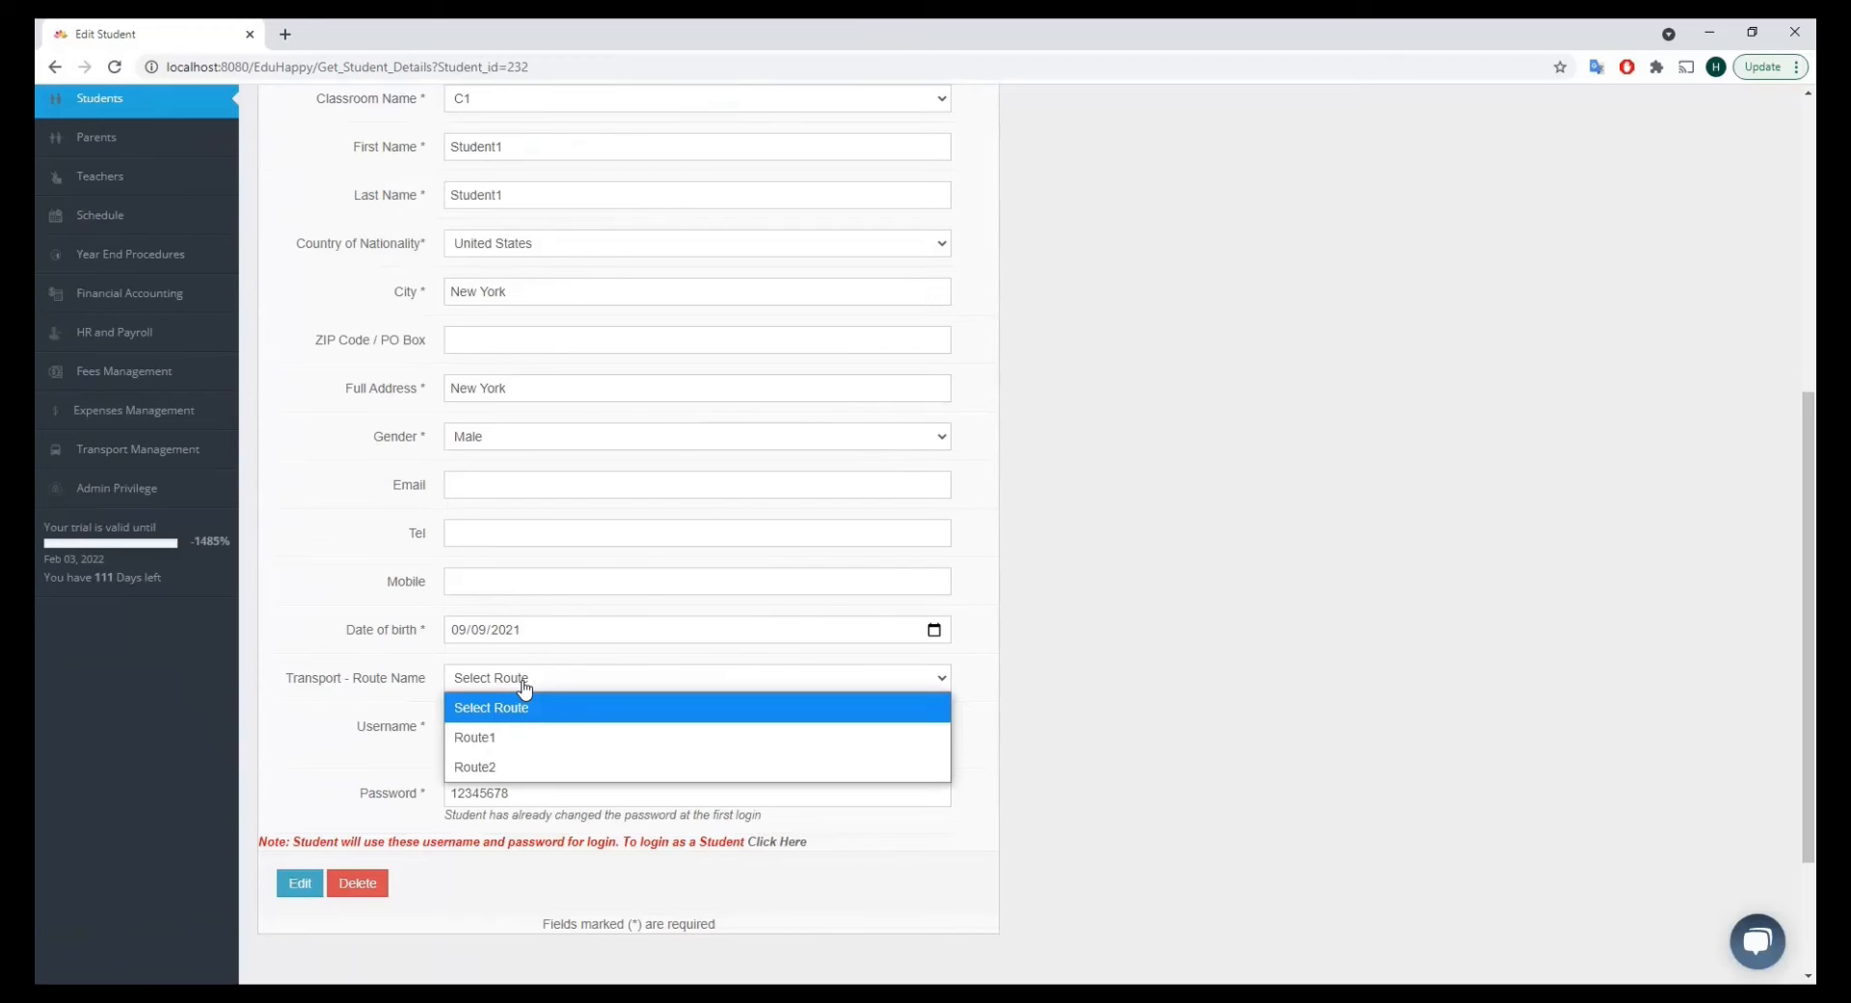
left_click(536, 737)
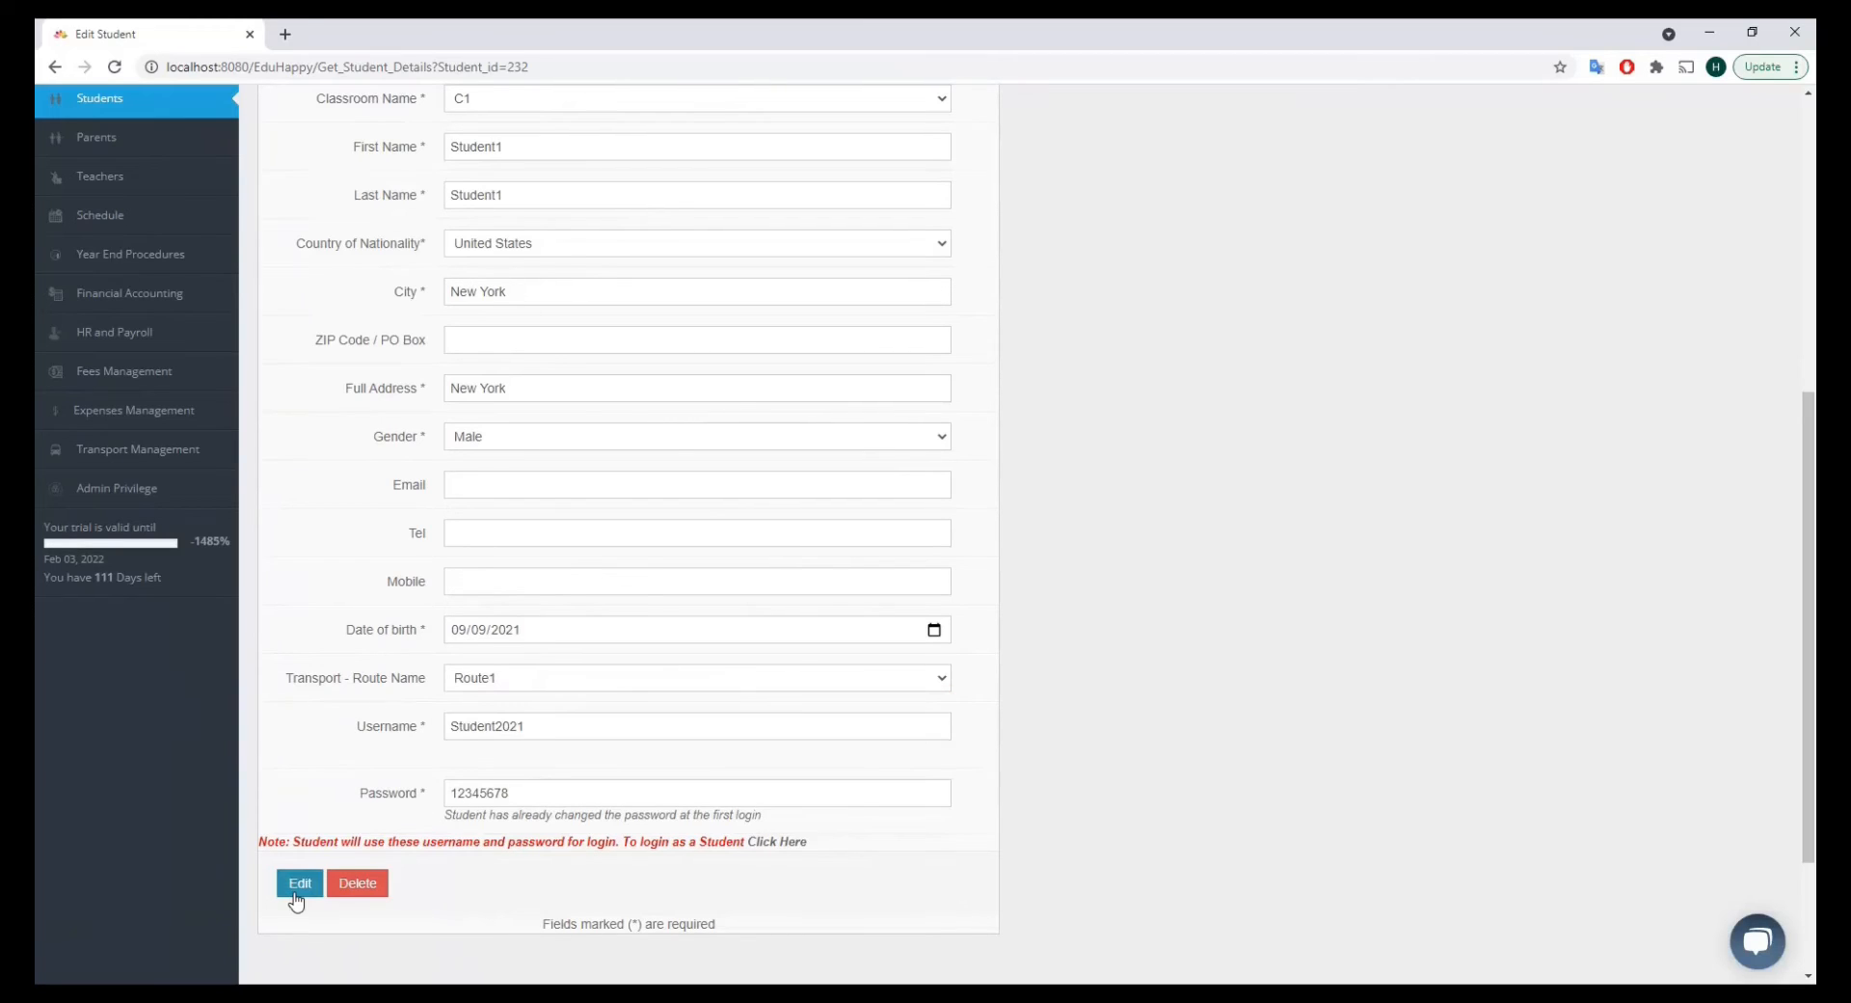
left_click(470, 680)
left_click(470, 744)
left_click(297, 885)
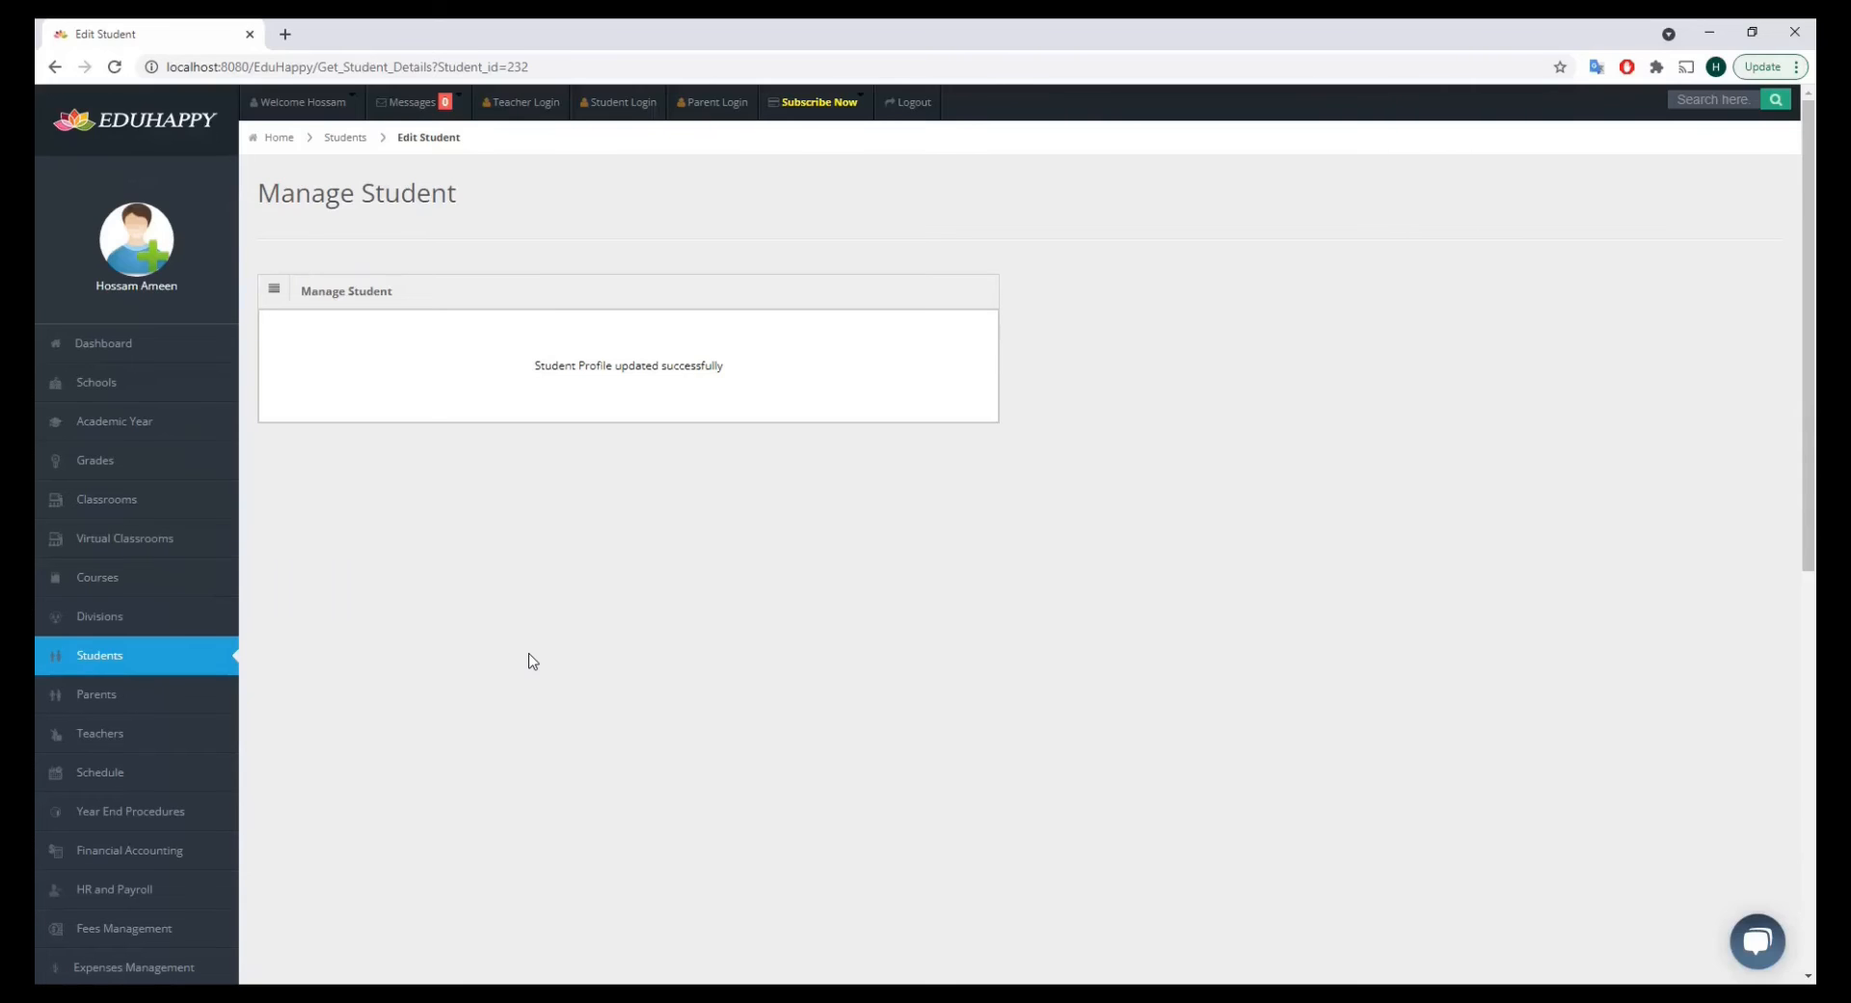
Expand Fees Management in the sidebar to show Fee Types, Fee Structure, Fee Payments and Fee Collection.
scroll(511, 663, "down", 1)
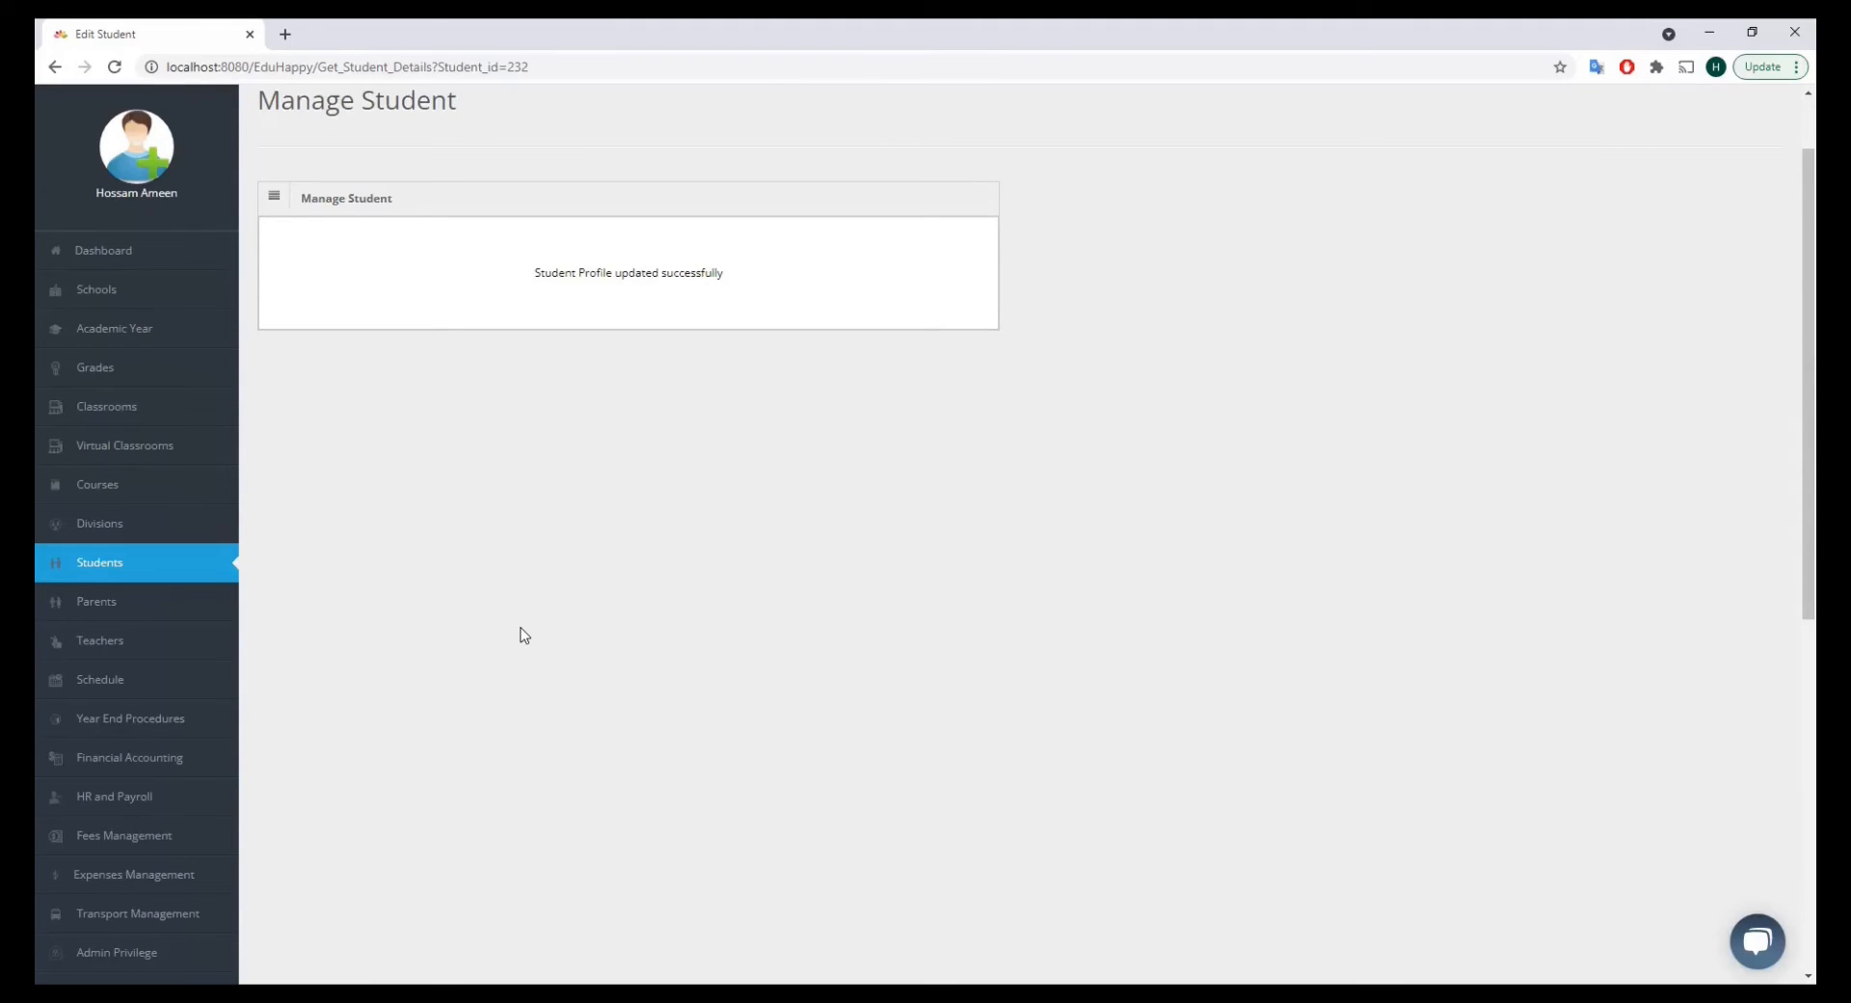
left_click(135, 844)
scroll(133, 843, "down", 1)
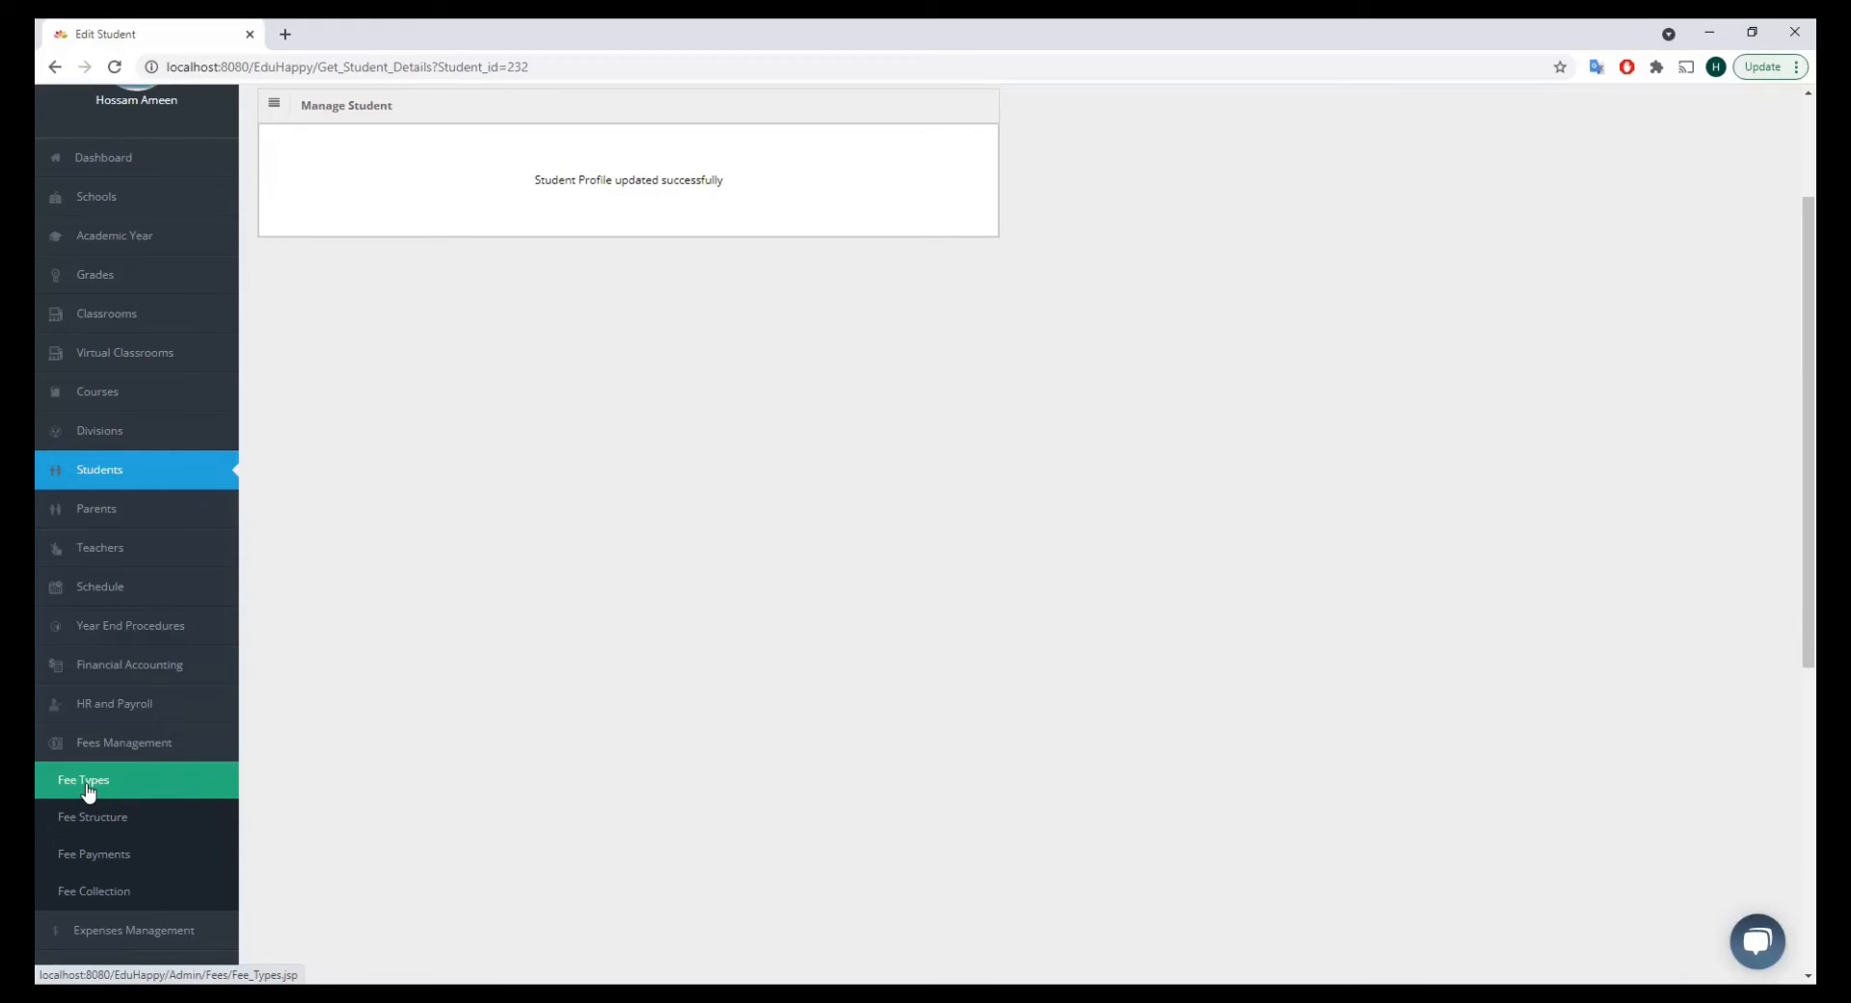
Open Student1's fee payment form for EduHappy School, grade G1, on the Fee Payments page.
left_click(99, 867)
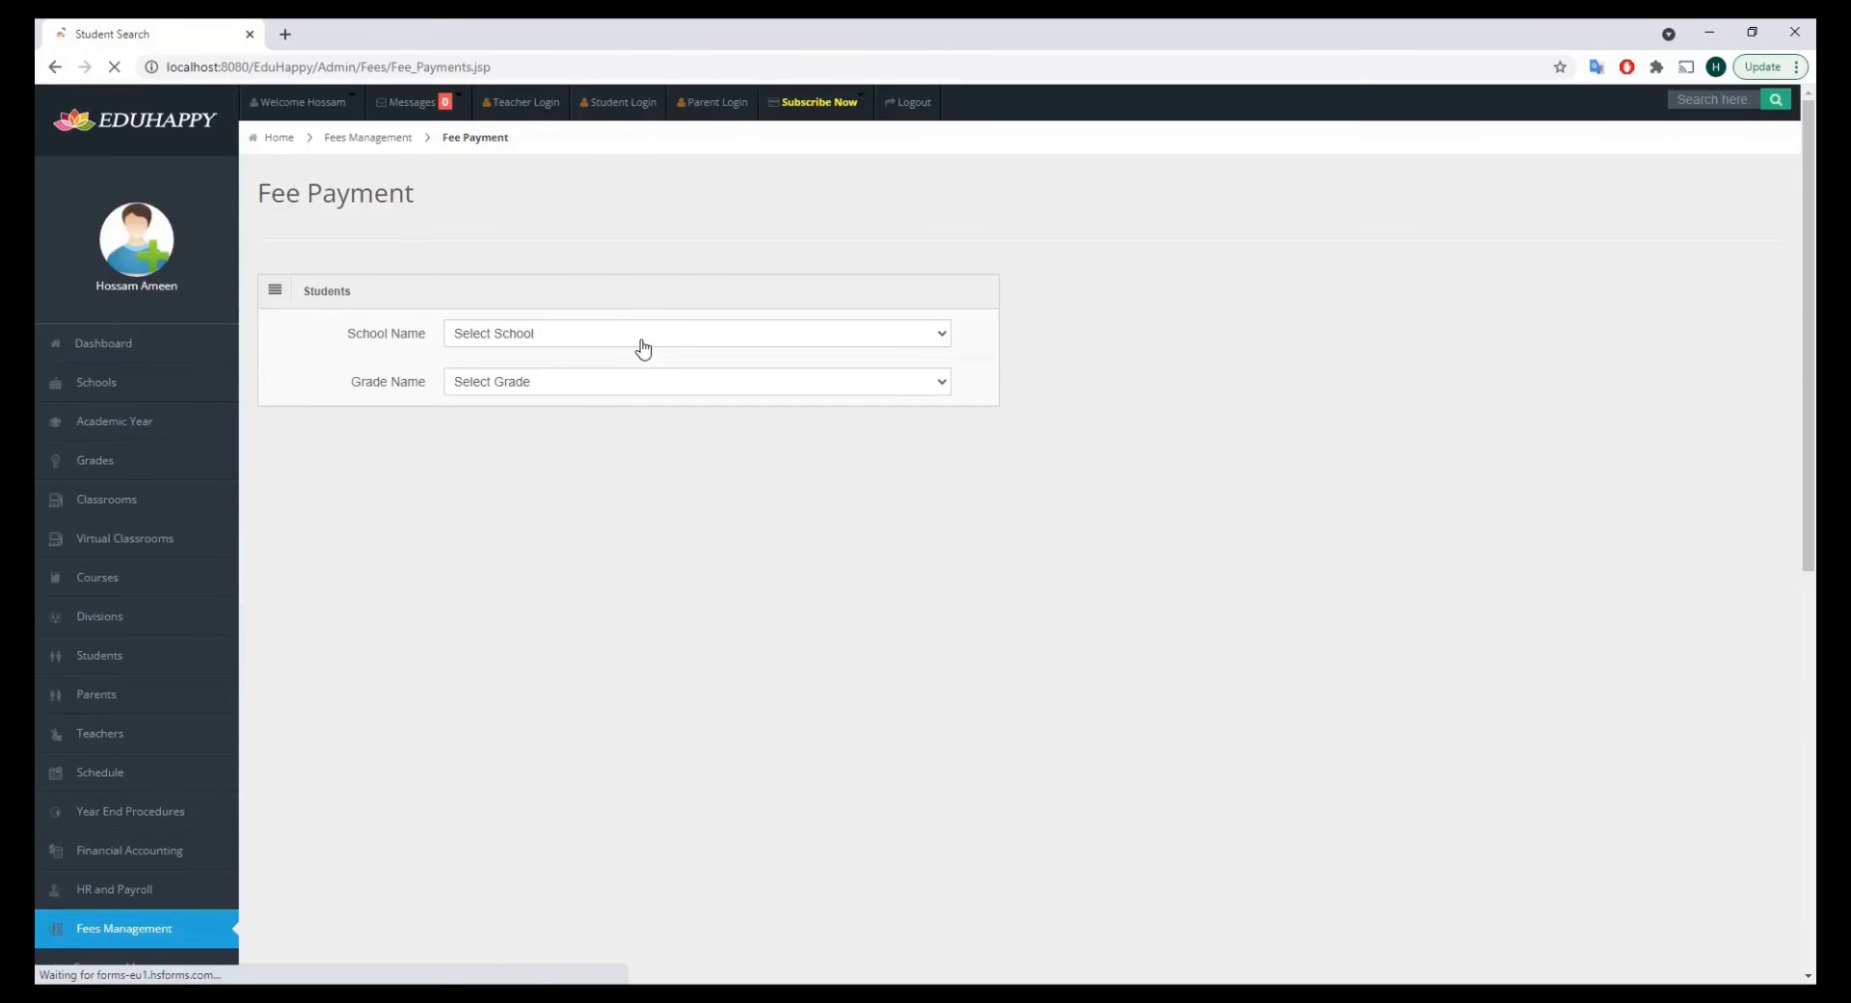
left_click(641, 342)
left_click(578, 394)
left_click(511, 385)
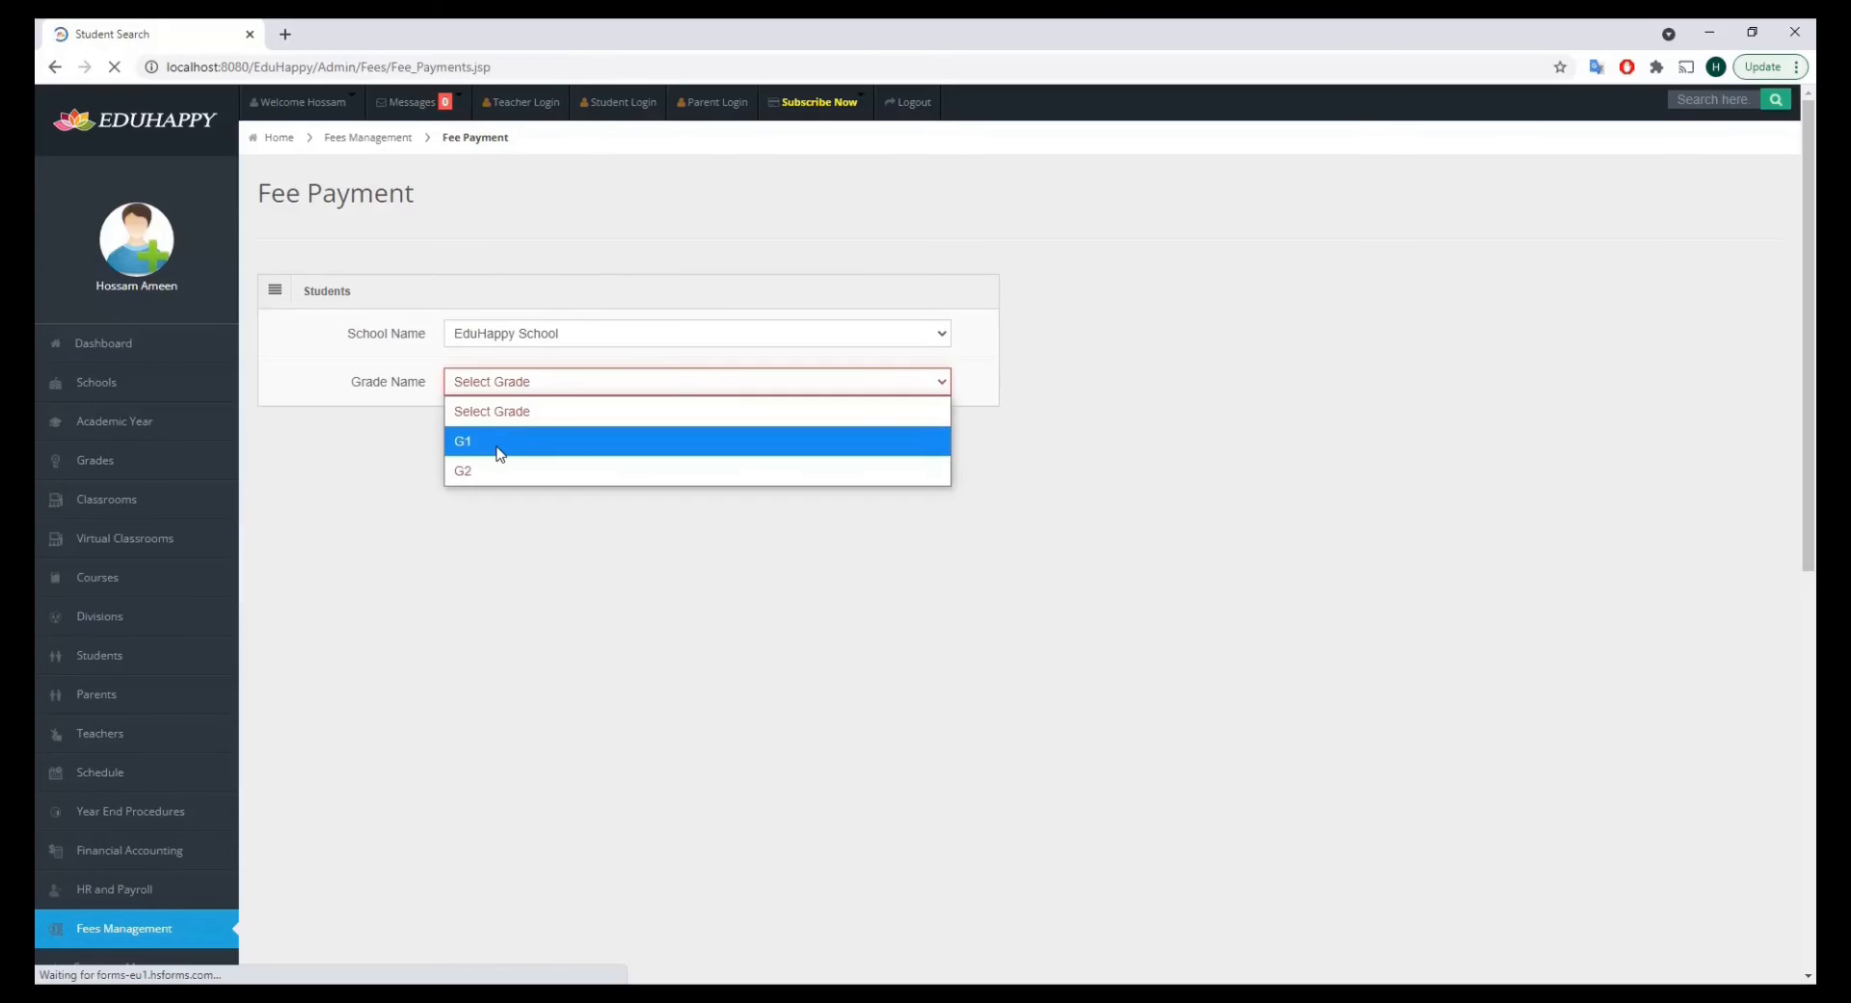
left_click(501, 441)
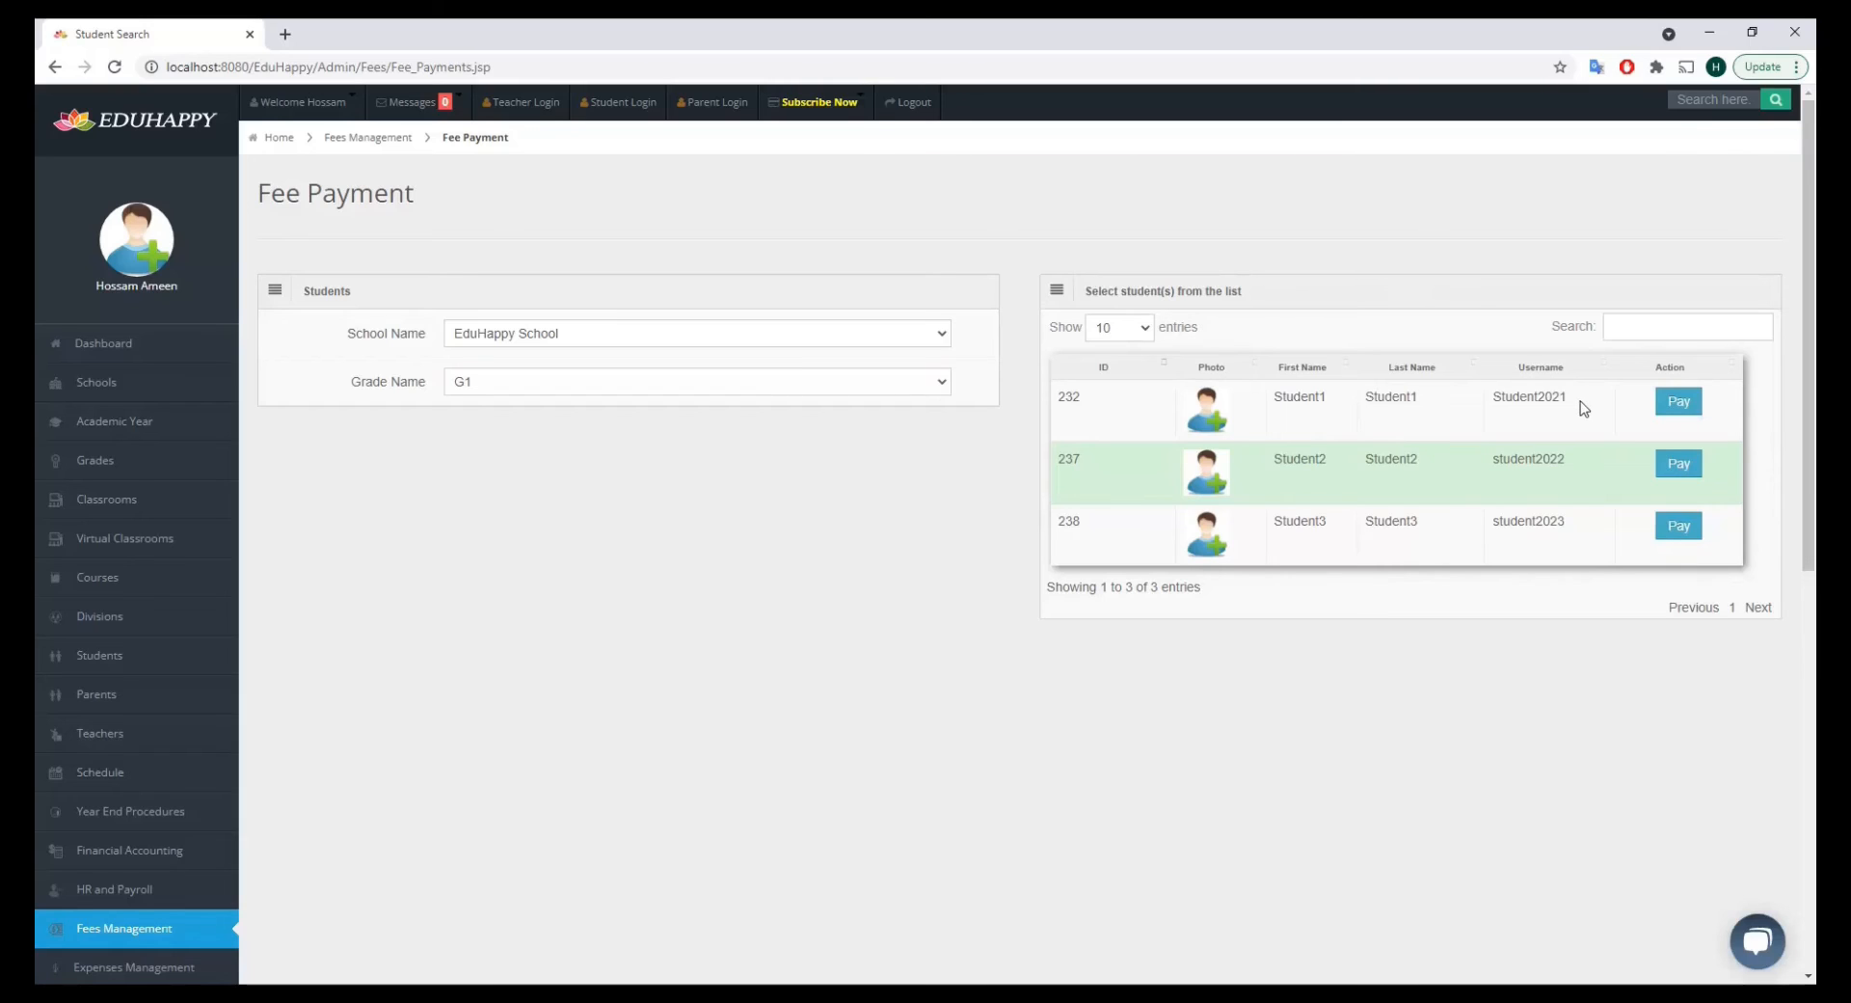
left_click(1694, 410)
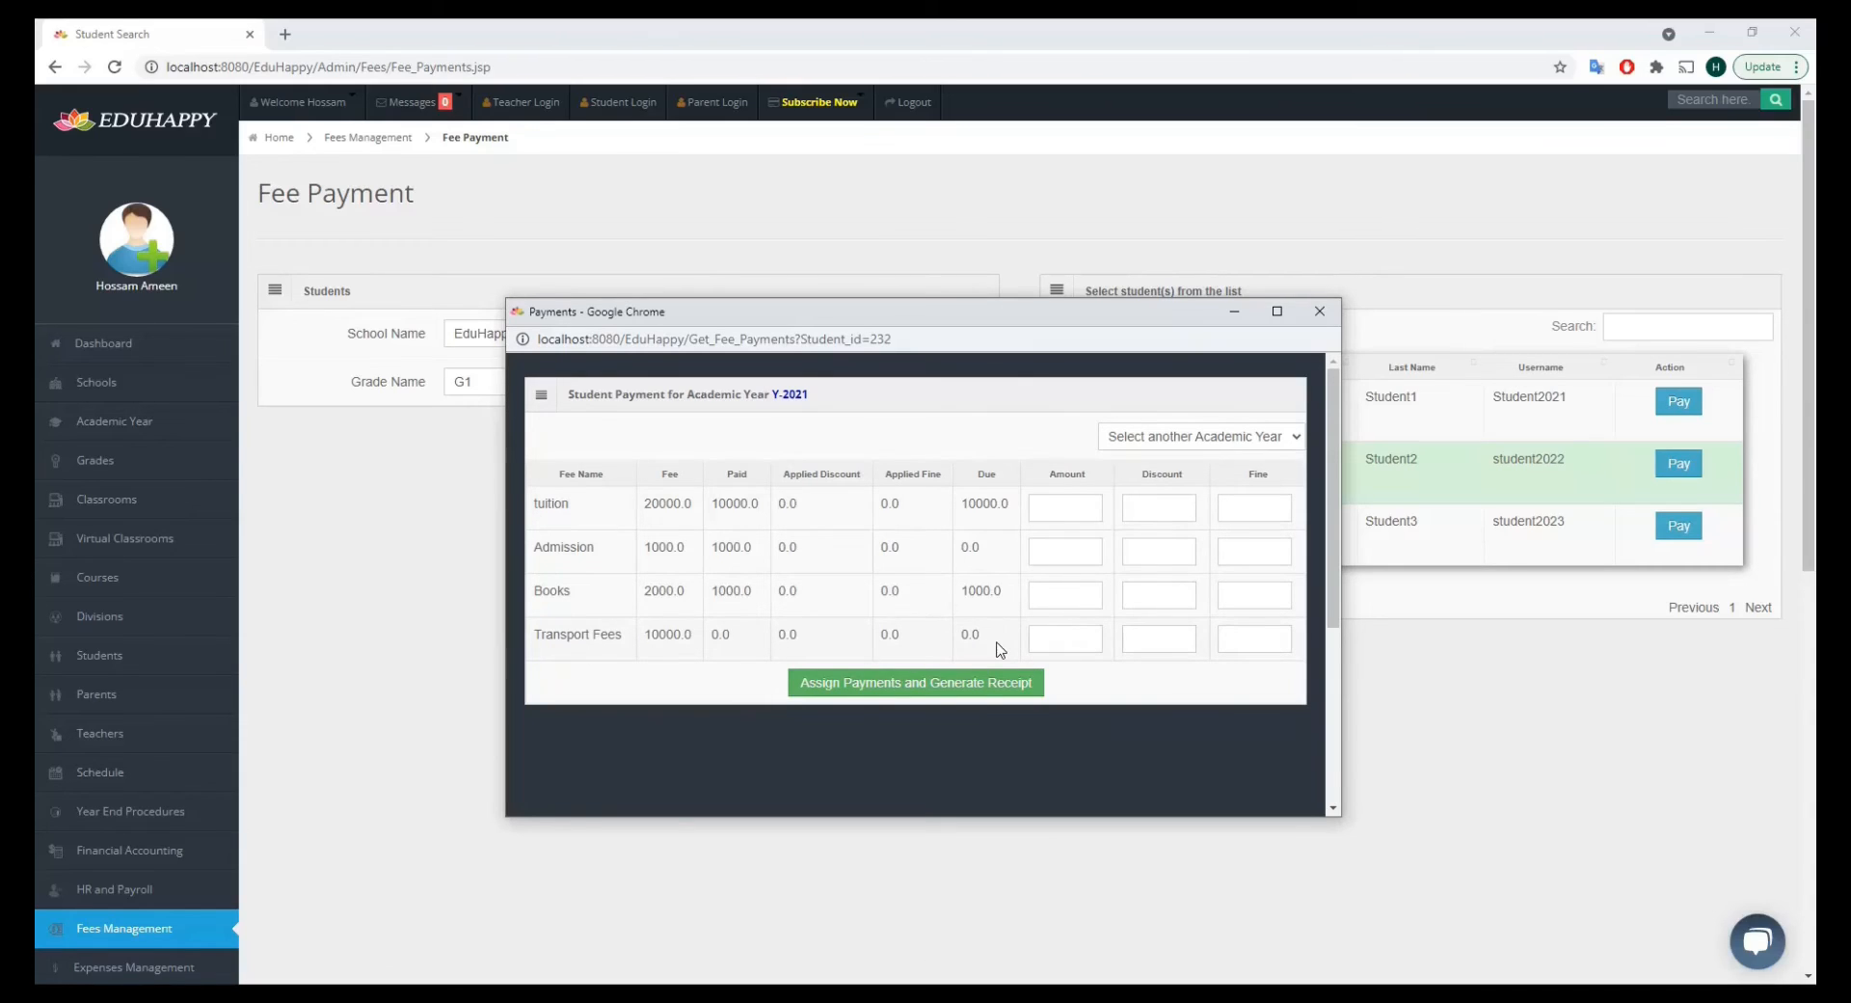
Pay Student1's 10000 transport fee and record it with receipt 126.
left_click(1056, 638)
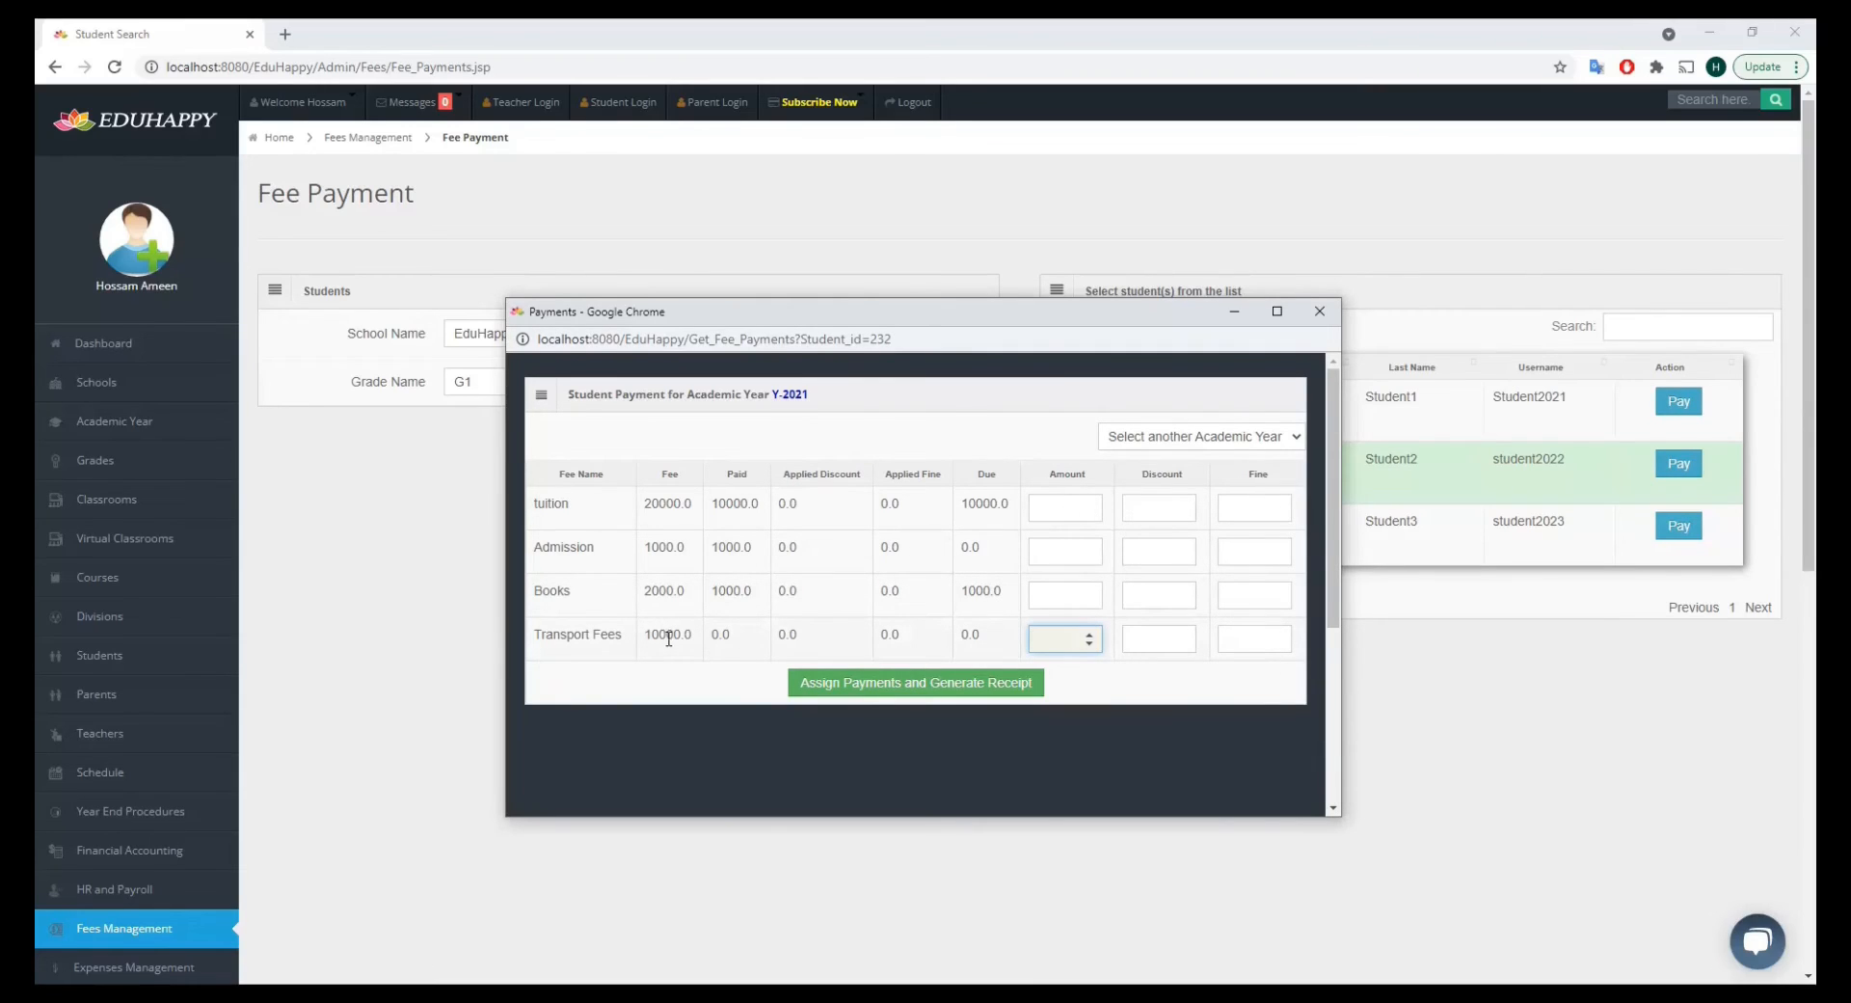
type("10000")
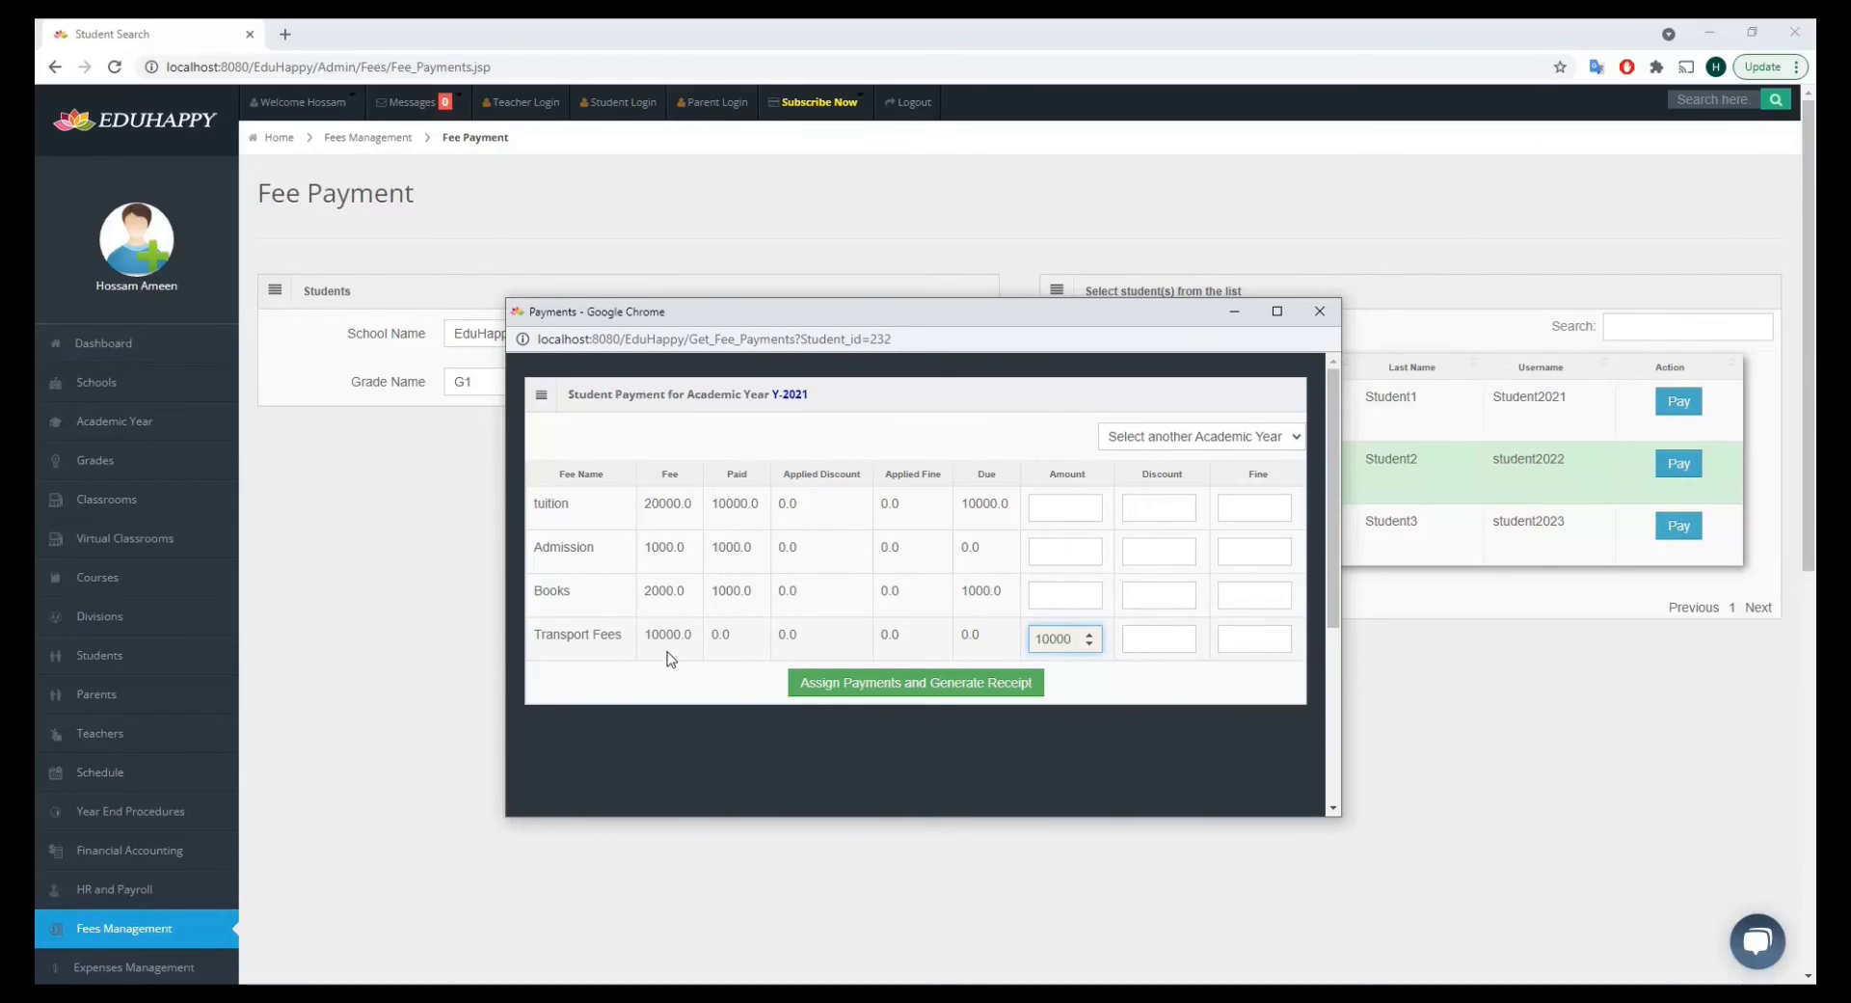
left_click_drag(1070, 637, 1036, 639)
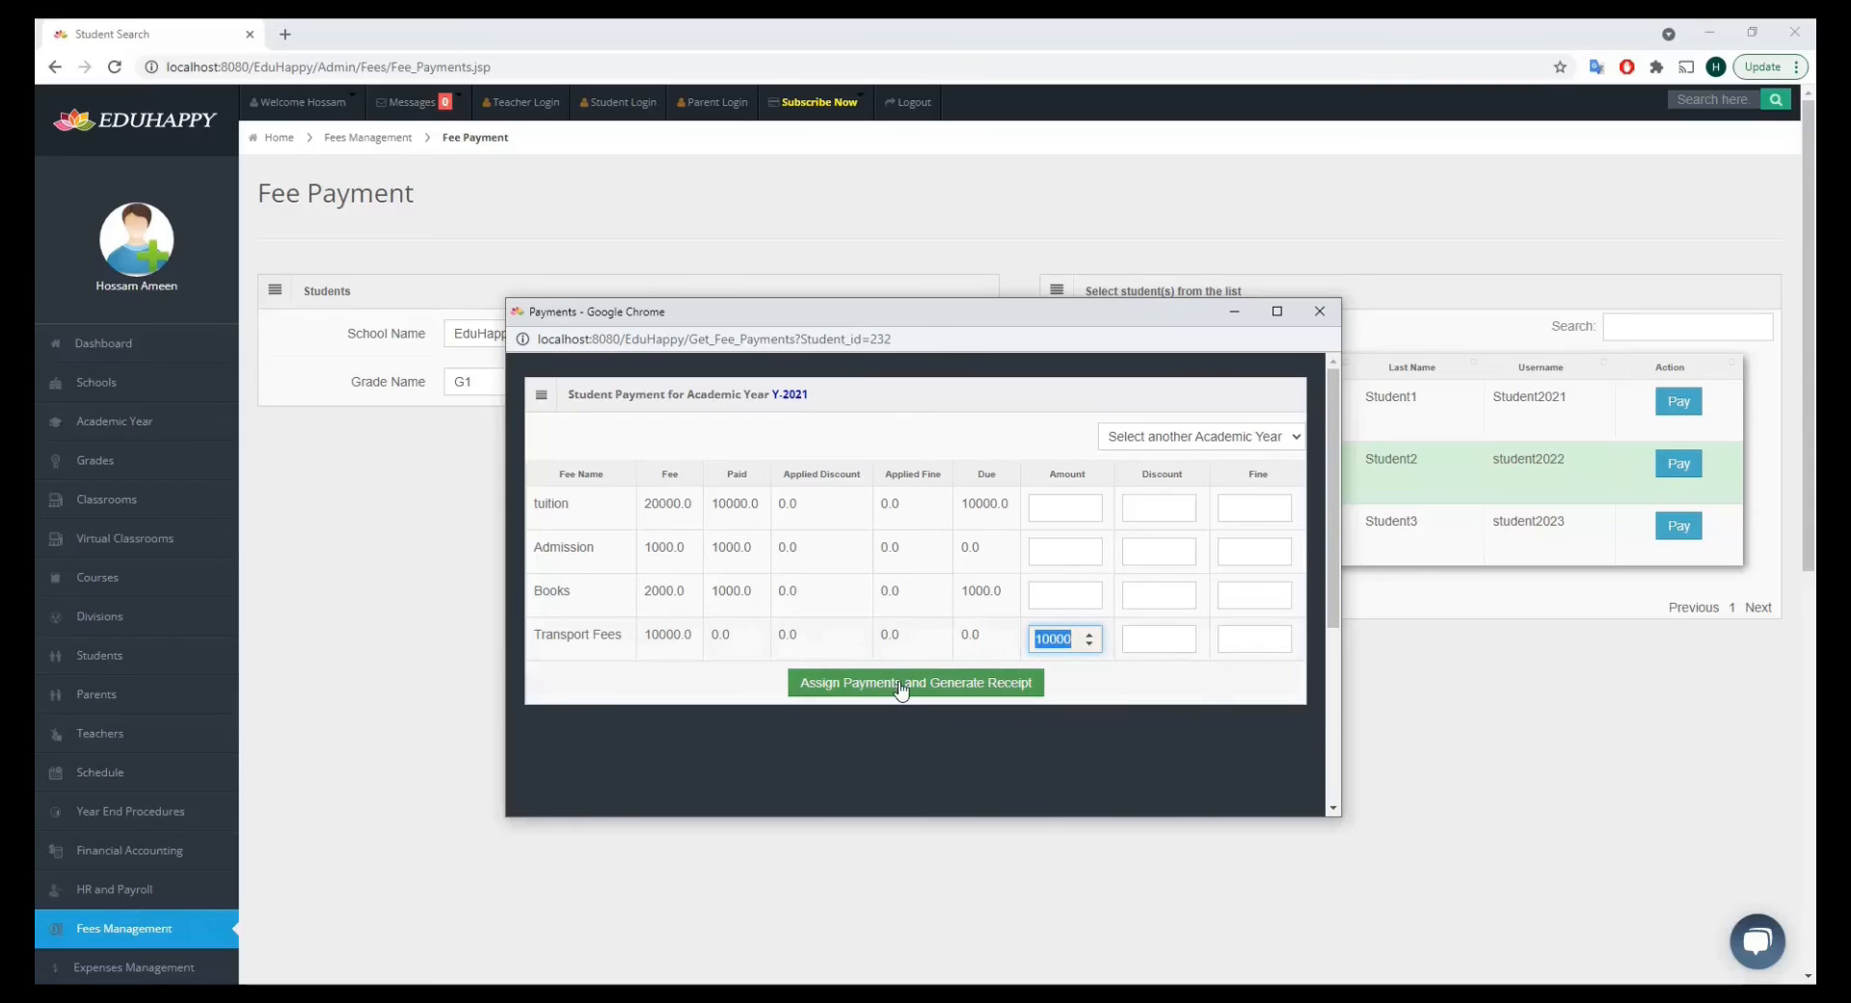
left_click(1059, 634)
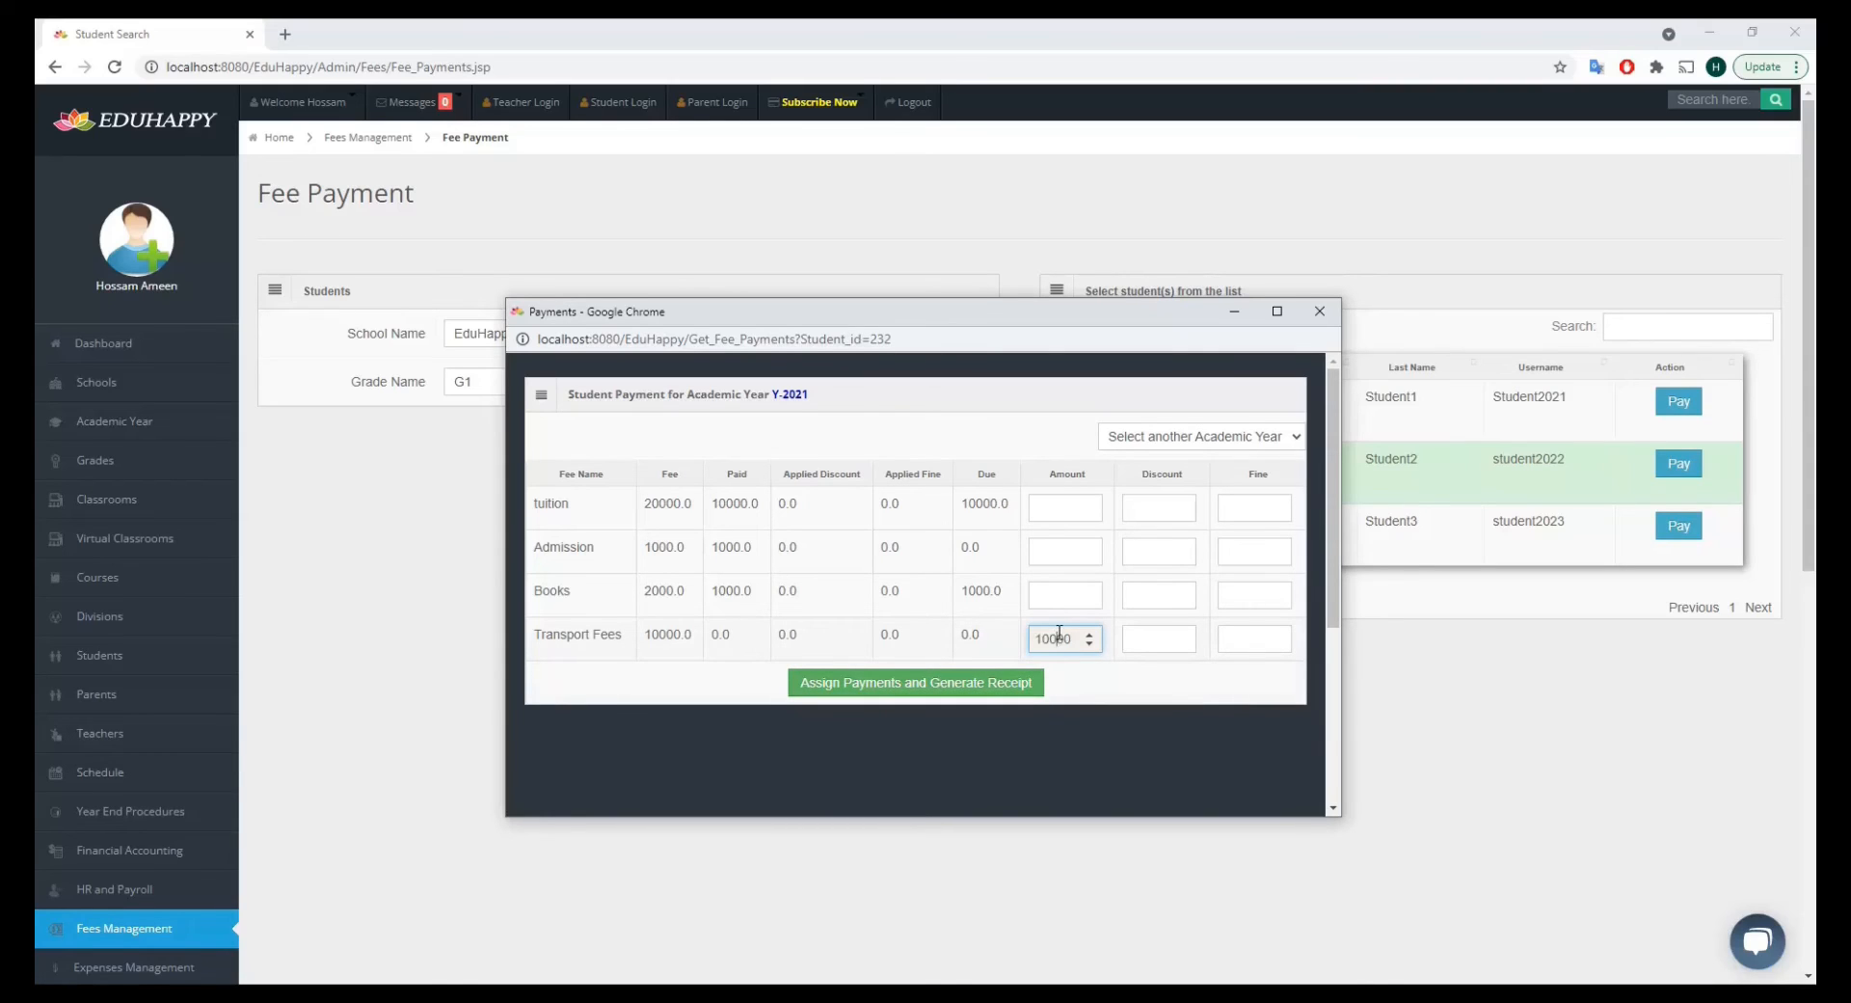
left_click(946, 685)
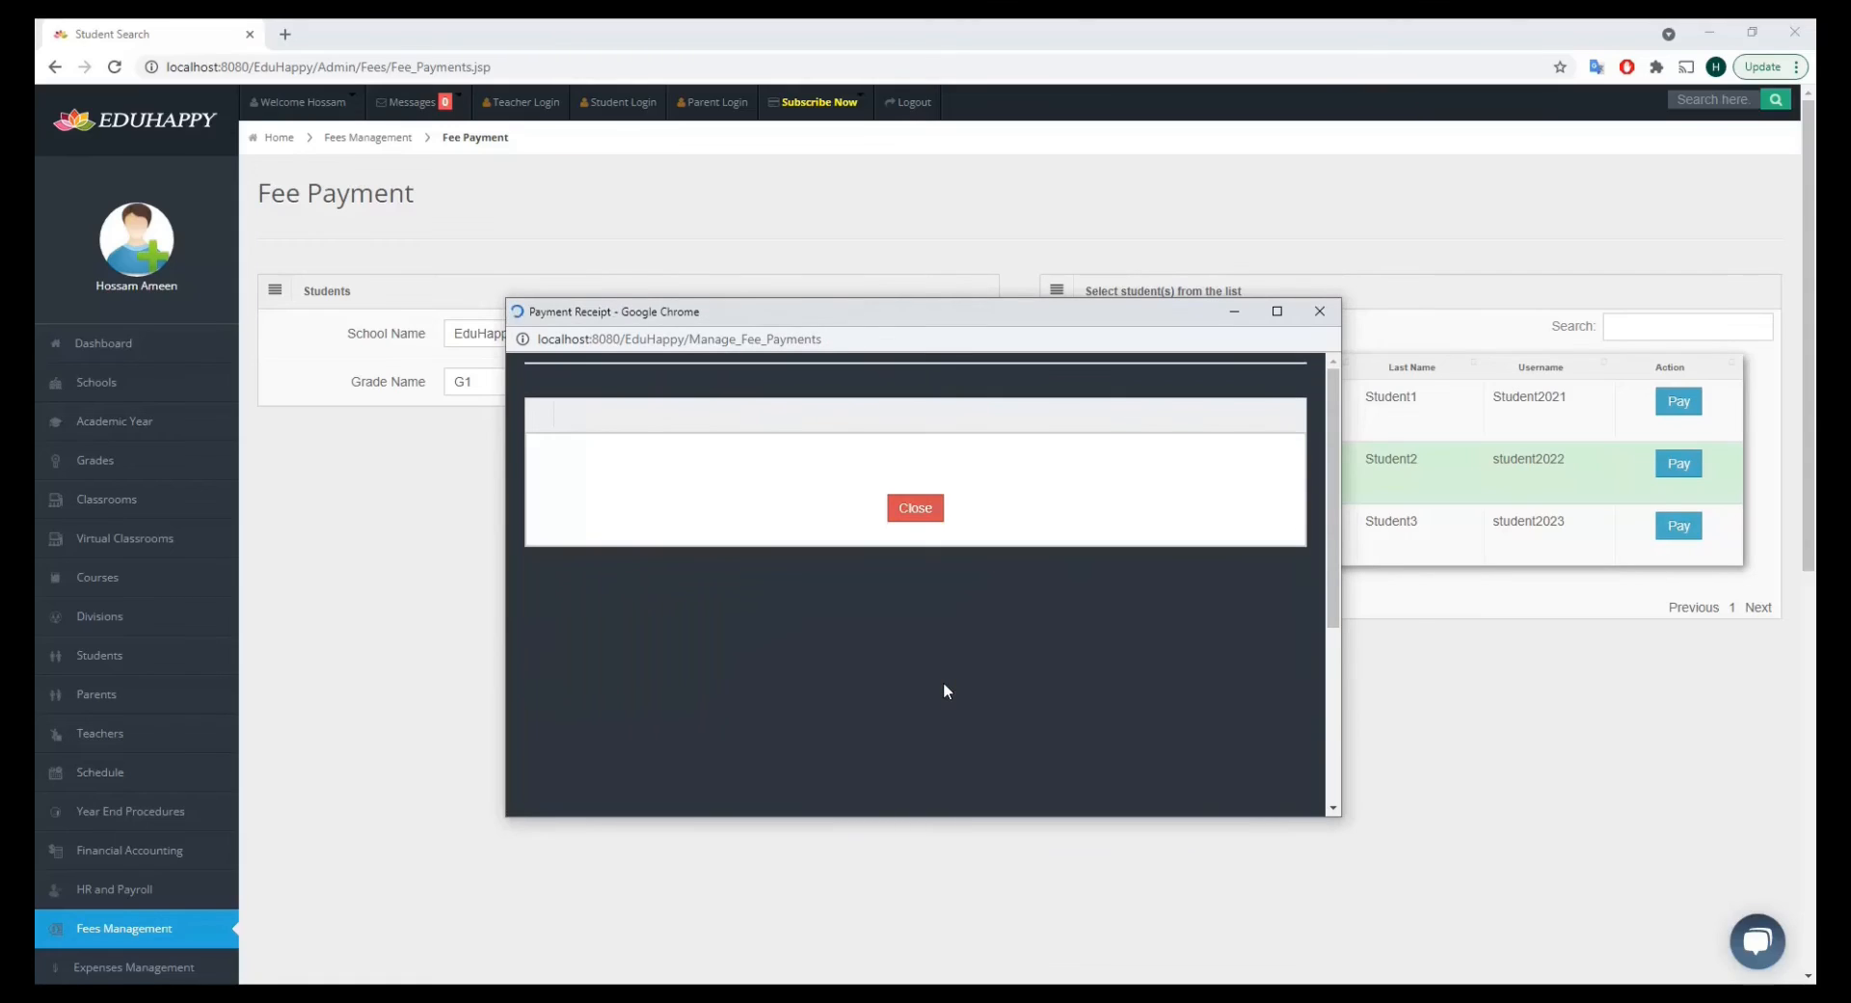
left_click_drag(1067, 476, 1105, 478)
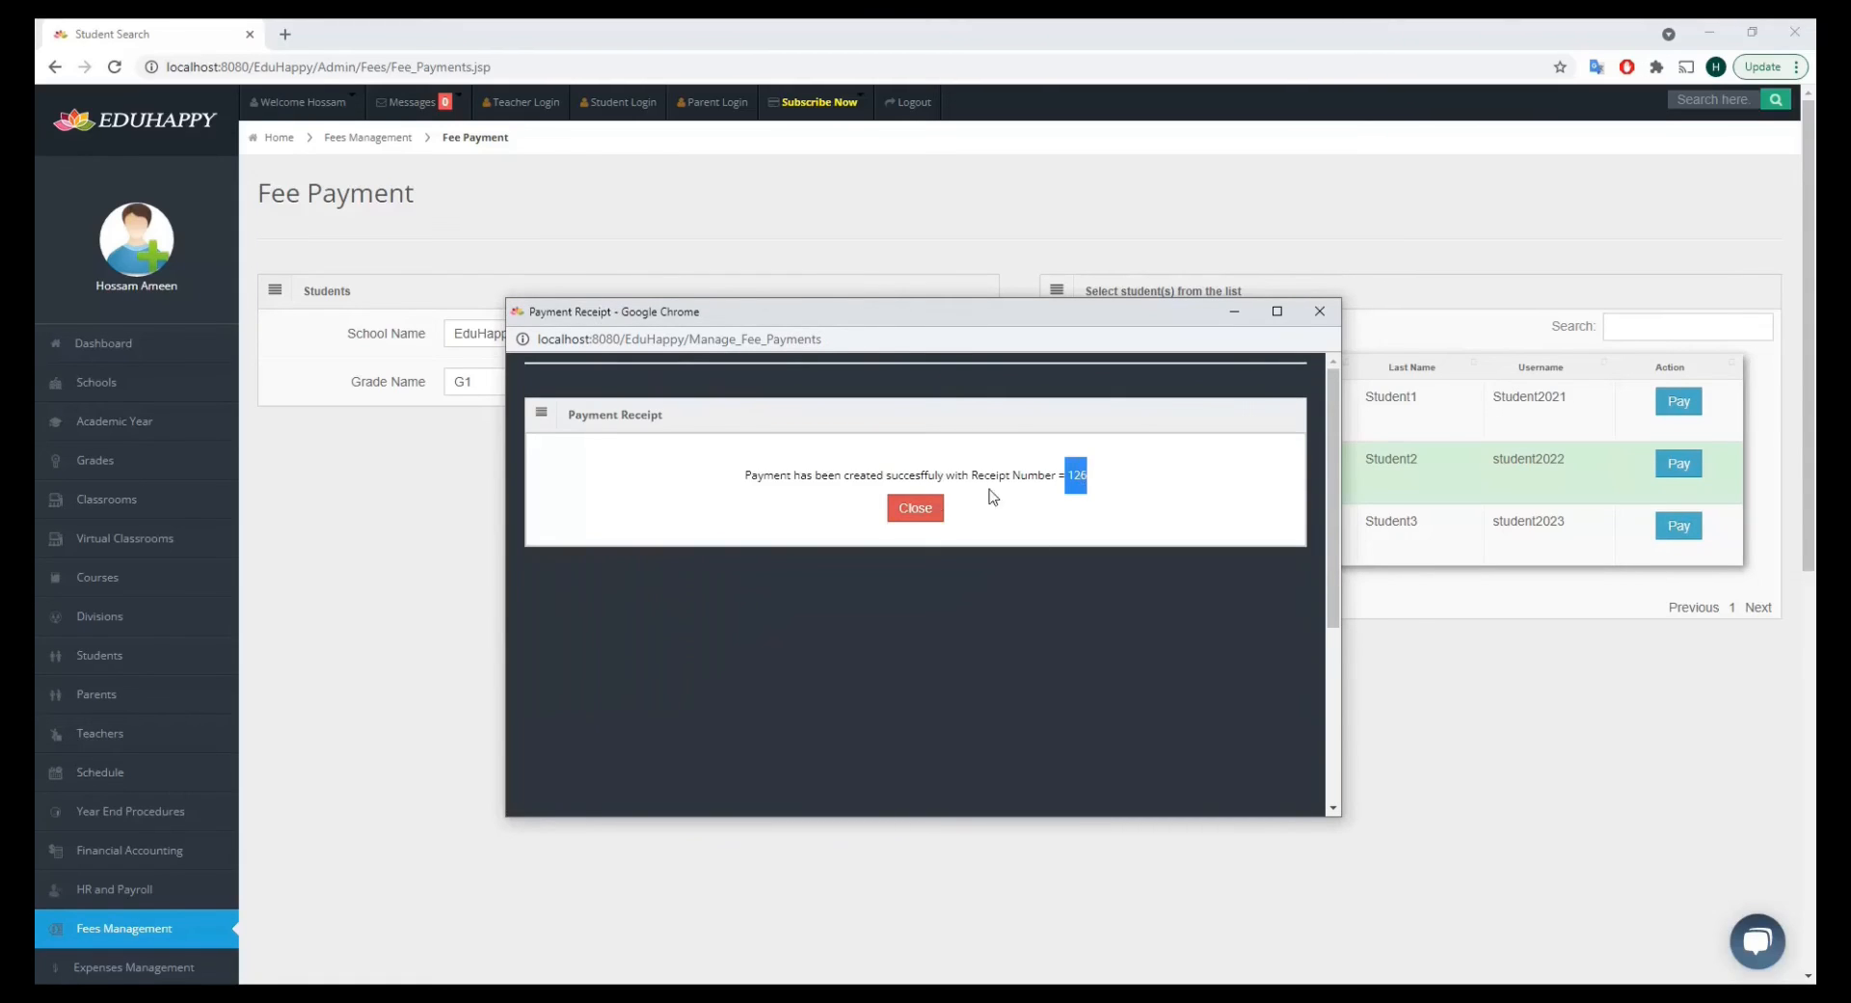
left_click(911, 512)
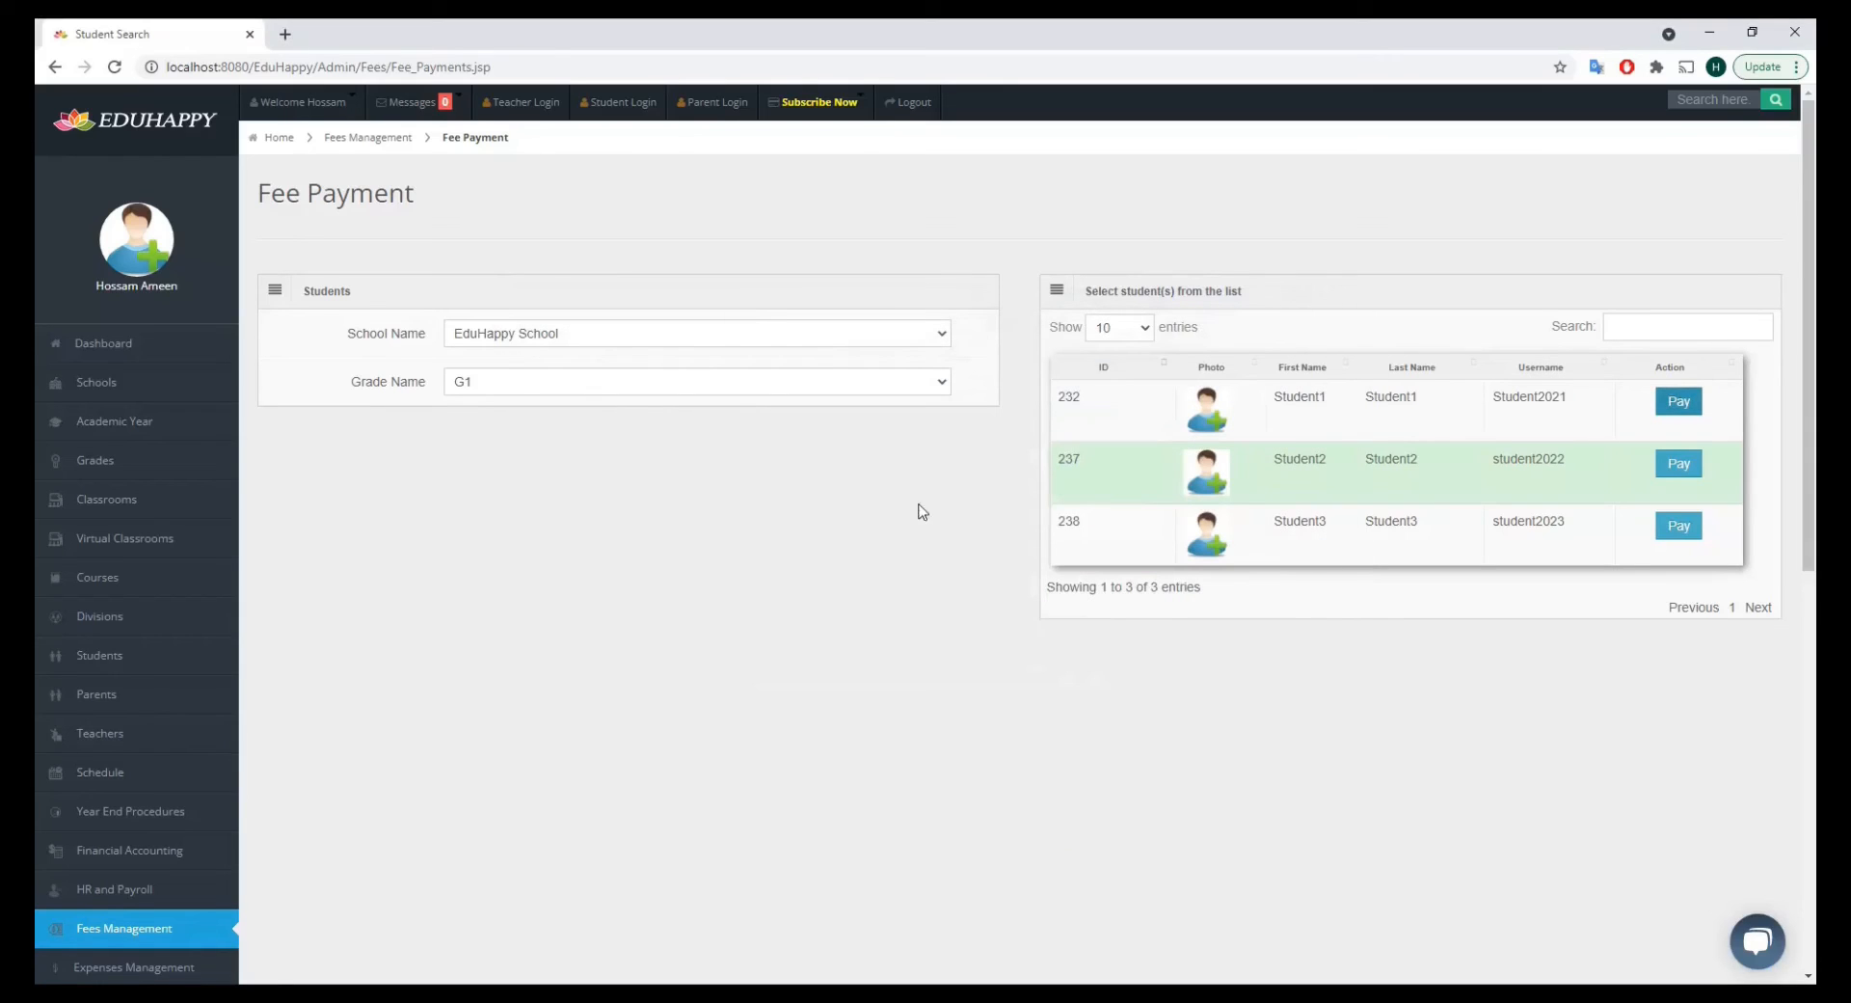
Confirm Transport Fees now show 10000.0 paid with 0.0 due, then close the payments window.
left_click(1680, 401)
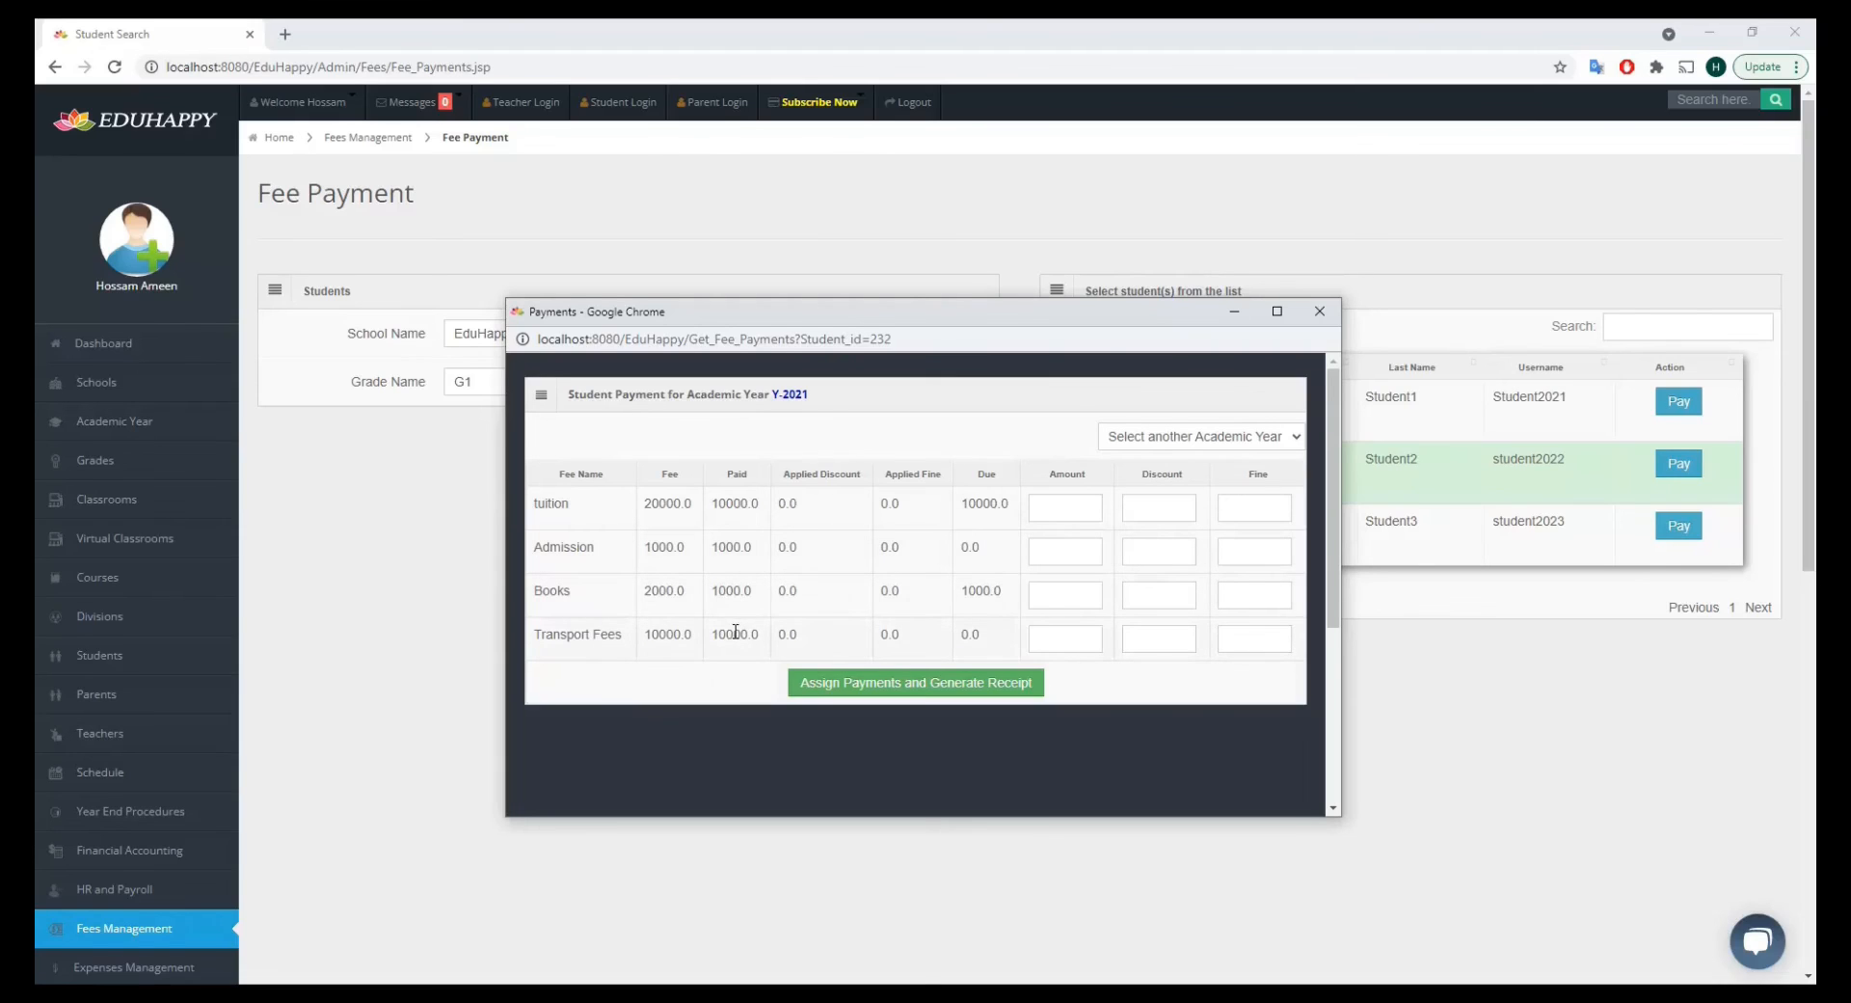
double_click(663, 637)
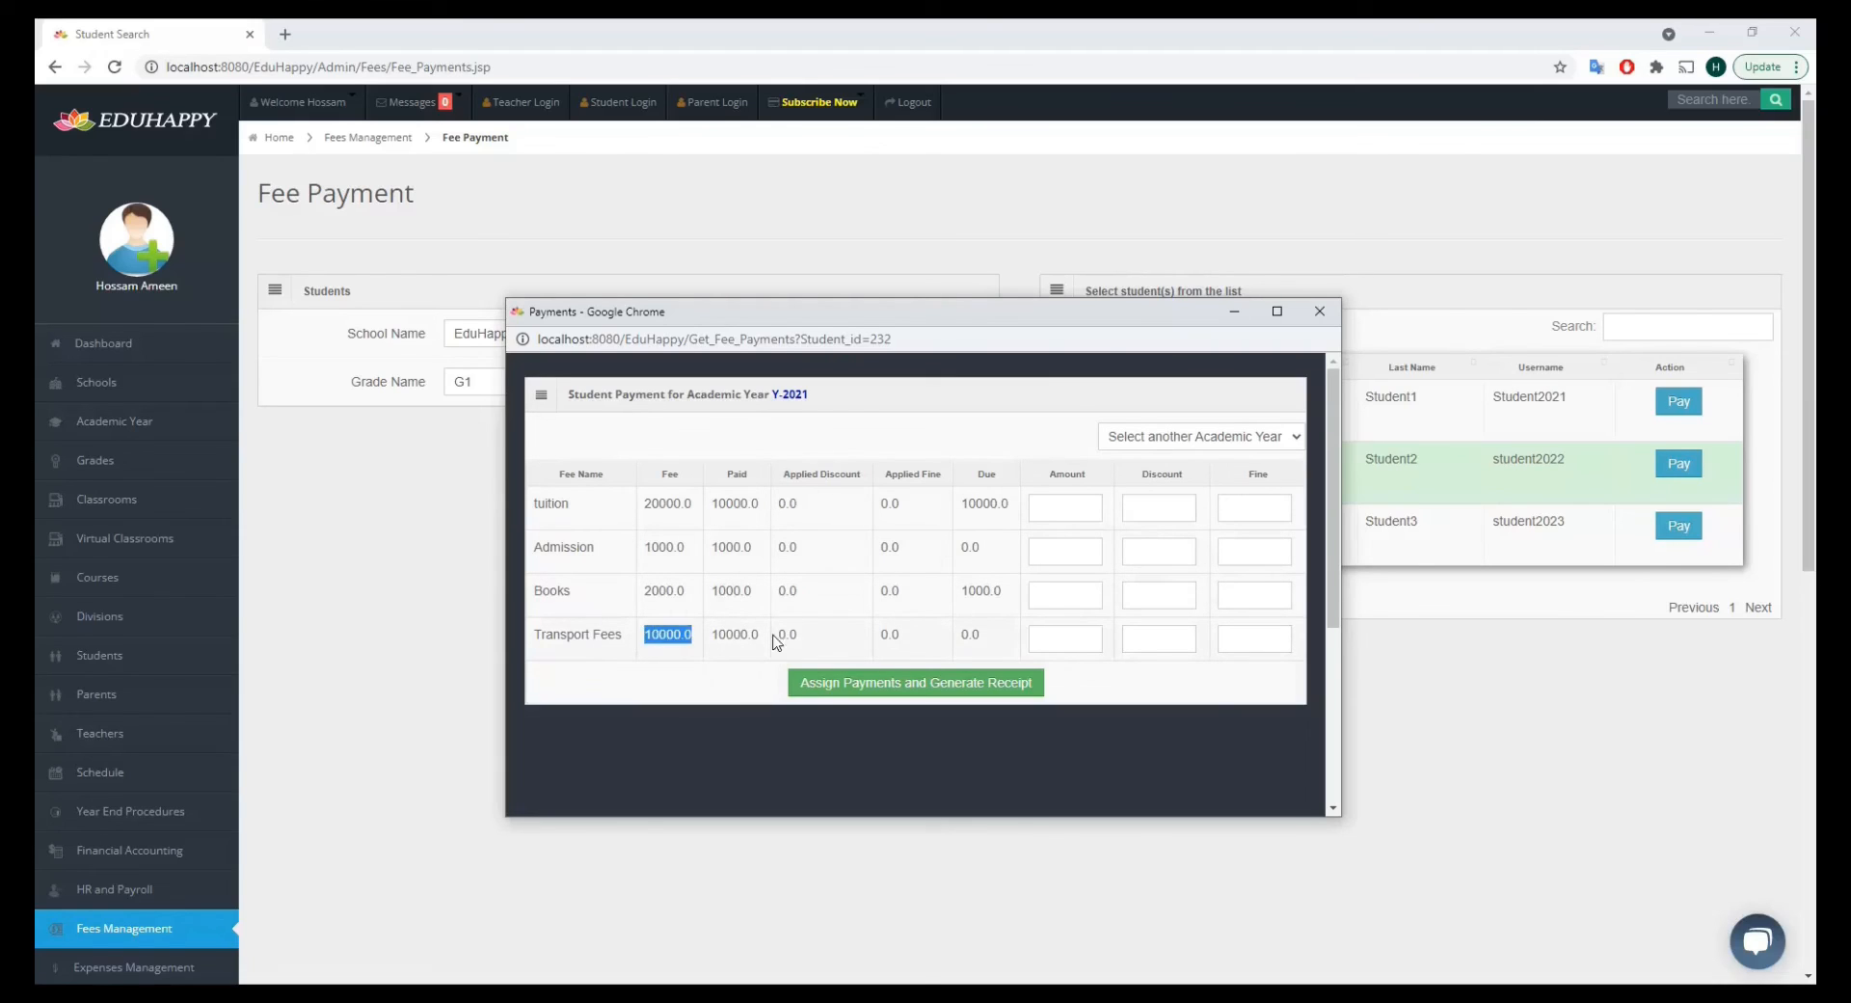
double_click(970, 635)
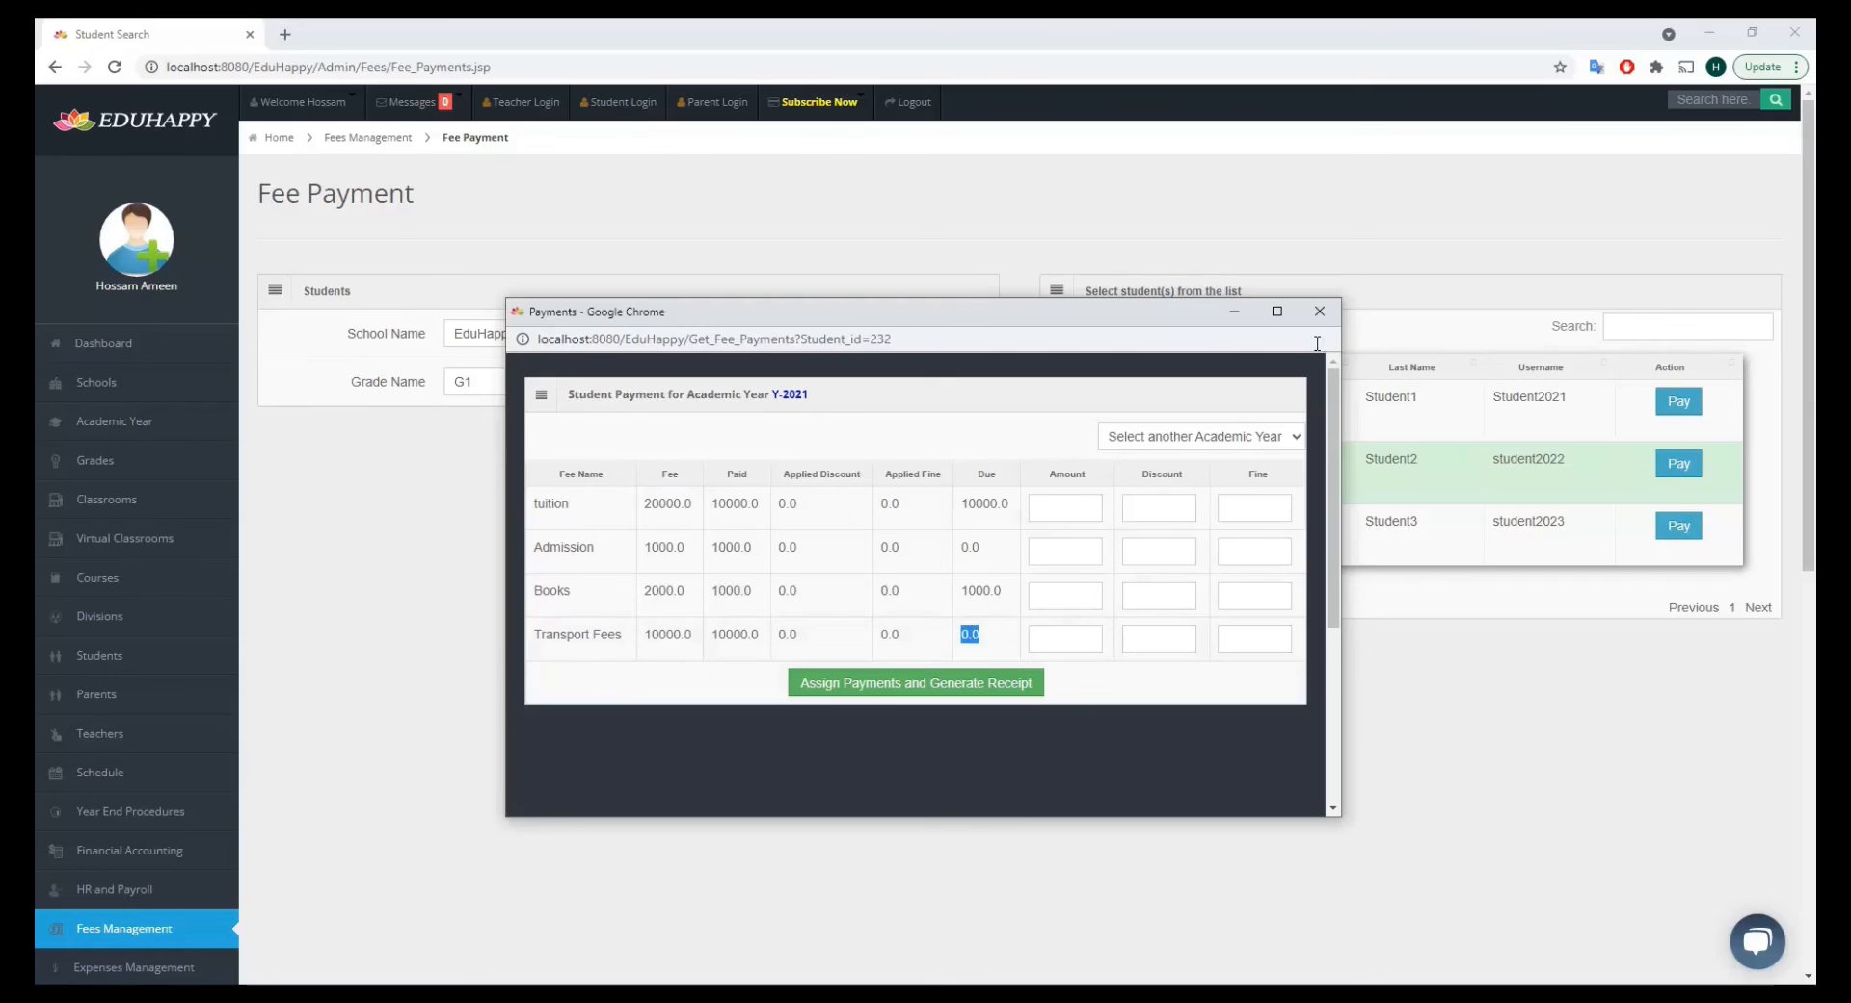
left_click(1320, 311)
scroll(876, 620, "down", 2)
left_click(205, 759)
scroll(193, 776, "down", 1)
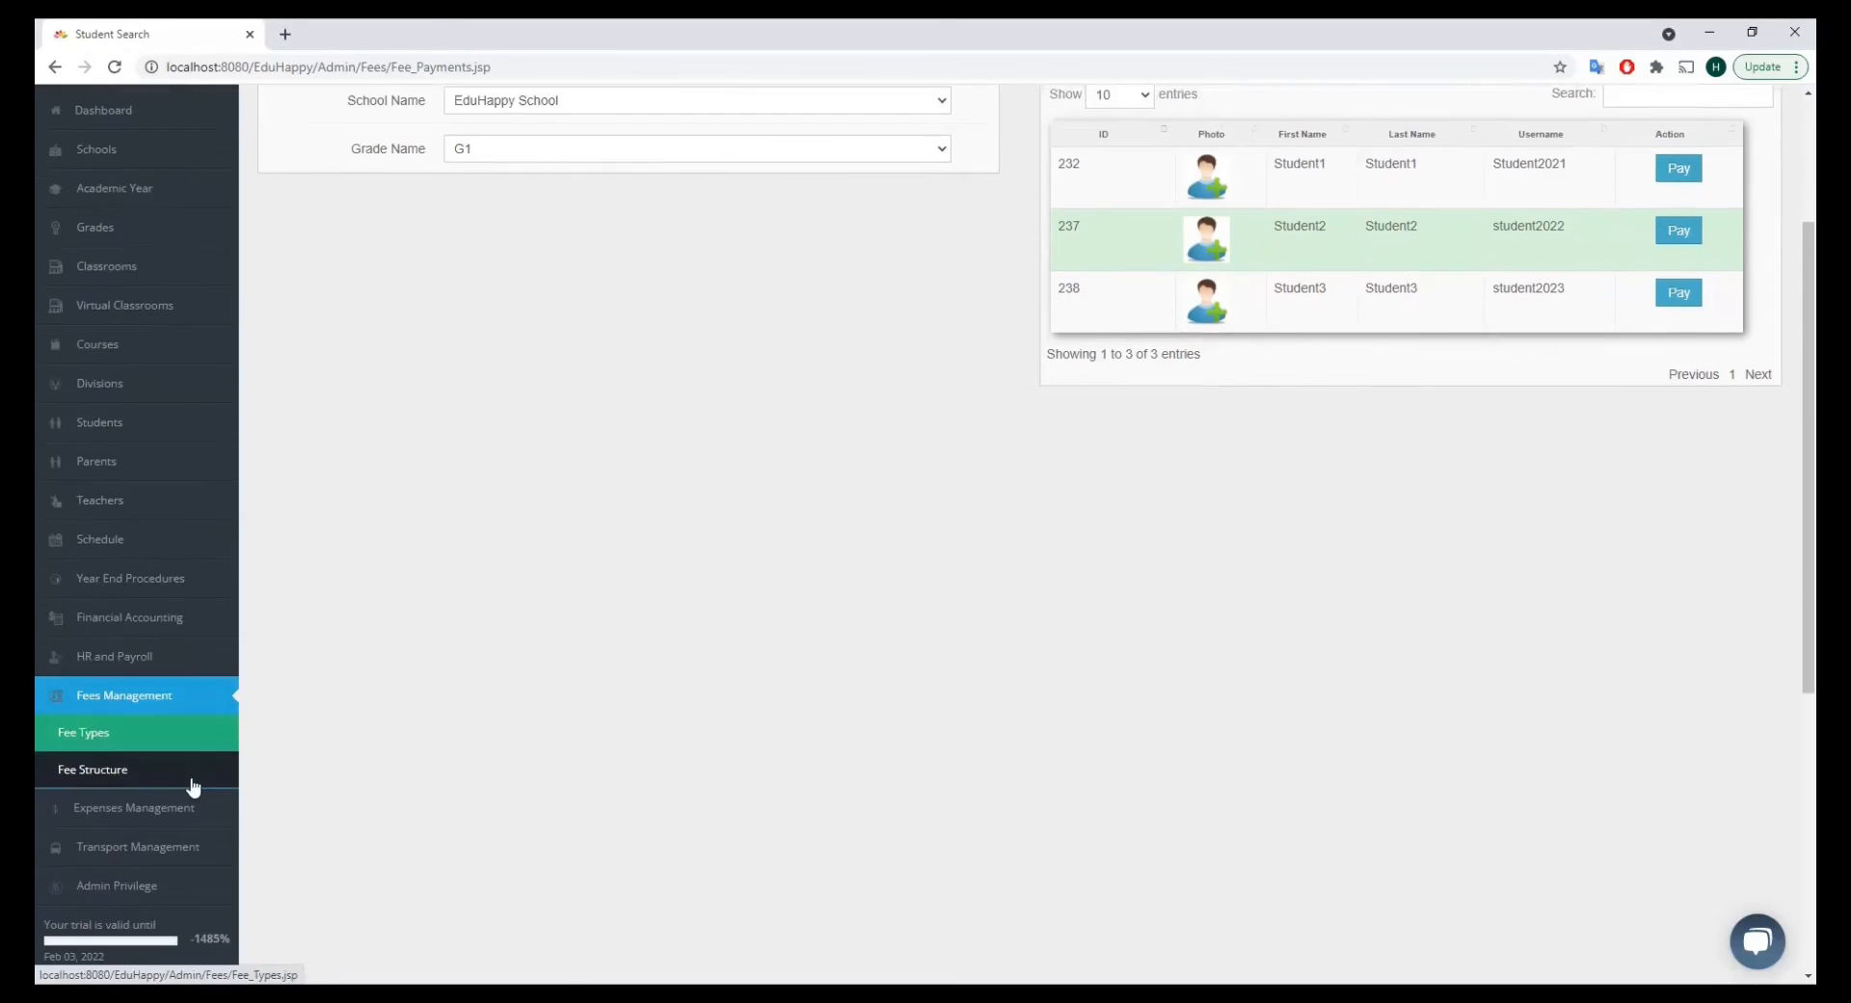
Show Fee Collection by fee for EduHappy School, Y-2021, grade G1.
left_click(109, 815)
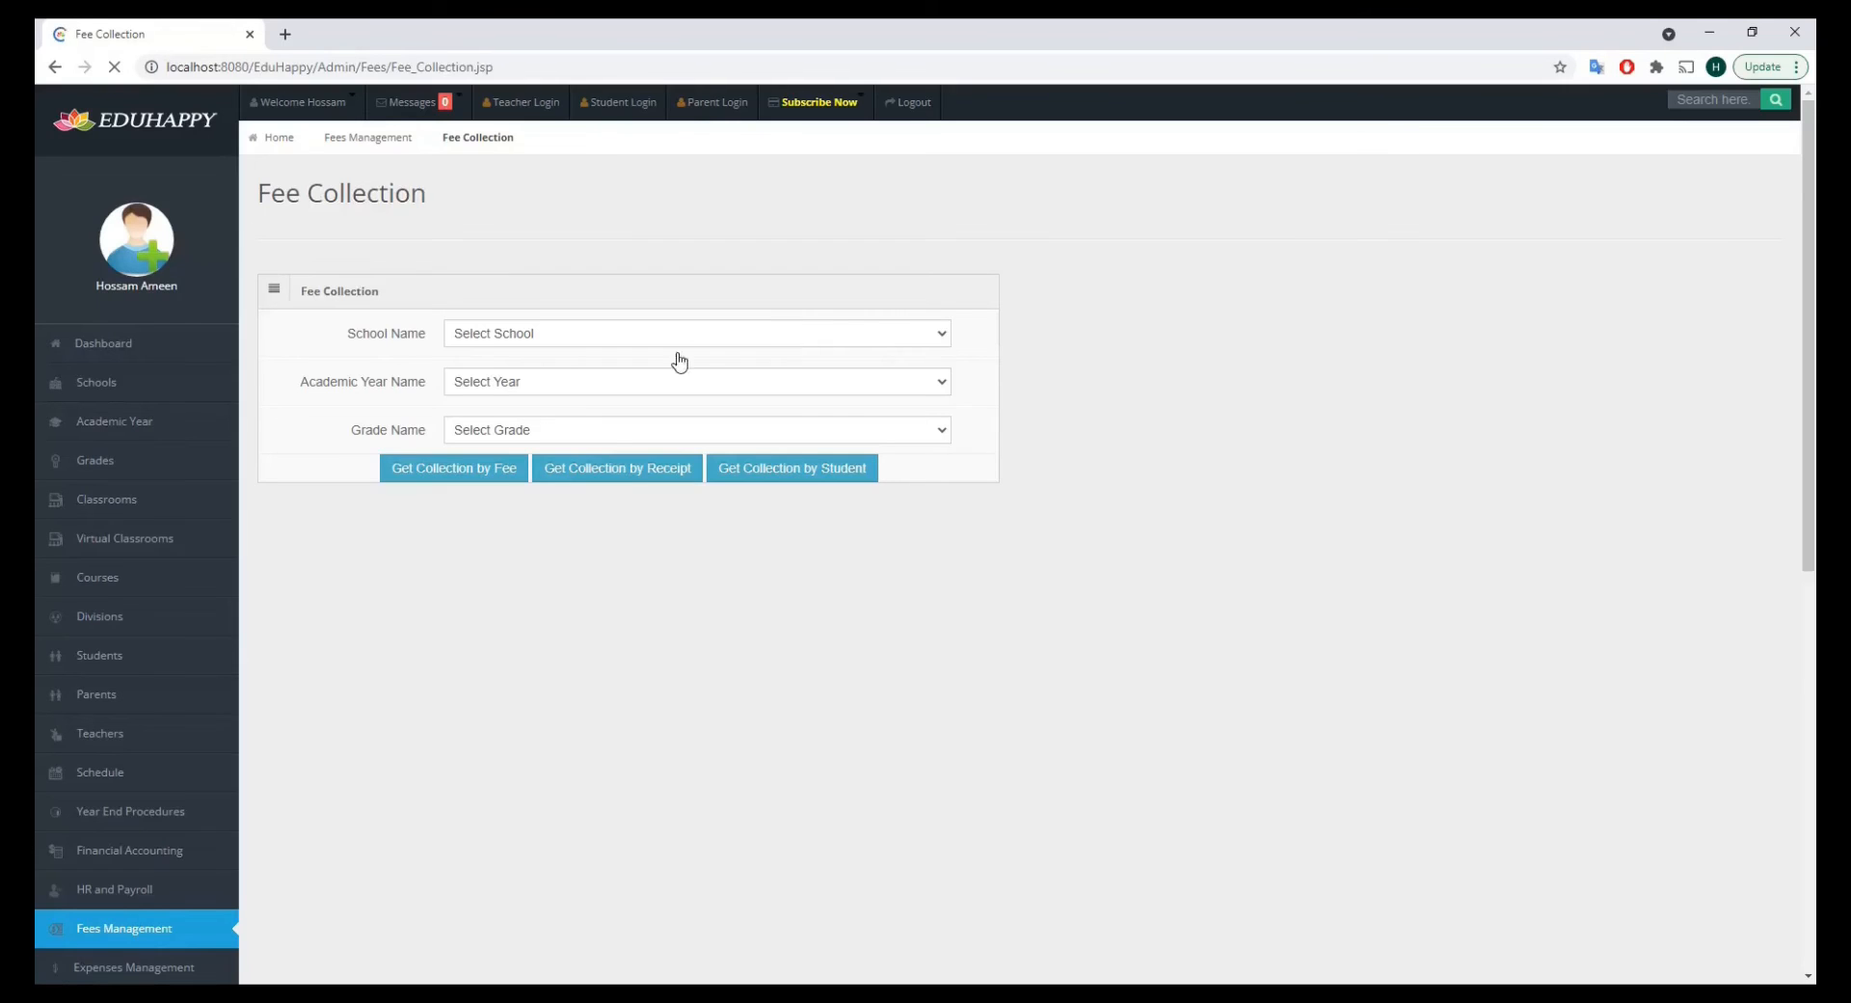
left_click(781, 337)
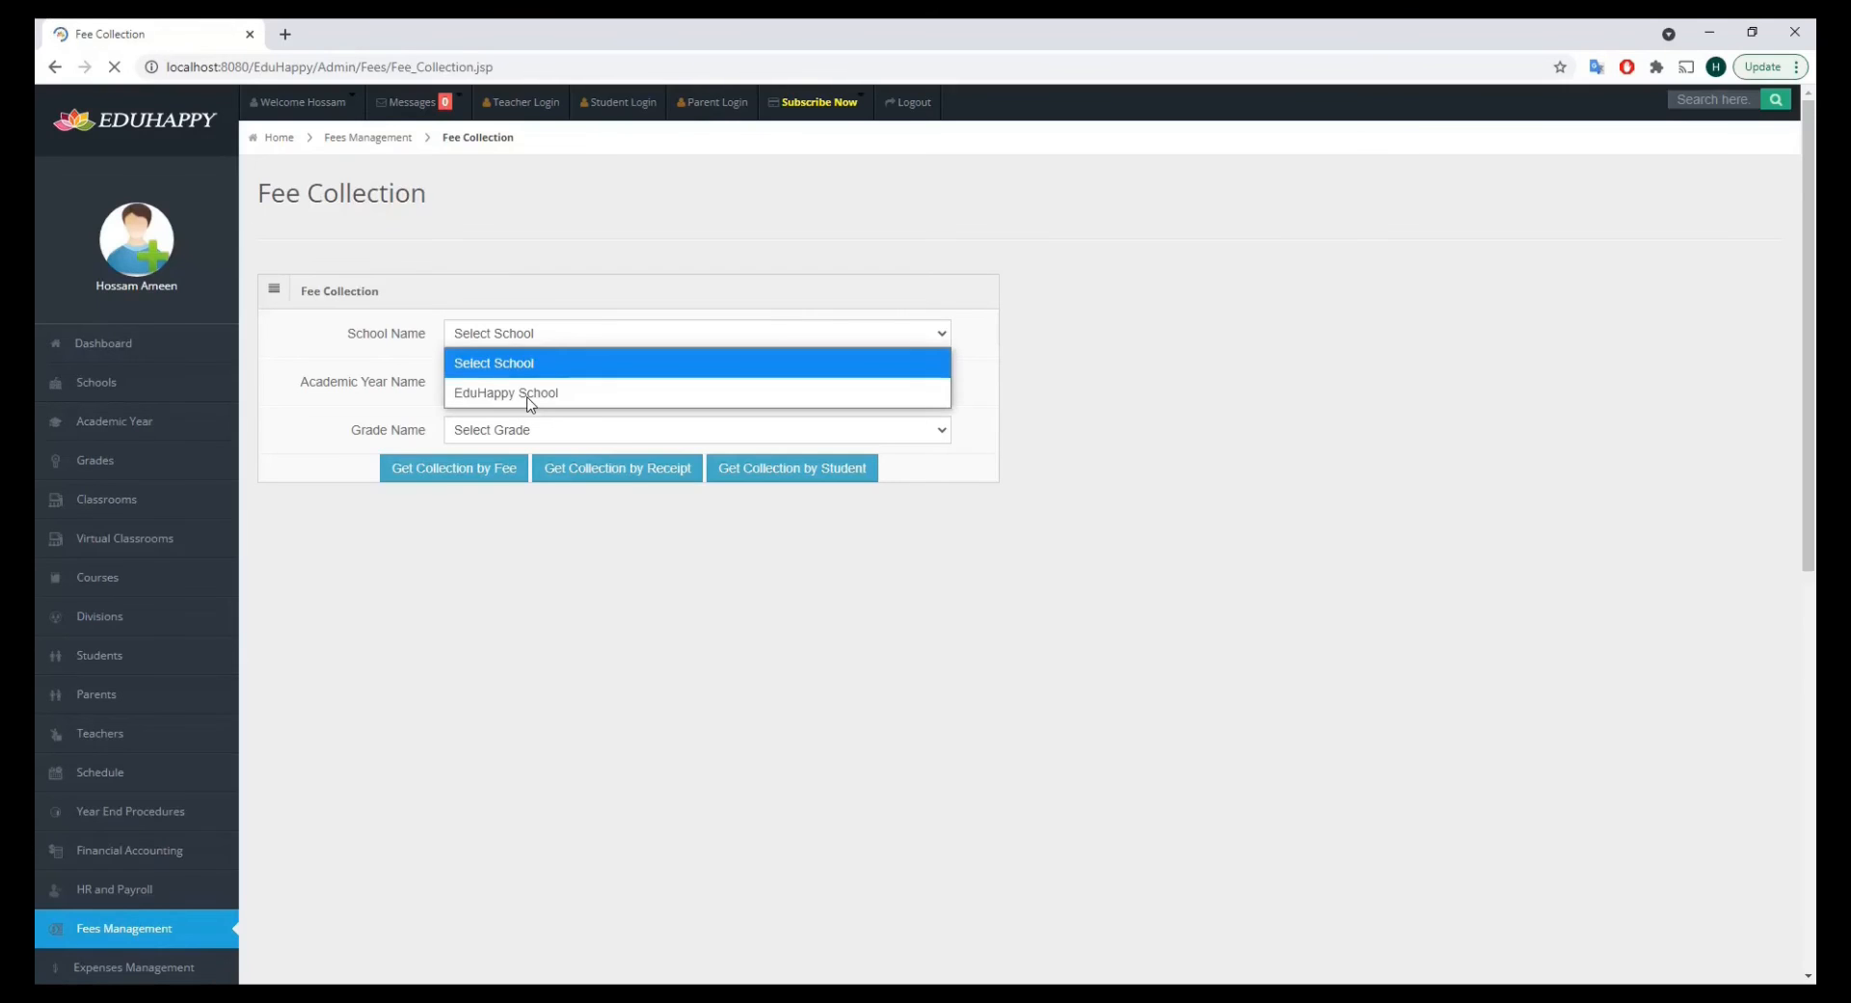
left_click(529, 397)
left_click(546, 384)
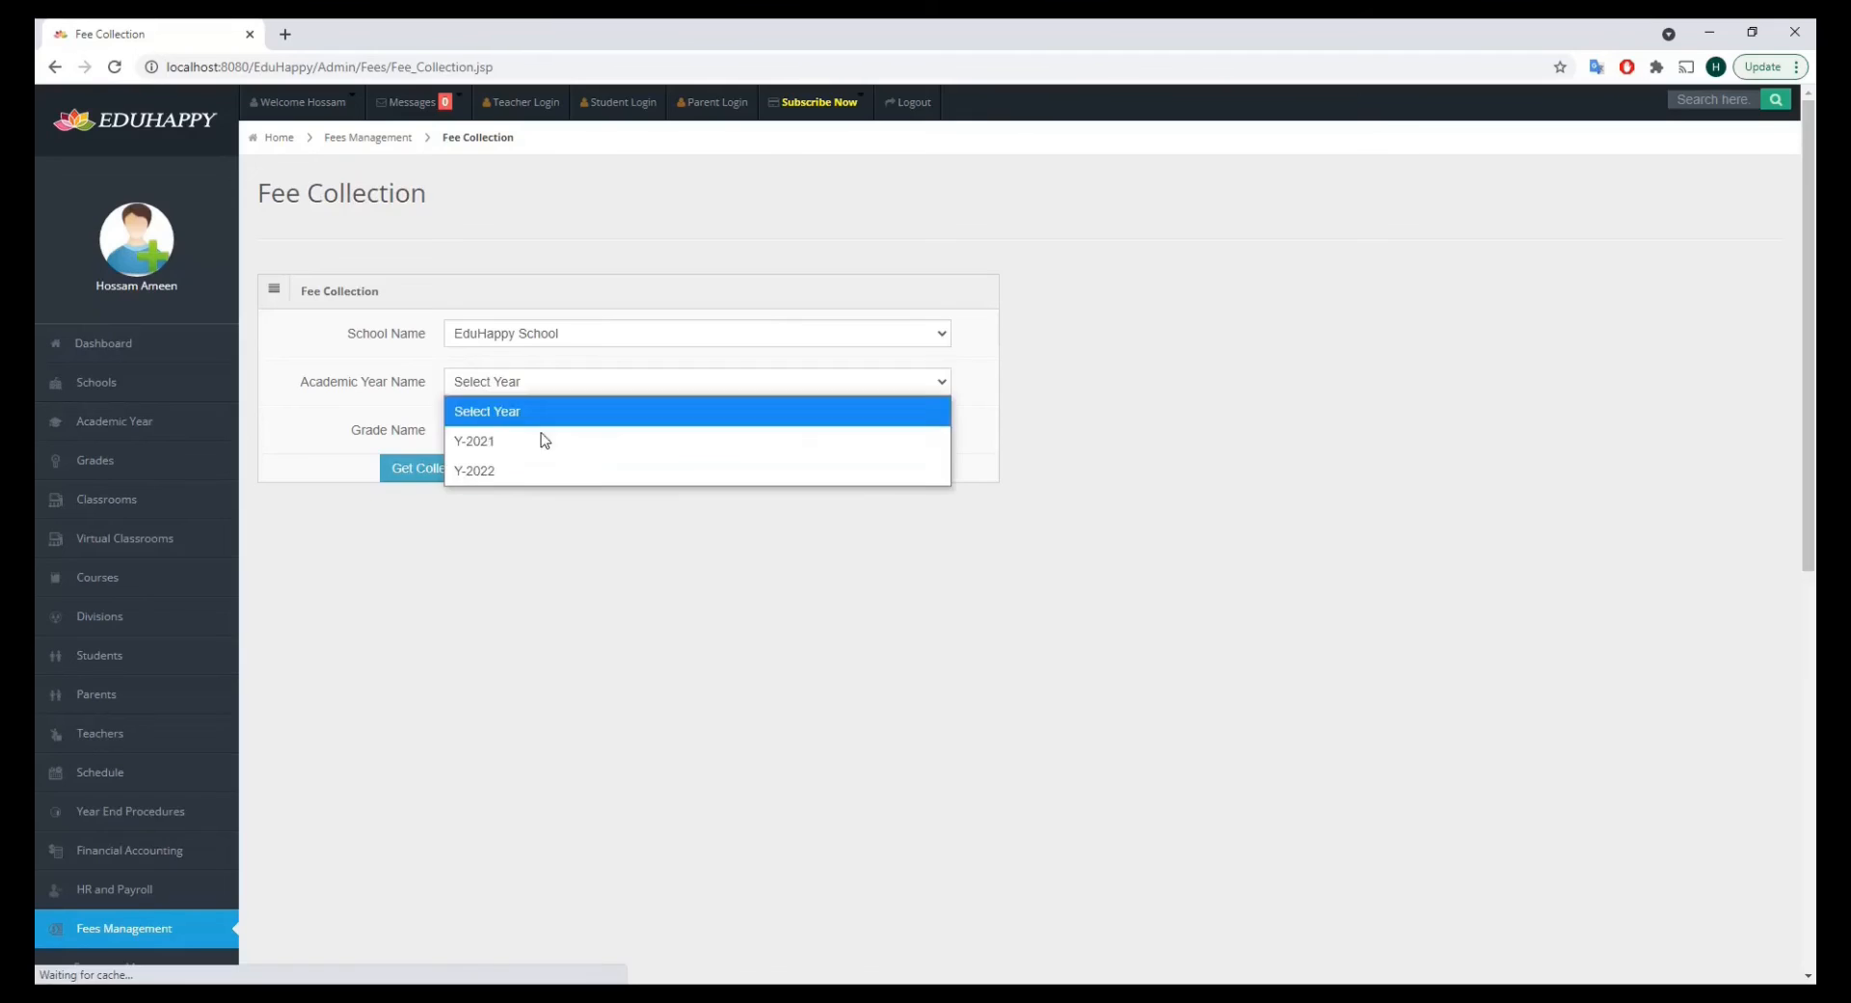
left_click(540, 441)
left_click(533, 433)
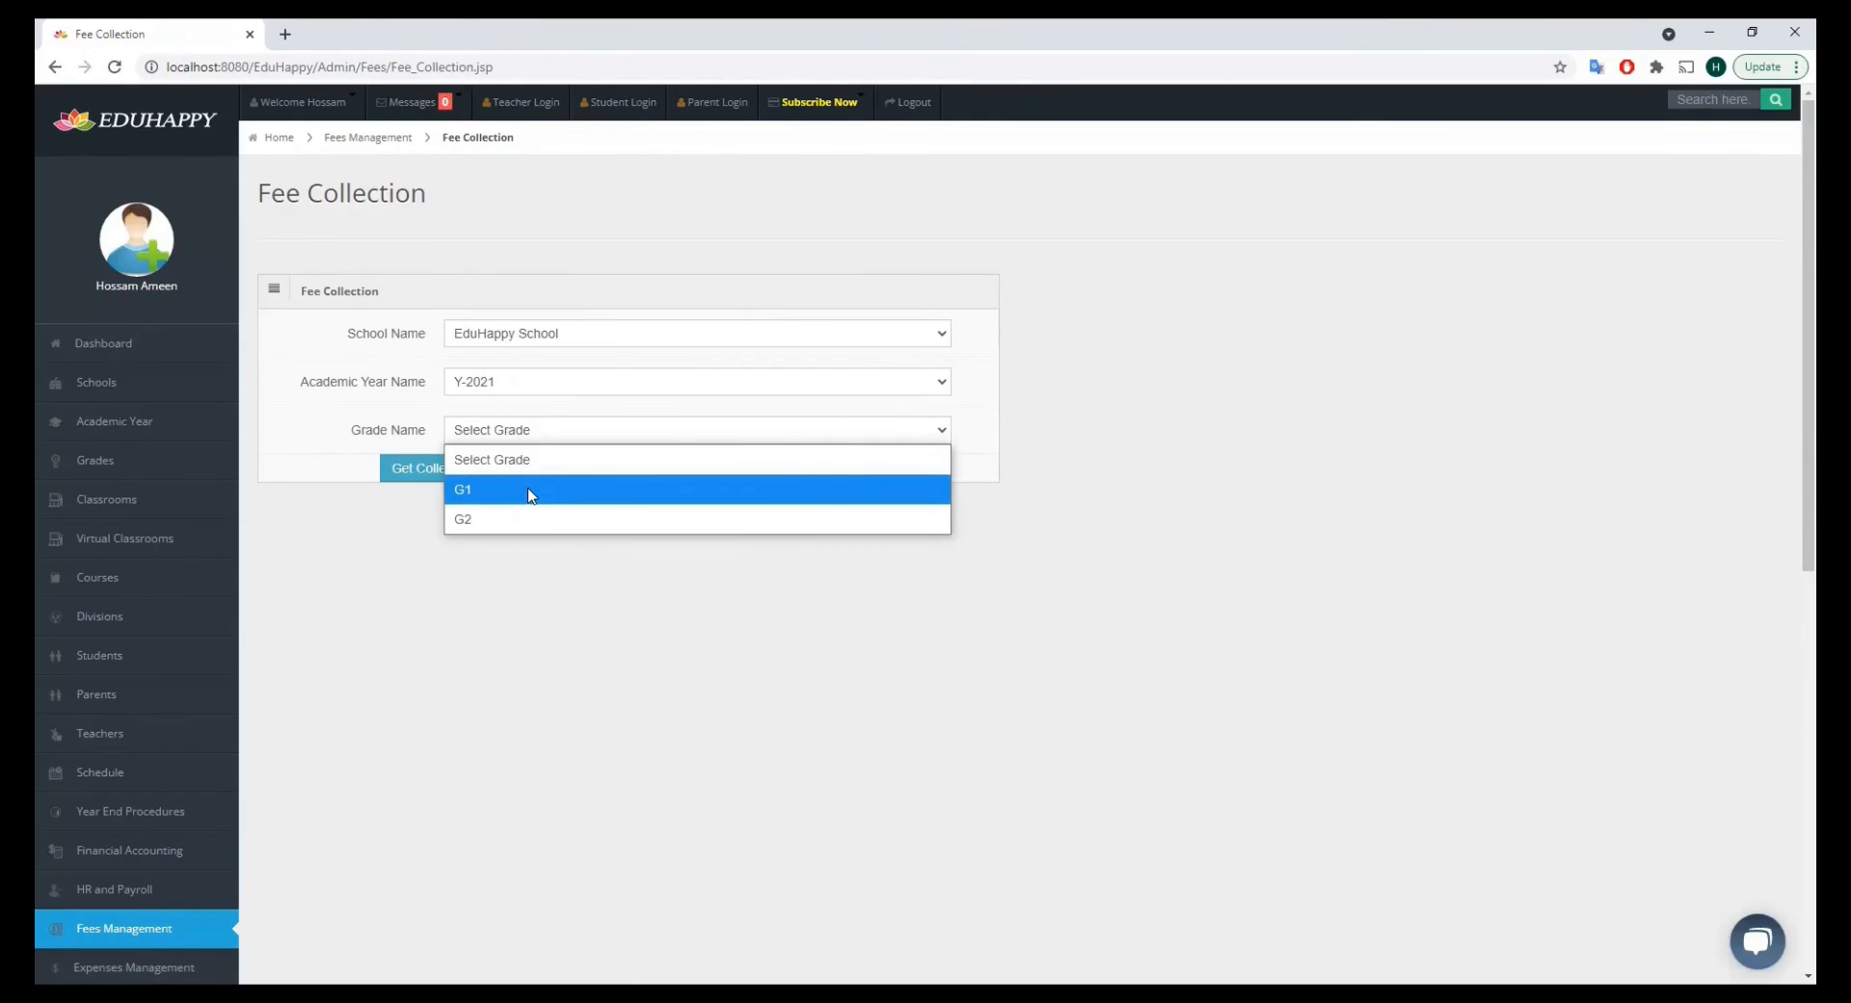
left_click(532, 494)
left_click(427, 471)
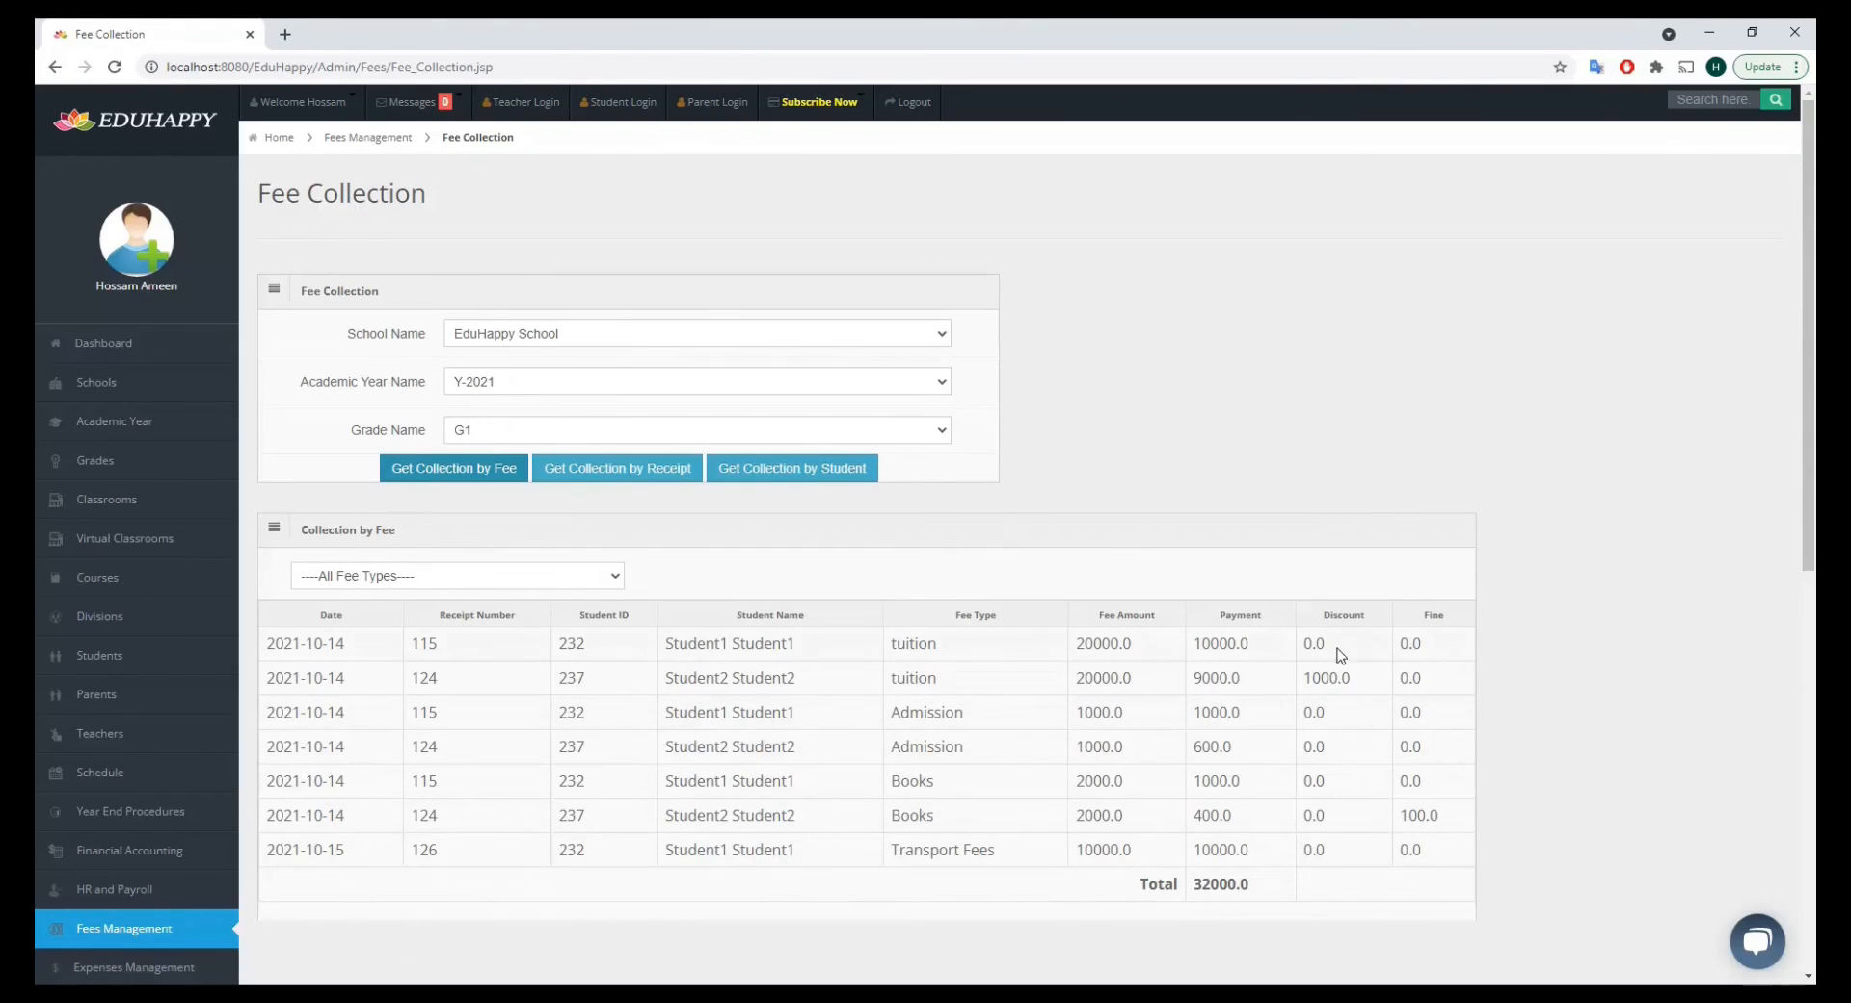
Filter the collection to Transport Fees, then list collections by receipt.
left_click(483, 577)
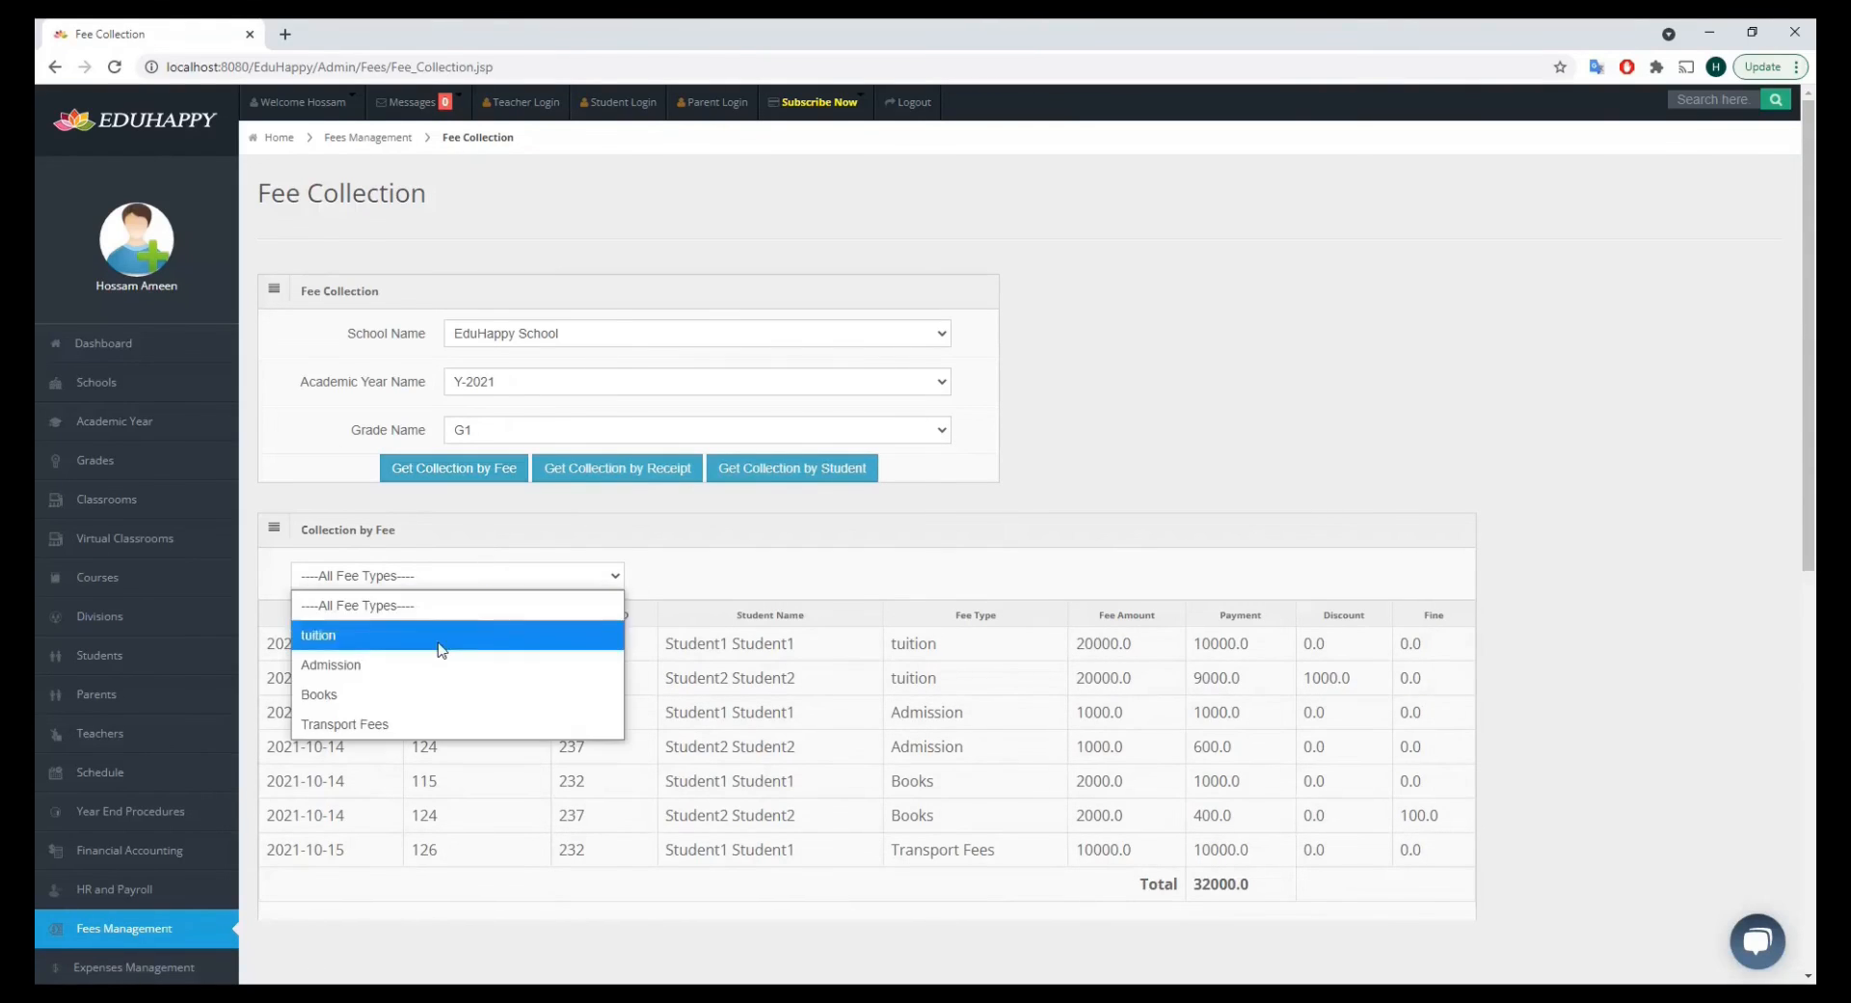
left_click(355, 724)
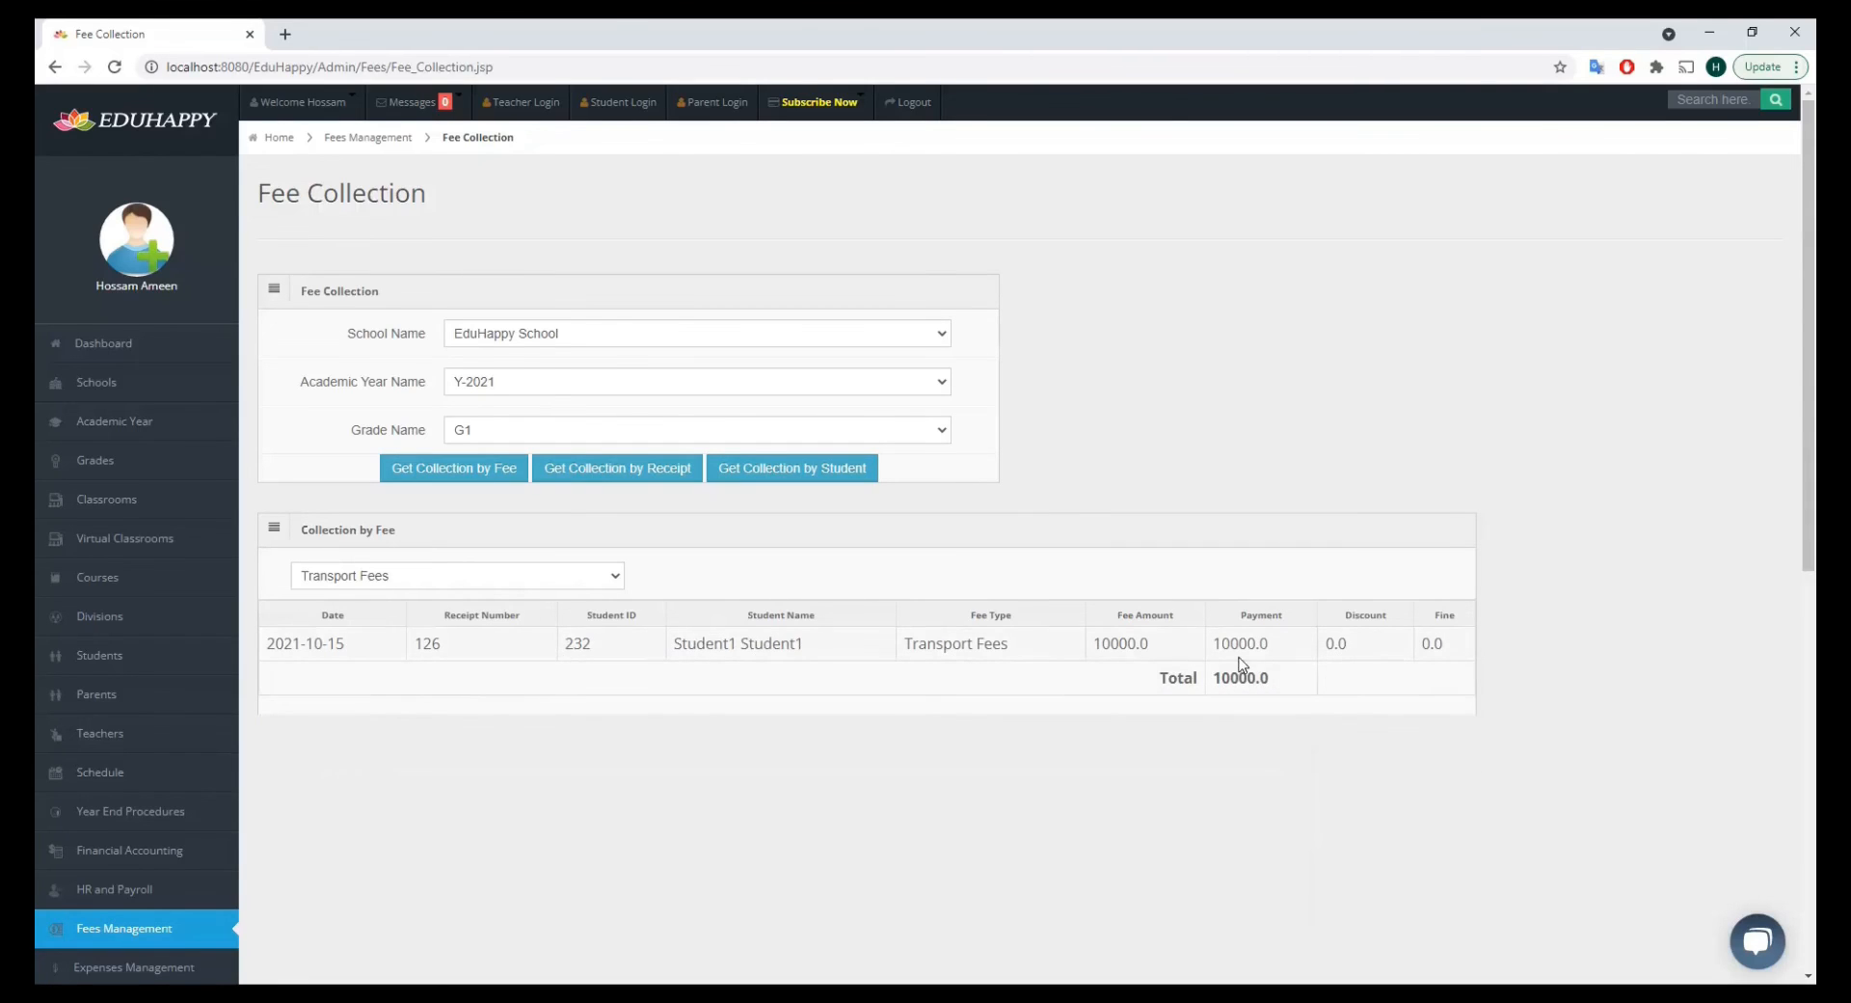
double_click(991, 644)
left_click(910, 646)
left_click(626, 472)
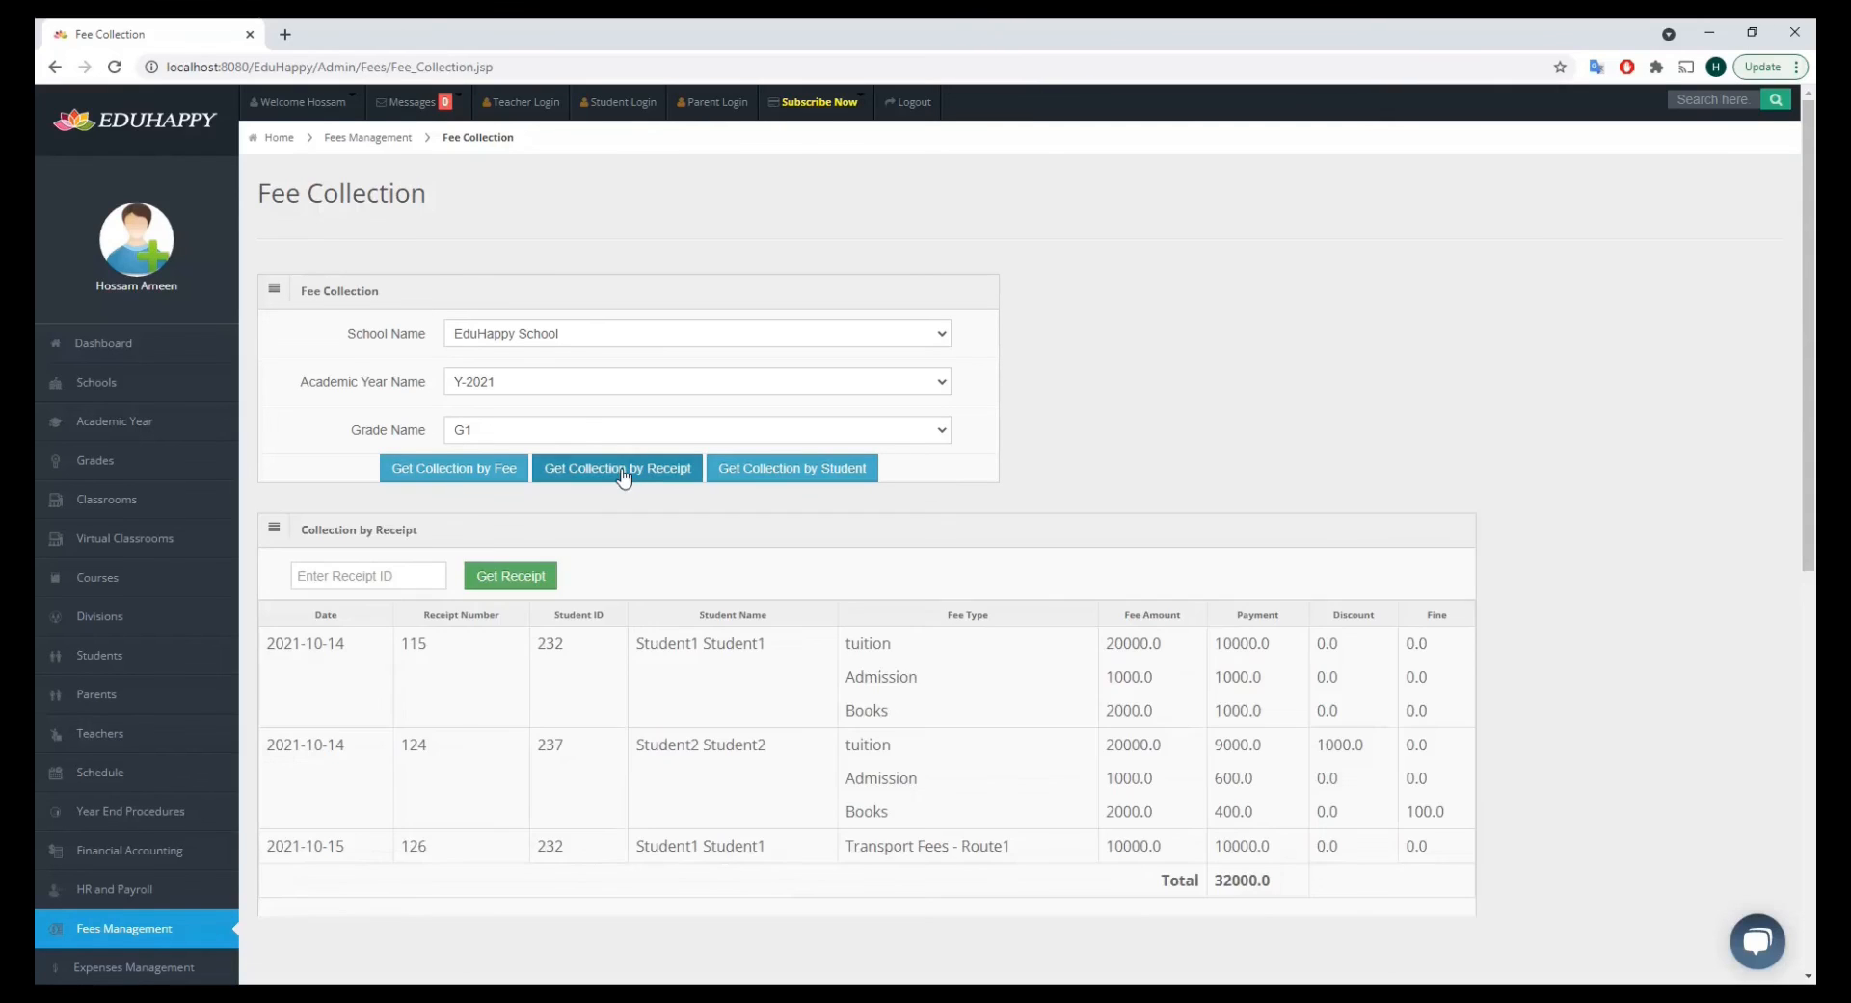
Look up receipt 126 alone in the collection report, then regroup collections by student.
left_click(320, 584)
type("1")
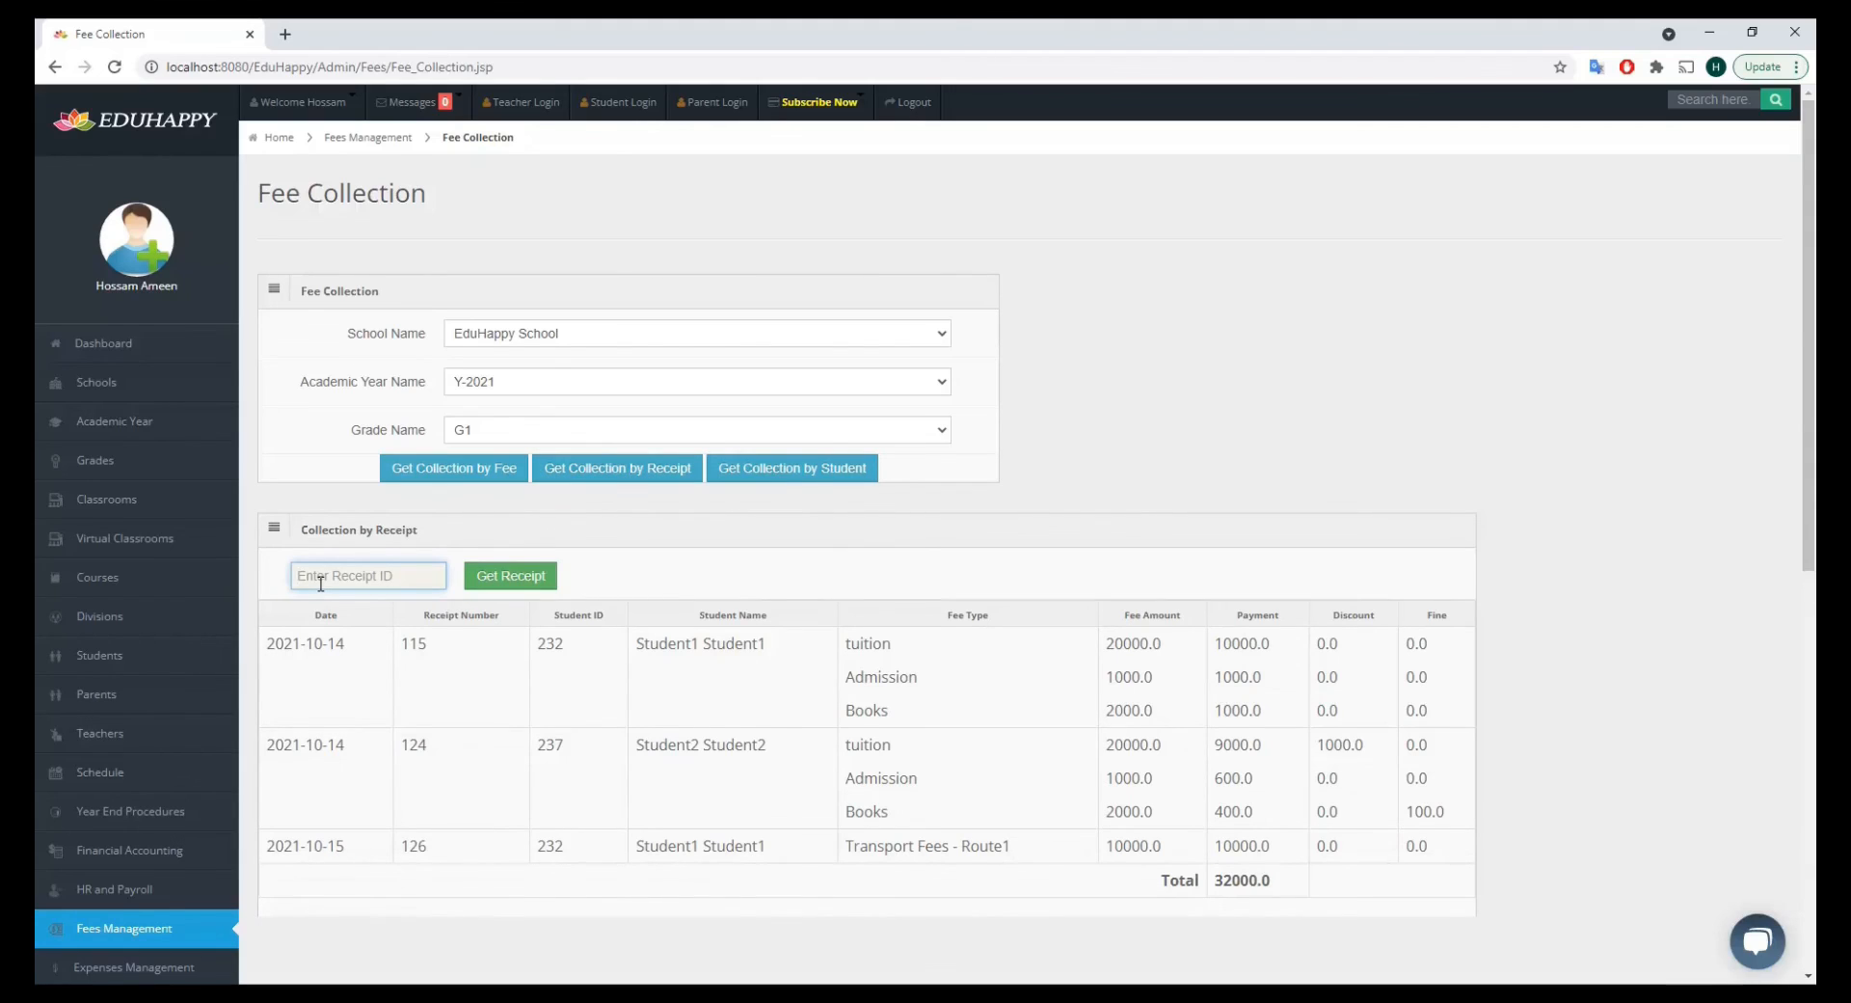
type("6")
left_click(472, 586)
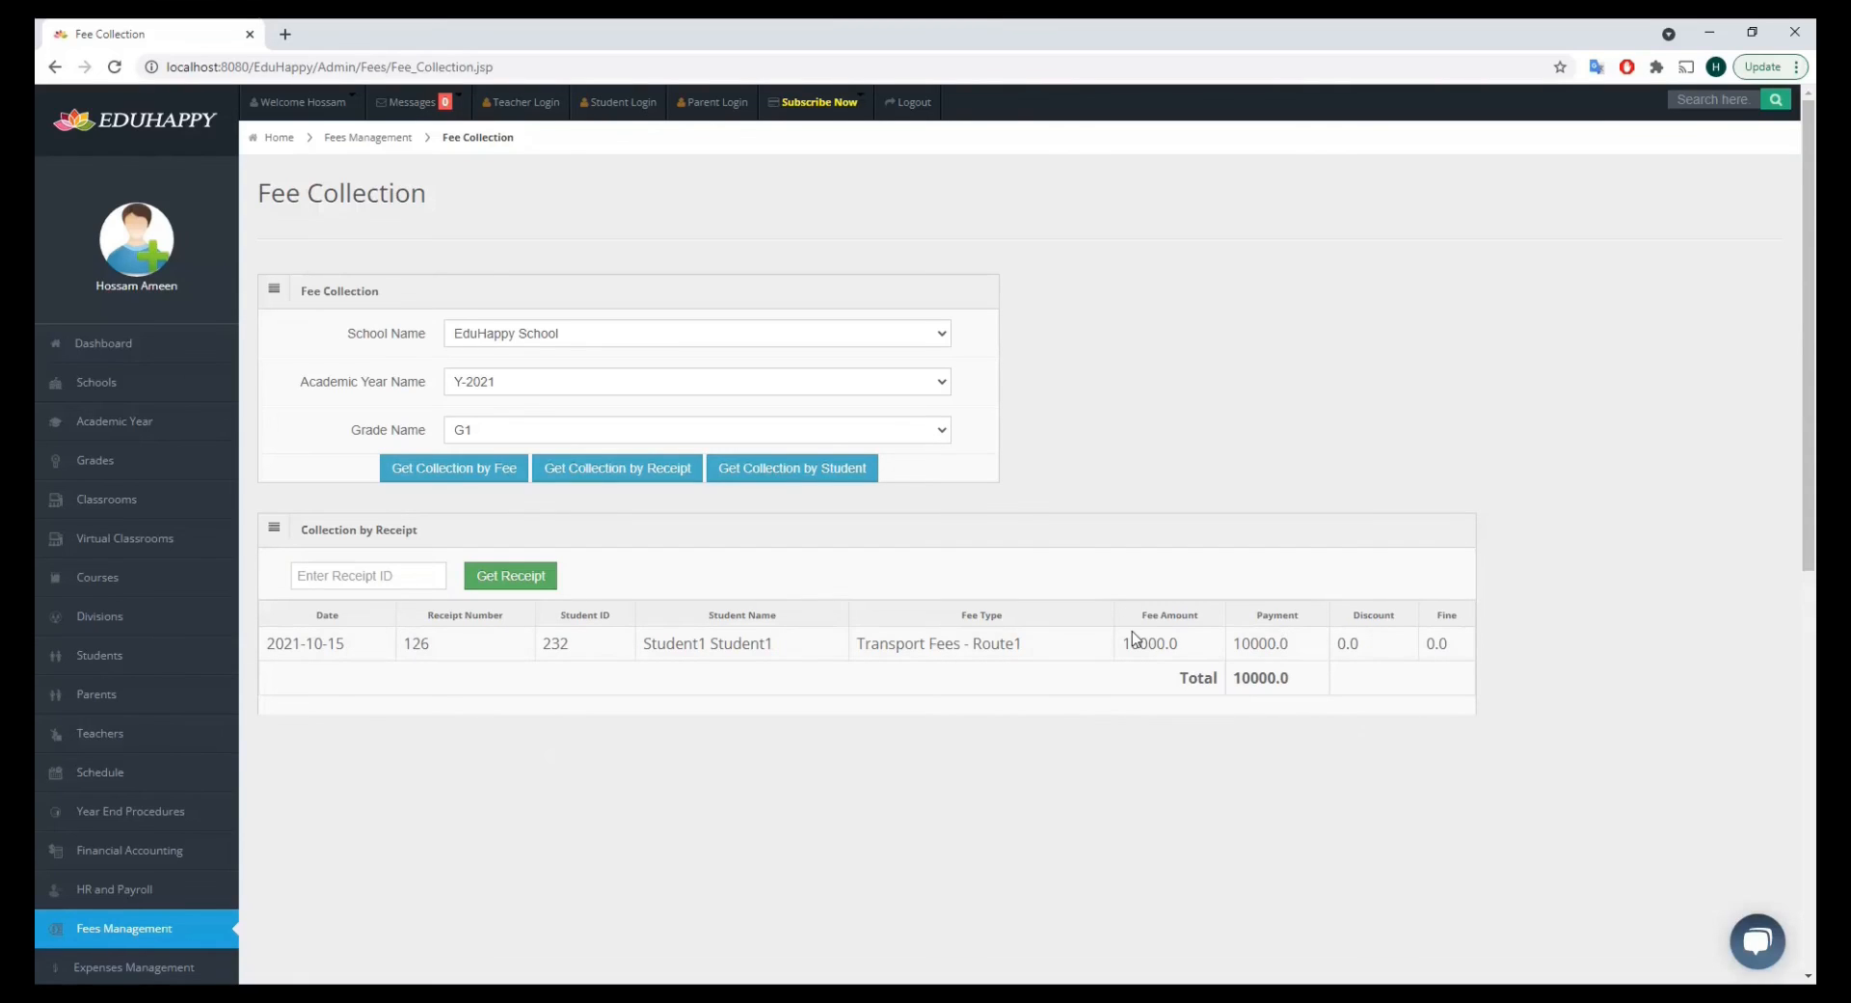
left_click(783, 476)
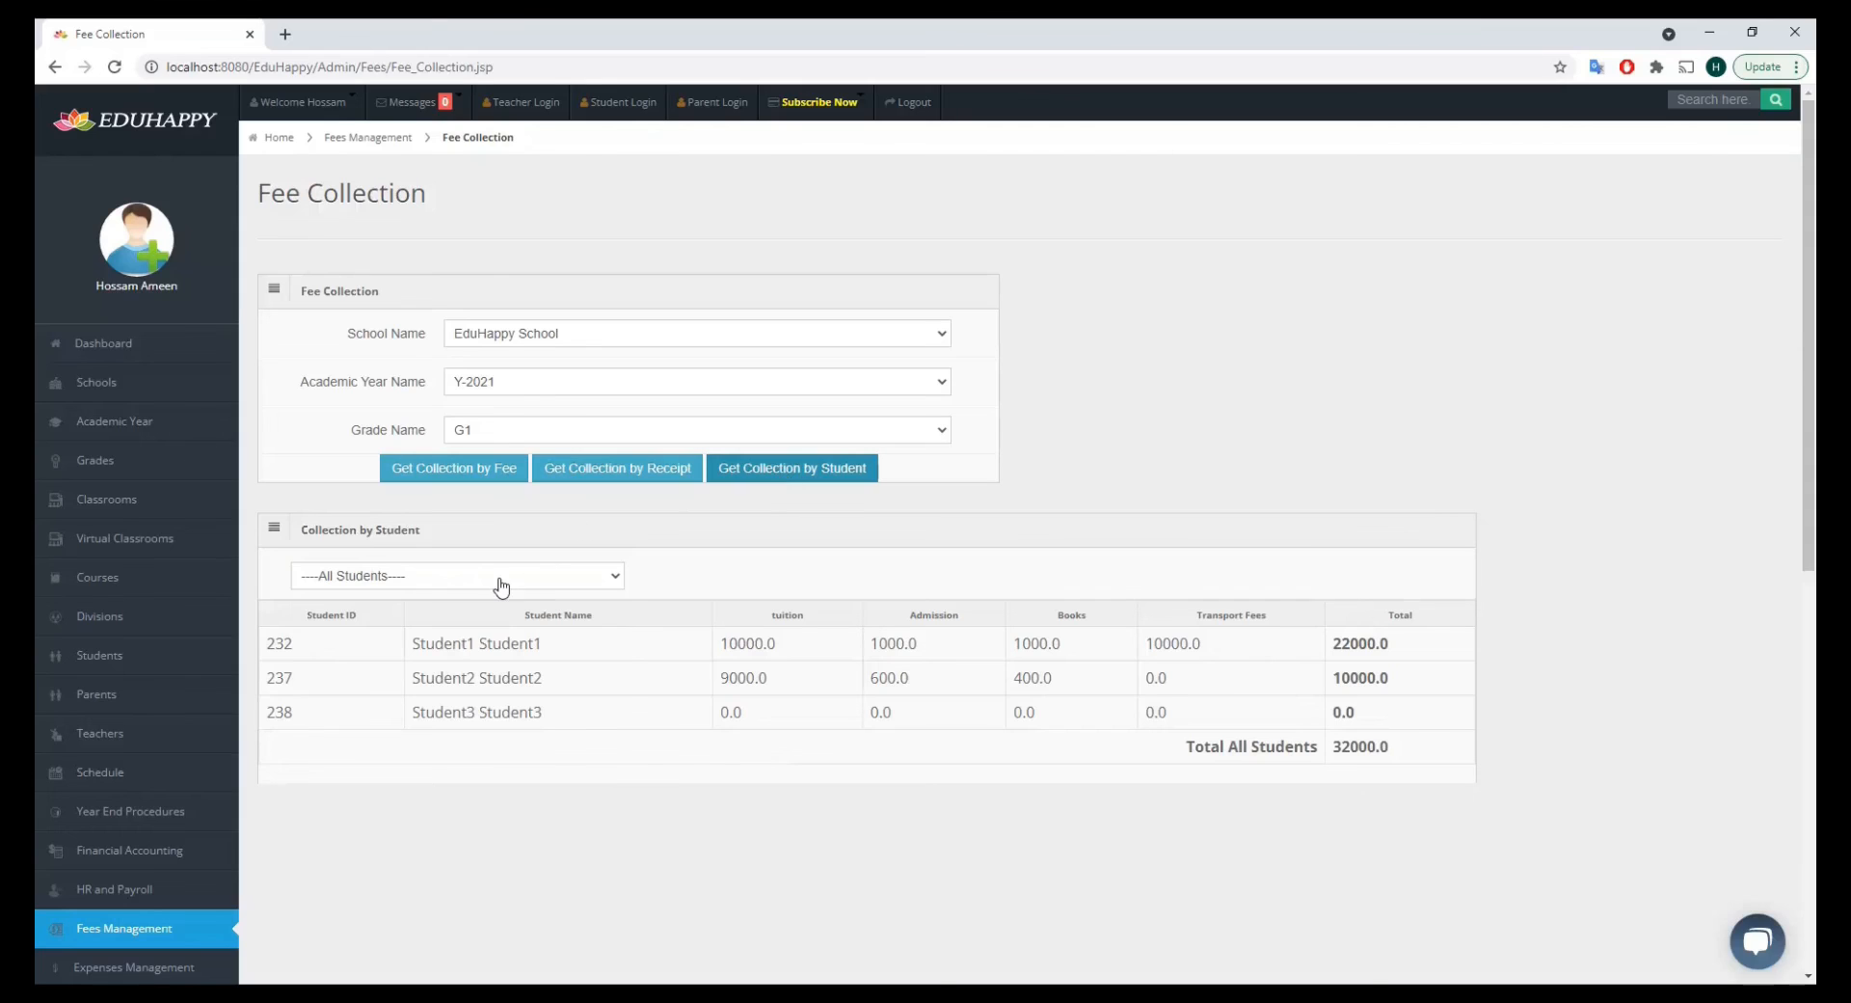
Narrow the by-student report to Student1 and check the 10000.0 Transport Fees amount.
left_click(494, 579)
left_click(376, 636)
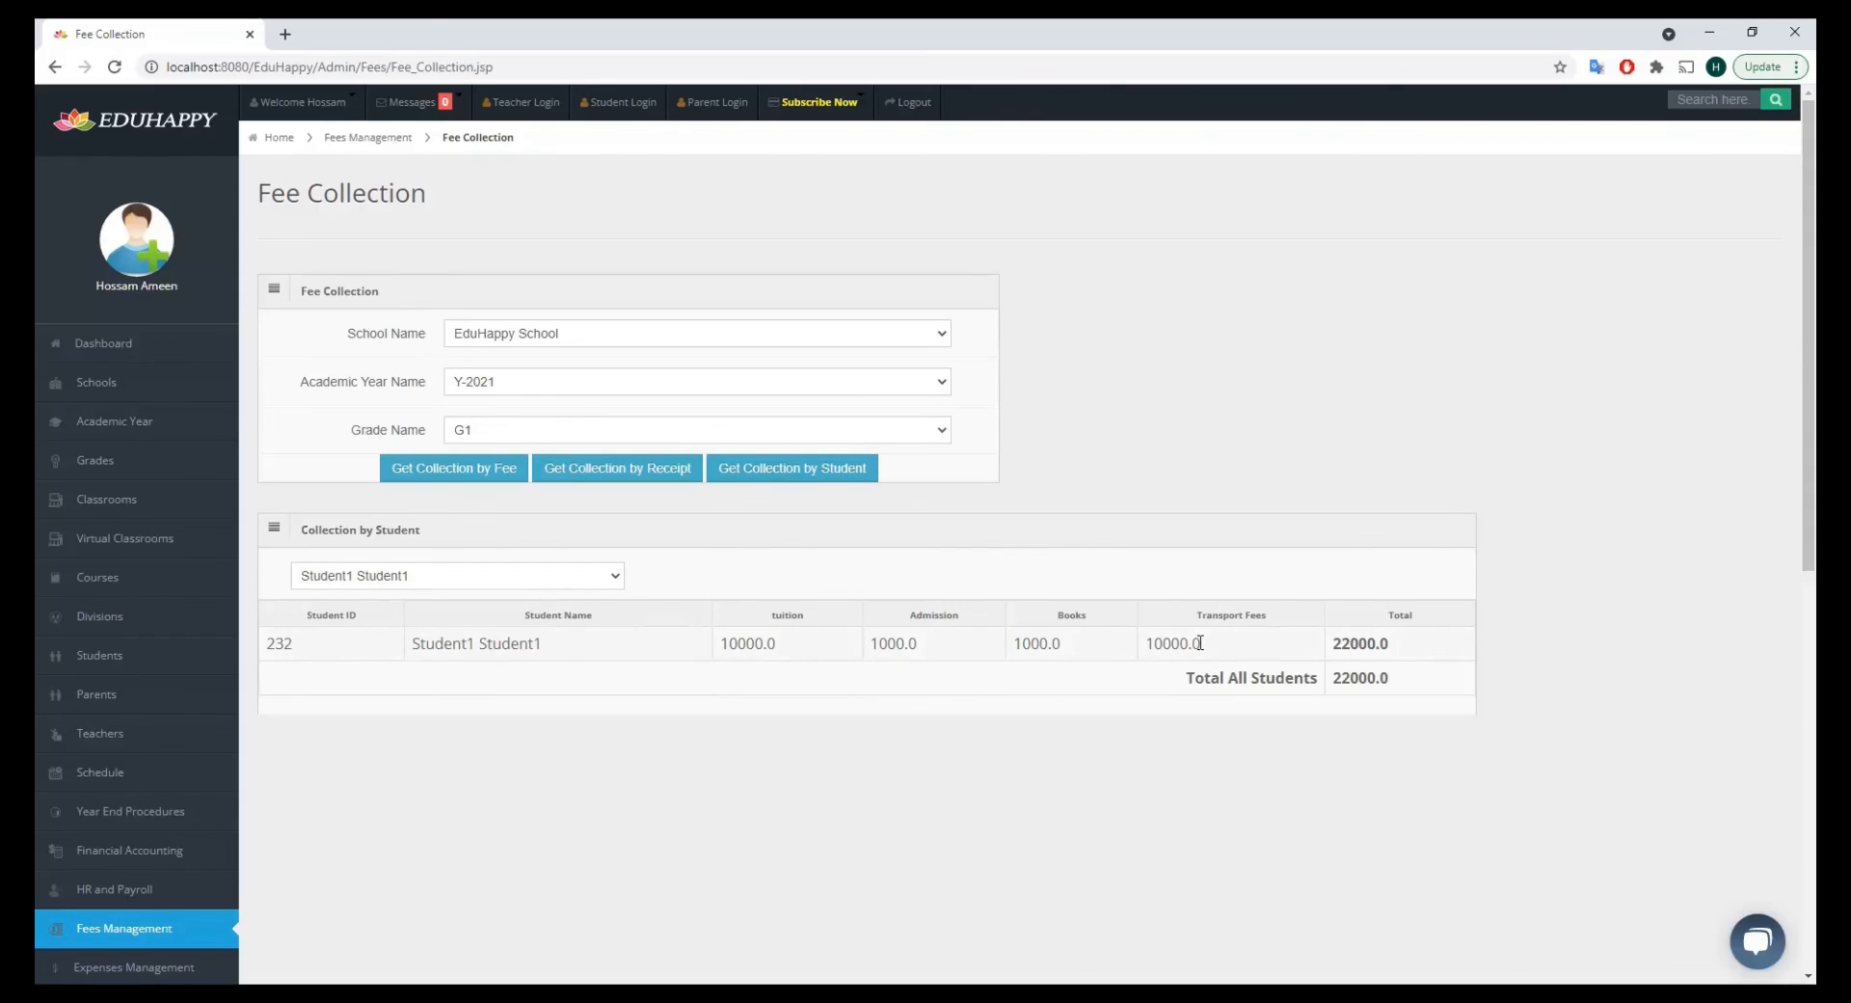
double_click(1159, 643)
scroll(888, 664, "down", 1)
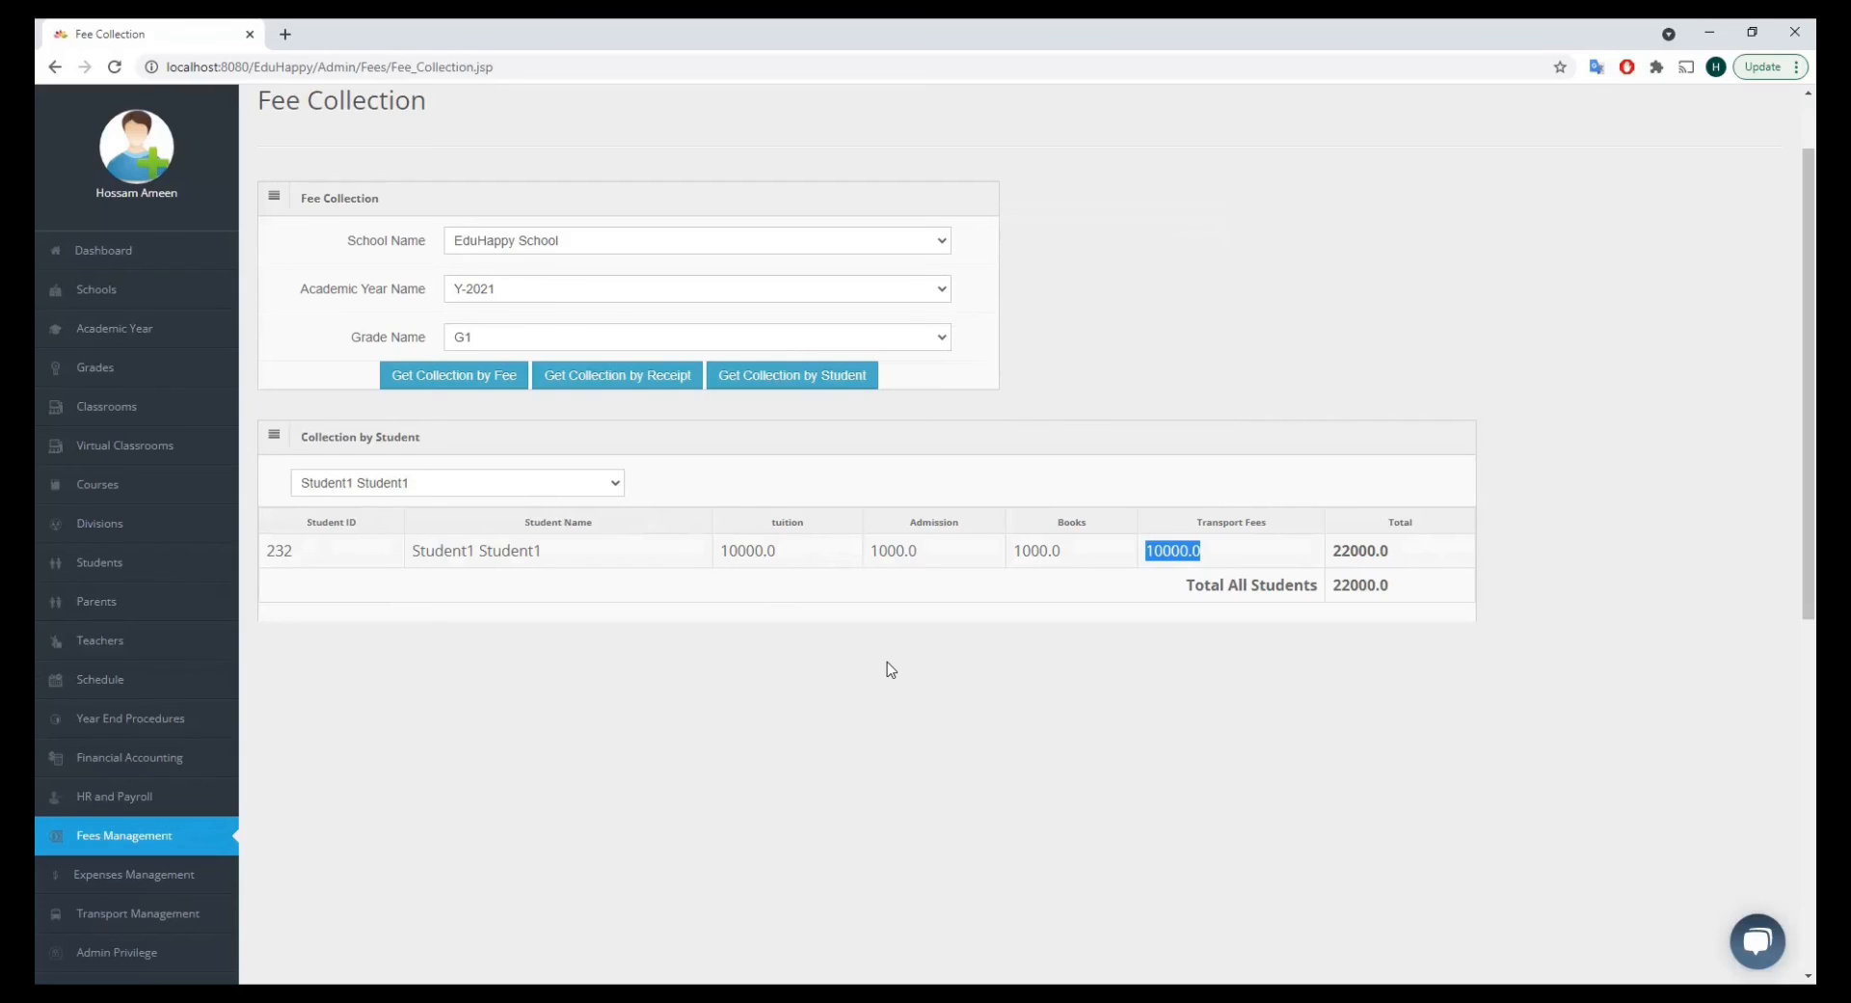
scroll(888, 664, "down", 1)
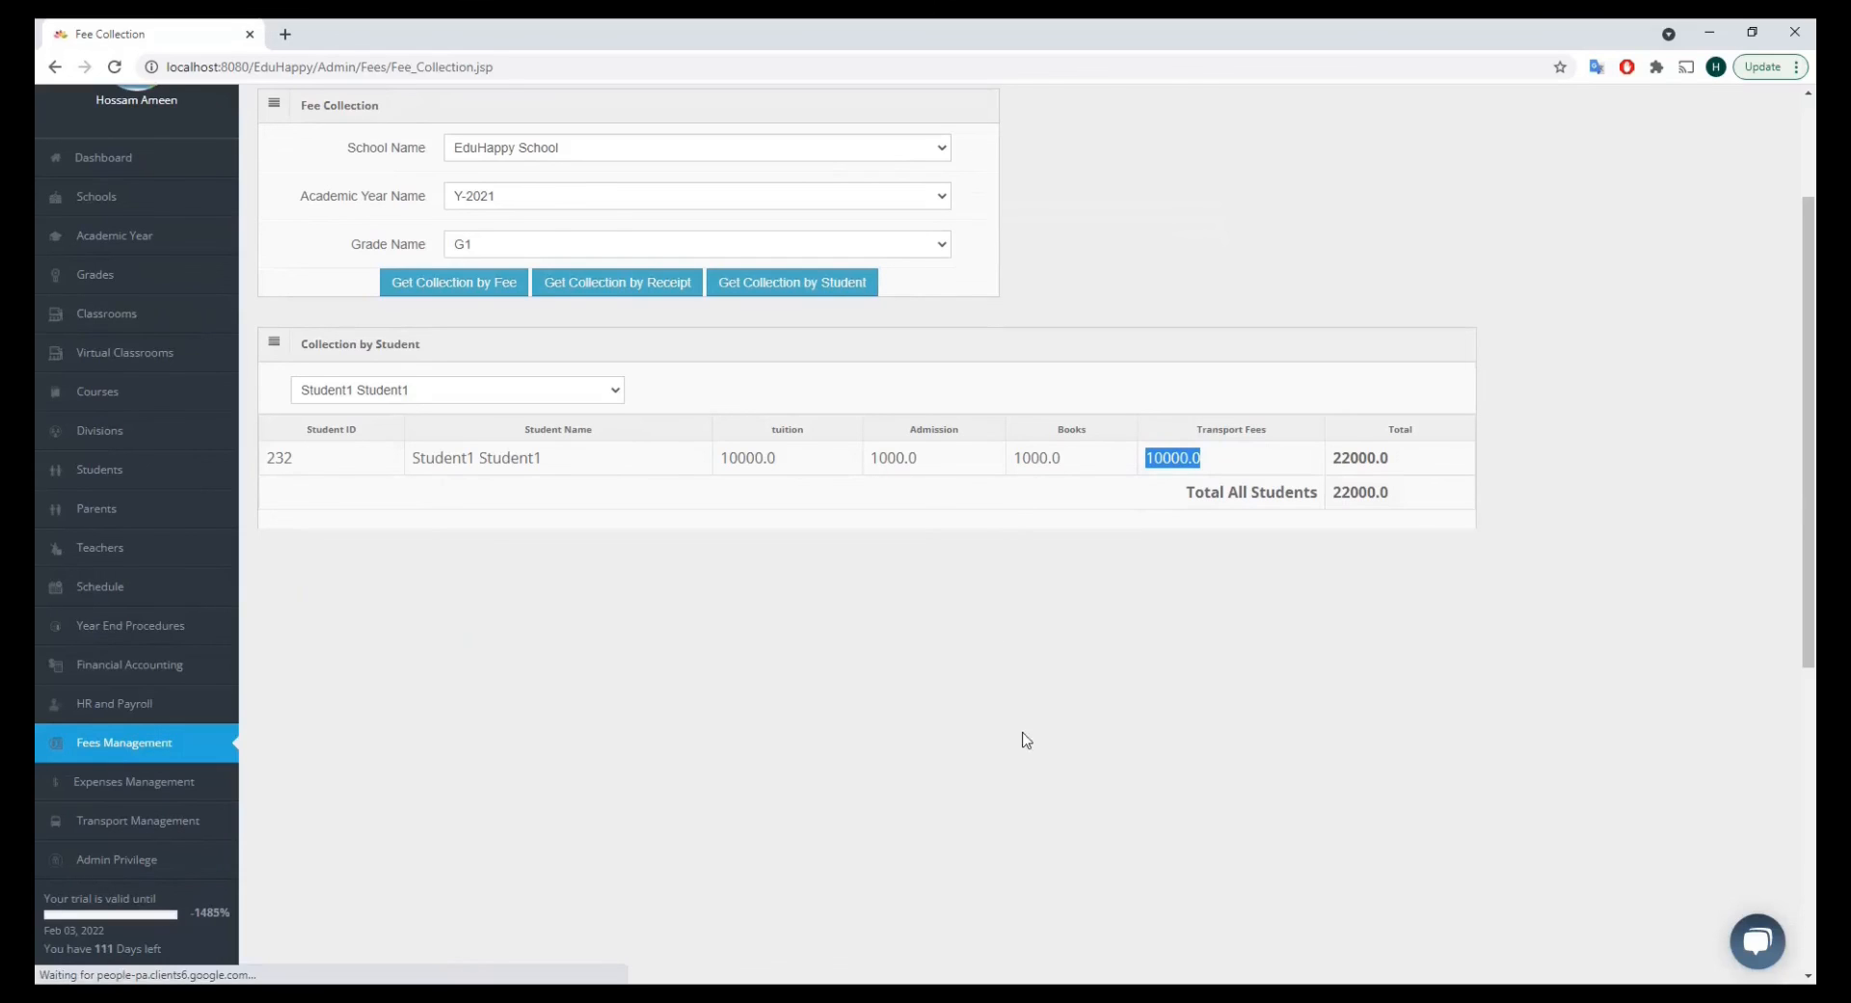
left_click(159, 672)
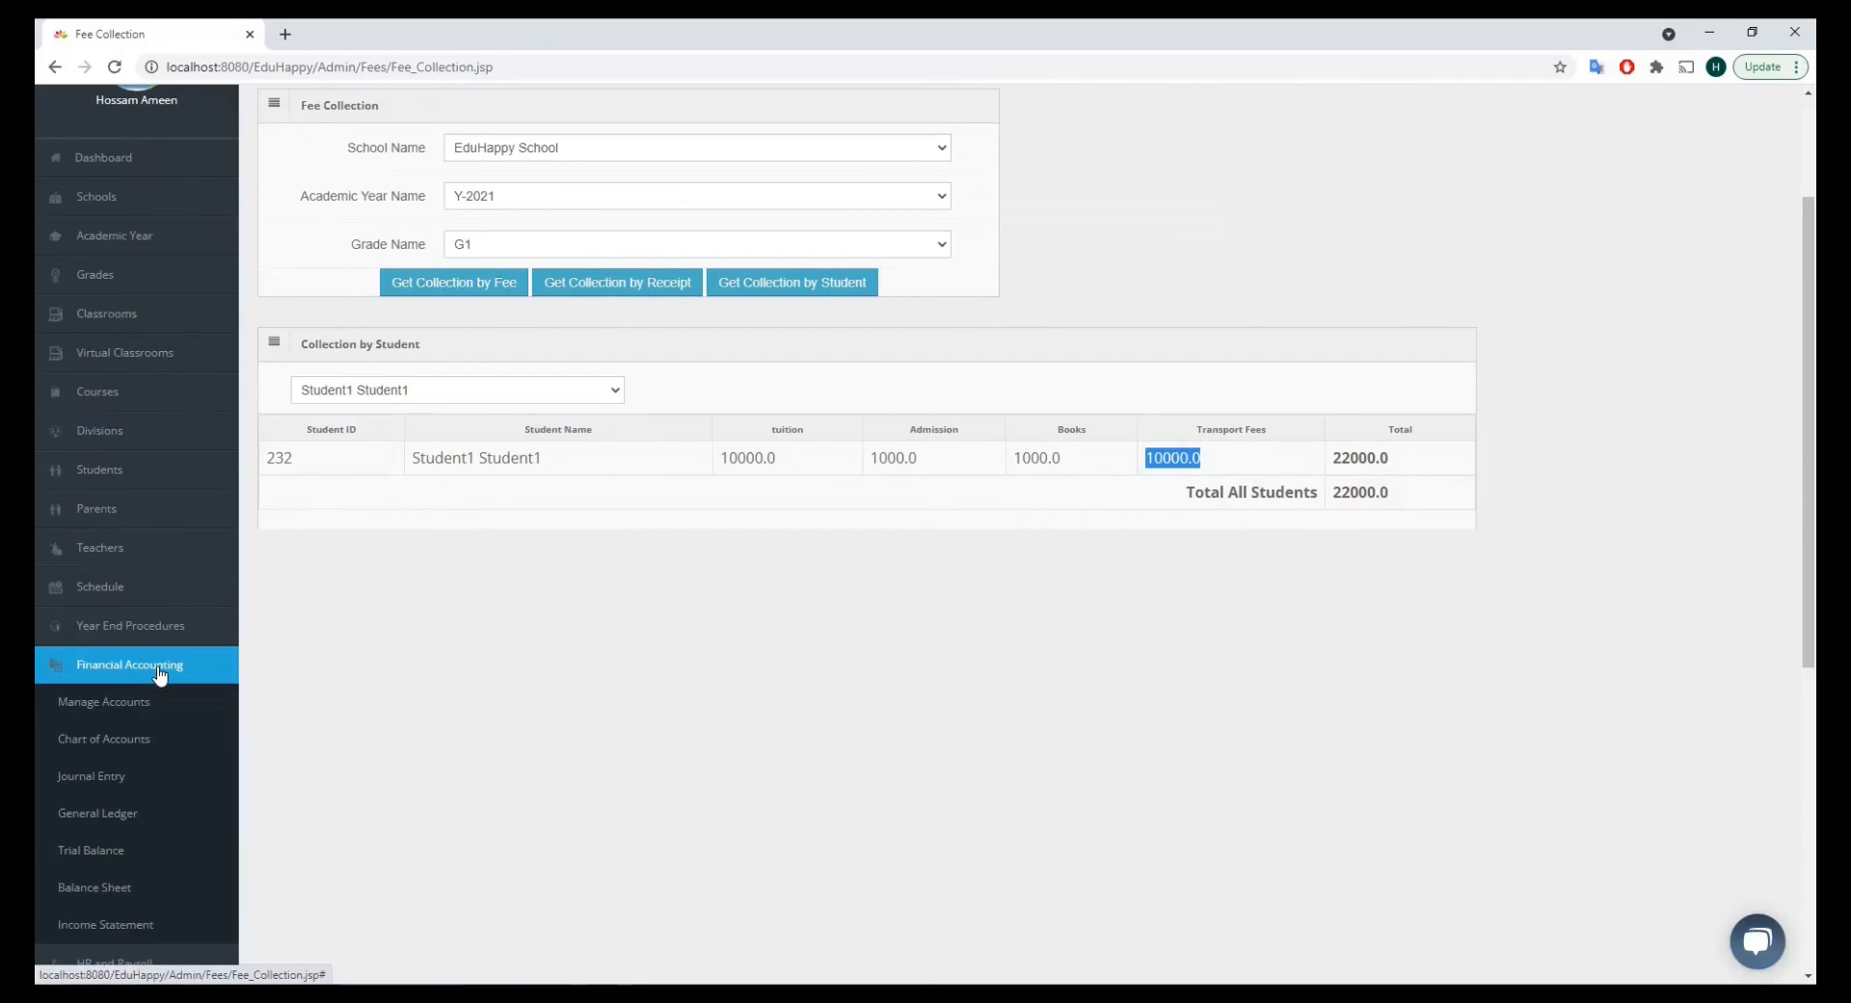
Generate the General Ledger for EduHappy School's Cash account from 10/15/2021 to 10/15/2021.
left_click(78, 825)
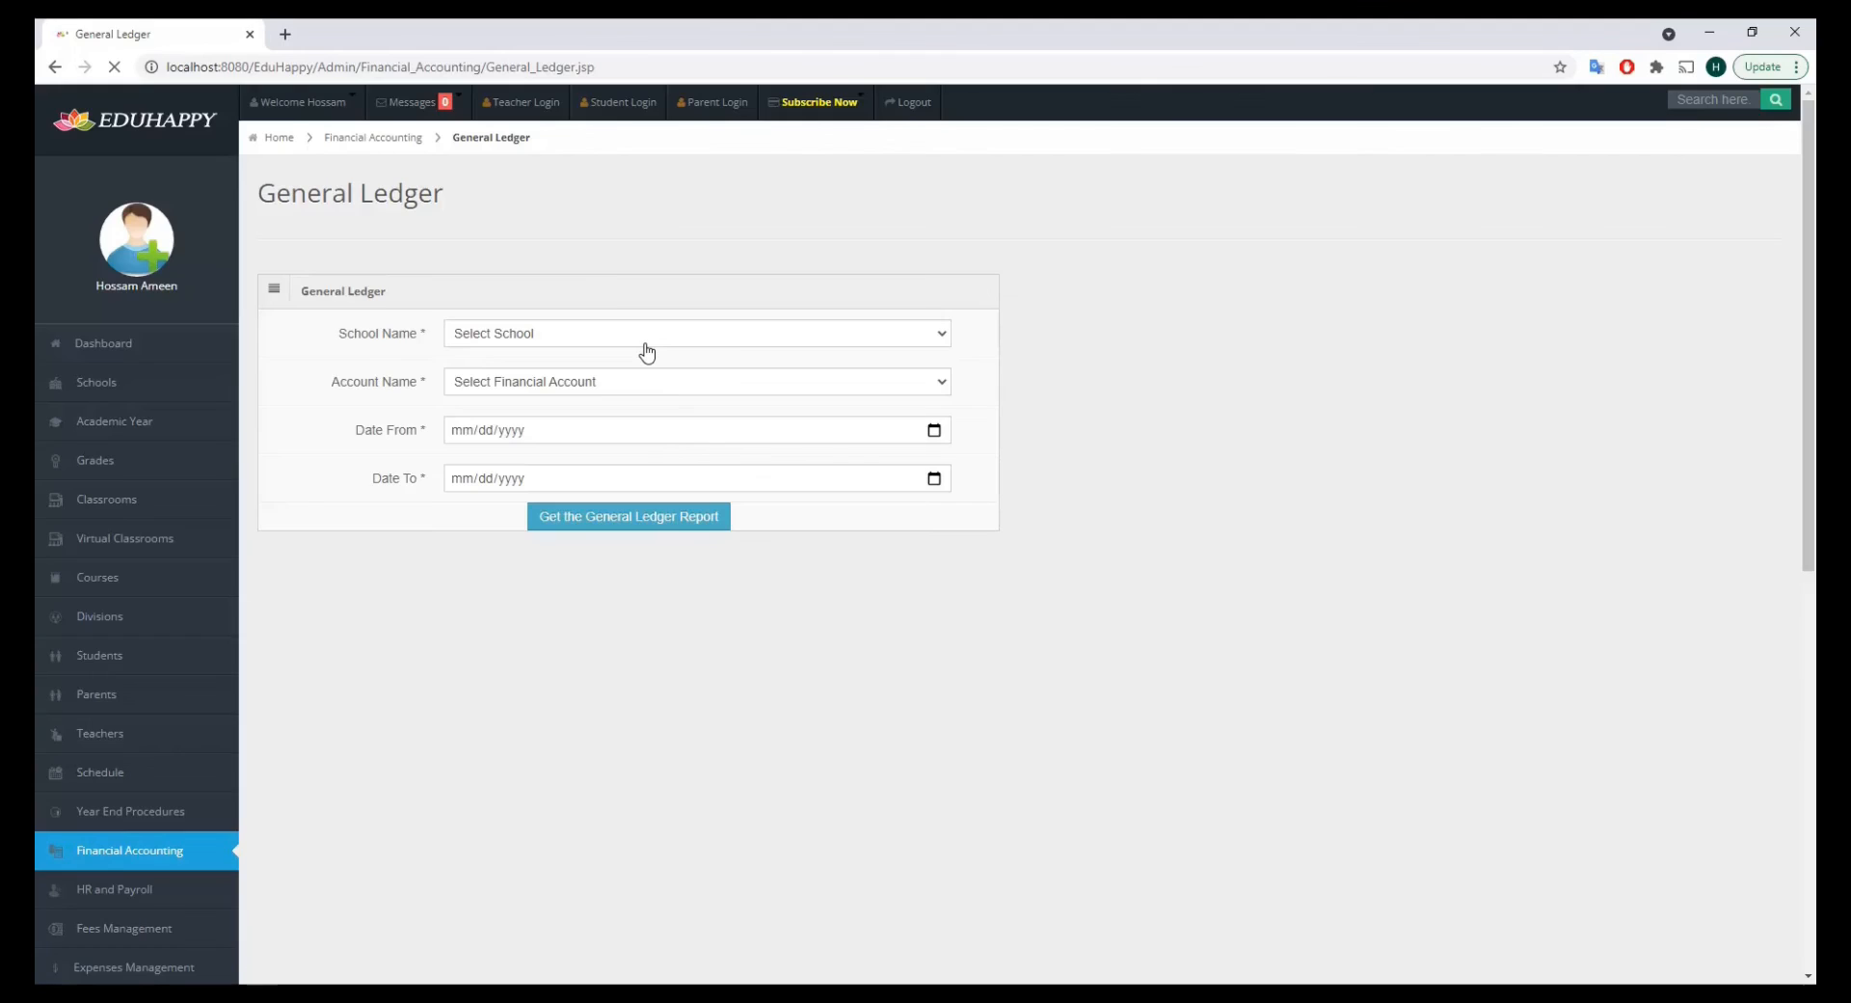
left_click(645, 337)
left_click(496, 396)
left_click(528, 380)
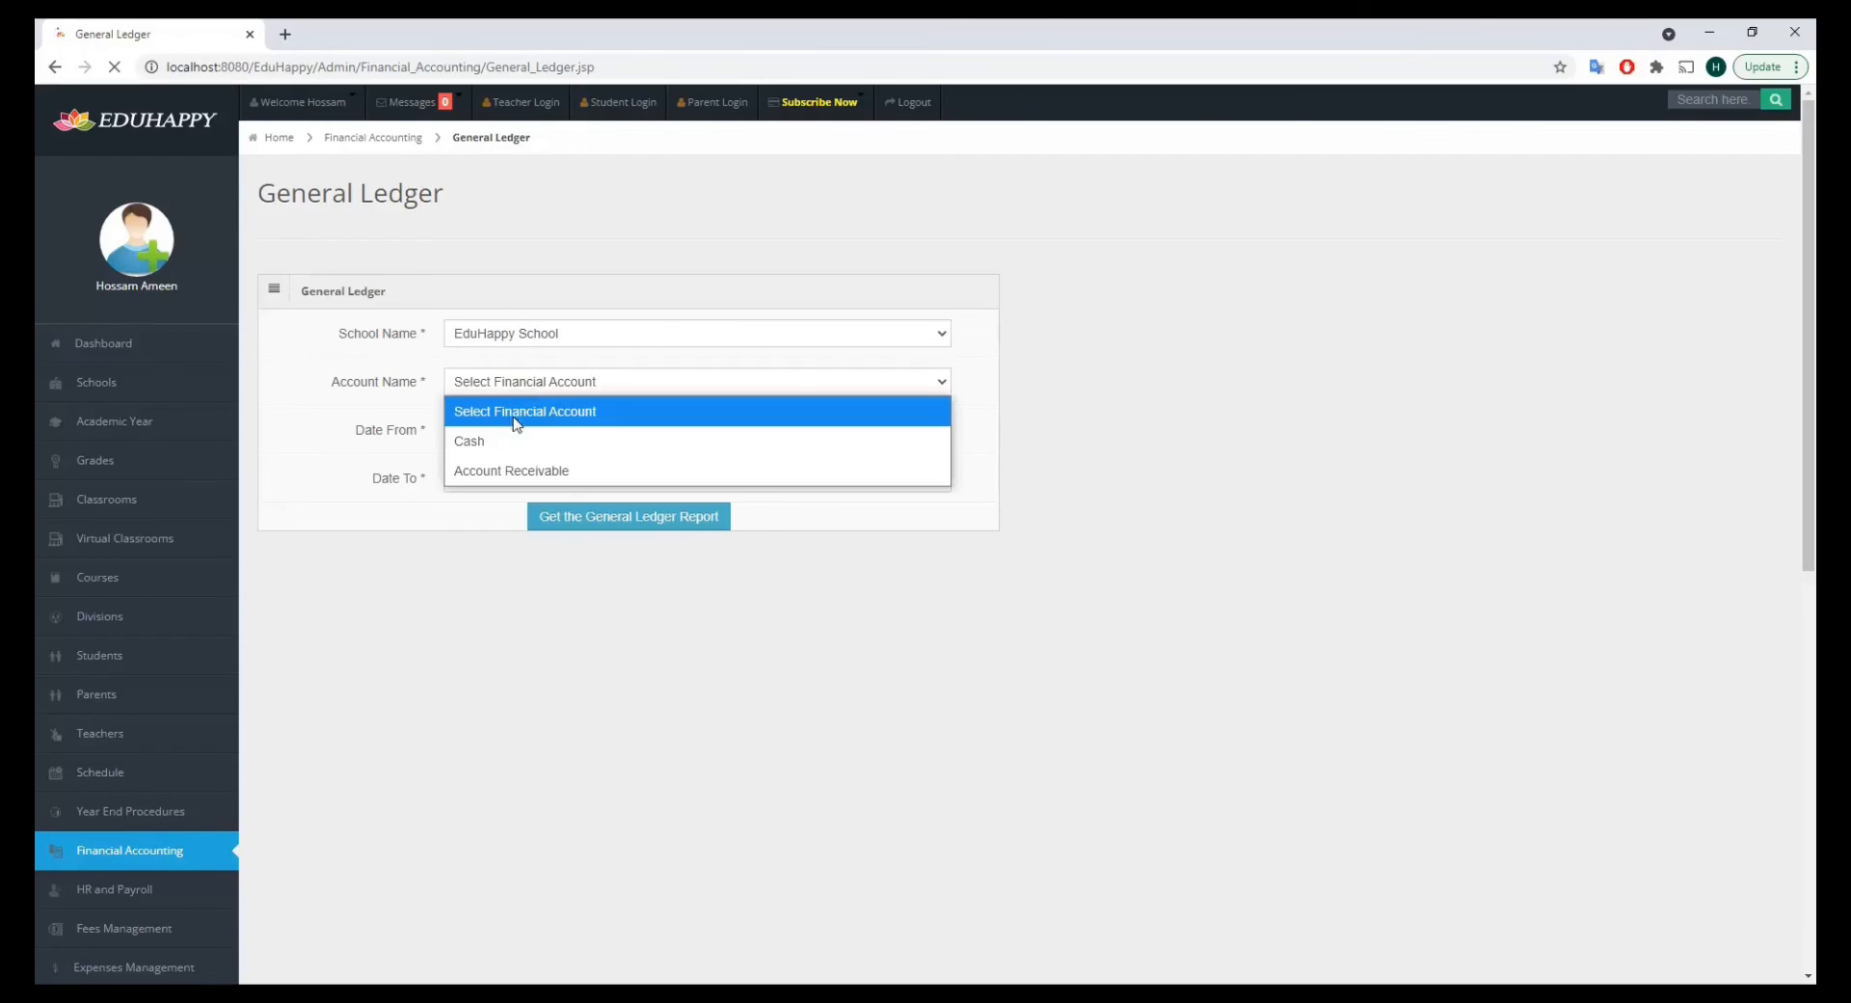
left_click(508, 440)
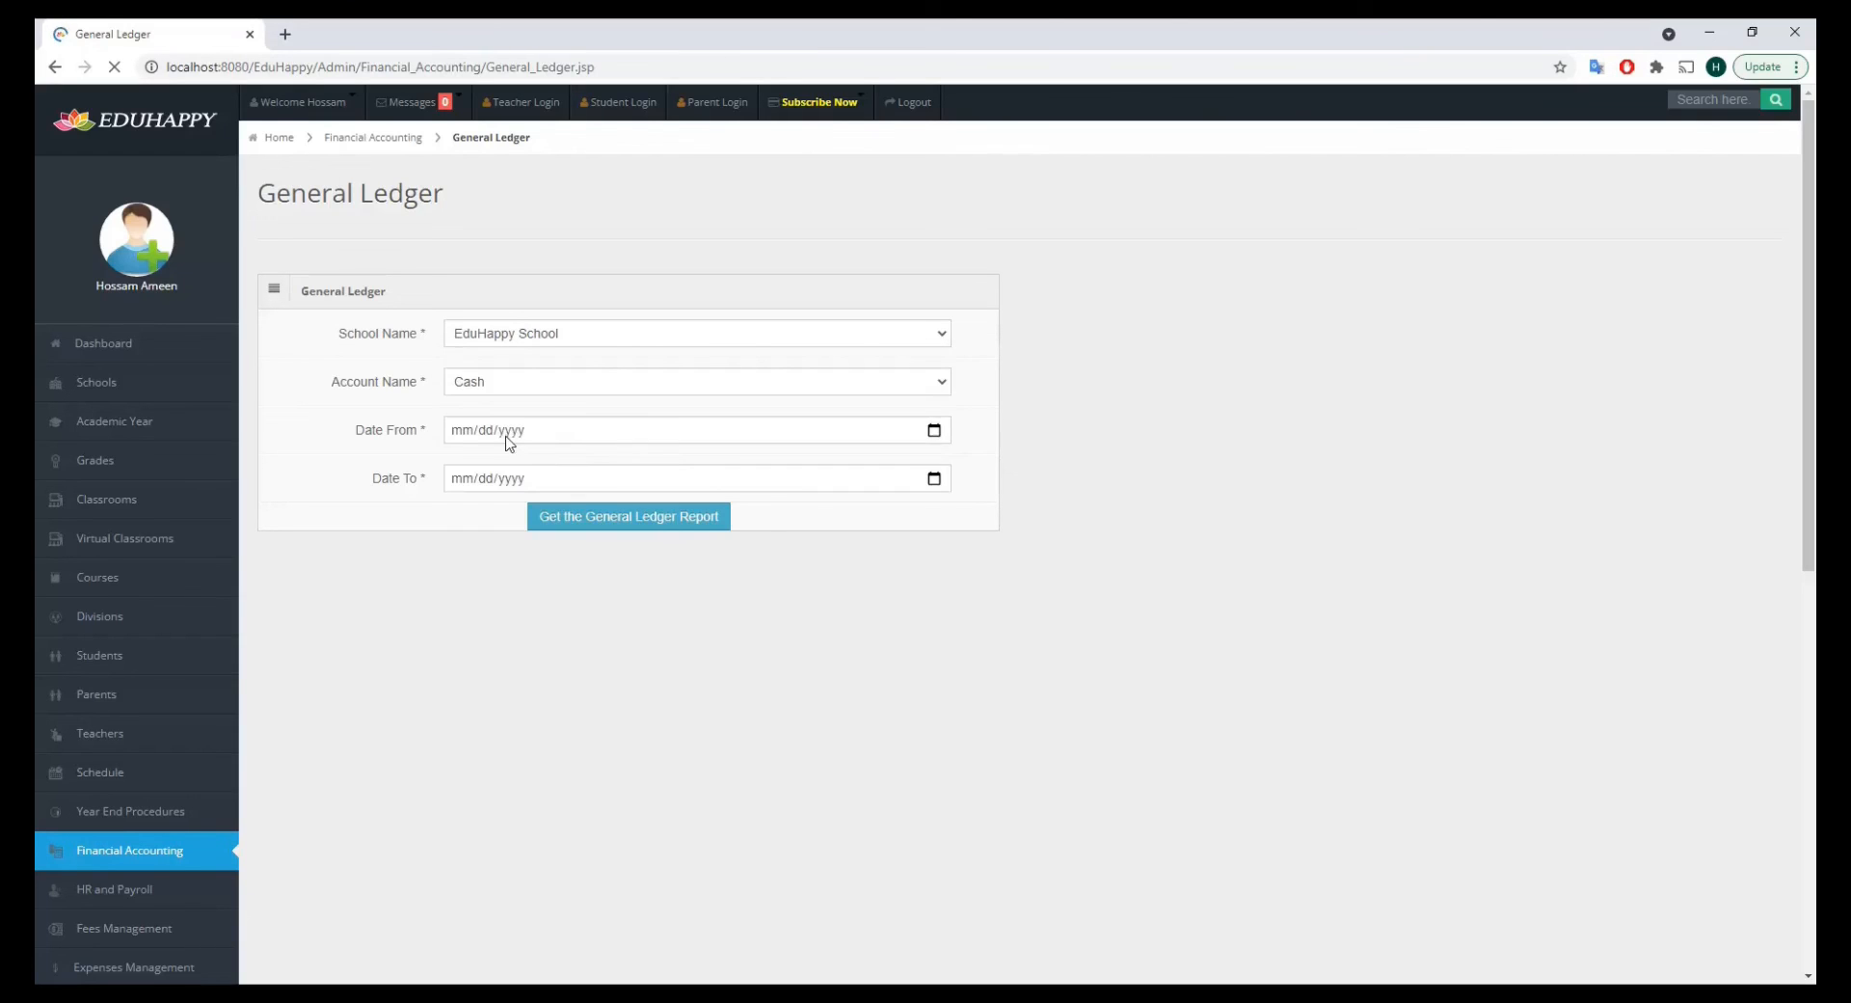
left_click(934, 433)
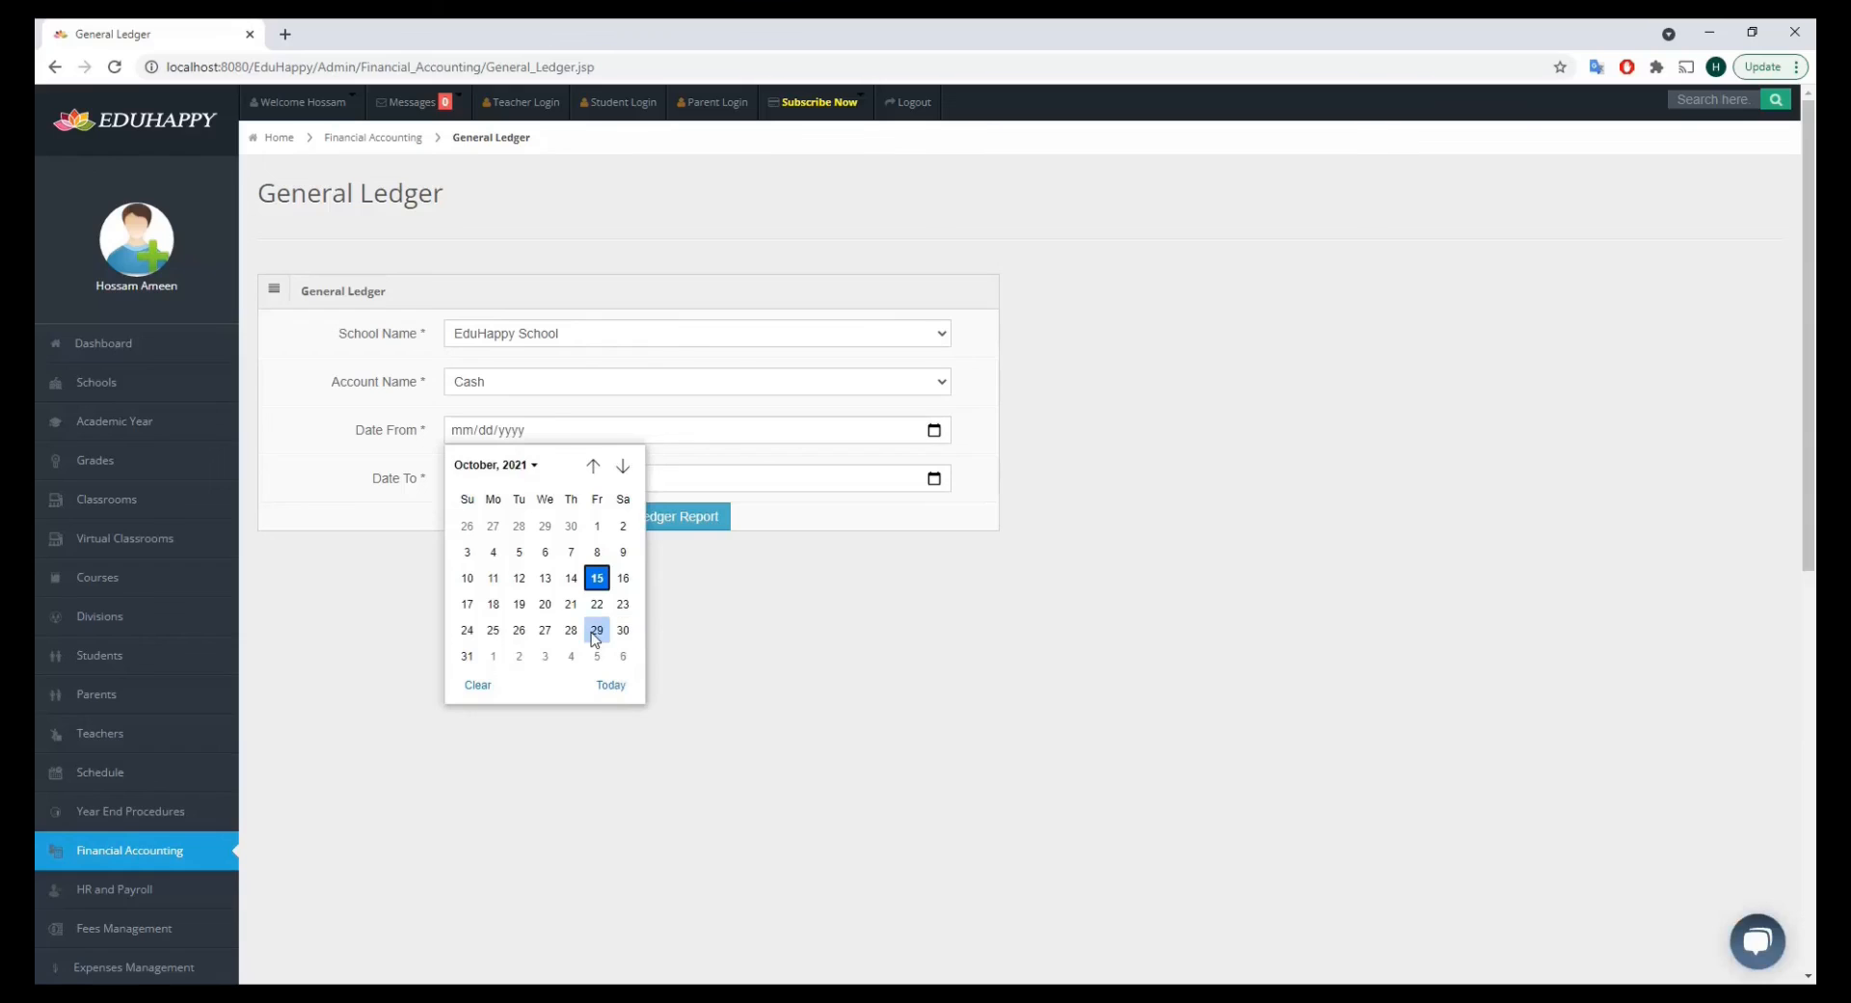
left_click(598, 584)
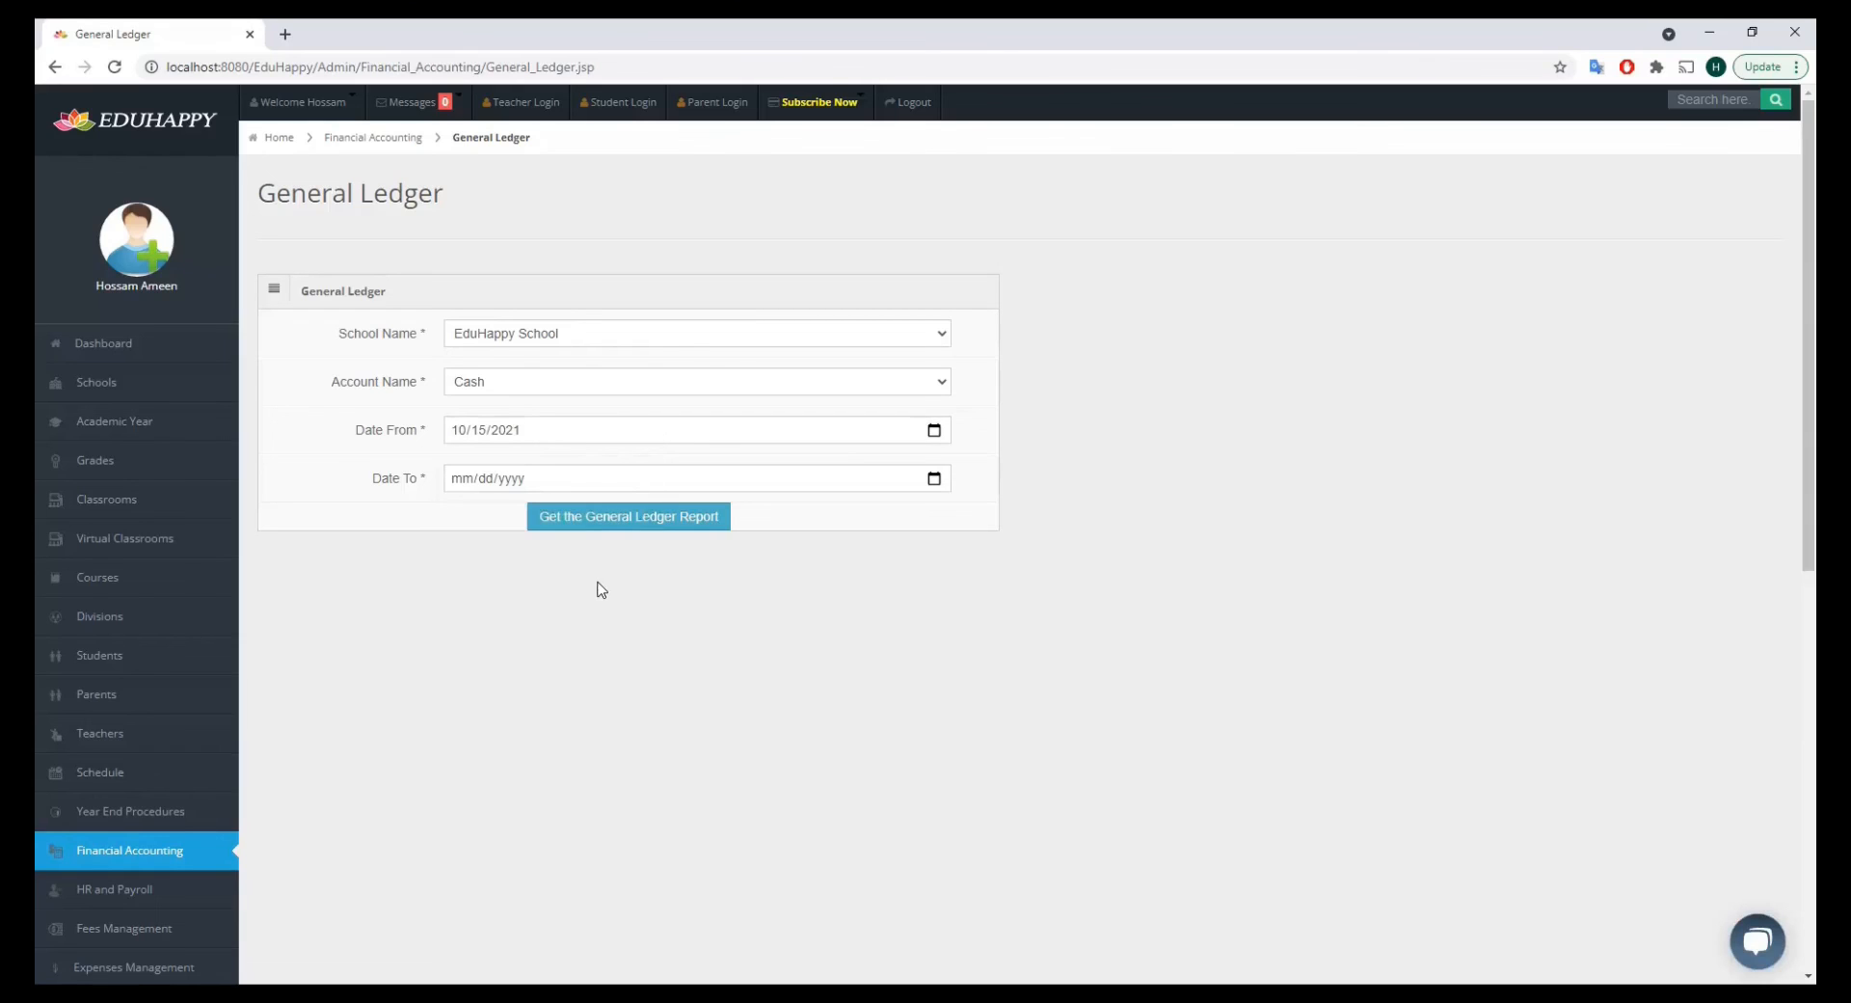
left_click(935, 479)
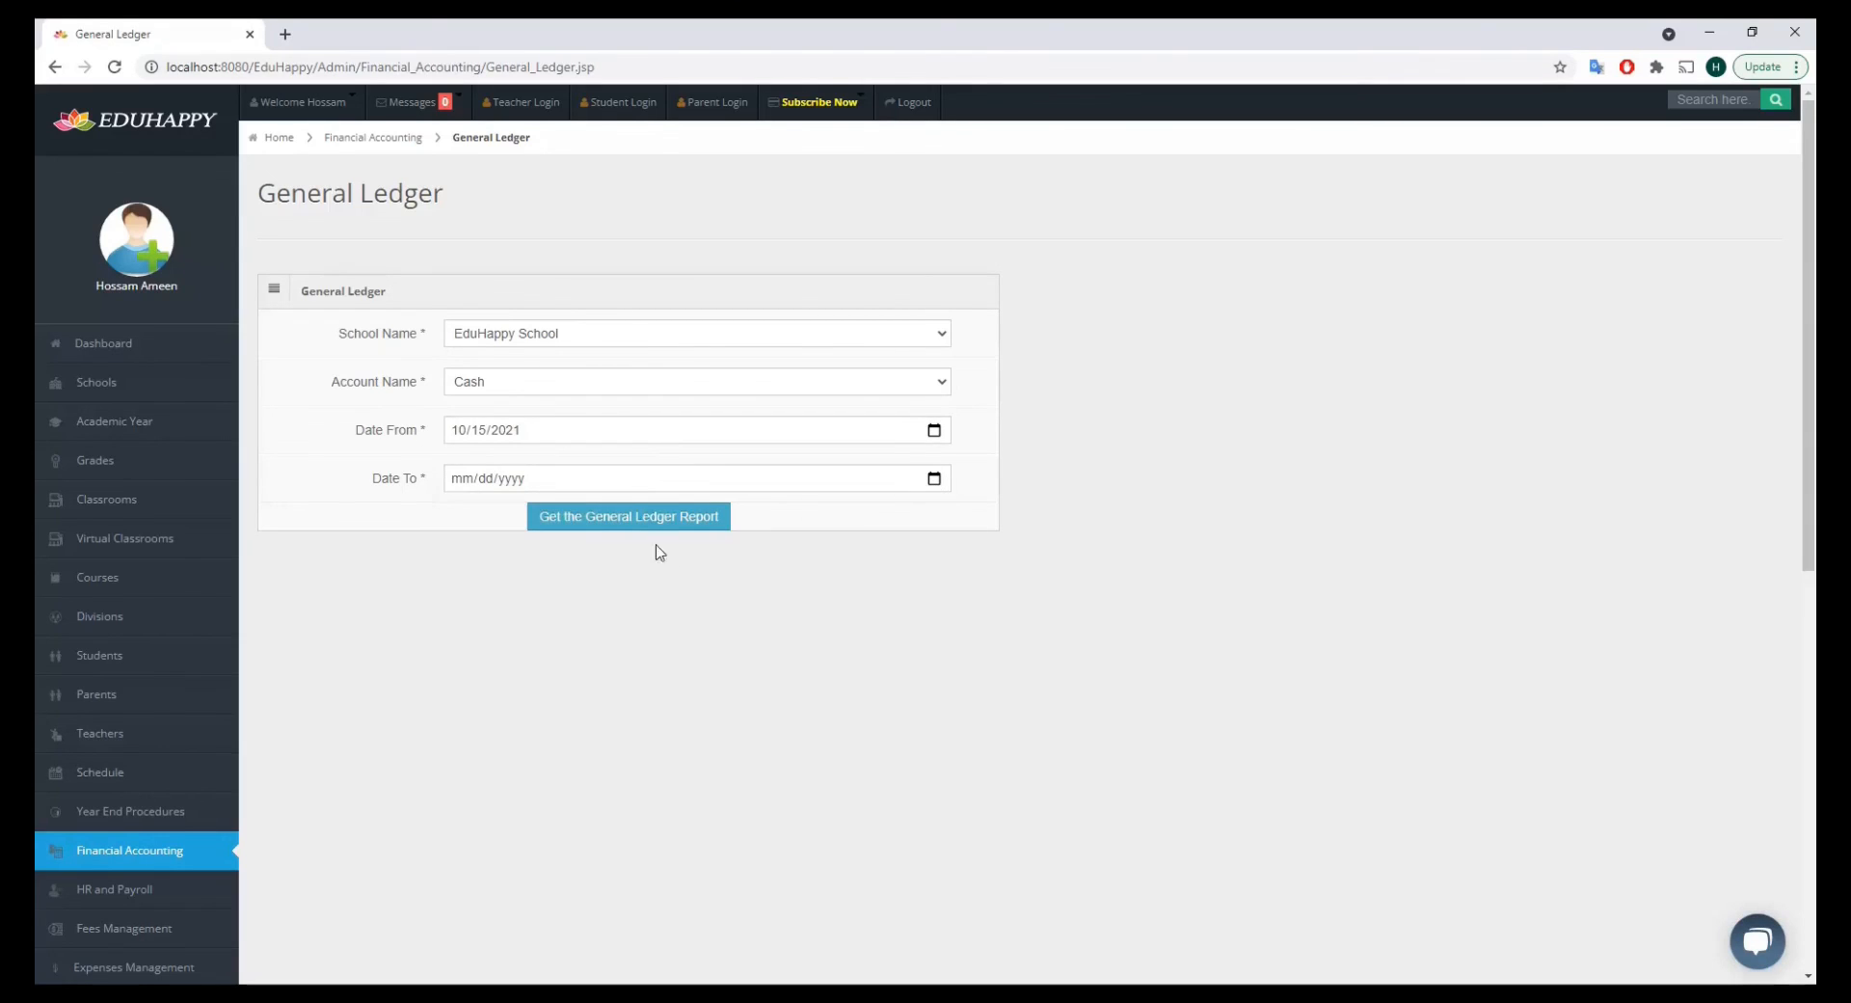
left_click(598, 631)
left_click(625, 518)
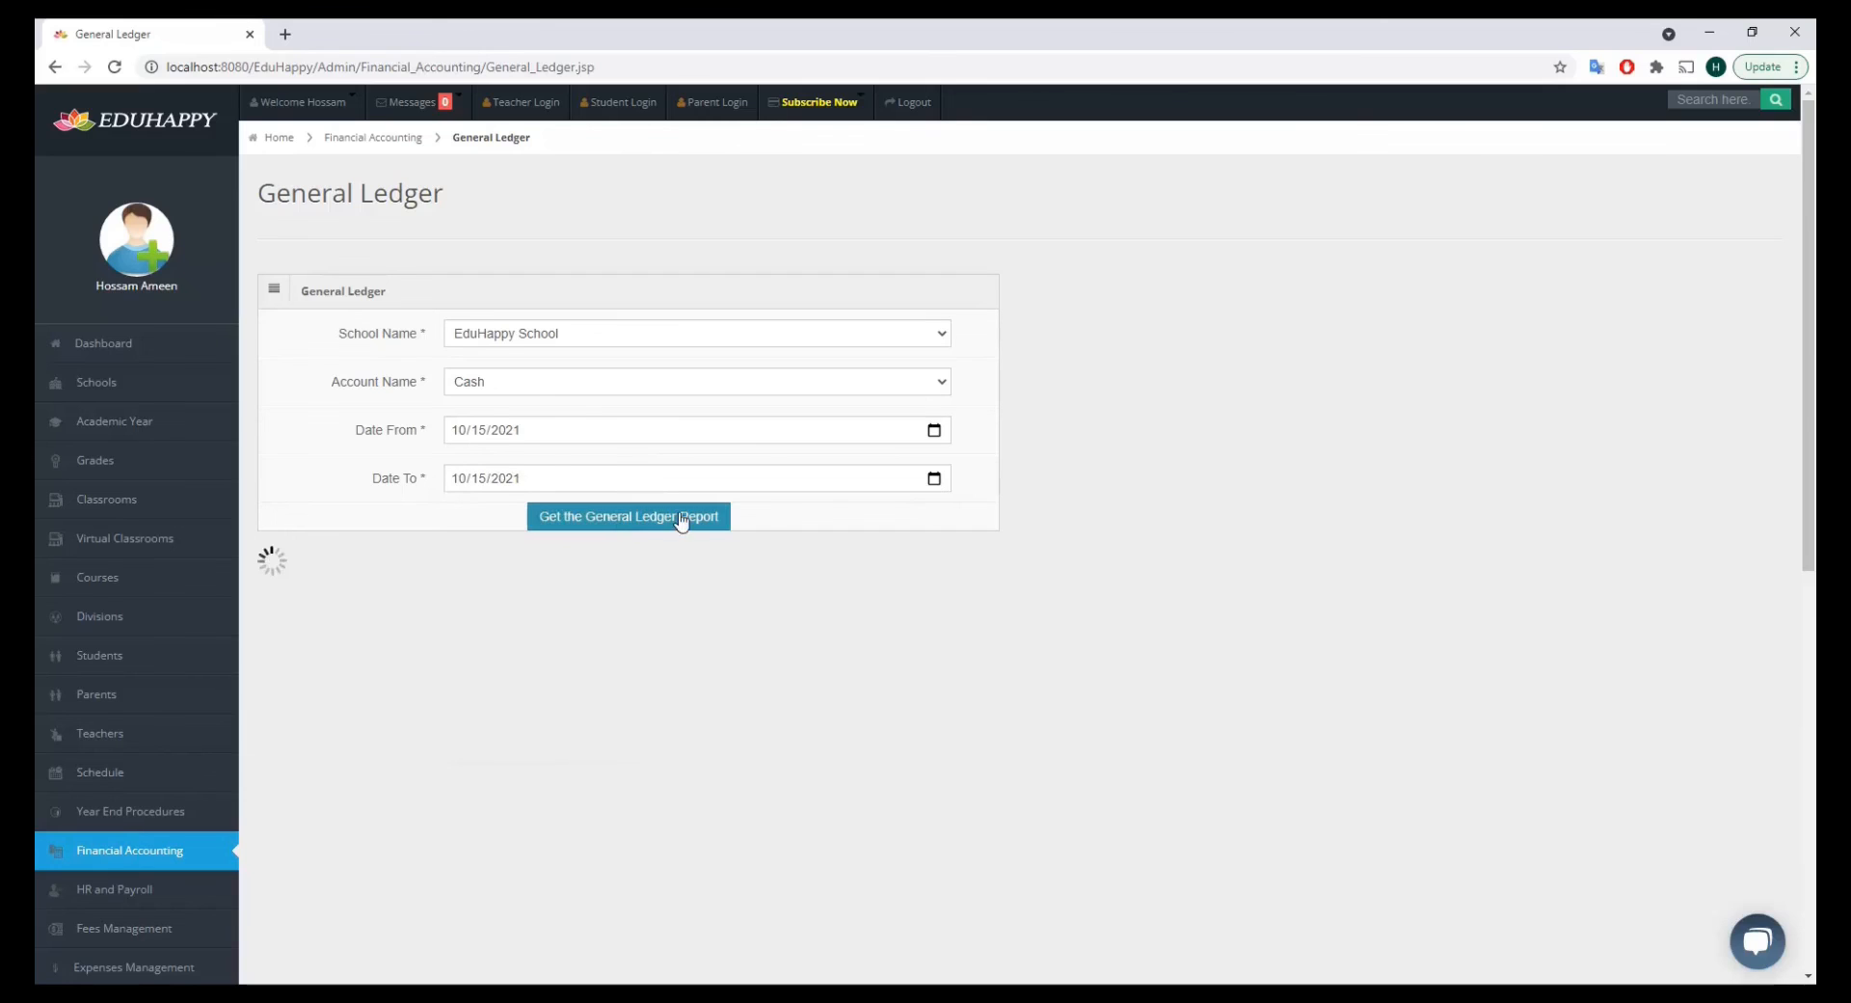
Verify the ledger lists the Route1 transport payment as a 10000.0 debit.
scroll(1138, 604, "down", 1)
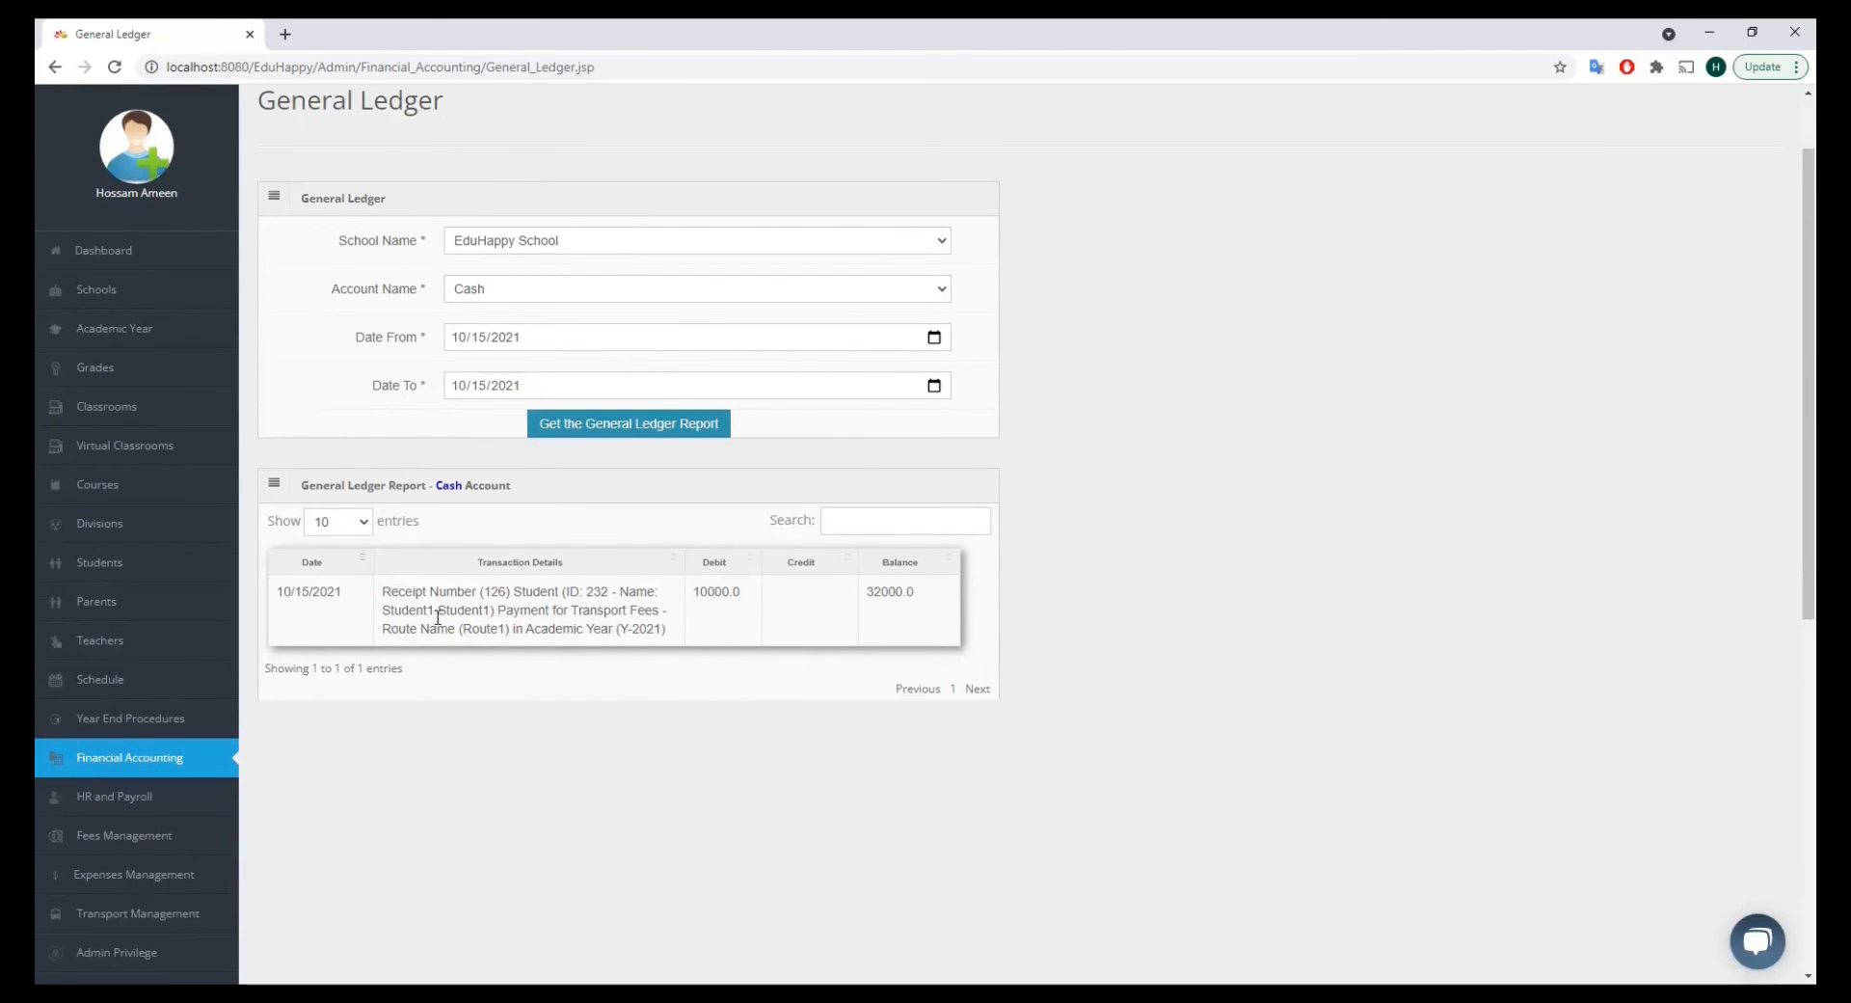
double_click(702, 591)
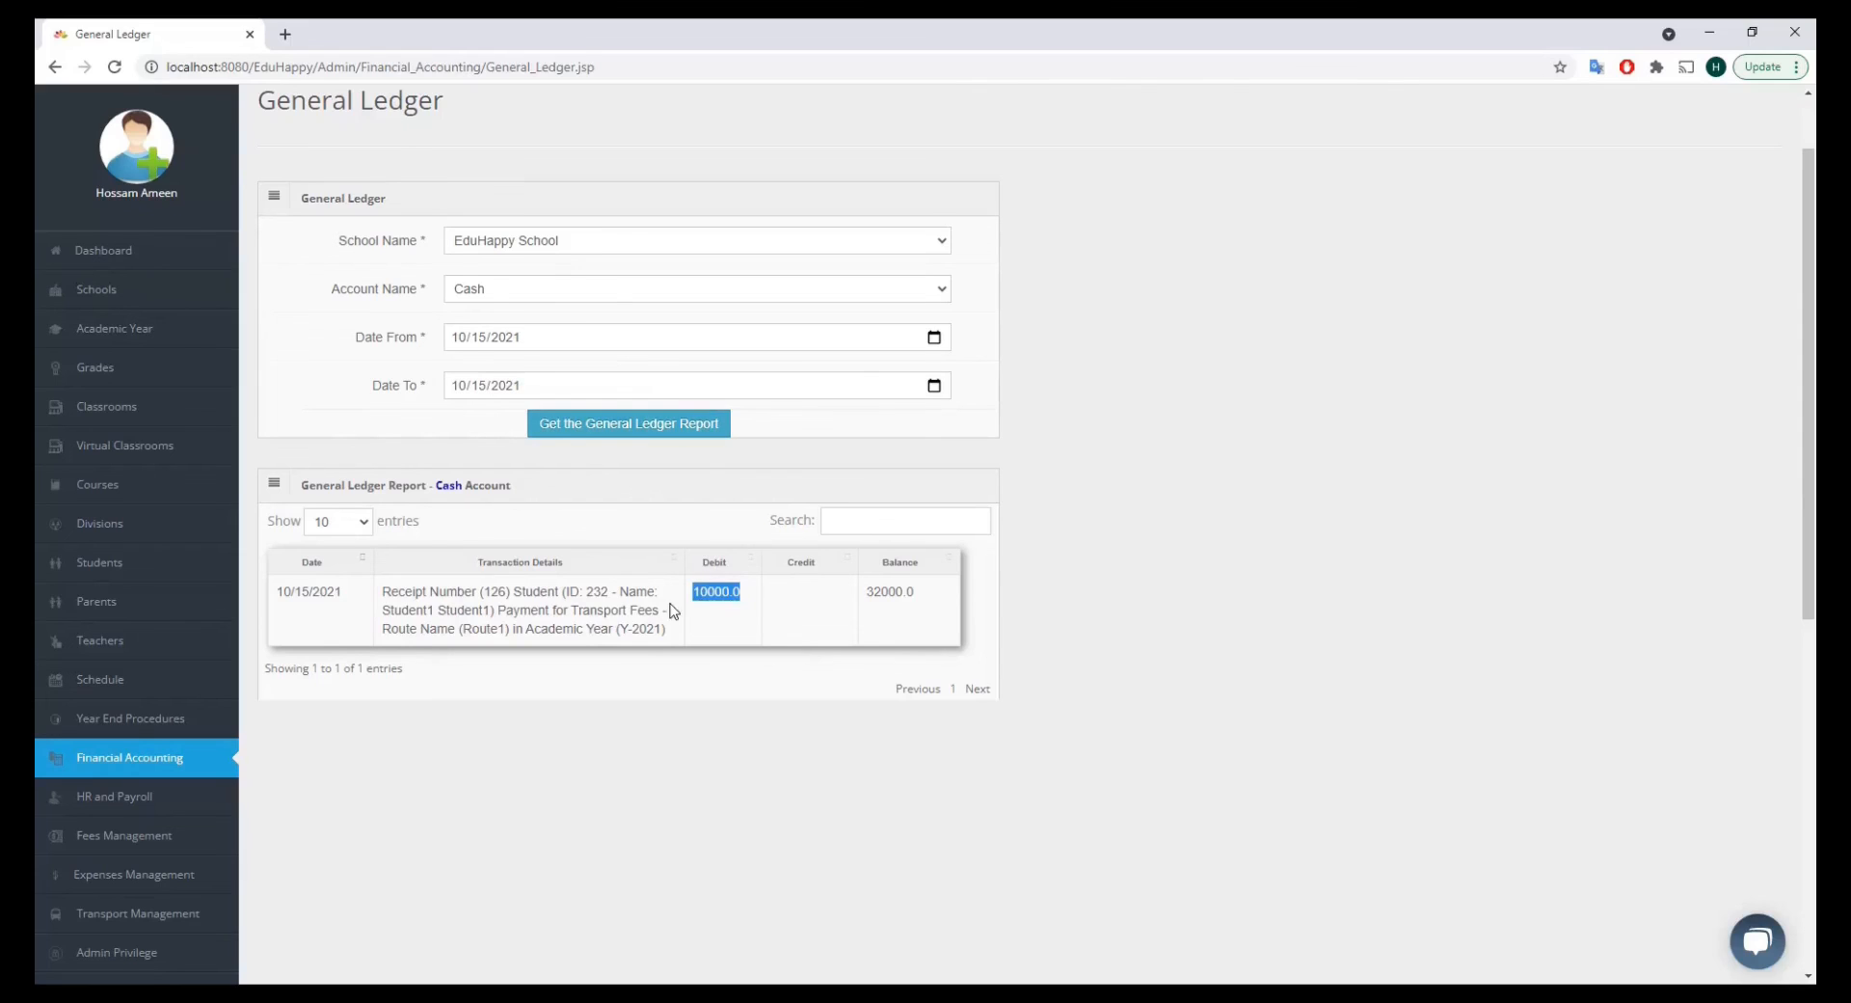
double_click(390, 627)
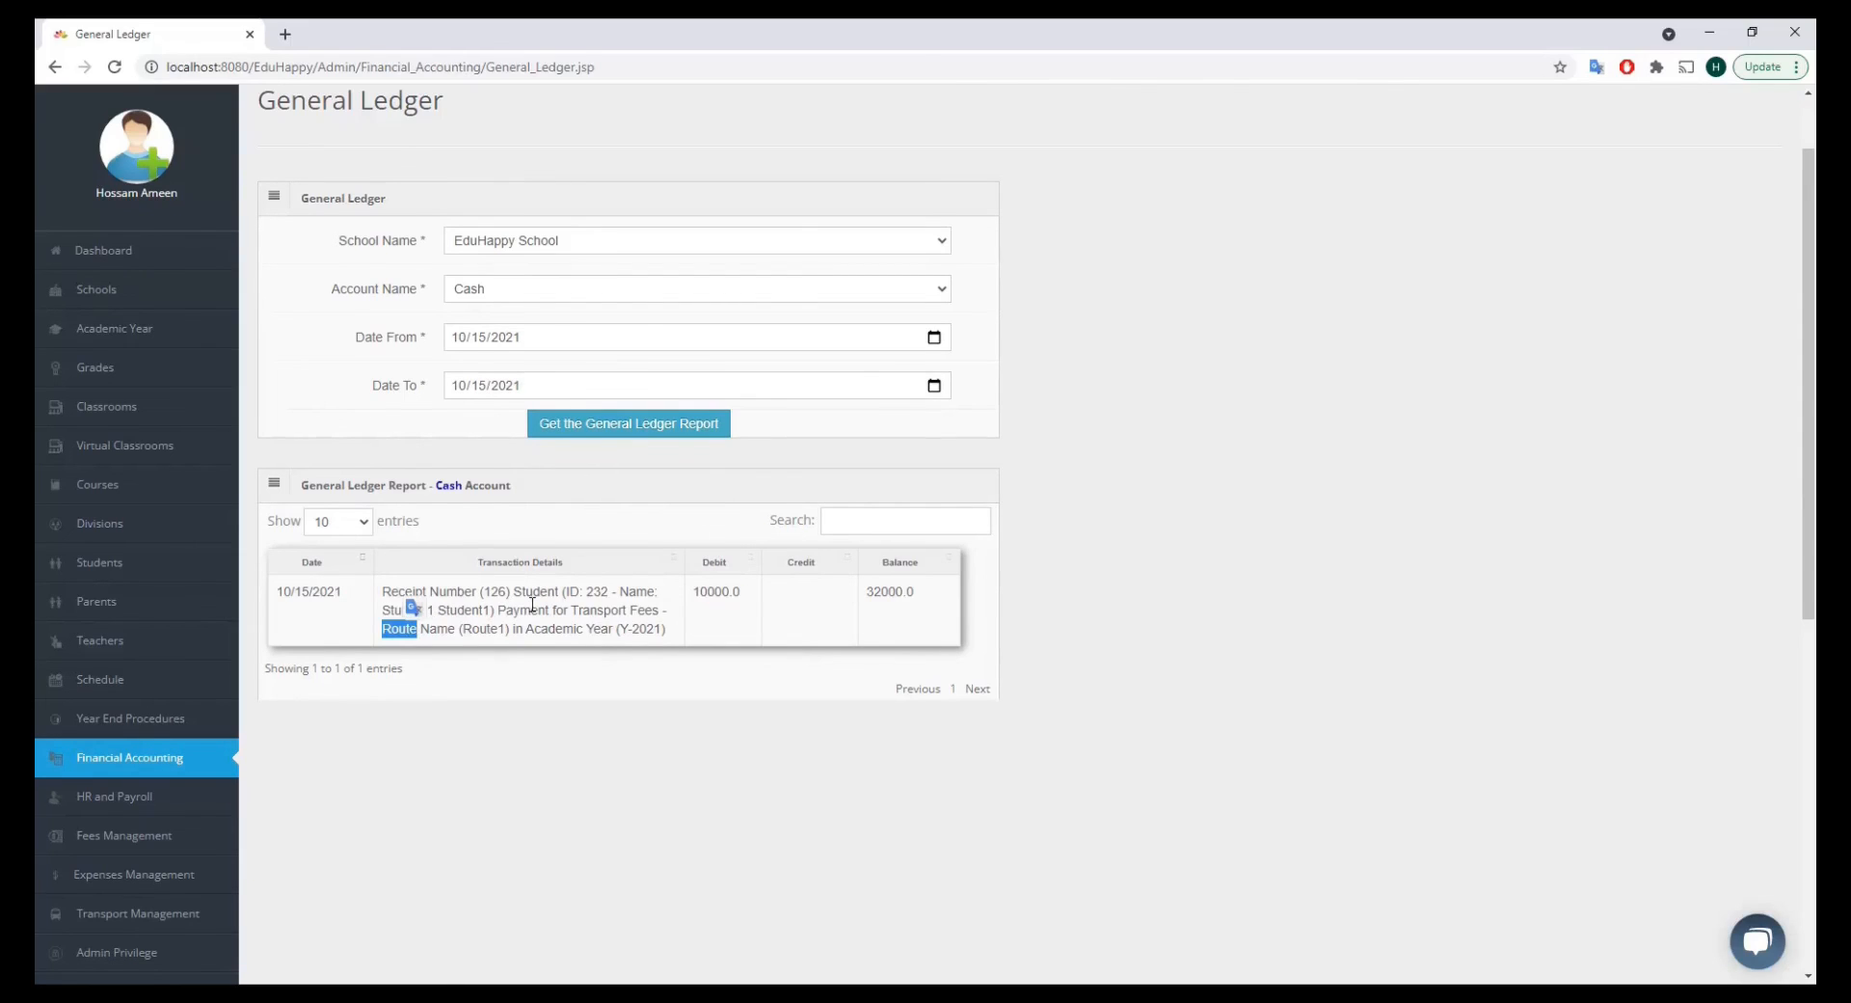
left_click(420, 632)
Regenerate the 10/15/2021 General Ledger for the Account Receivable account.
left_click(735, 299)
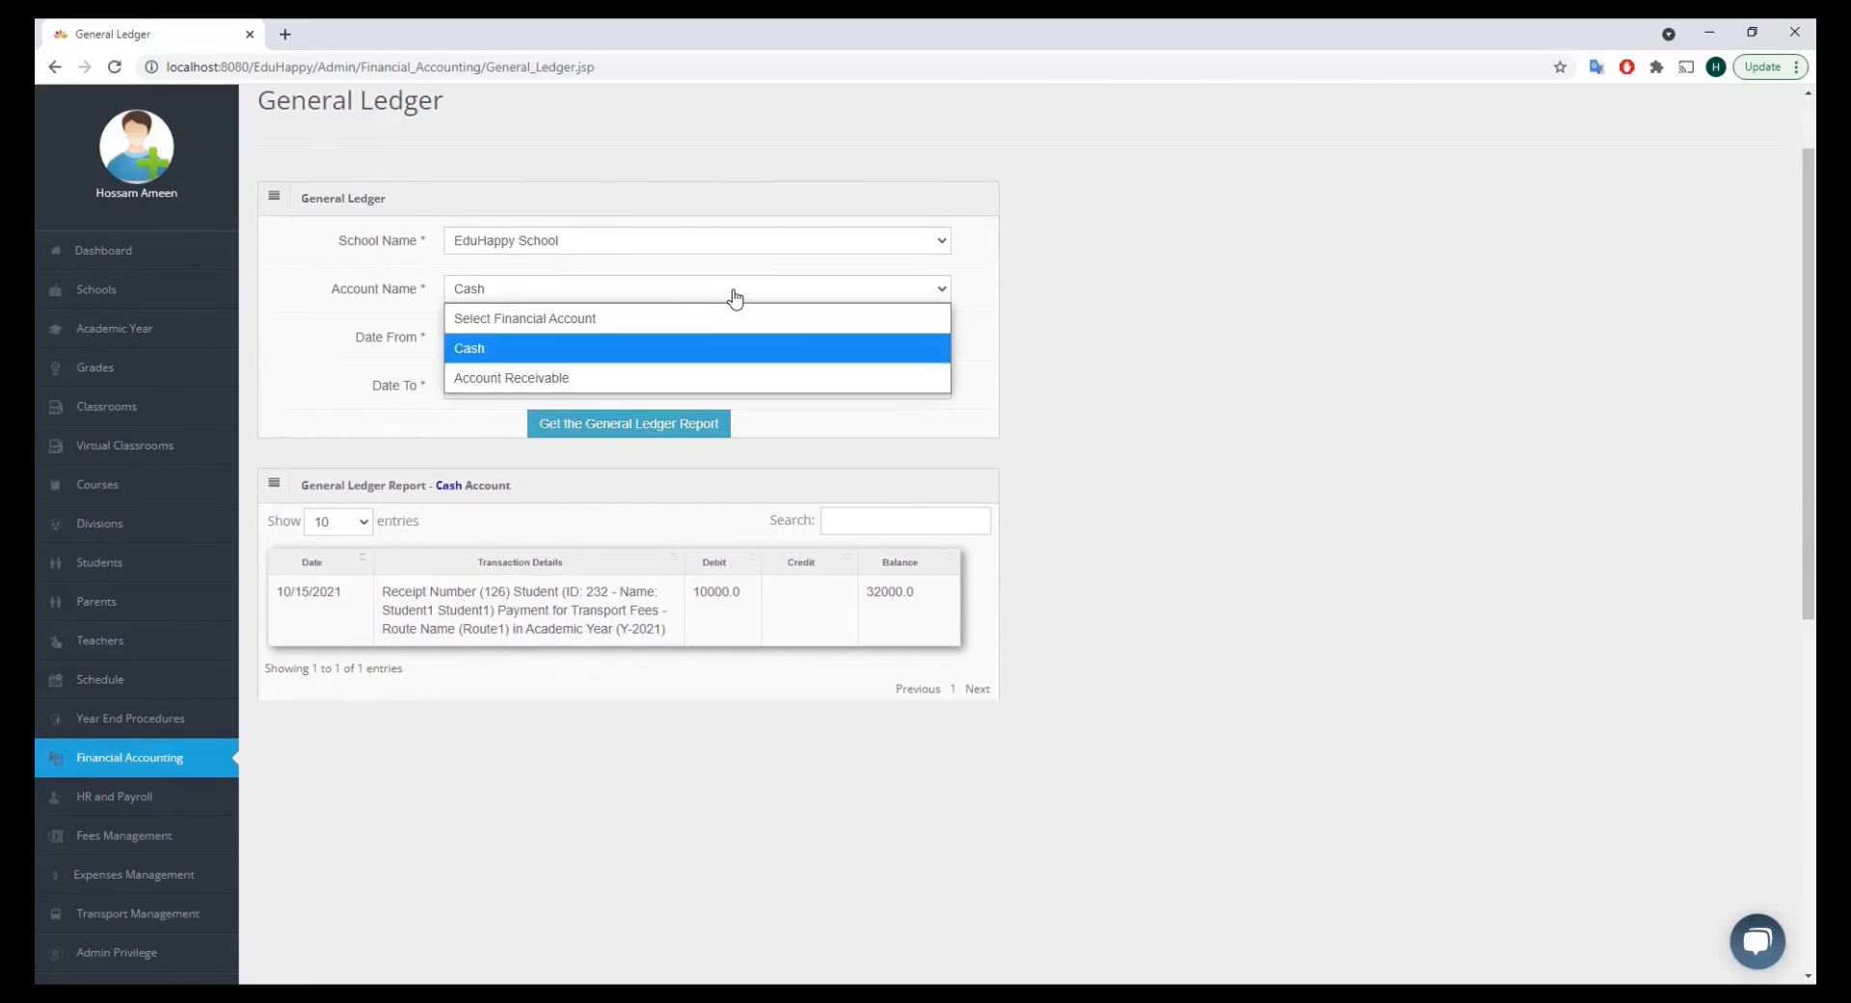
left_click(522, 378)
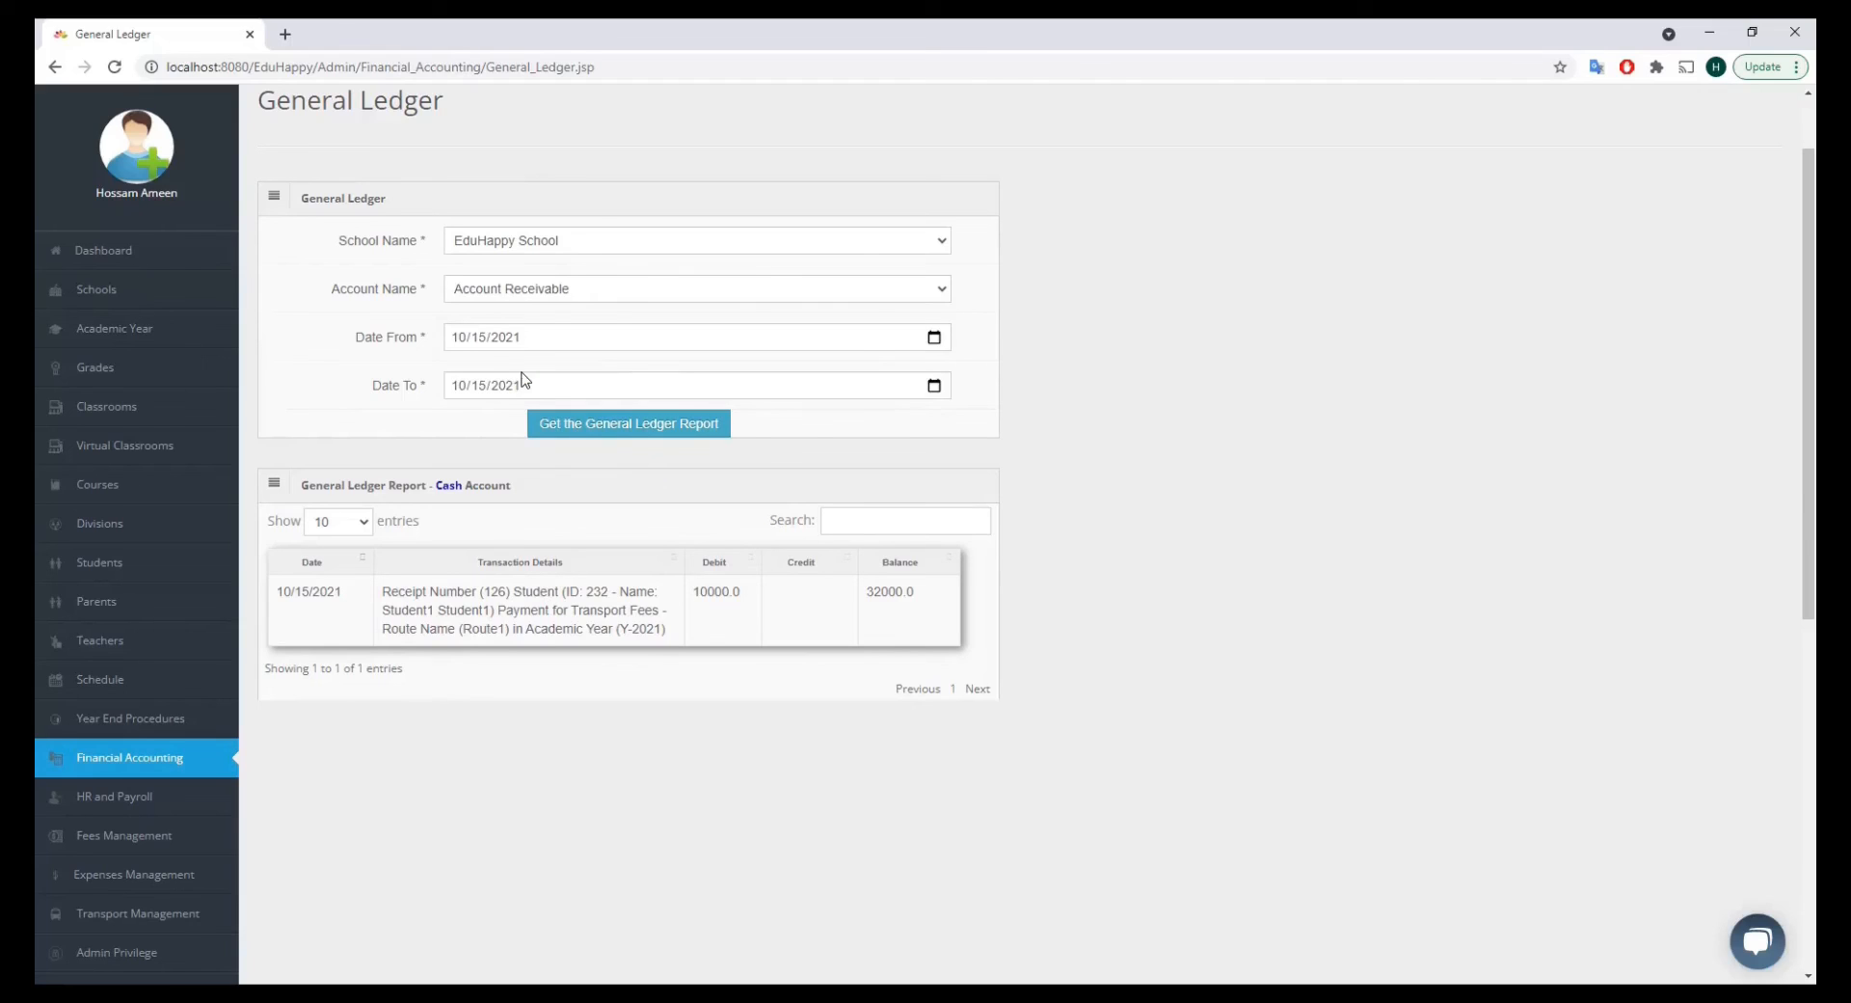
left_click(601, 427)
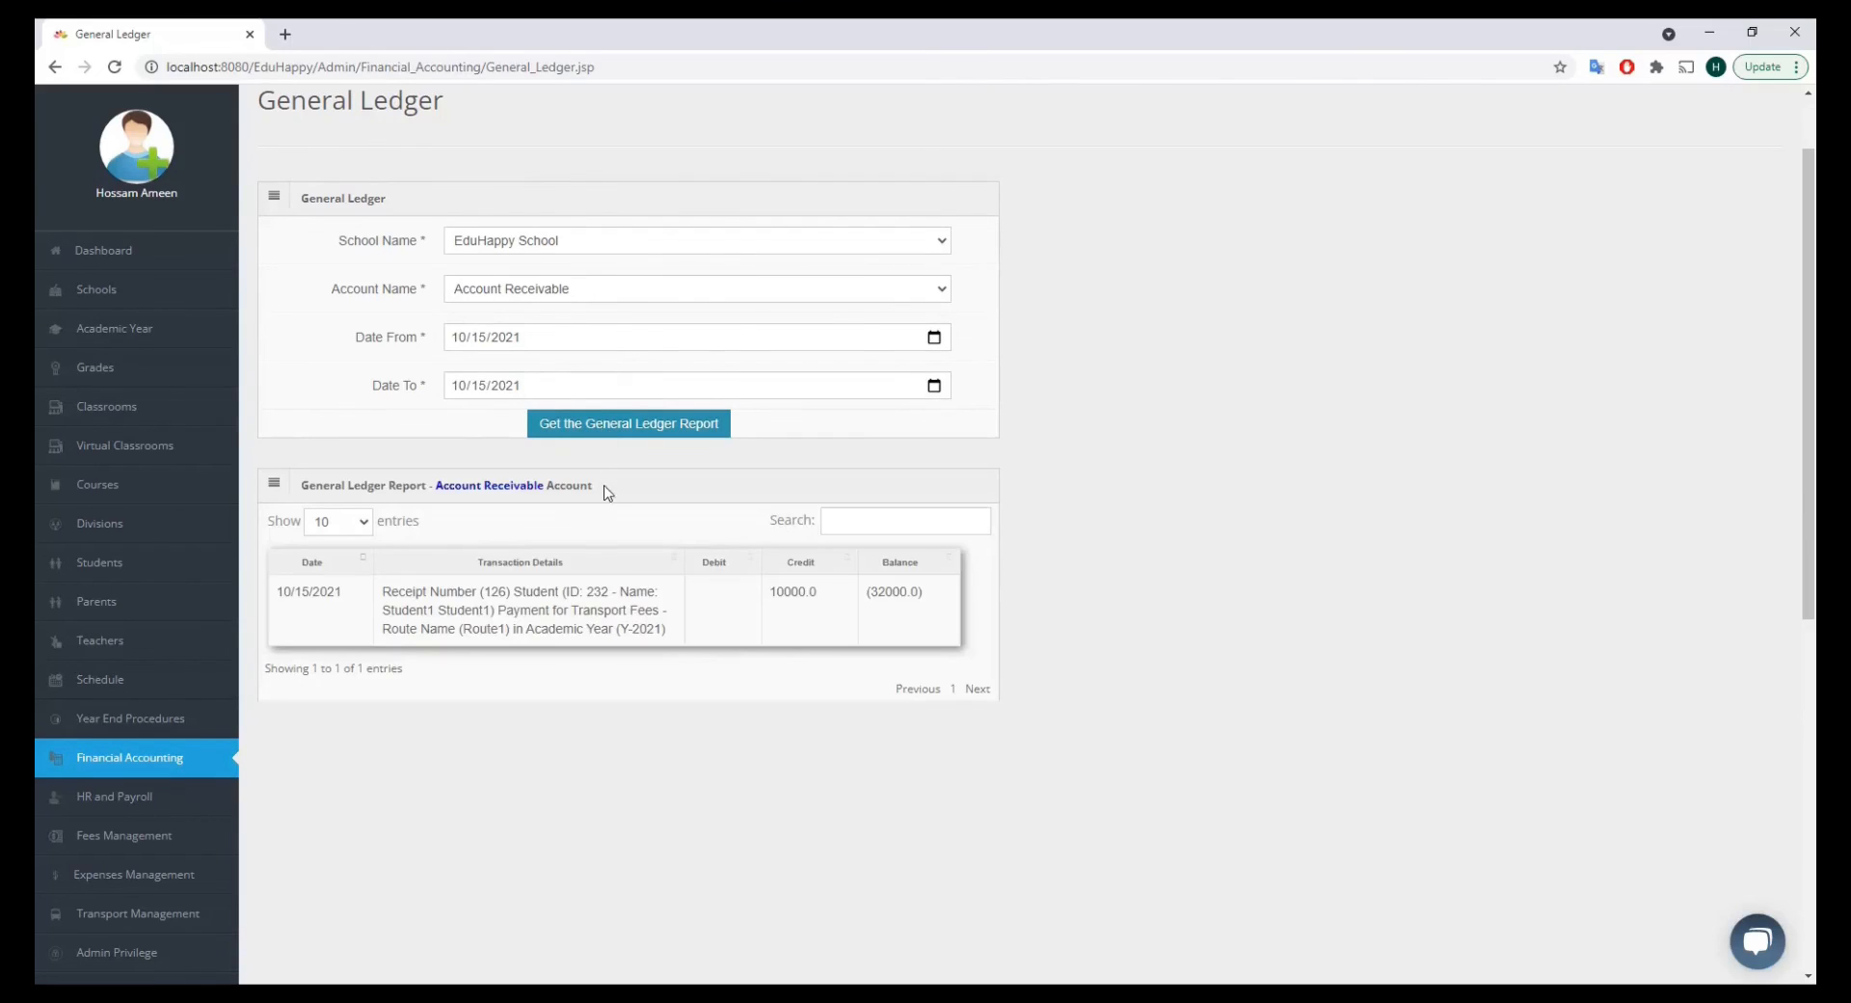